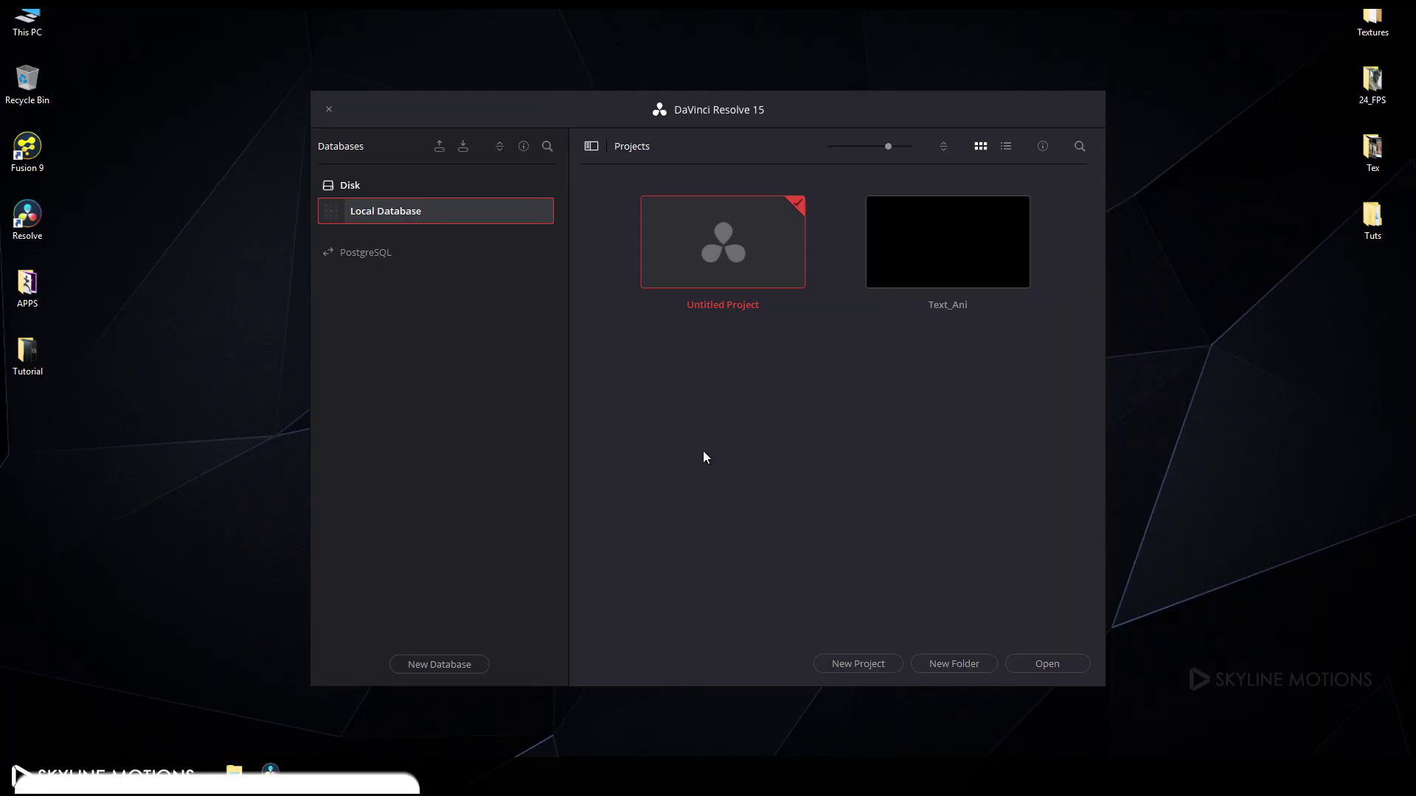
Create a new project named Text Animation.
click(856, 664)
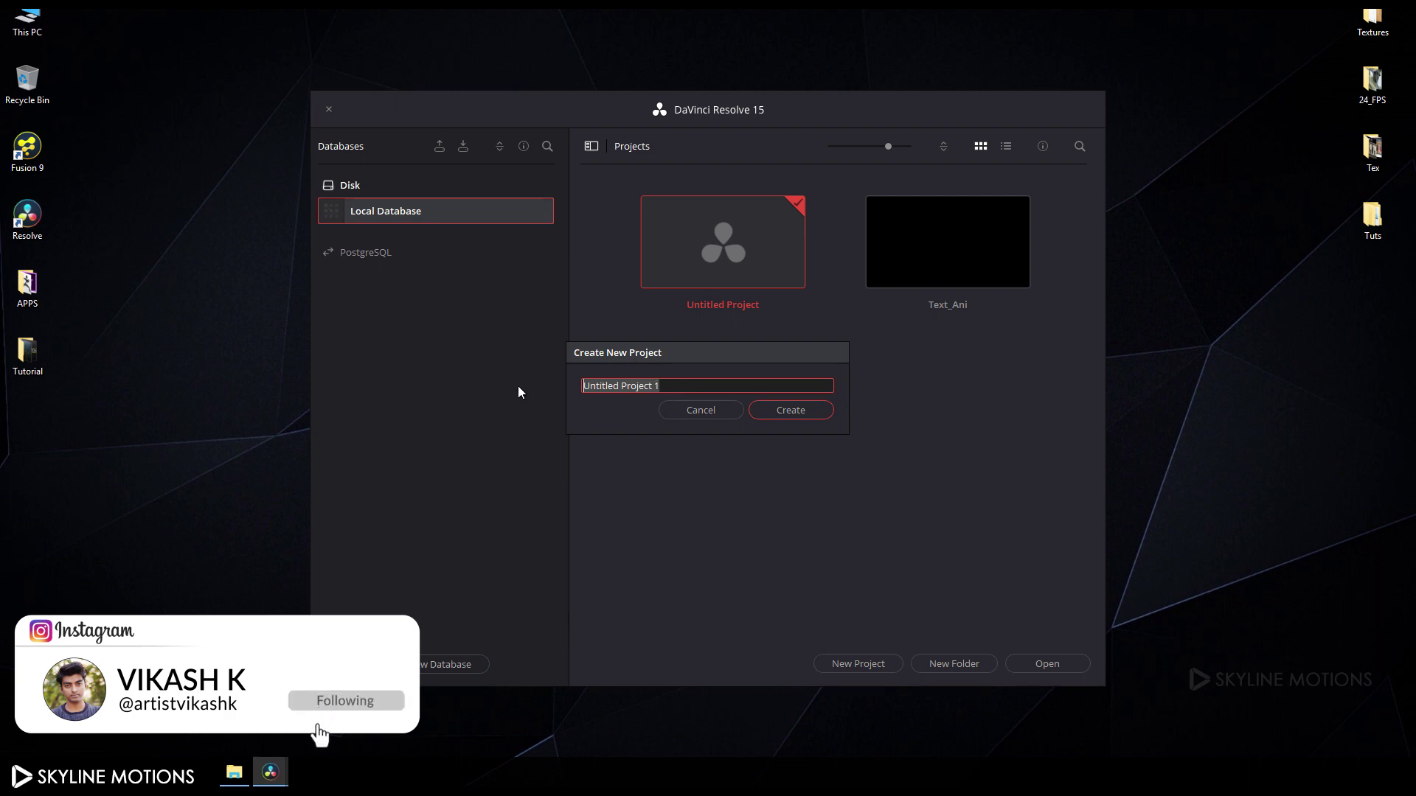
text(Text Animation)
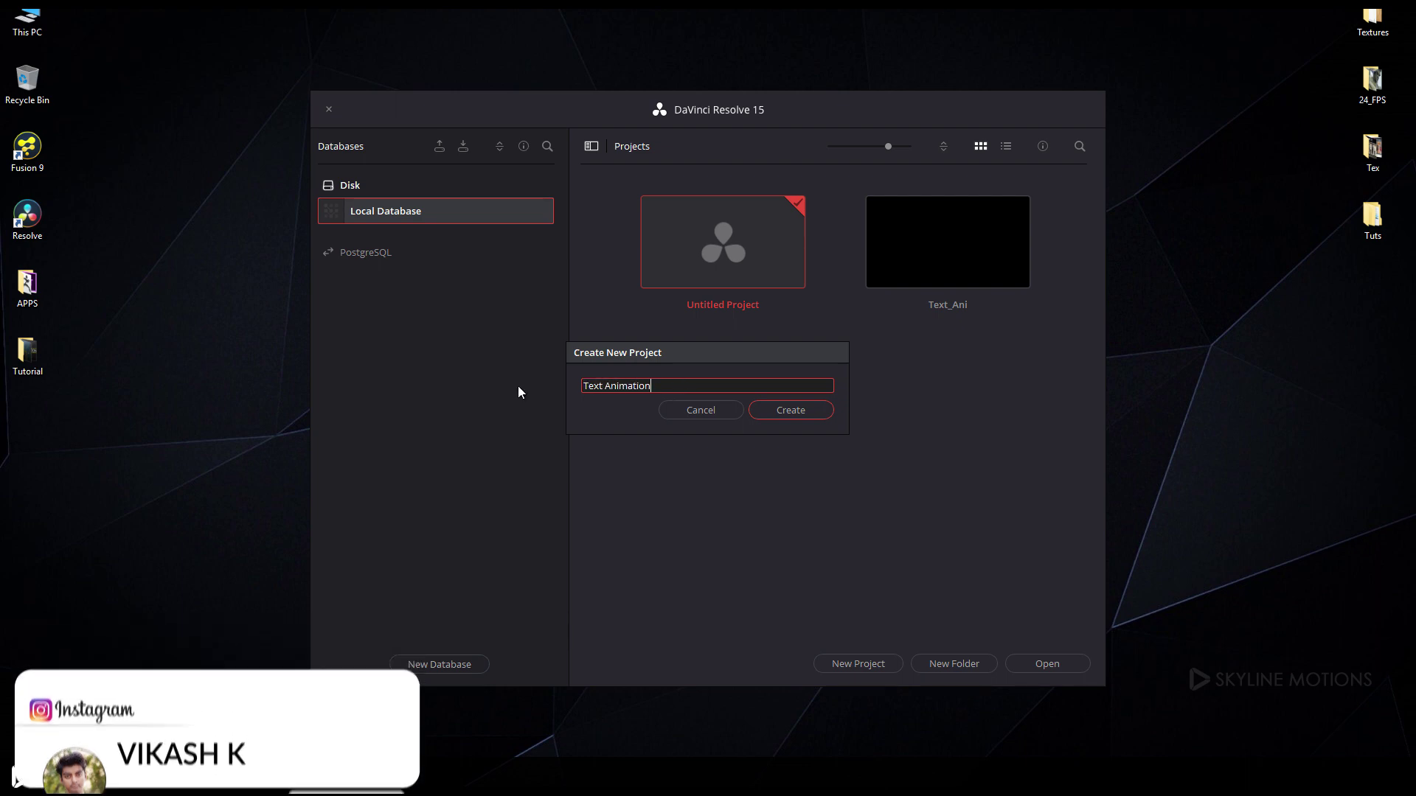
click(811, 411)
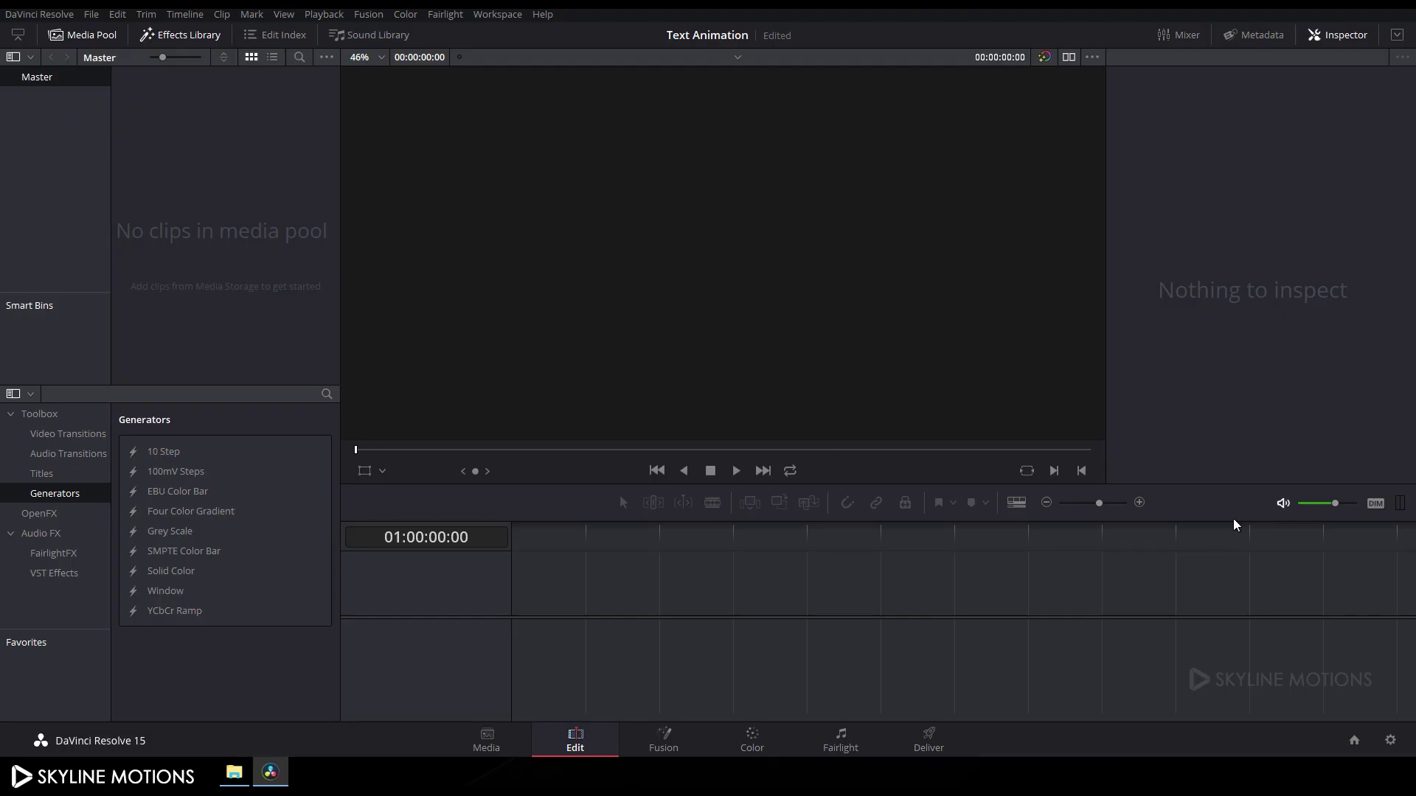
Set the project's timeline and playback frame rates to 30 frames per second and save the settings.
click(1391, 741)
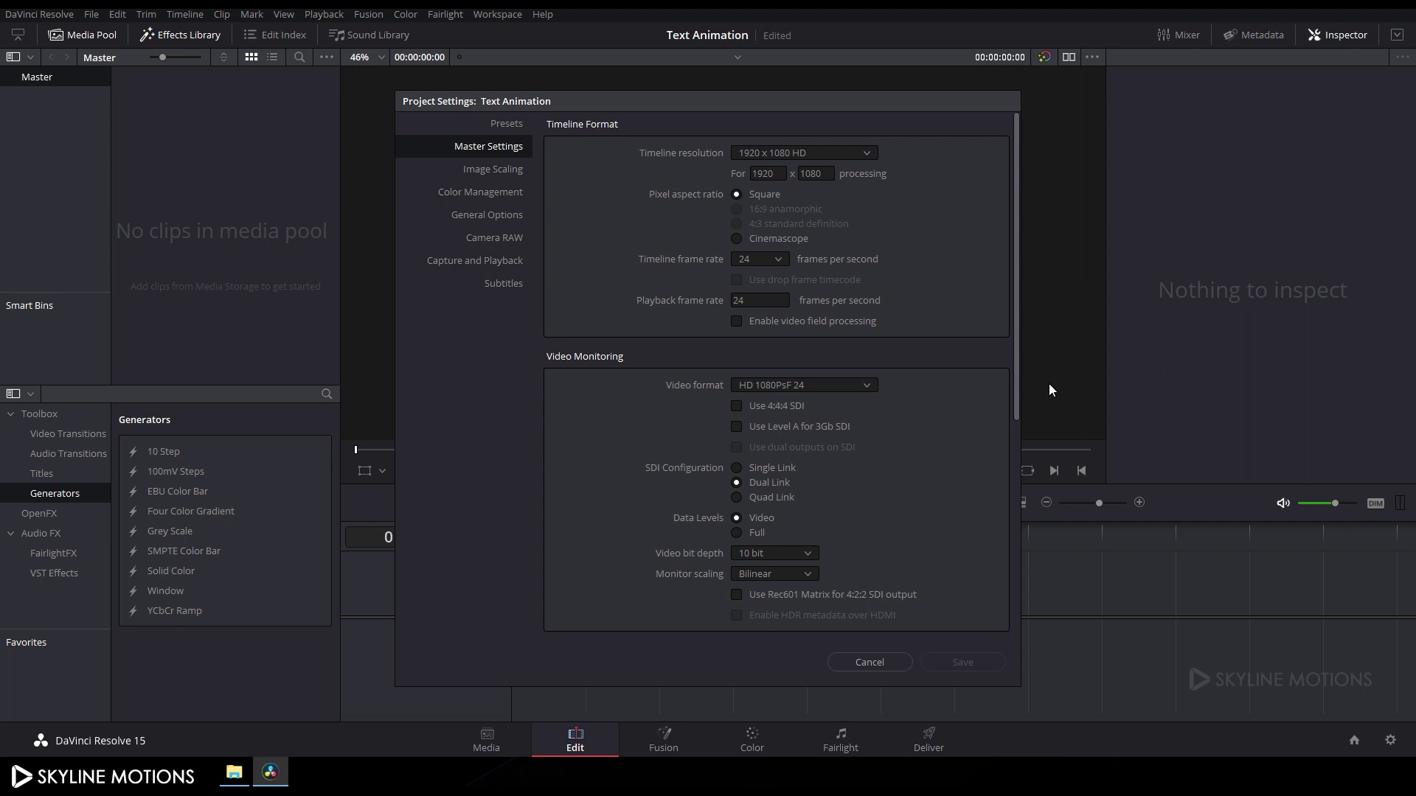
click(780, 259)
click(754, 376)
double_click(740, 300)
text(30)
click(975, 665)
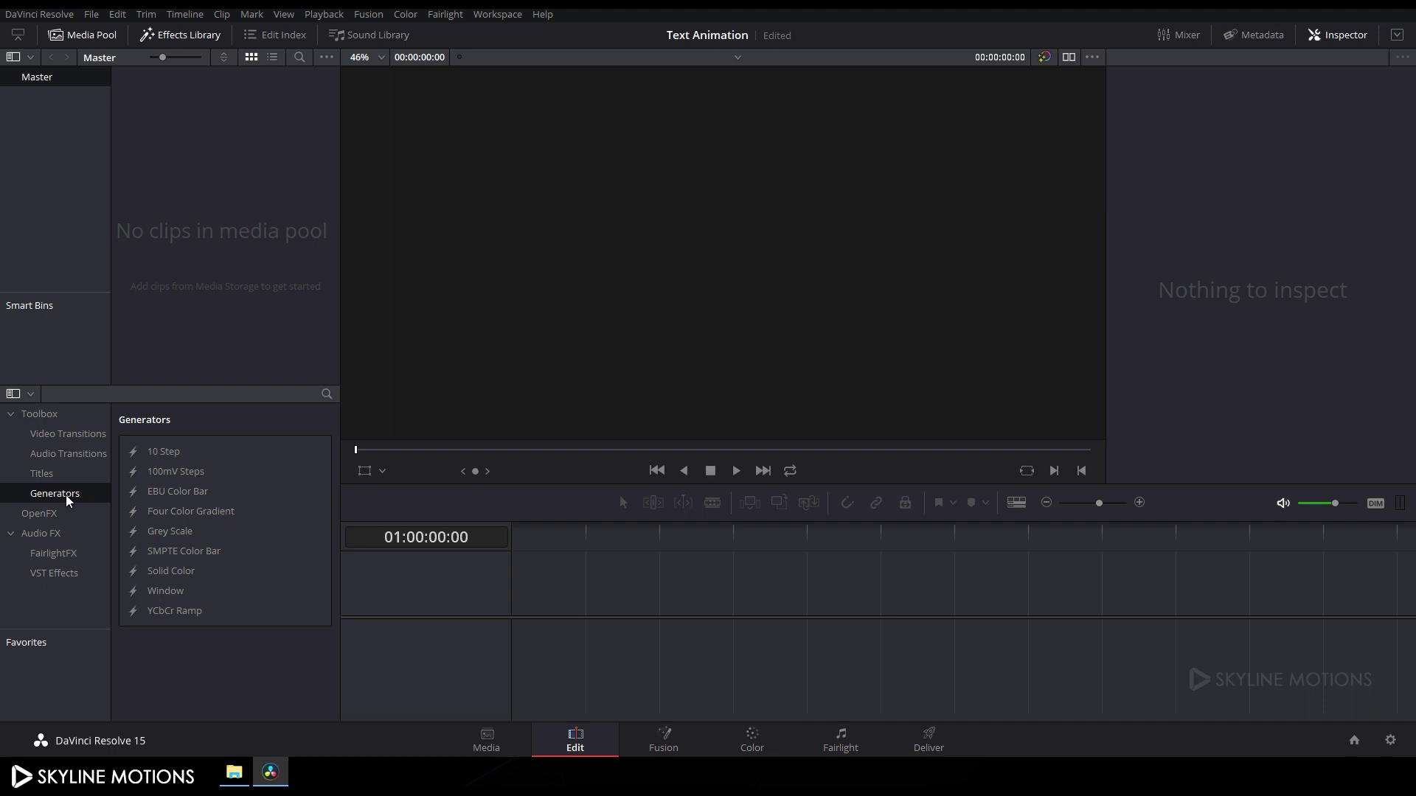
Place a Solid Color generator at the start of the timeline and convert it into a compound clip named TEXT.
click(171, 572)
drag(168, 575, 512, 599)
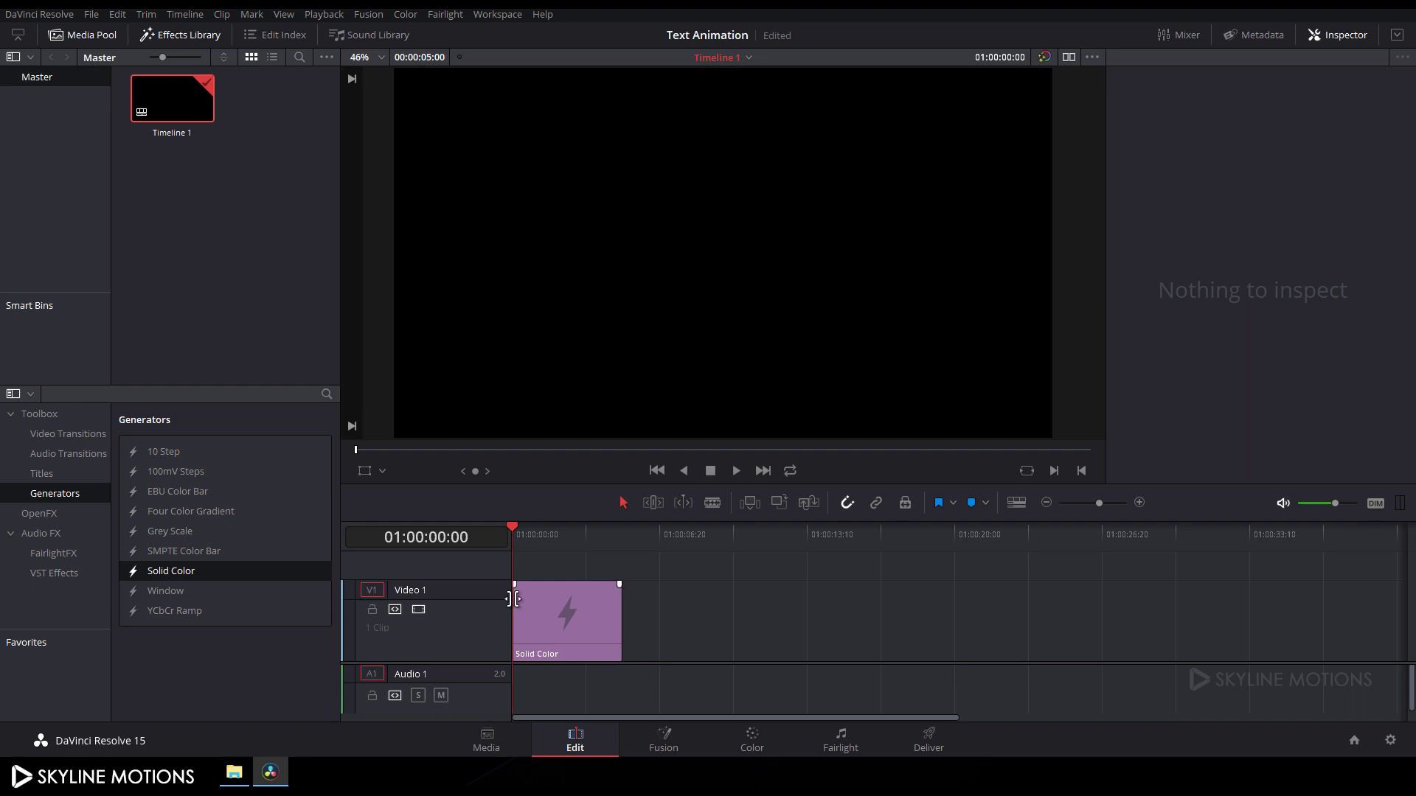
right_click(572, 615)
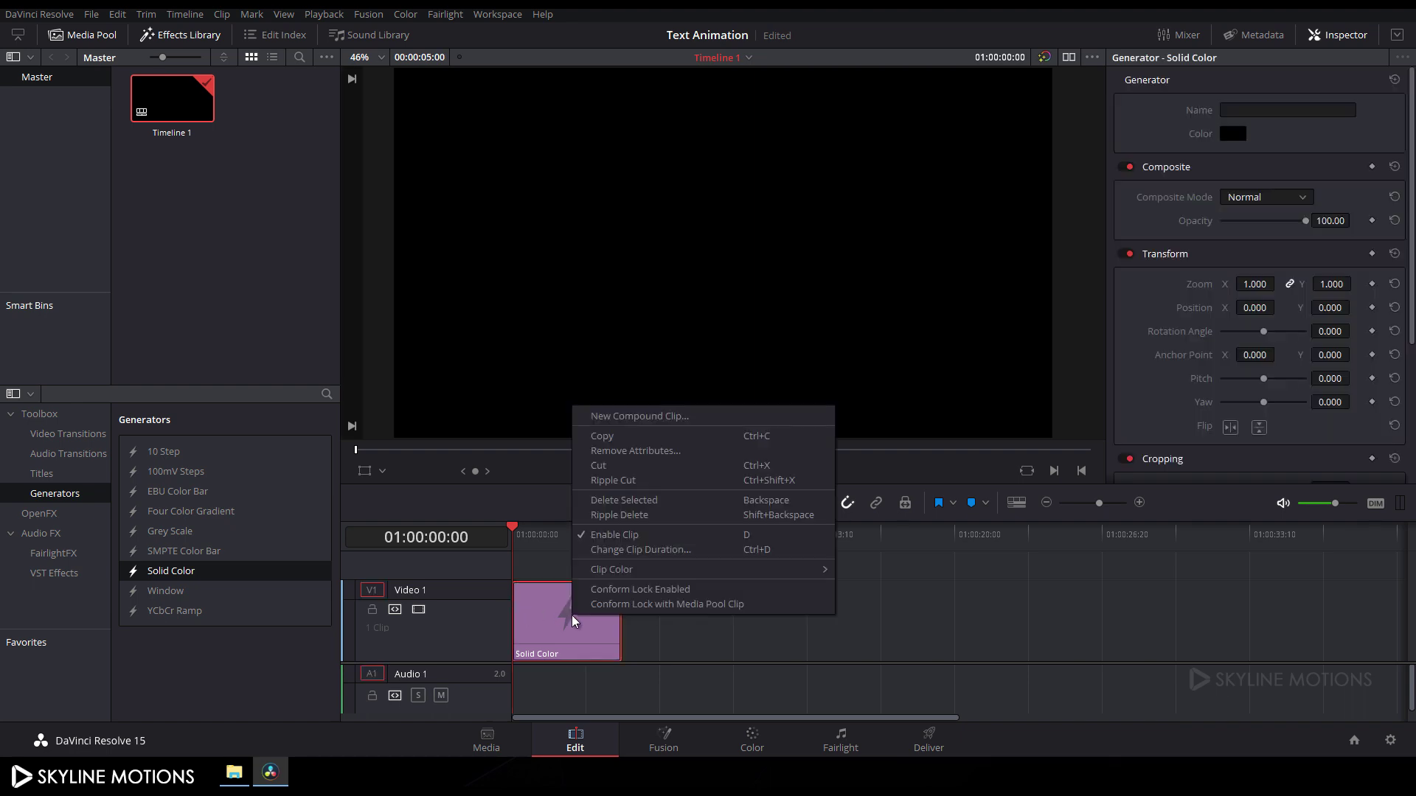
click(638, 417)
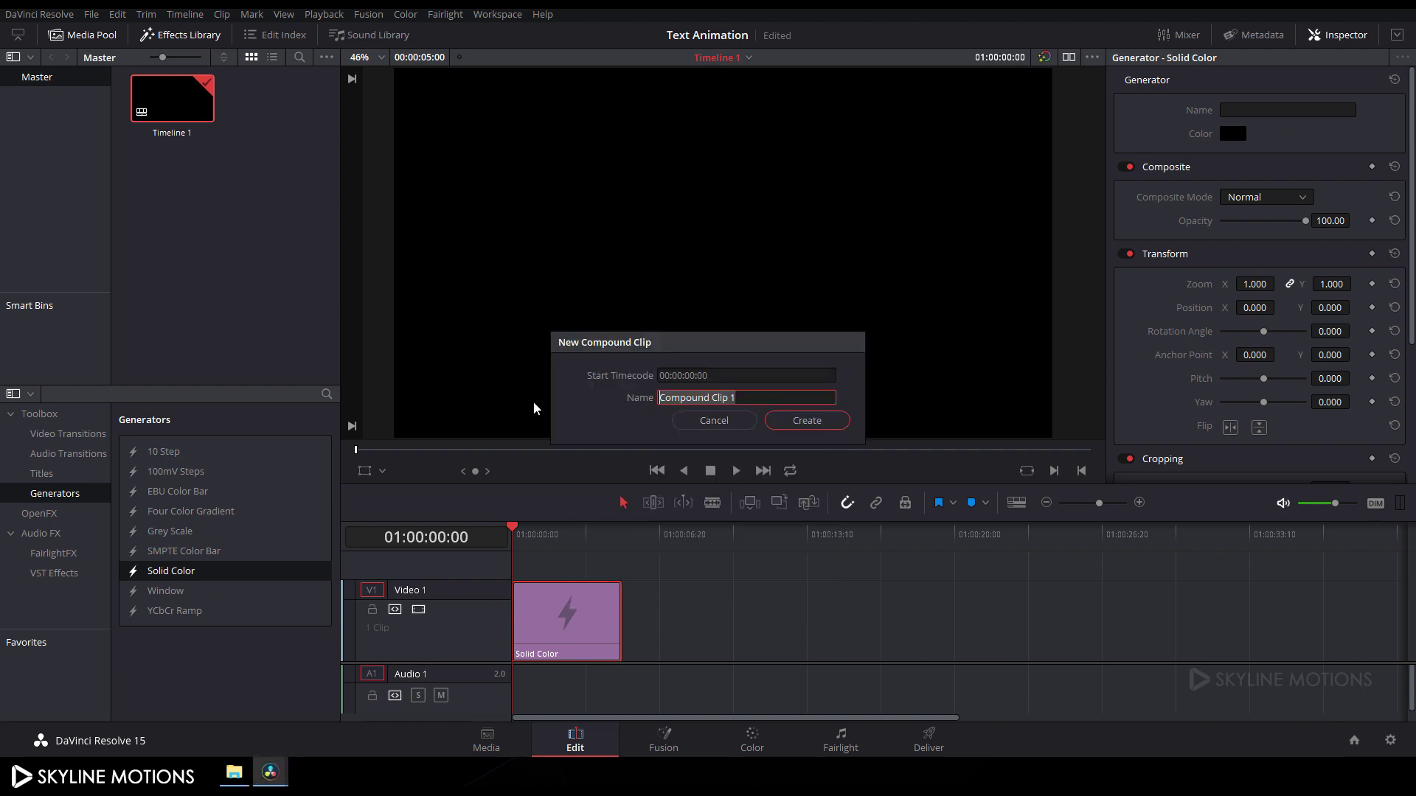
key(BackSpace)
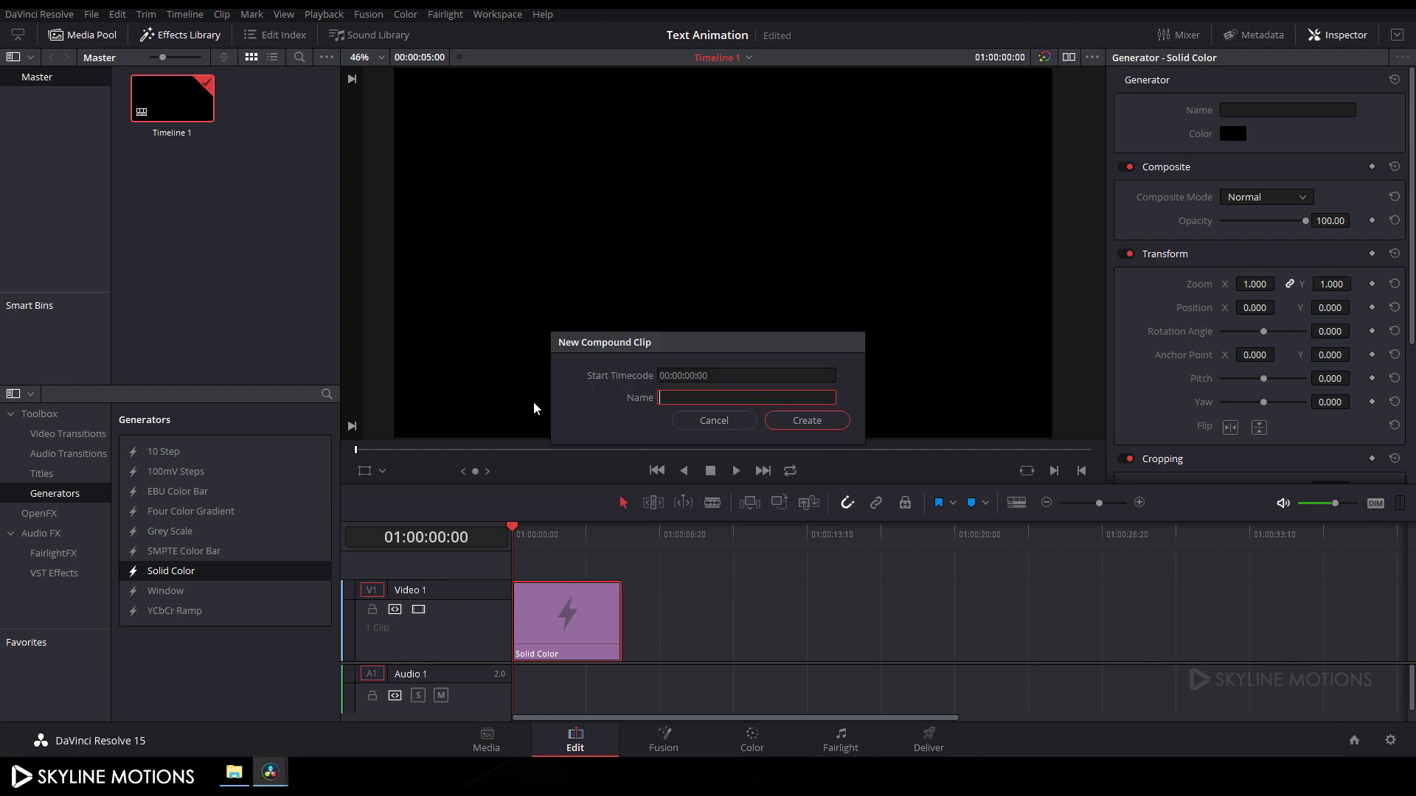
click(830, 424)
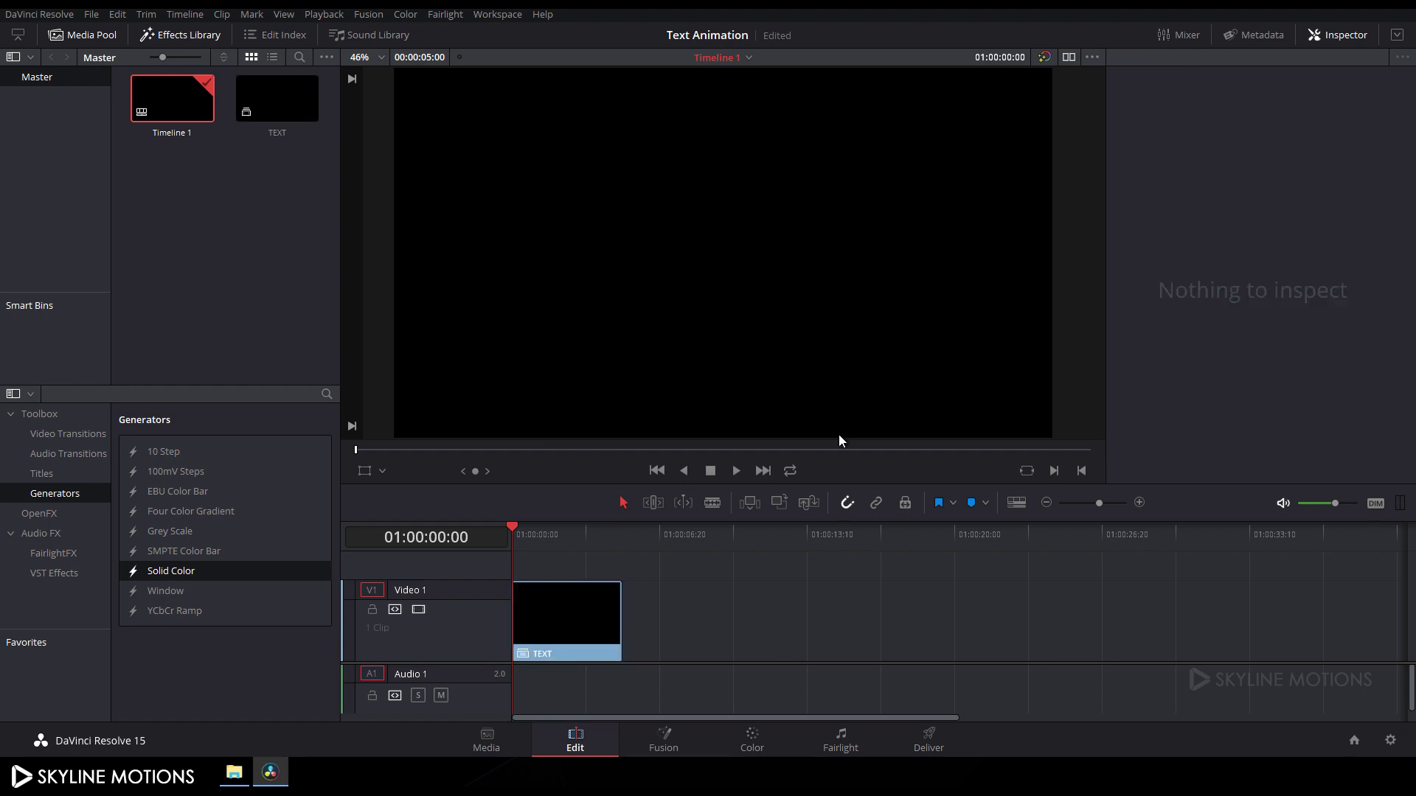
Open the TEXT clip in Fusion and delete its MediaIn1 node.
click(570, 636)
click(663, 744)
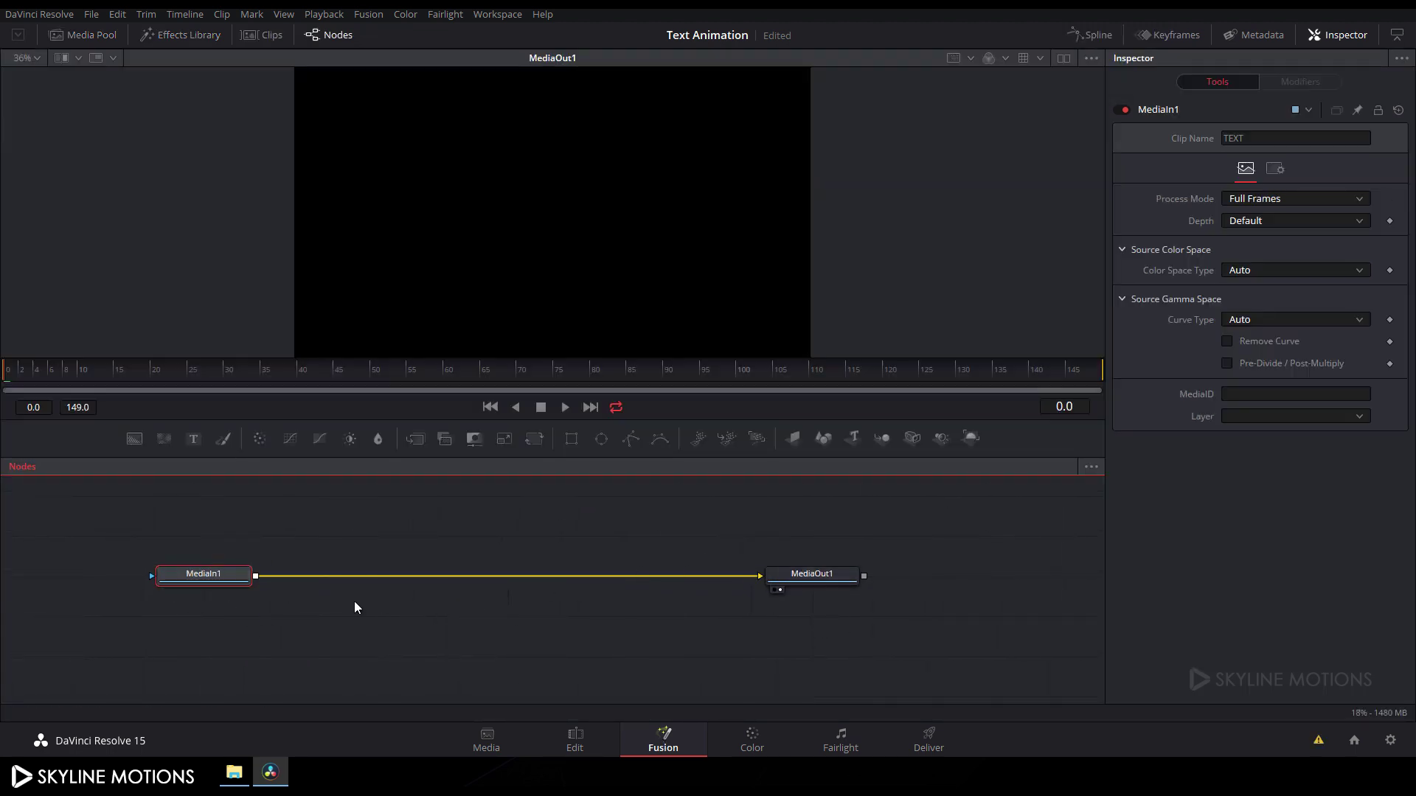
drag(101, 515, 356, 643)
key(Delete)
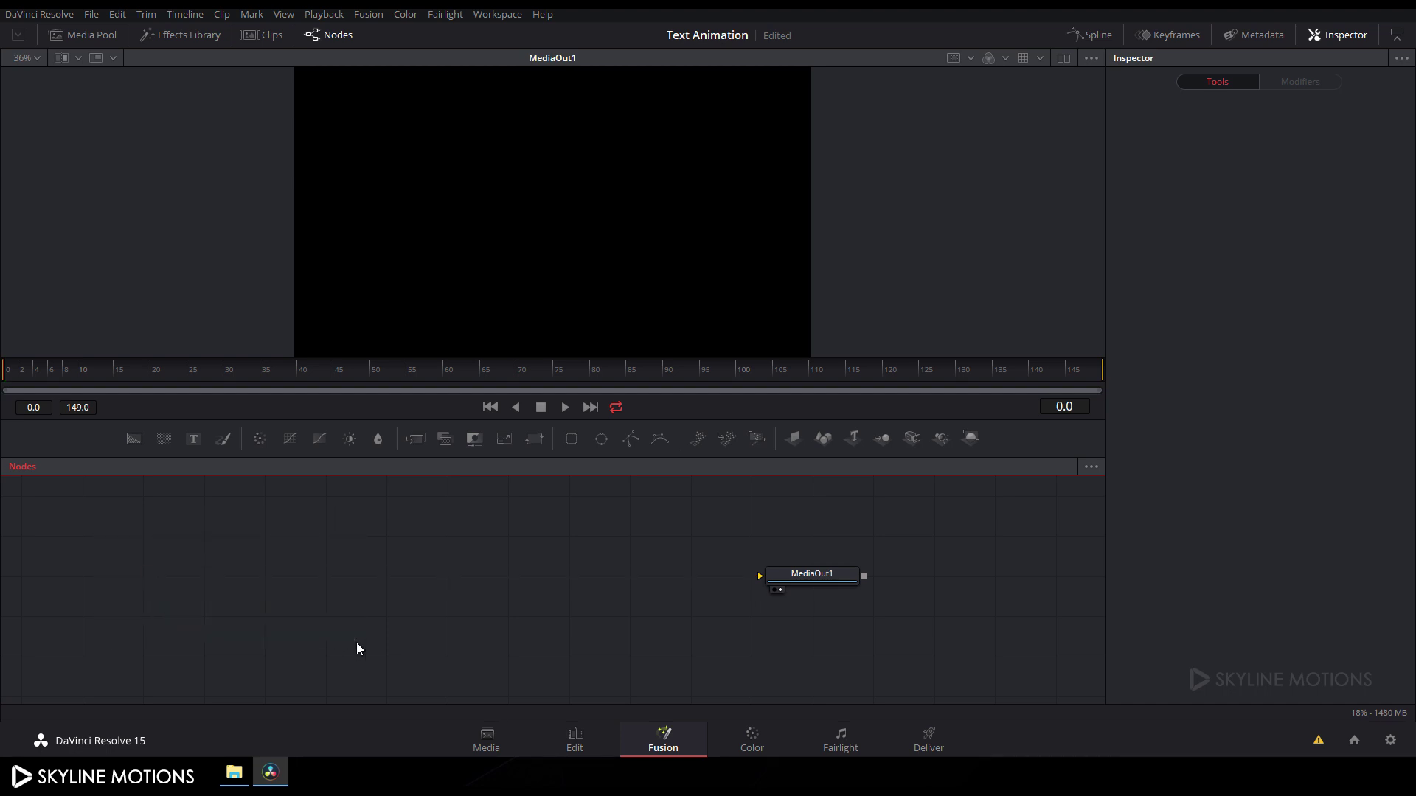
Set the node graph to arrange tools to grid and move the MediaOut1 node farther right.
right_click(356, 643)
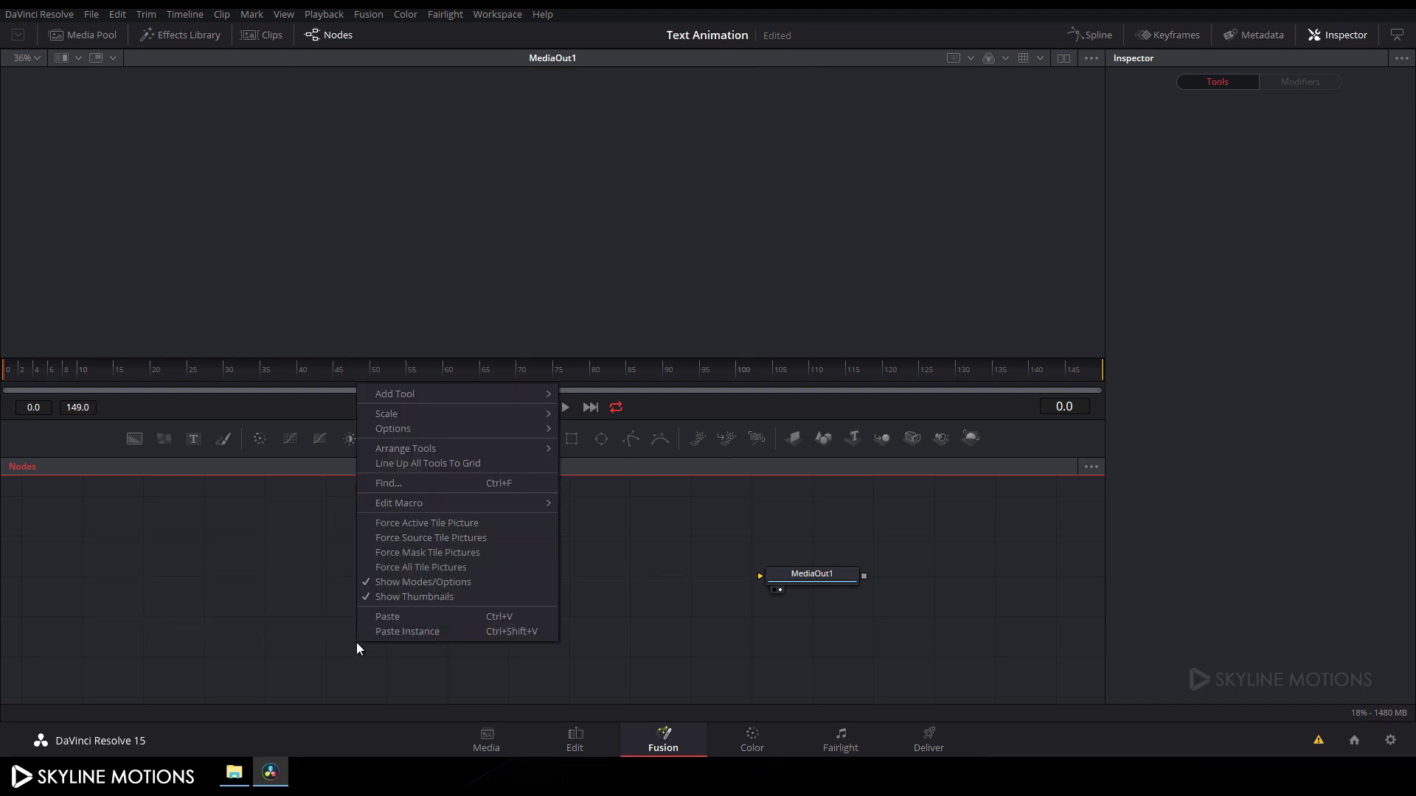
mouse_move(479, 451)
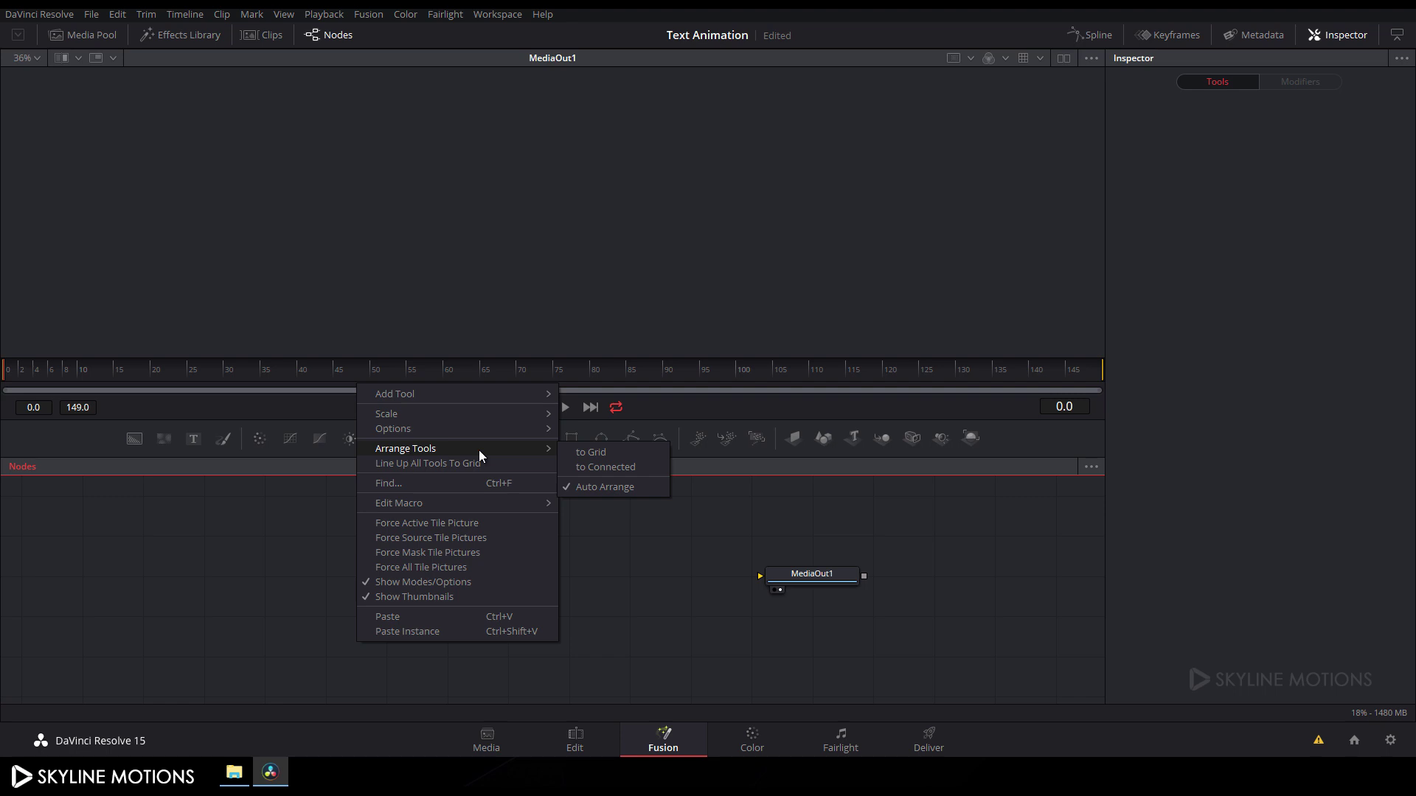
click(596, 452)
drag(807, 577, 959, 588)
click(984, 582)
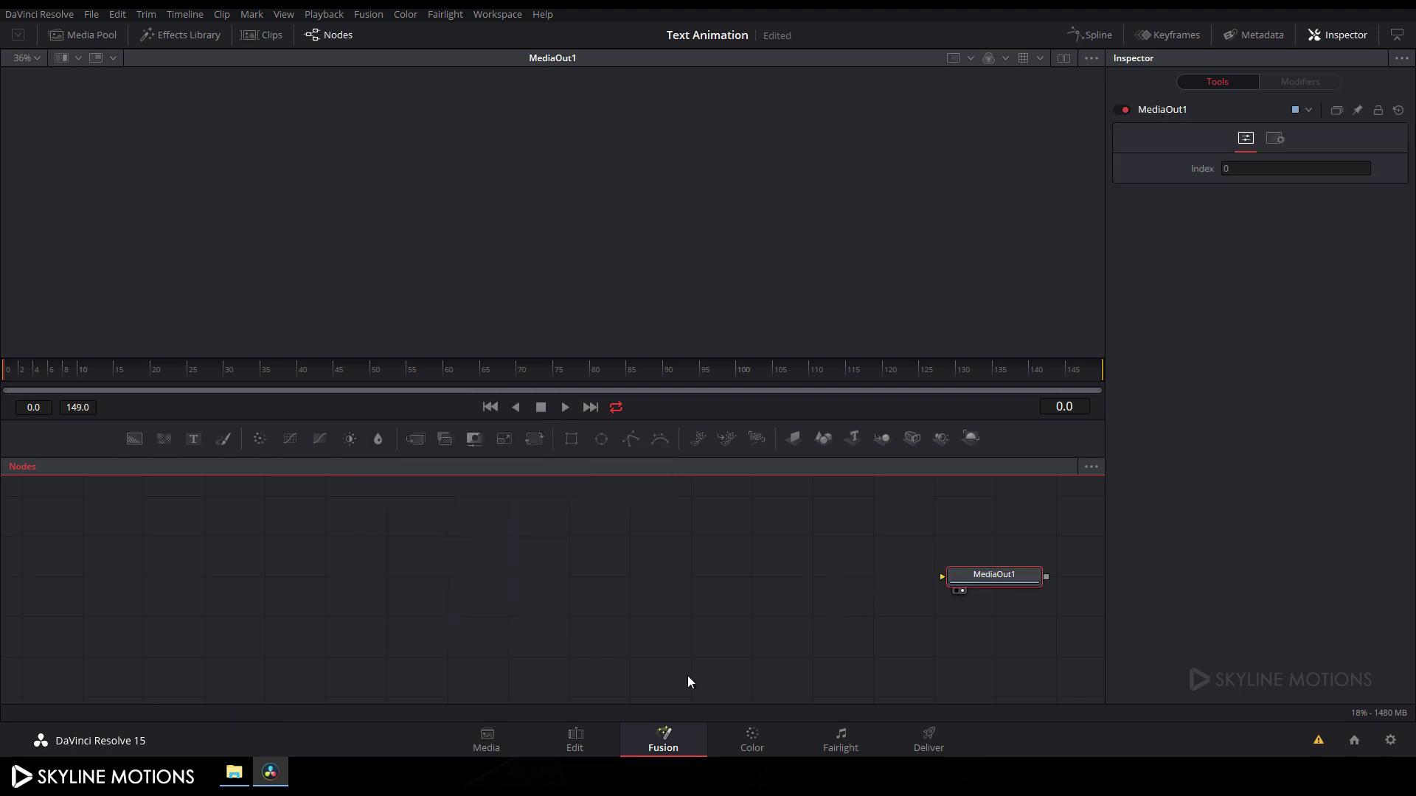
Add a Background node, rename it Line, and place it in the left part of the node graph.
click(568, 605)
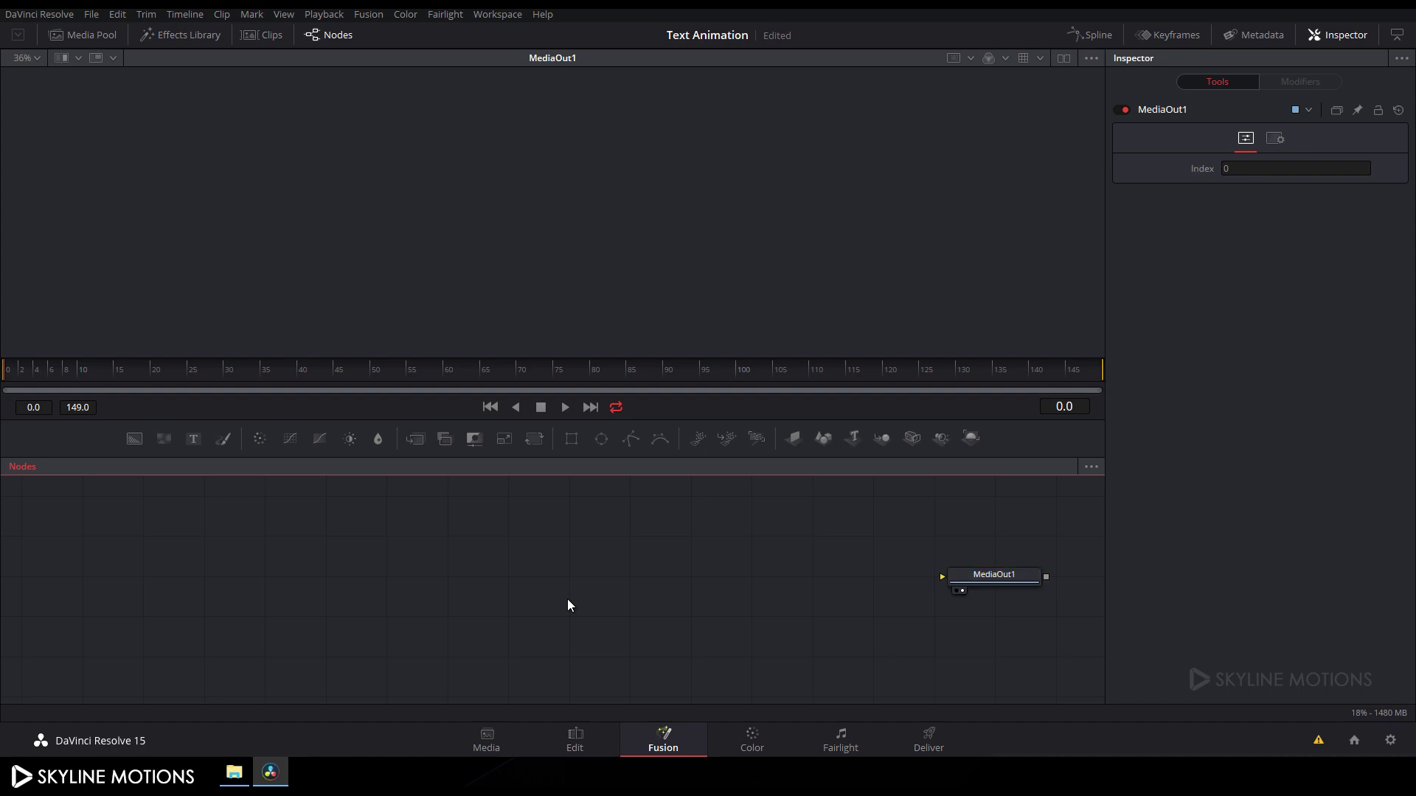
click(134, 440)
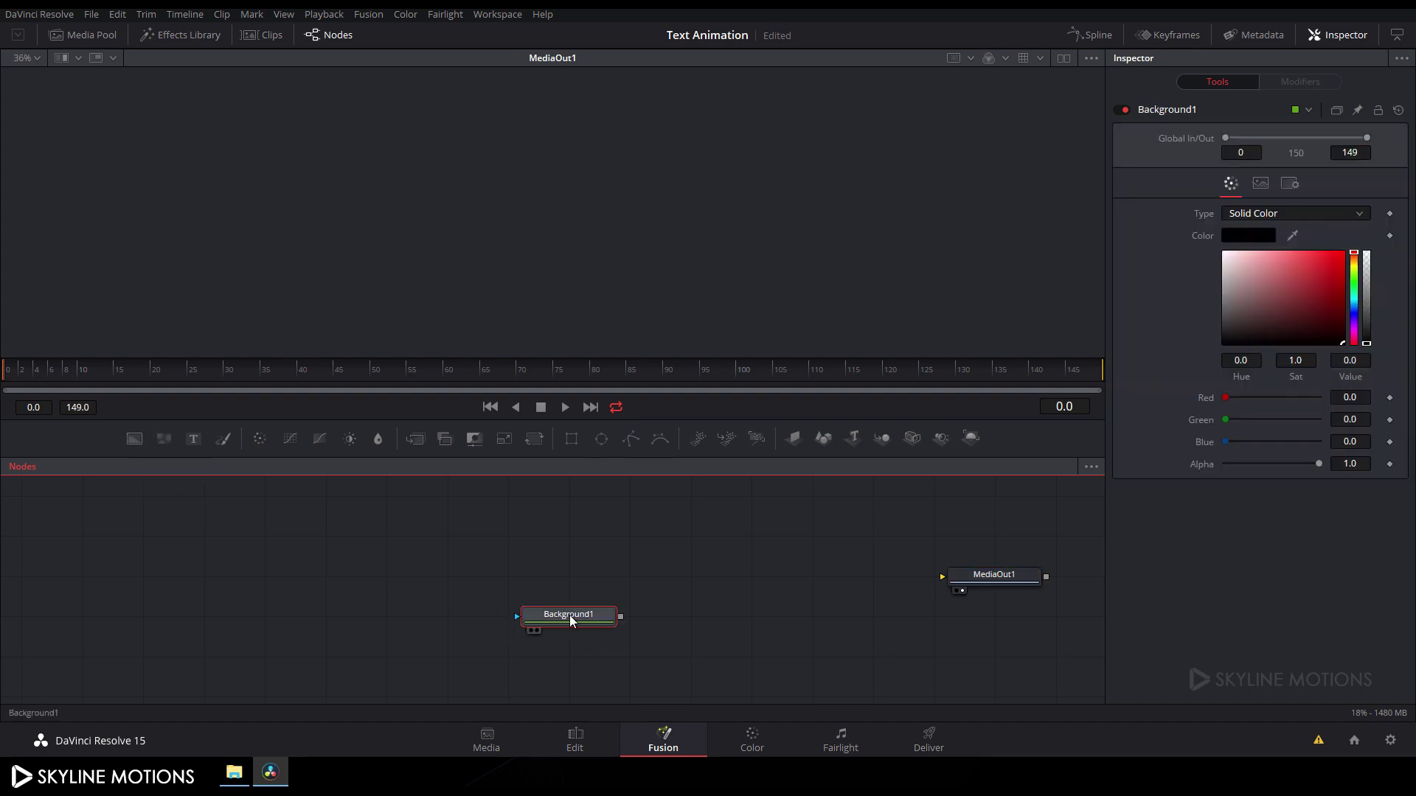
drag(565, 616, 369, 597)
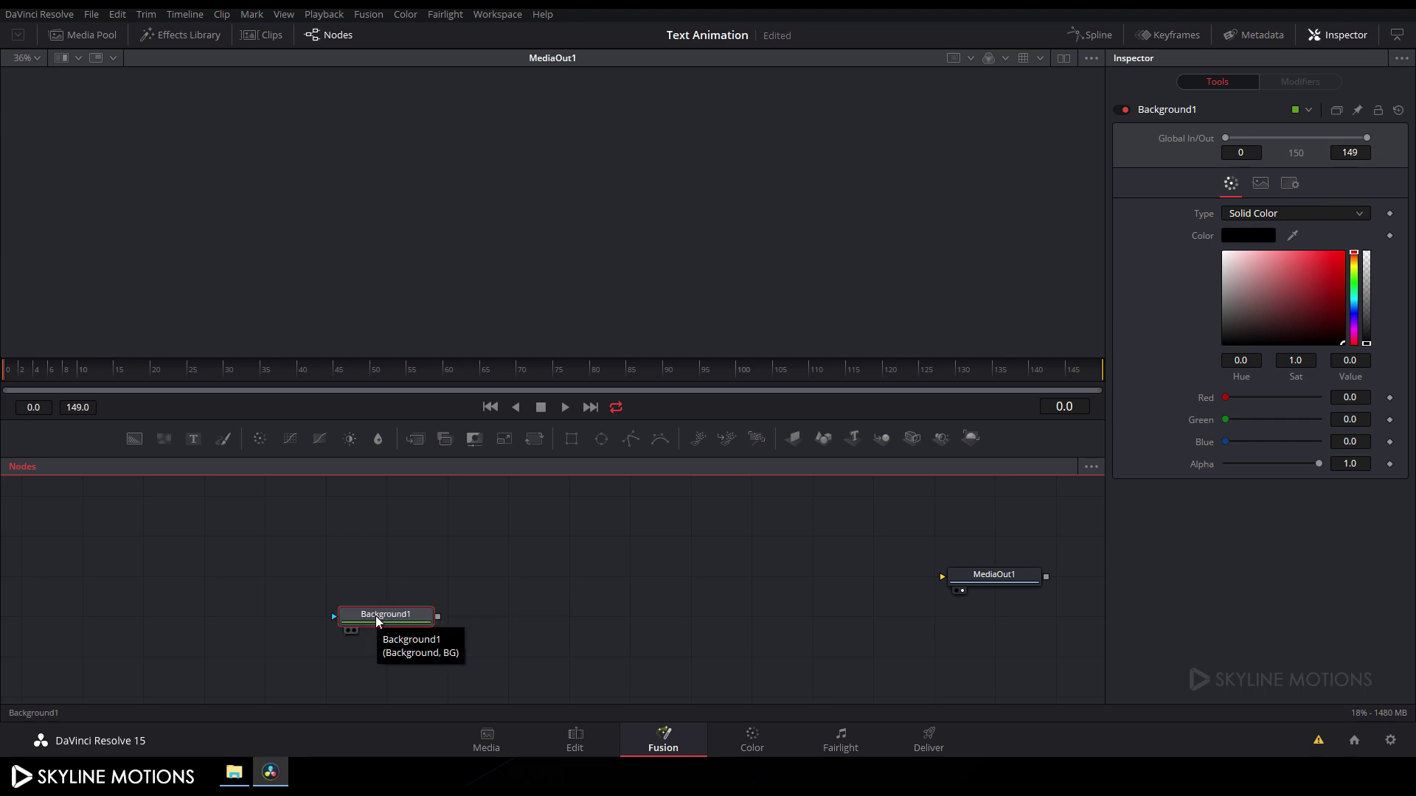
key(F2)
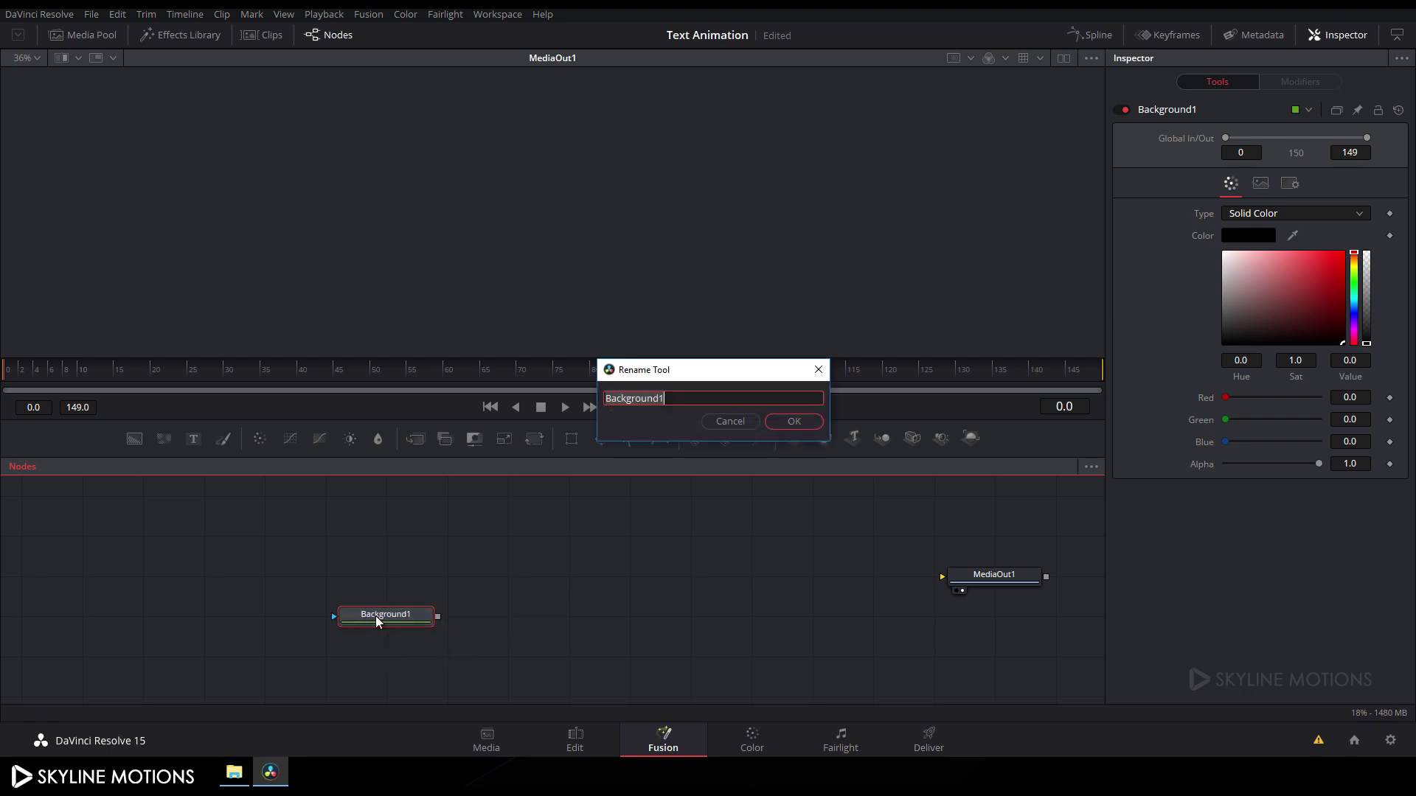
key(BackSpace)
click(794, 418)
drag(377, 619, 256, 619)
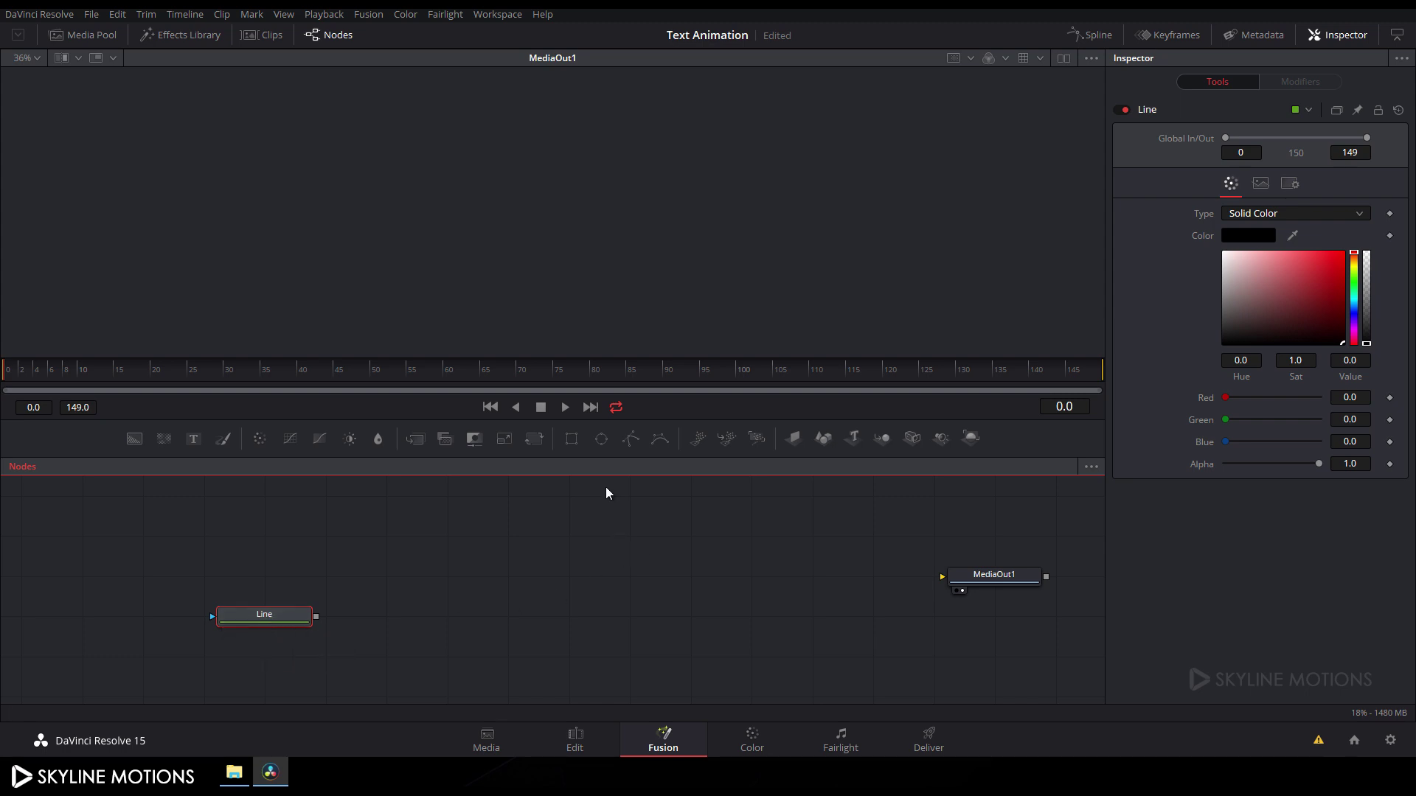
Mask the Line node with a Rectangle placed to its left, and show Line in the viewer.
click(572, 440)
drag(276, 574, 153, 611)
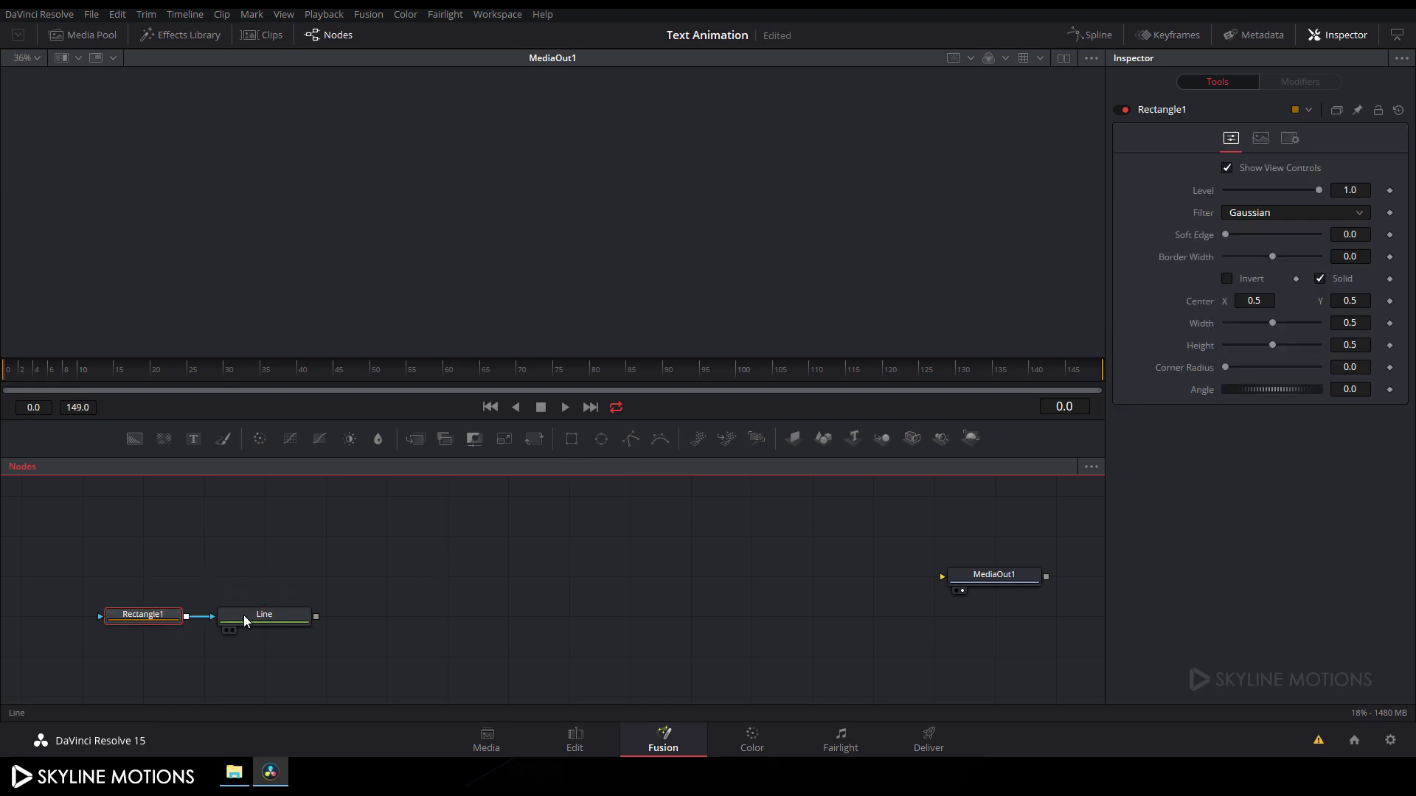
key(1)
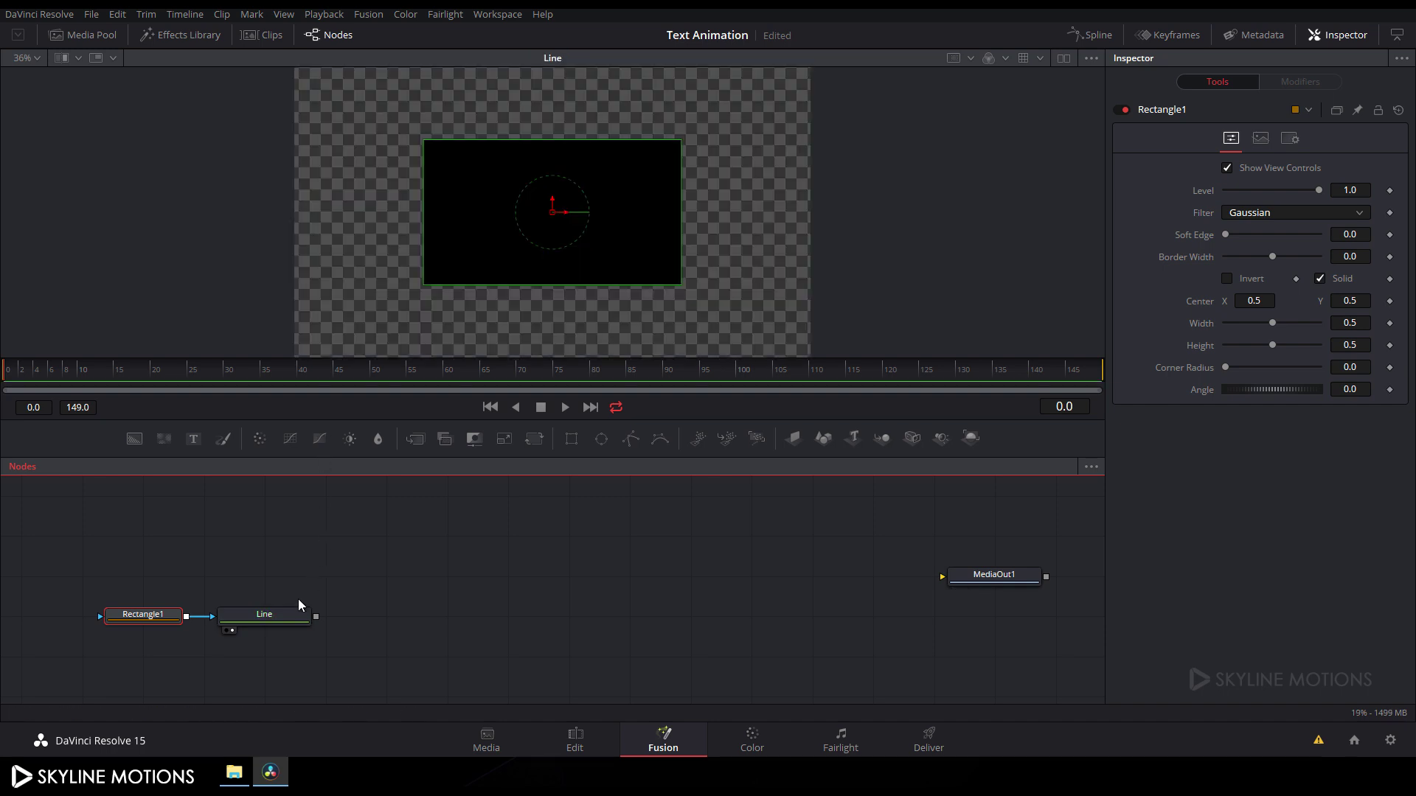
Change the Line background's solid color to yellow (#ffff00).
click(286, 617)
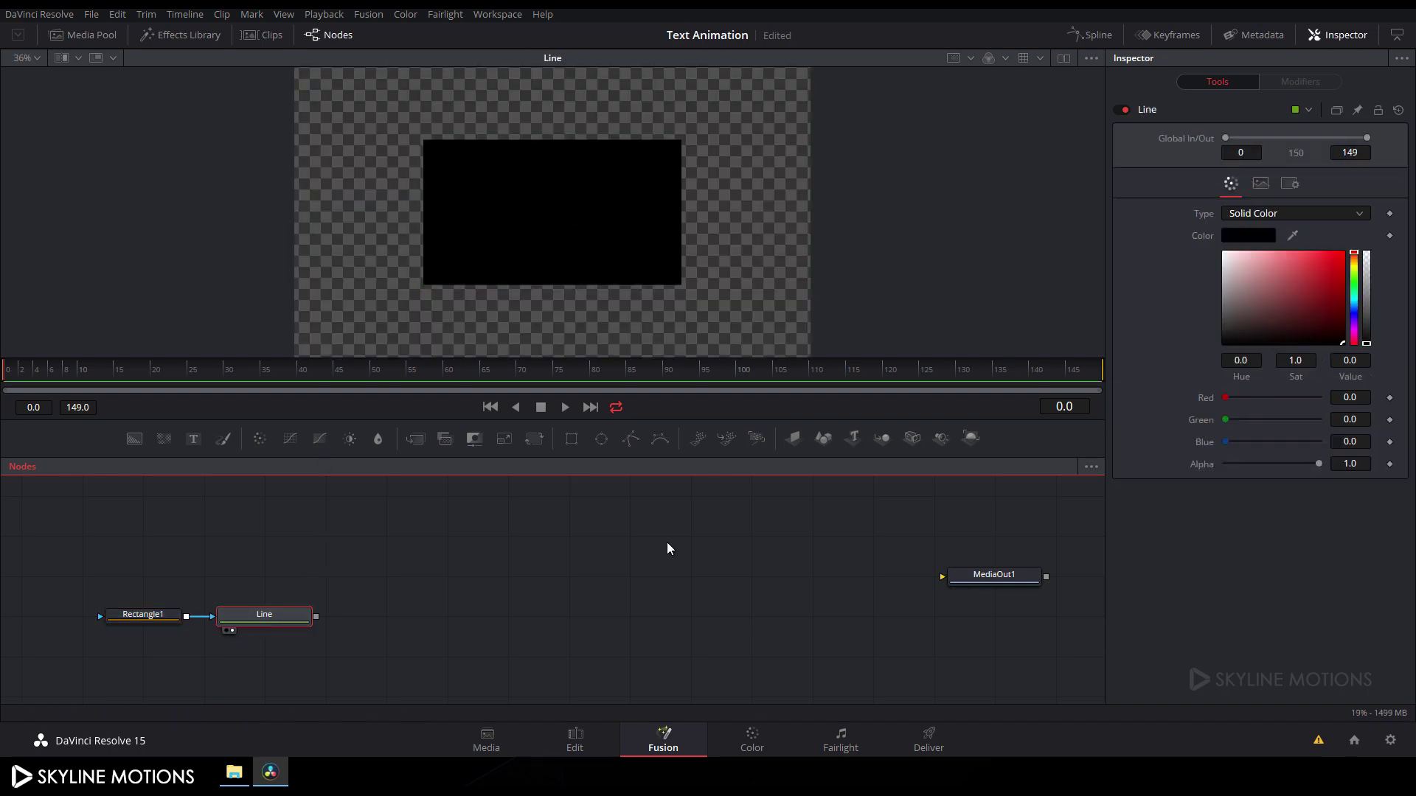
click(1243, 239)
click(664, 313)
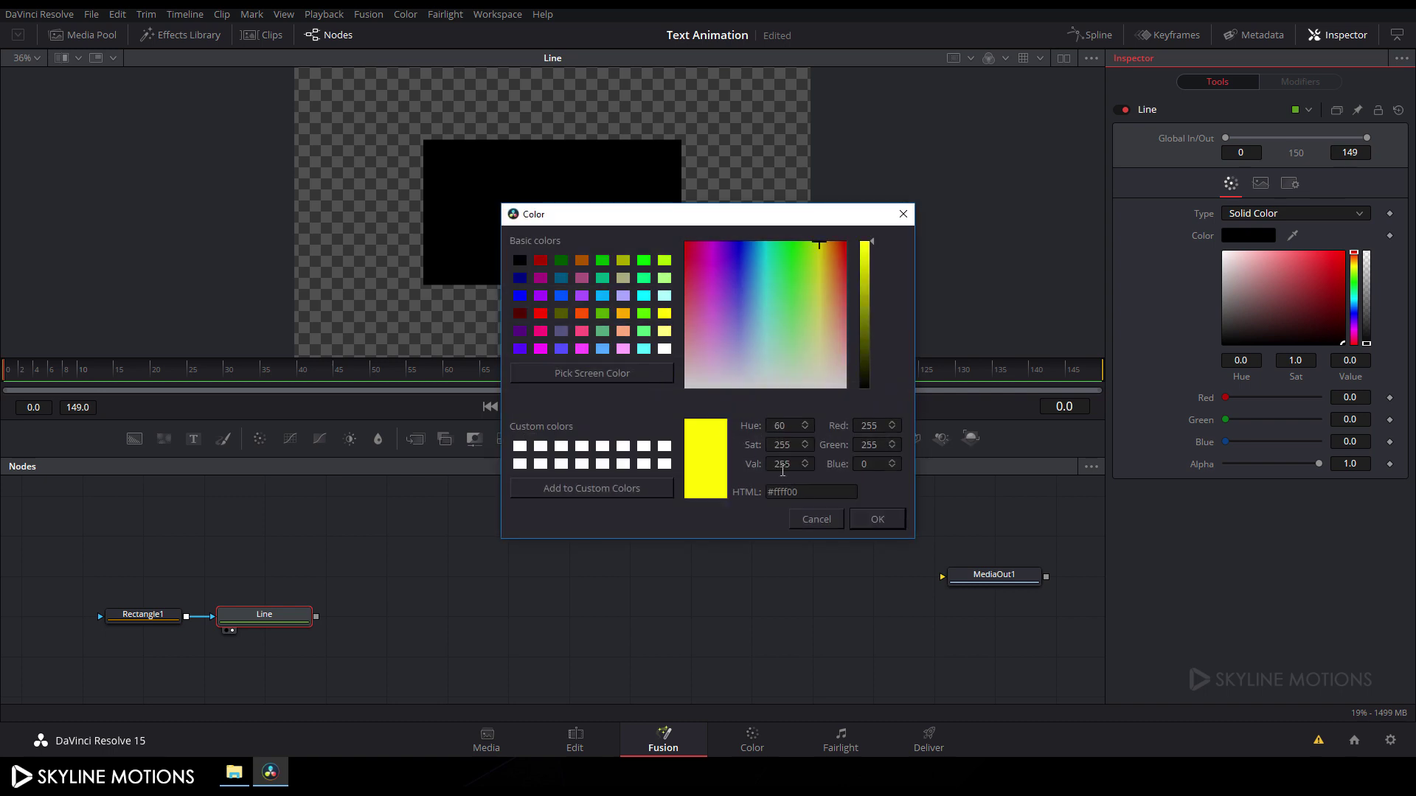
click(865, 519)
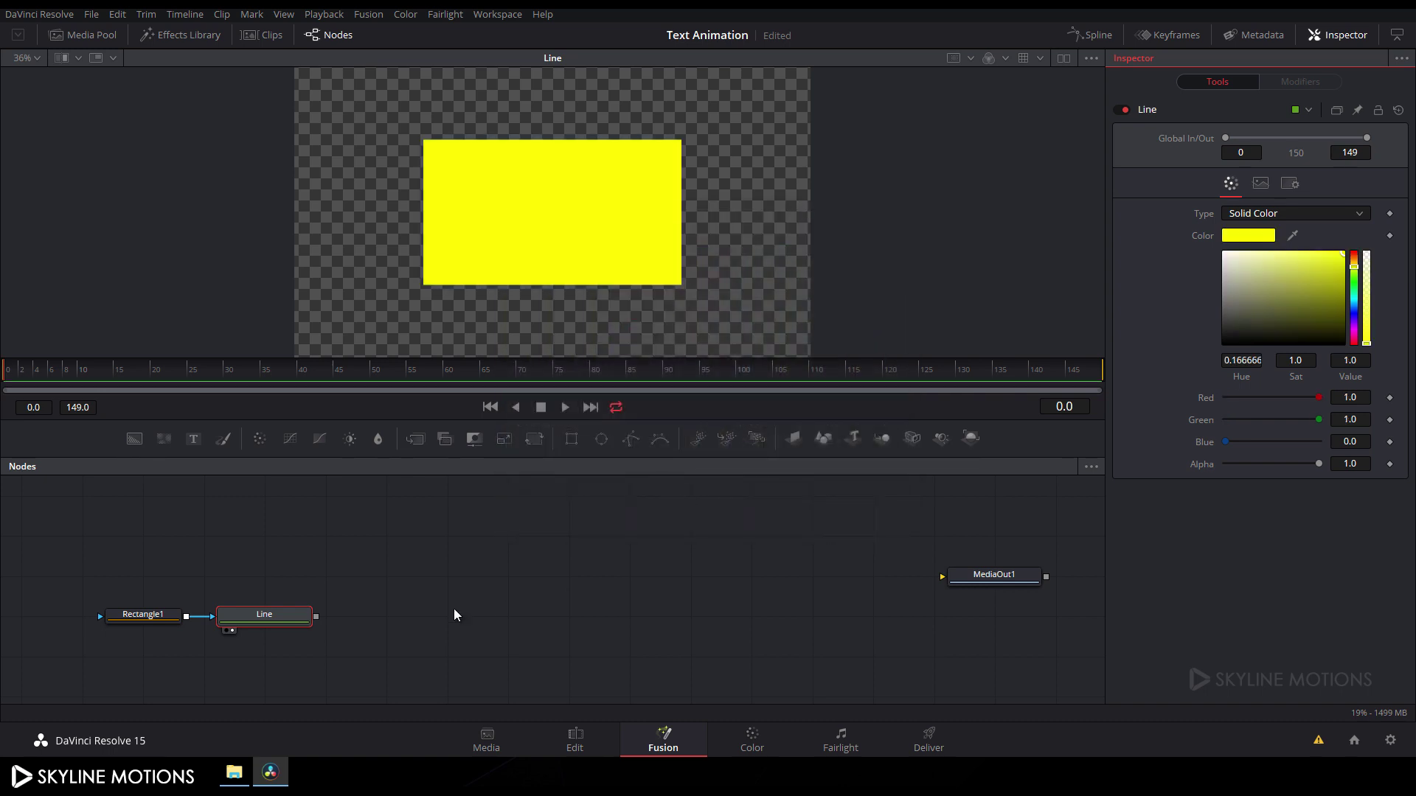
Flatten the Rectangle1 mask into a thin line by setting its height to 0.01.
click(143, 621)
drag(538, 286, 541, 213)
click(1351, 345)
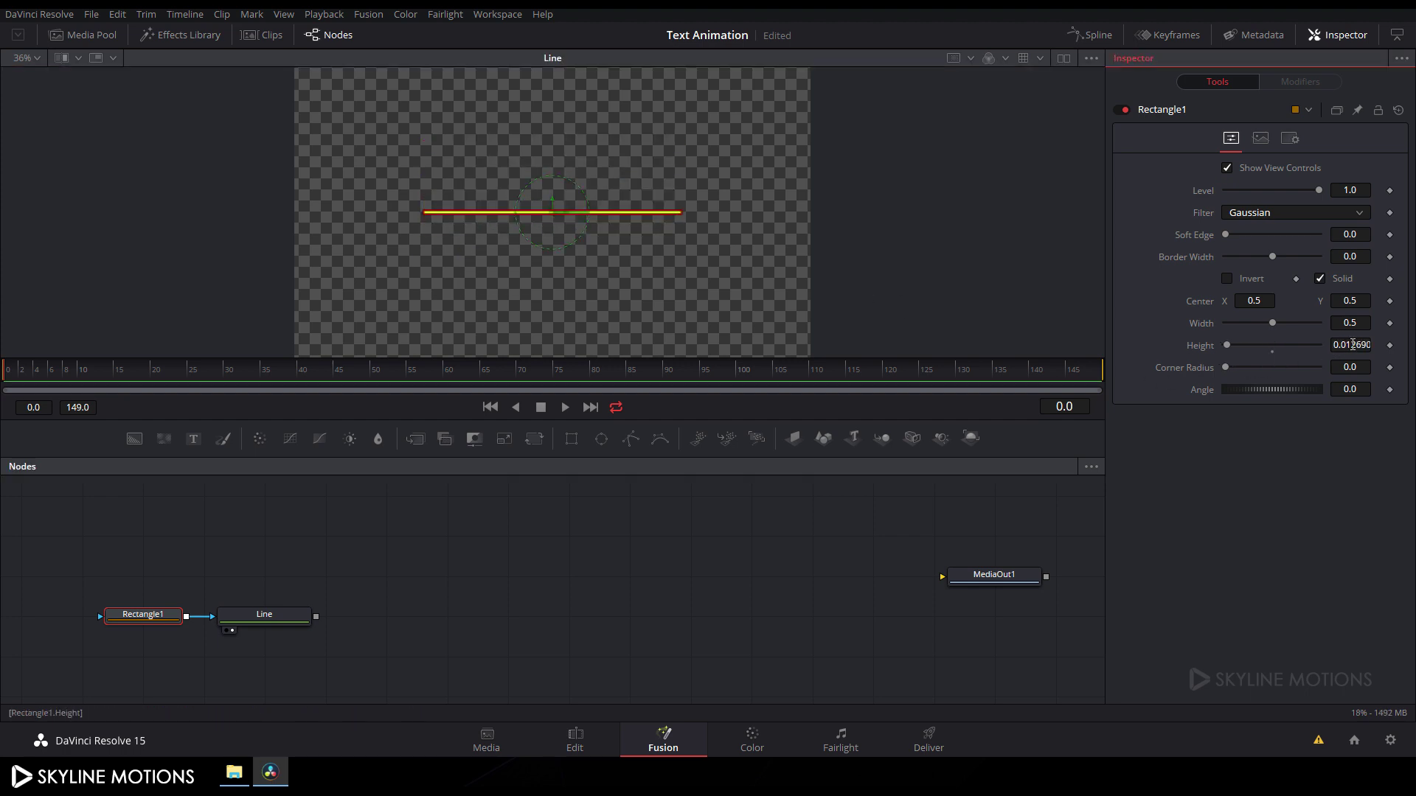
key(ctrl+a)
text(0.01)
key(Tab)
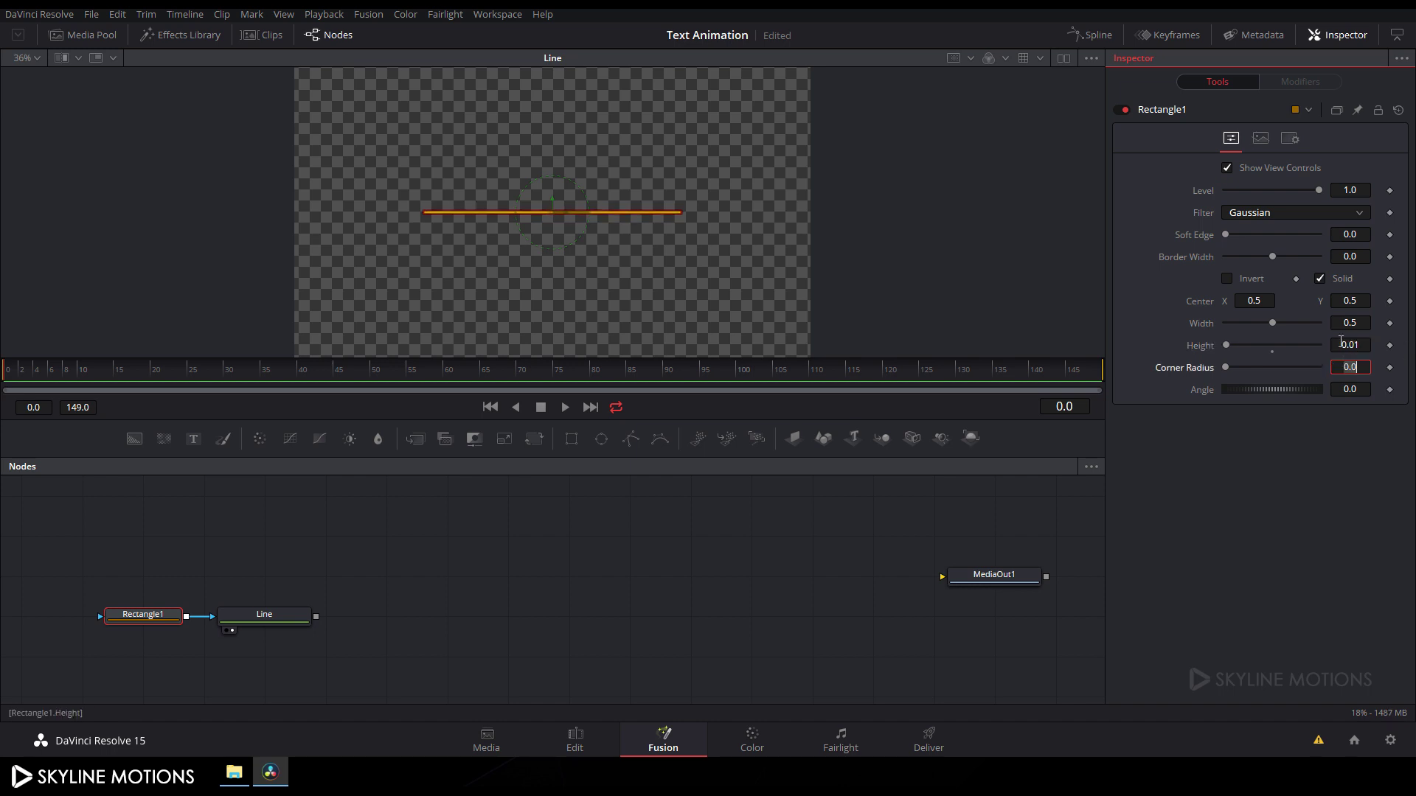
Set the Rectangle1 mask's width to 0.6.
drag(1274, 323, 1283, 323)
click(1370, 322)
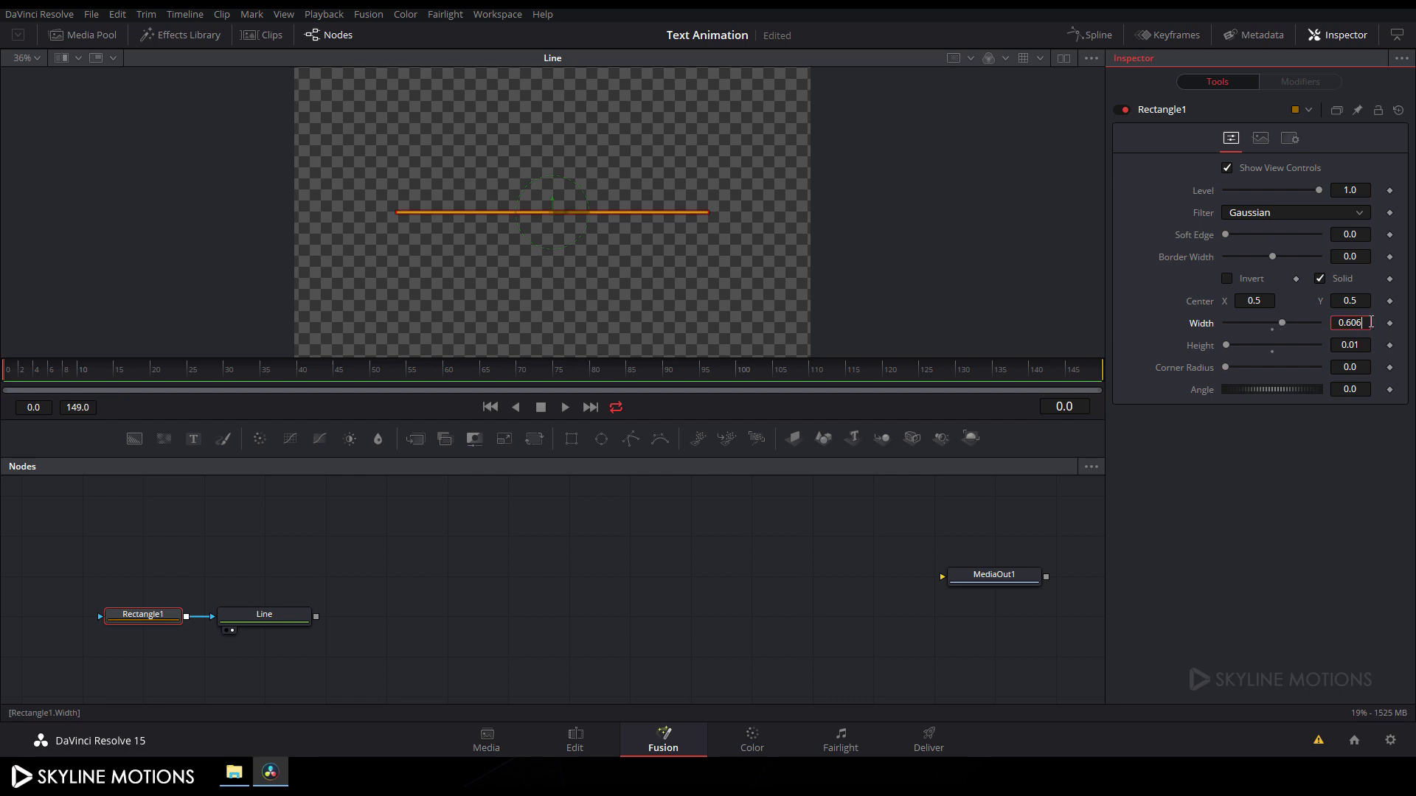
key(BackSpace)
key(BackSpace)
key(Return)
Animate the Rectangle1 mask's width with a keyframe at frame 60.
click(77, 369)
click(457, 378)
drag(464, 385, 445, 382)
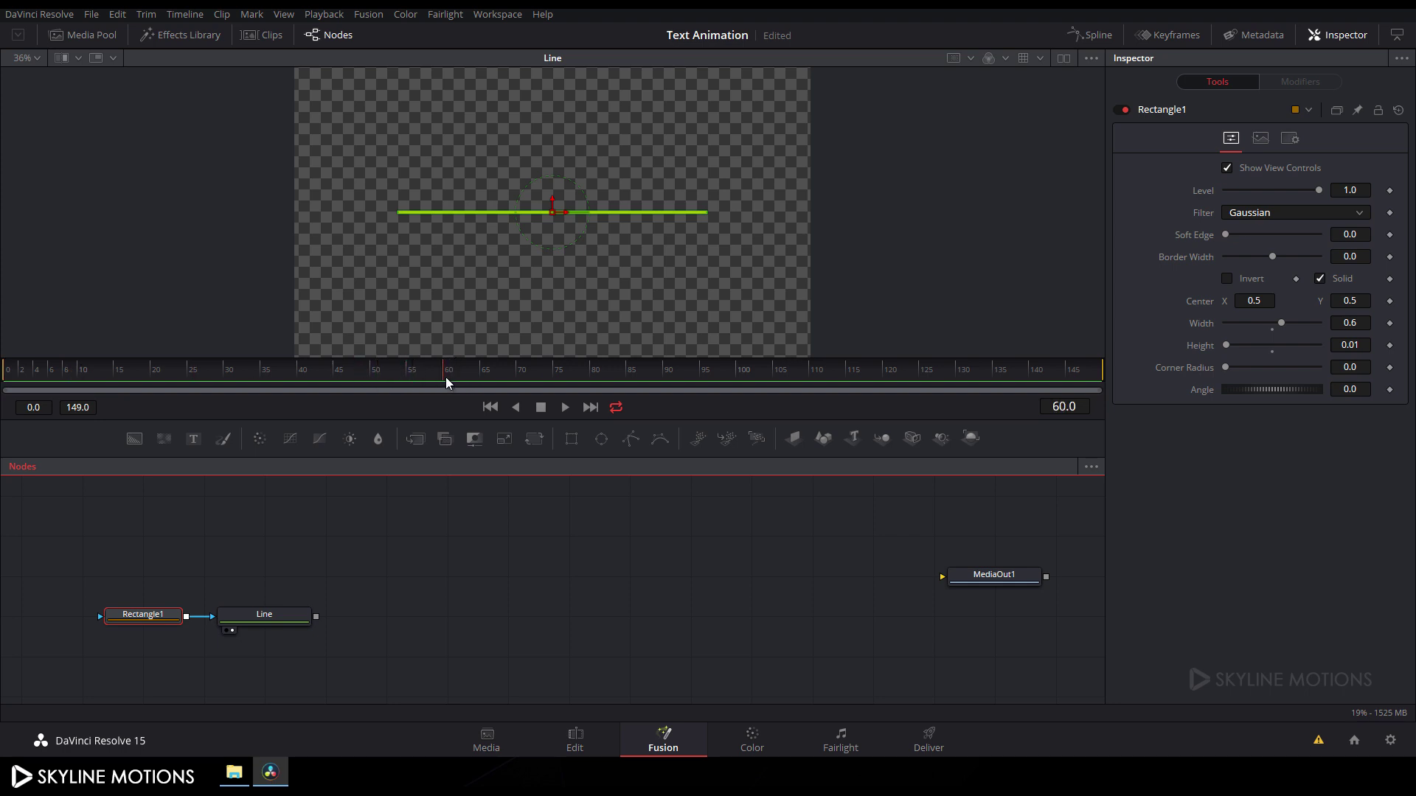
right_click(1203, 322)
click(1227, 336)
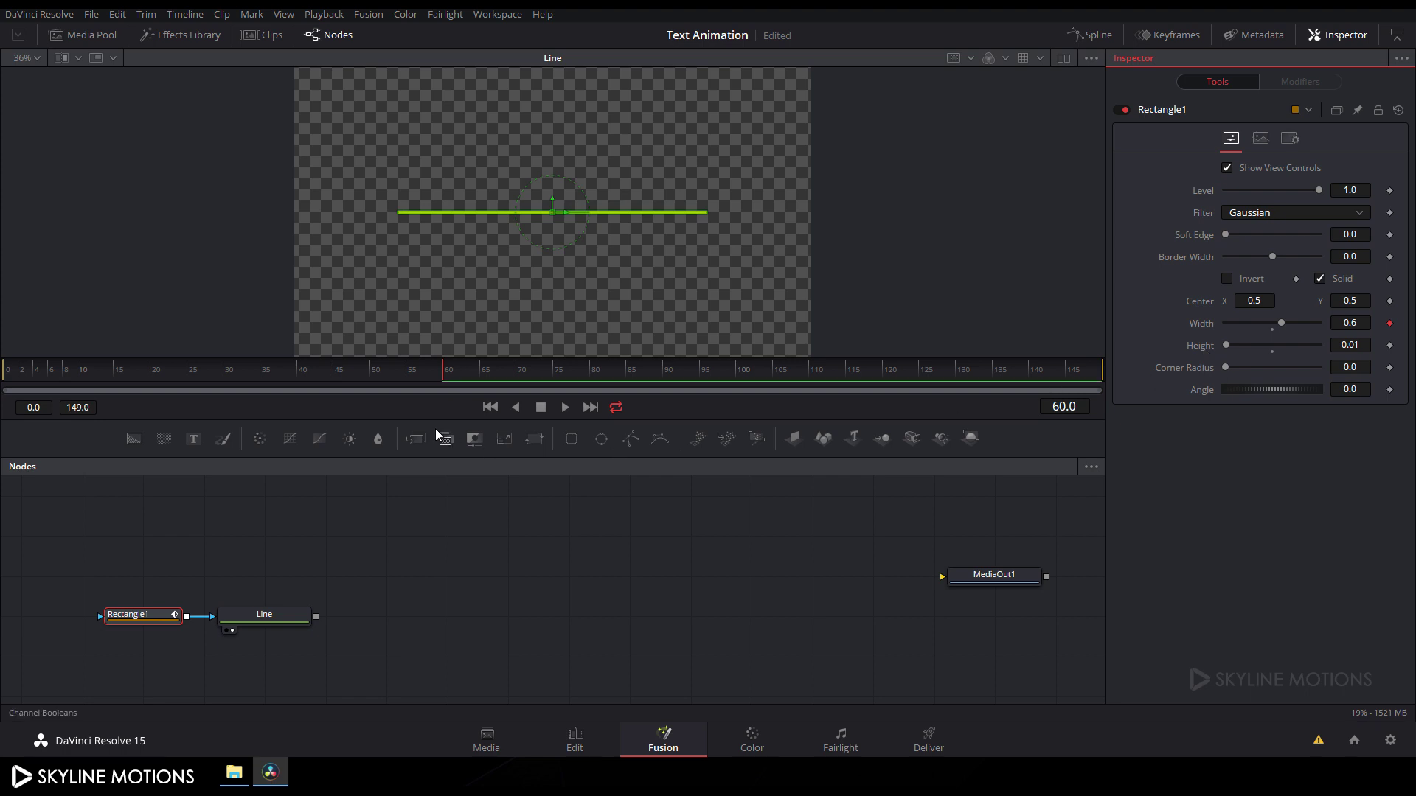
Set a keyframe of 0.0 for the Rectangle1 mask's width at frame 0.
drag(386, 369, 2, 380)
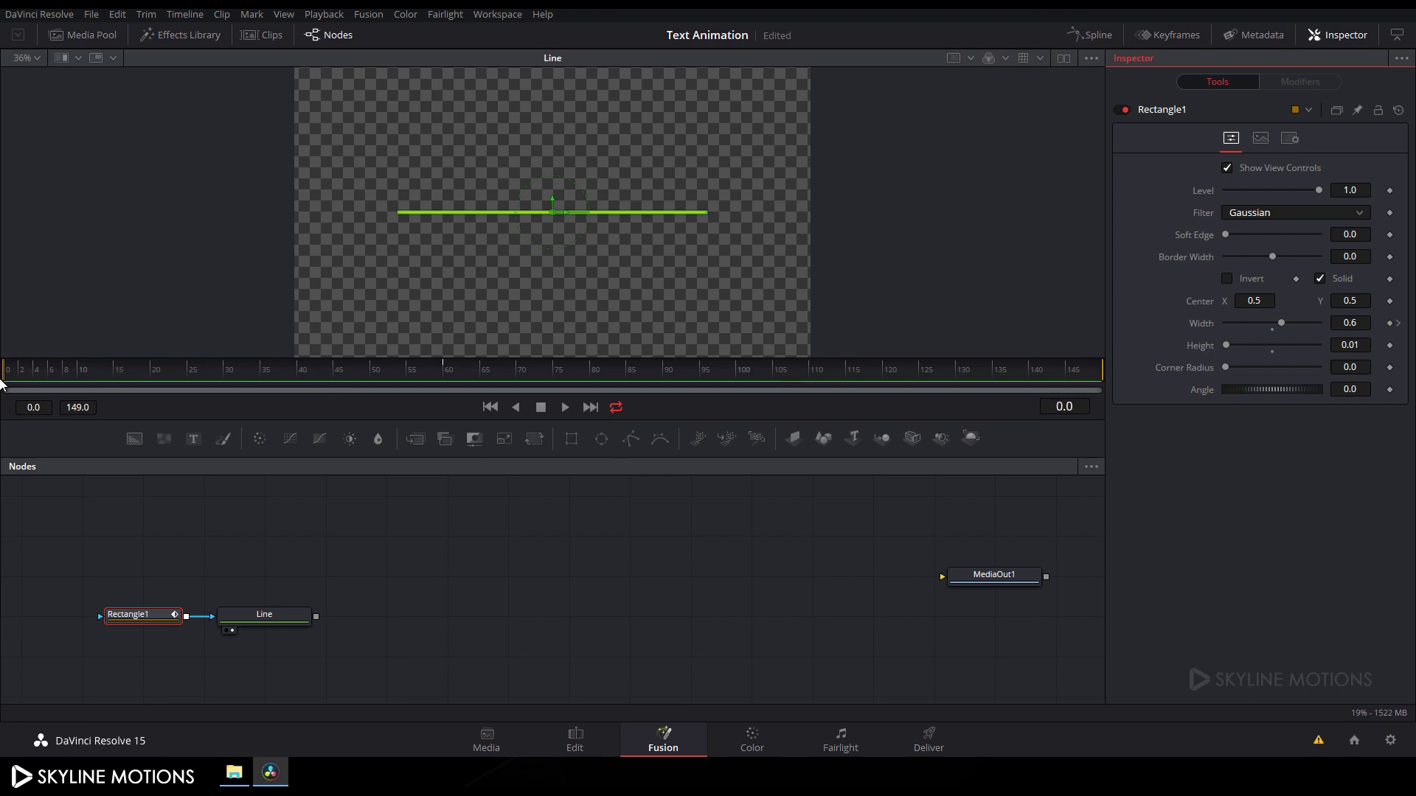
click(143, 618)
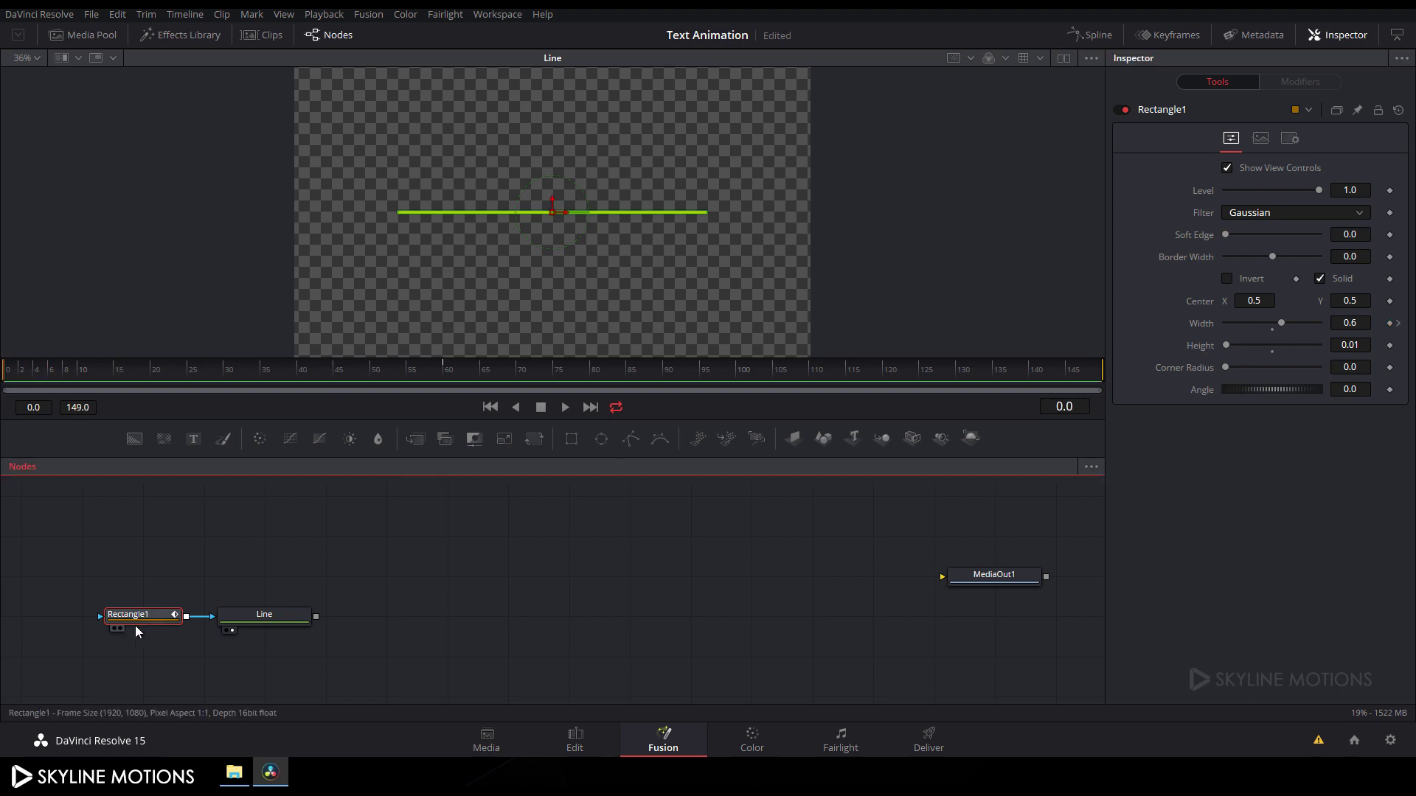
drag(1282, 328, 1193, 329)
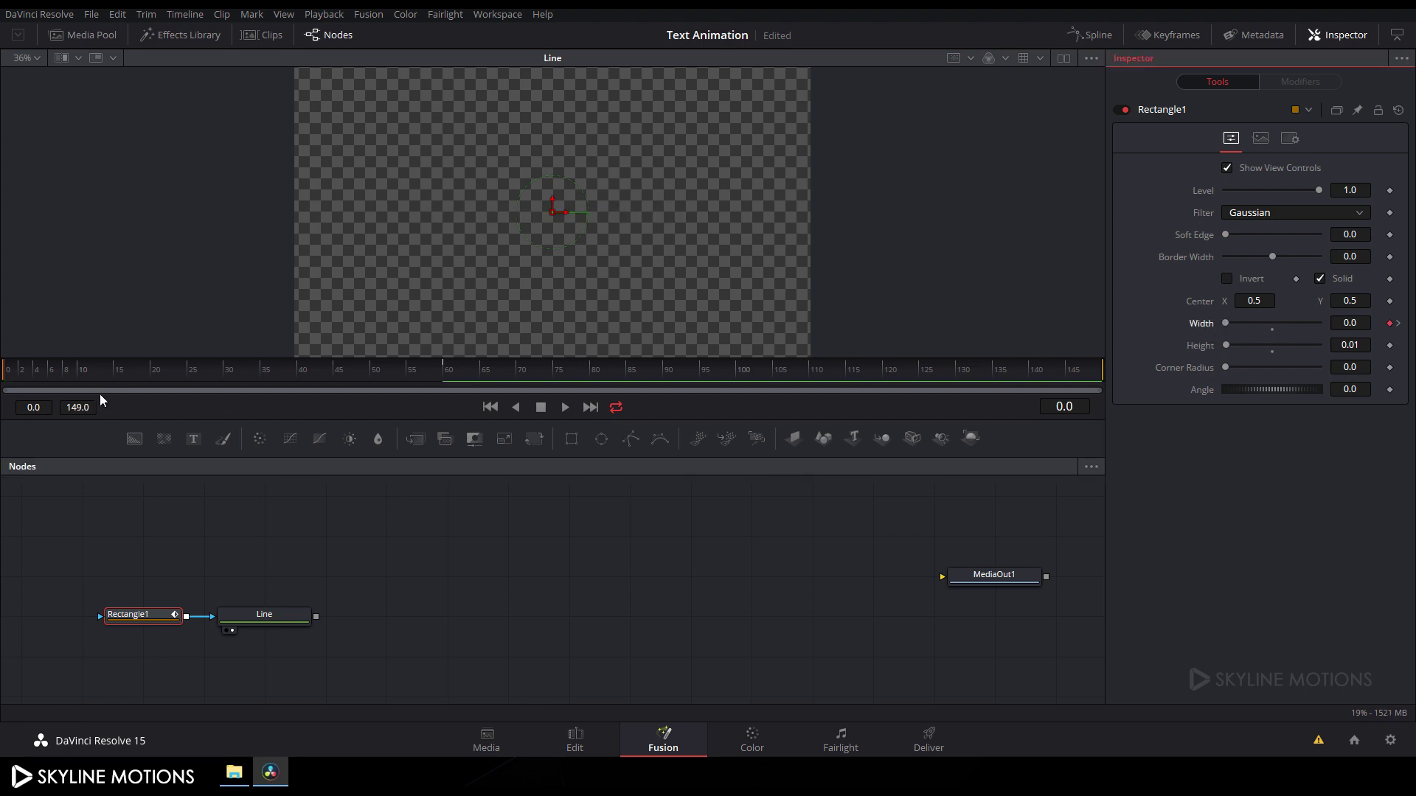
Smooth the Rectangle1 width curve in the Spline editor and stretch the frame 60 keyframe's handle back to about frame 0.
drag(20, 372, 376, 380)
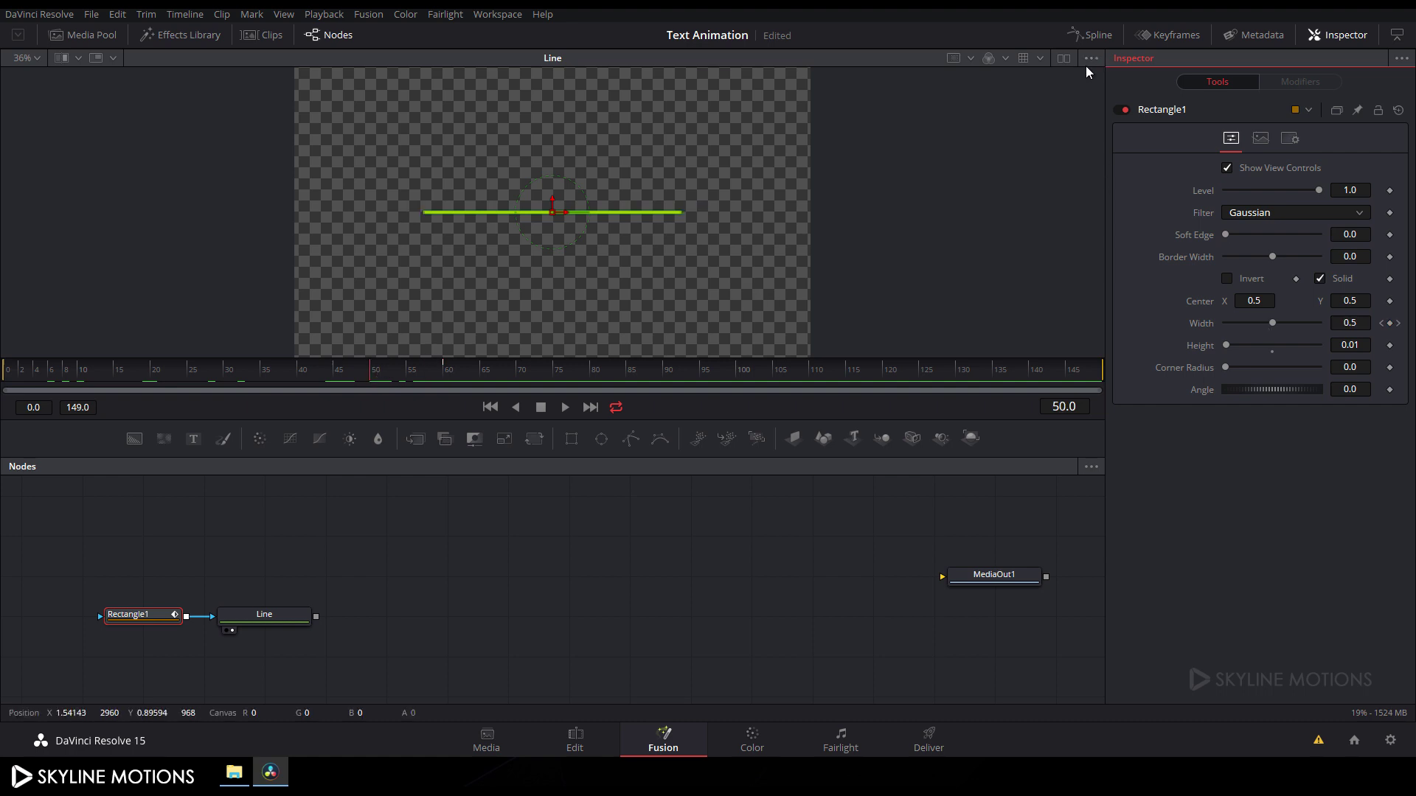
click(1090, 36)
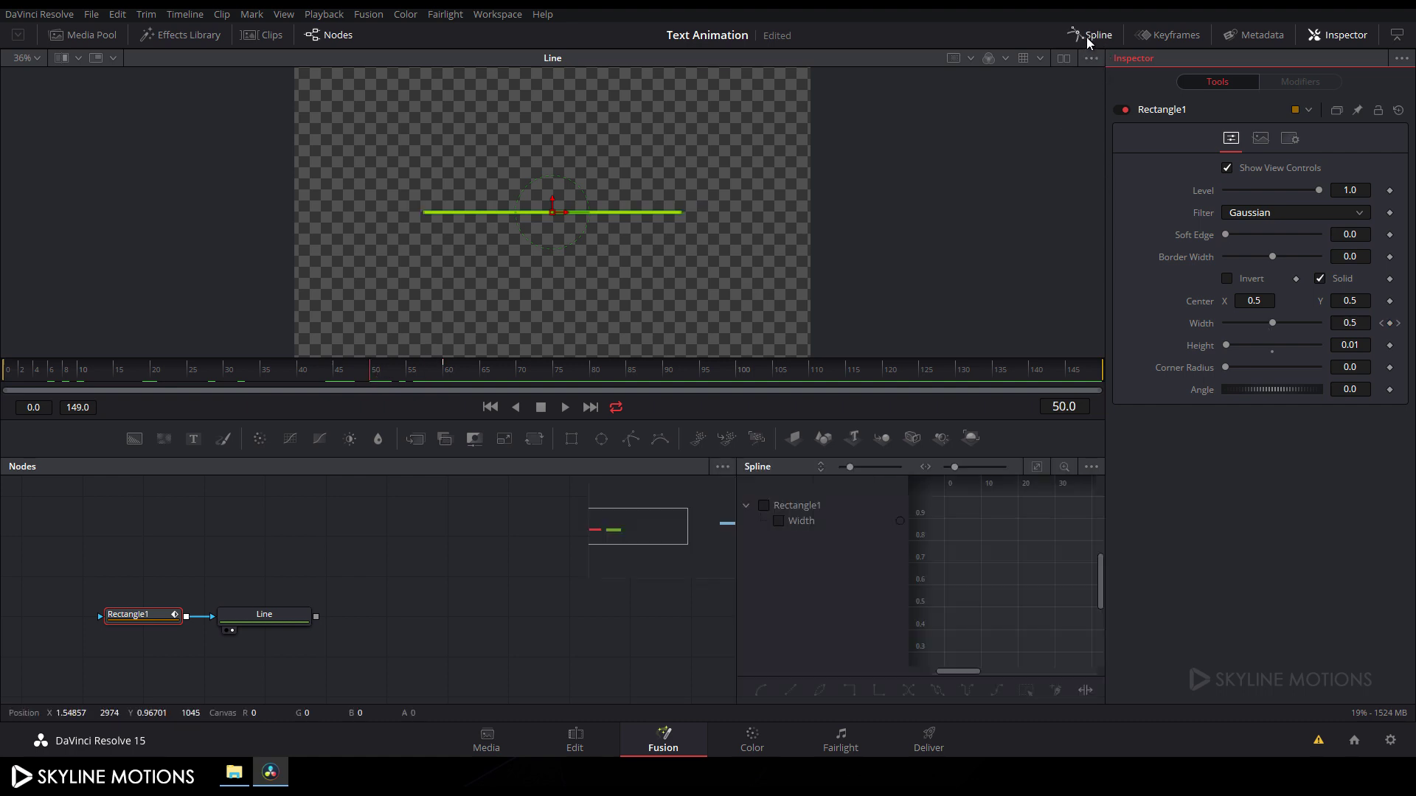
click(766, 507)
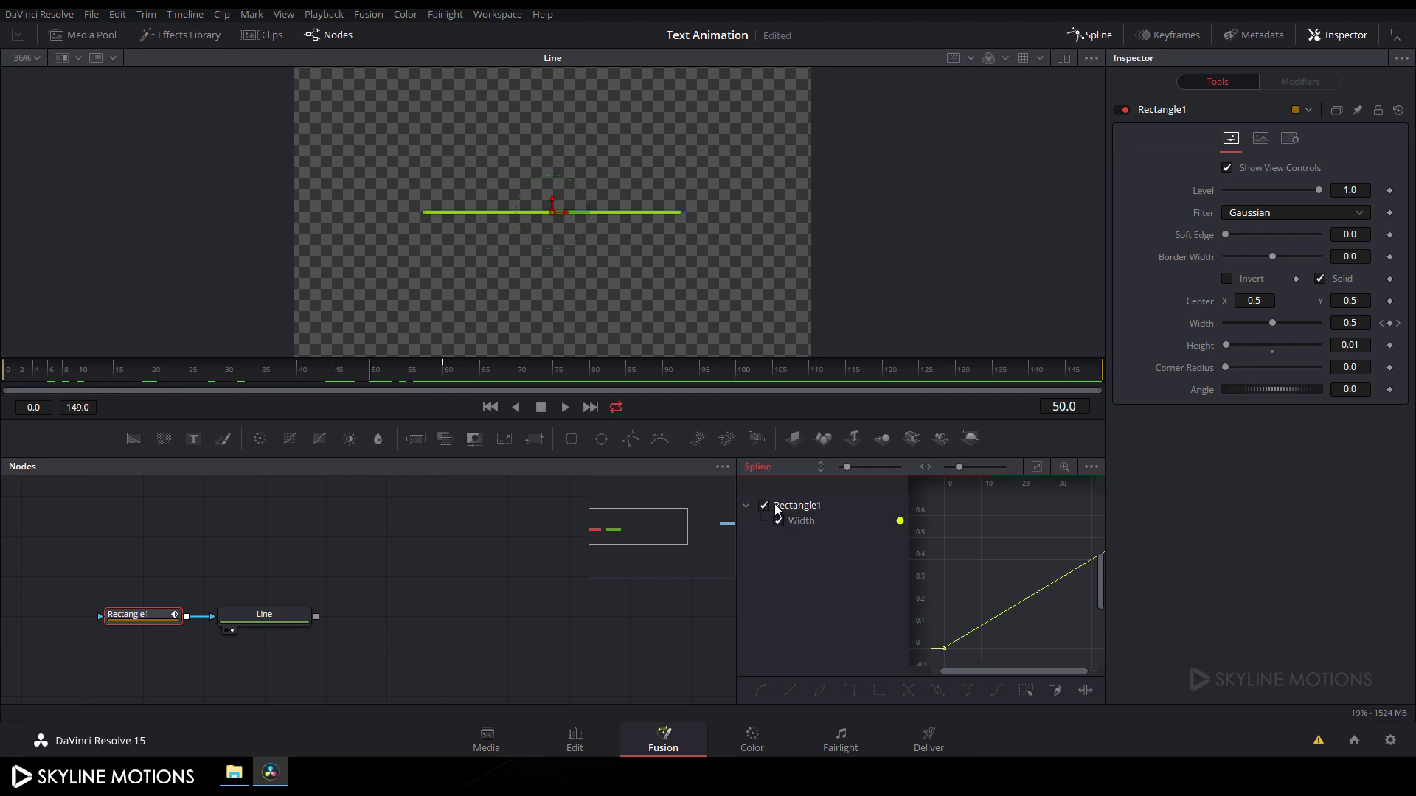
click(1037, 467)
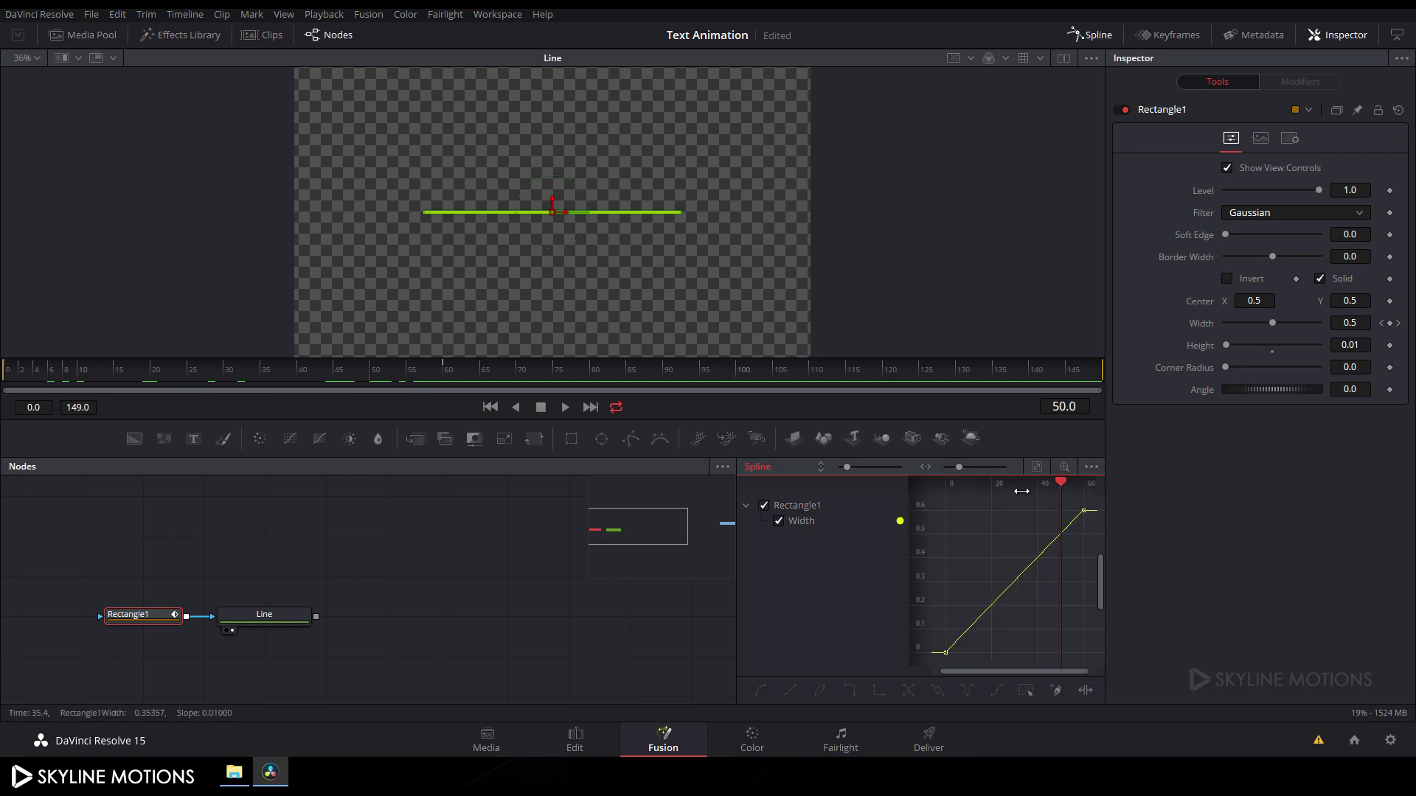
drag(1094, 501, 945, 664)
key(s)
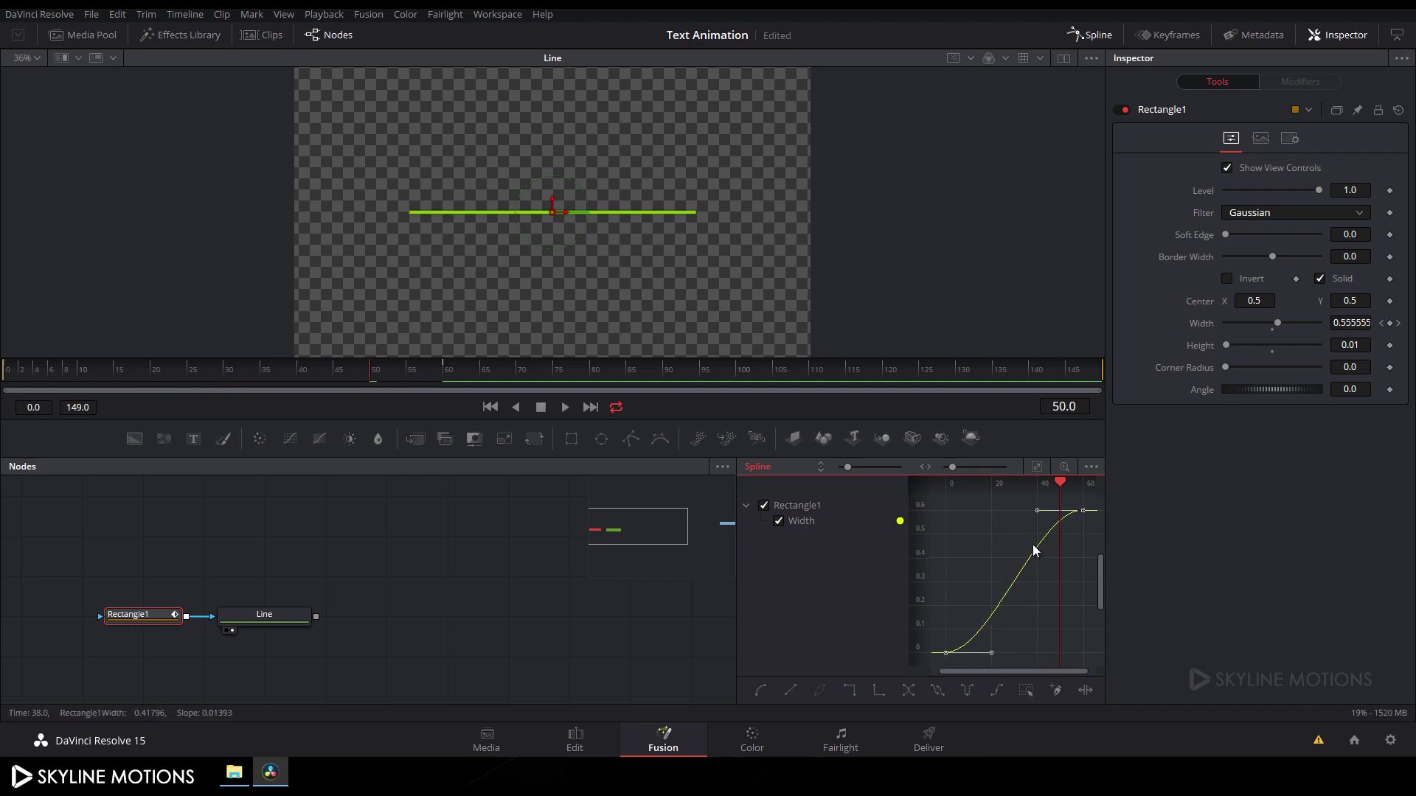
drag(1037, 512, 946, 510)
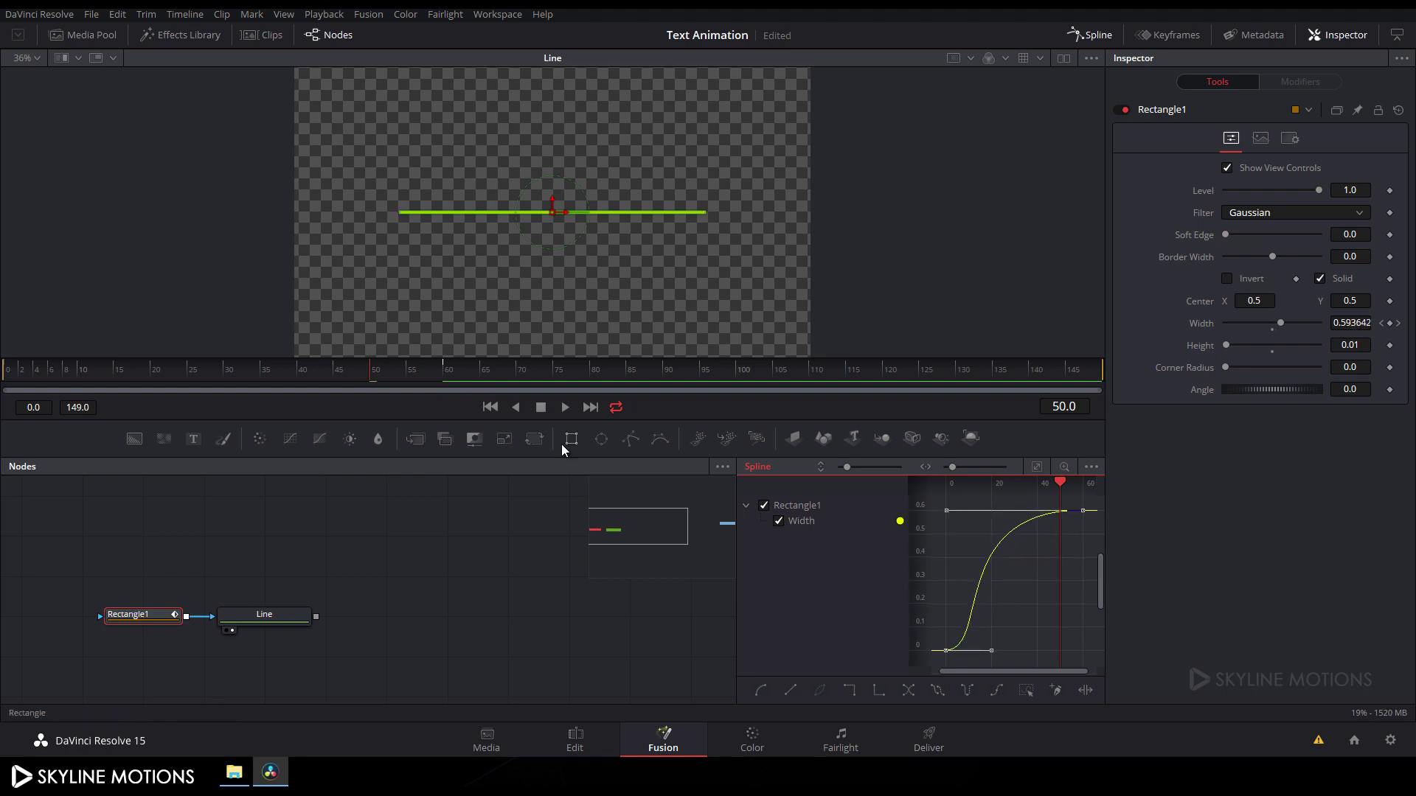
Play the line's growth from the first frame to check the easing, and close the Spline editor.
click(489, 407)
click(565, 407)
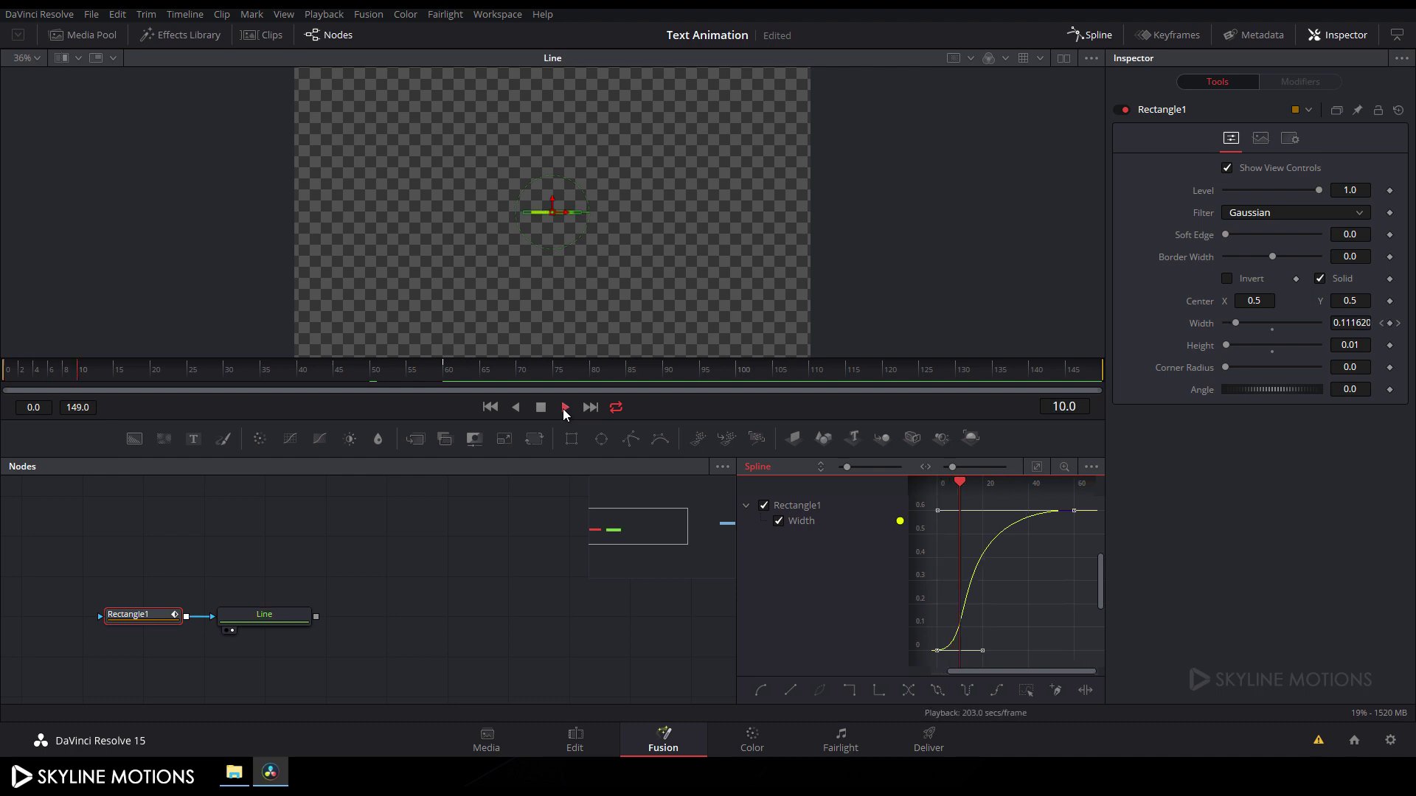
key(space)
click(418, 556)
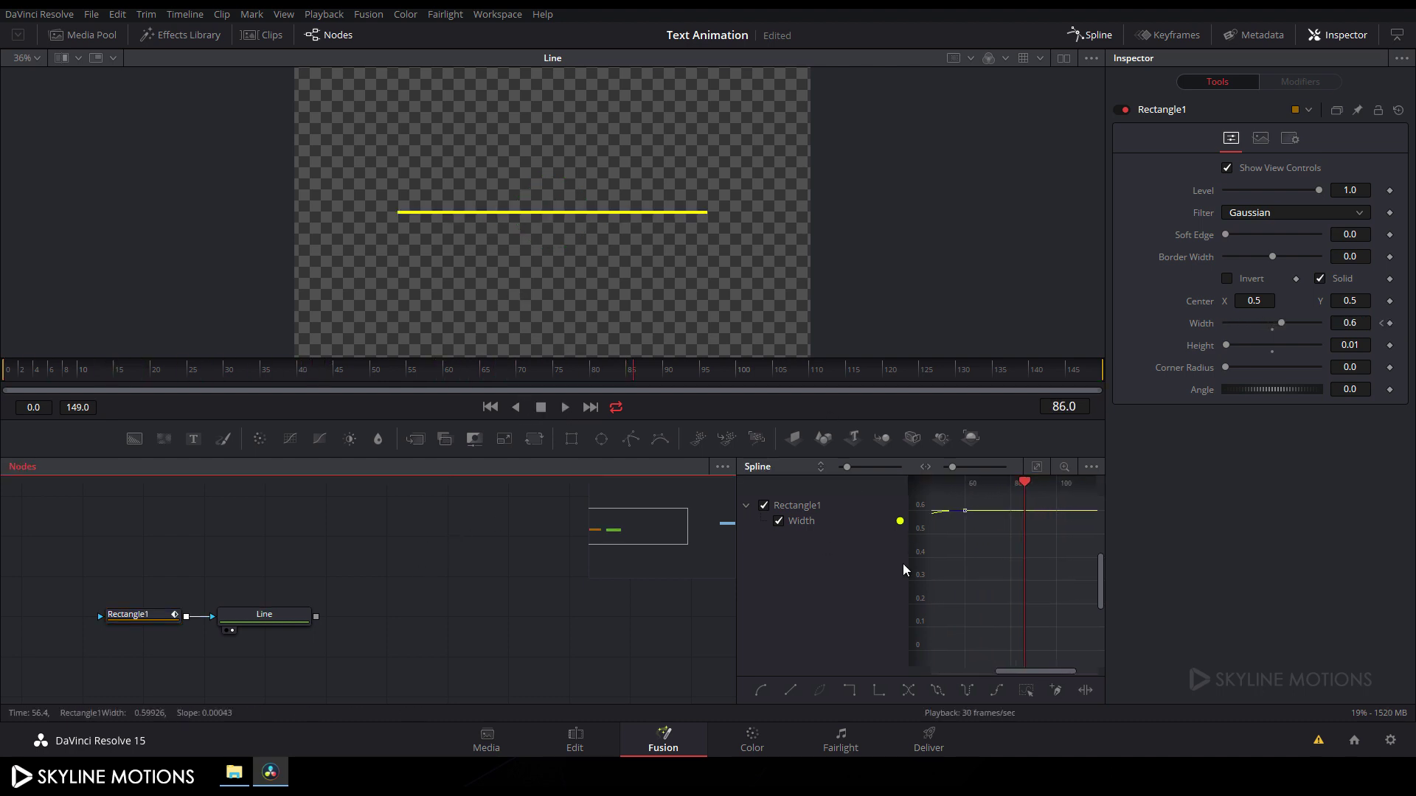
click(1095, 37)
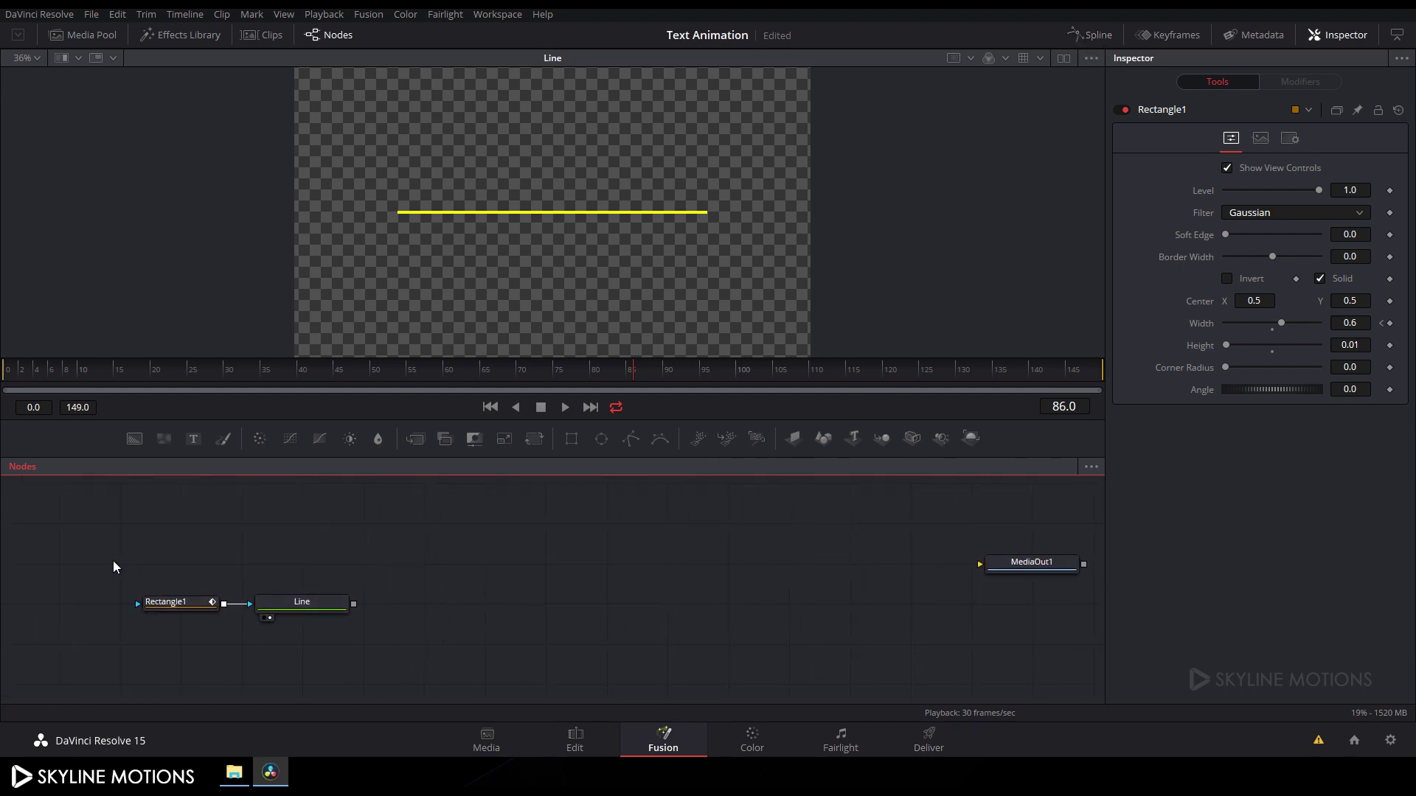
Duplicate the Rectangle1 and Line nodes and place the copies directly above the originals.
drag(105, 551, 406, 656)
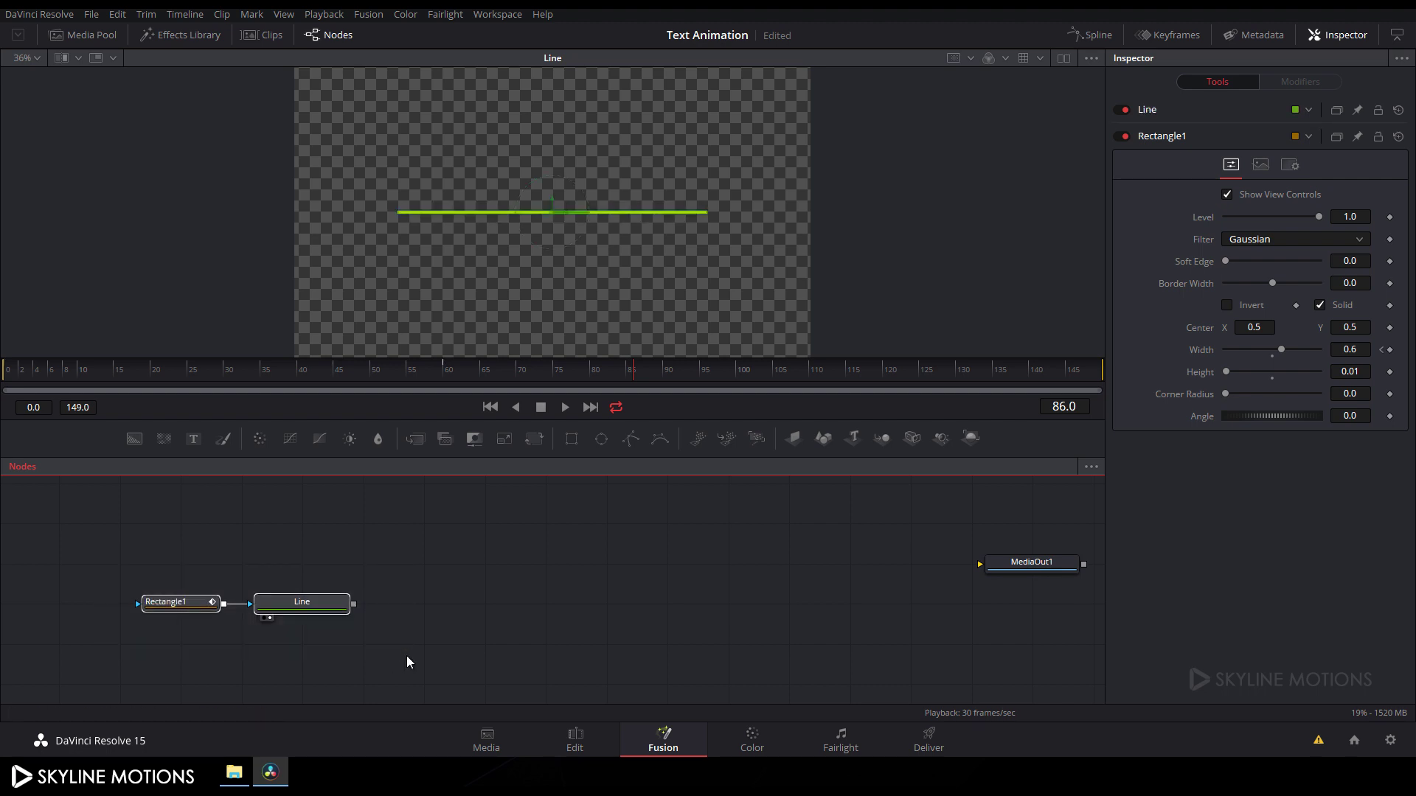
click(350, 565)
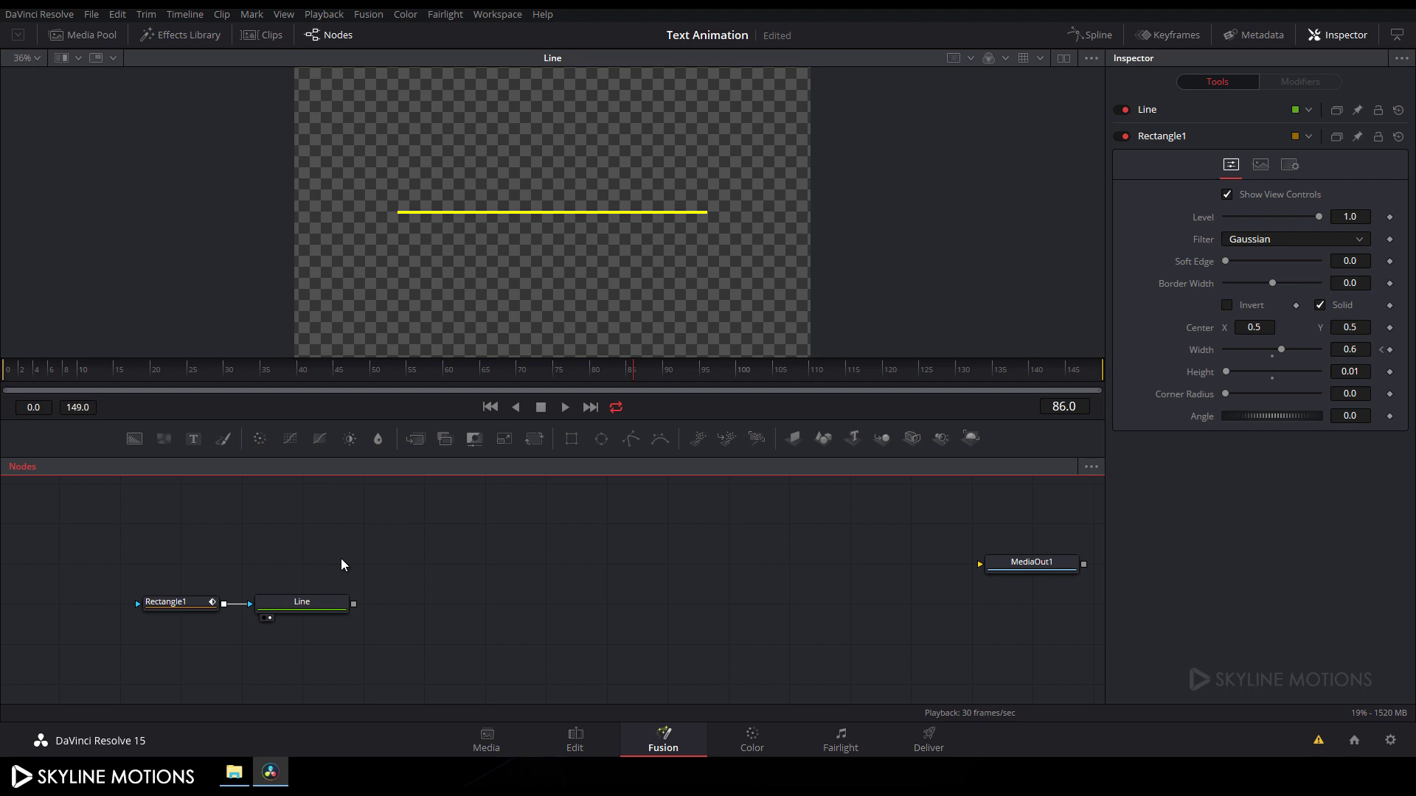
key(ctrl+v)
drag(487, 567, 329, 562)
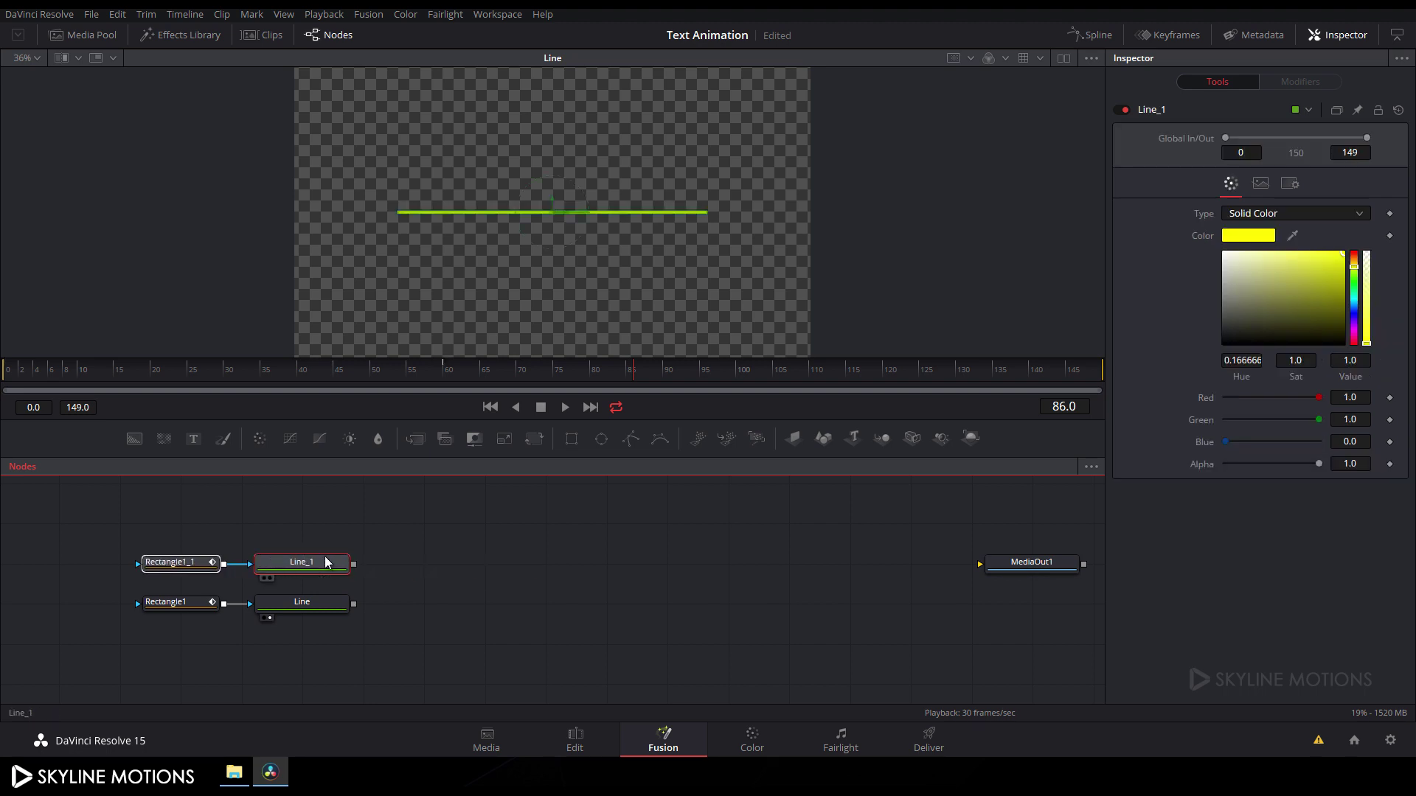
click(413, 568)
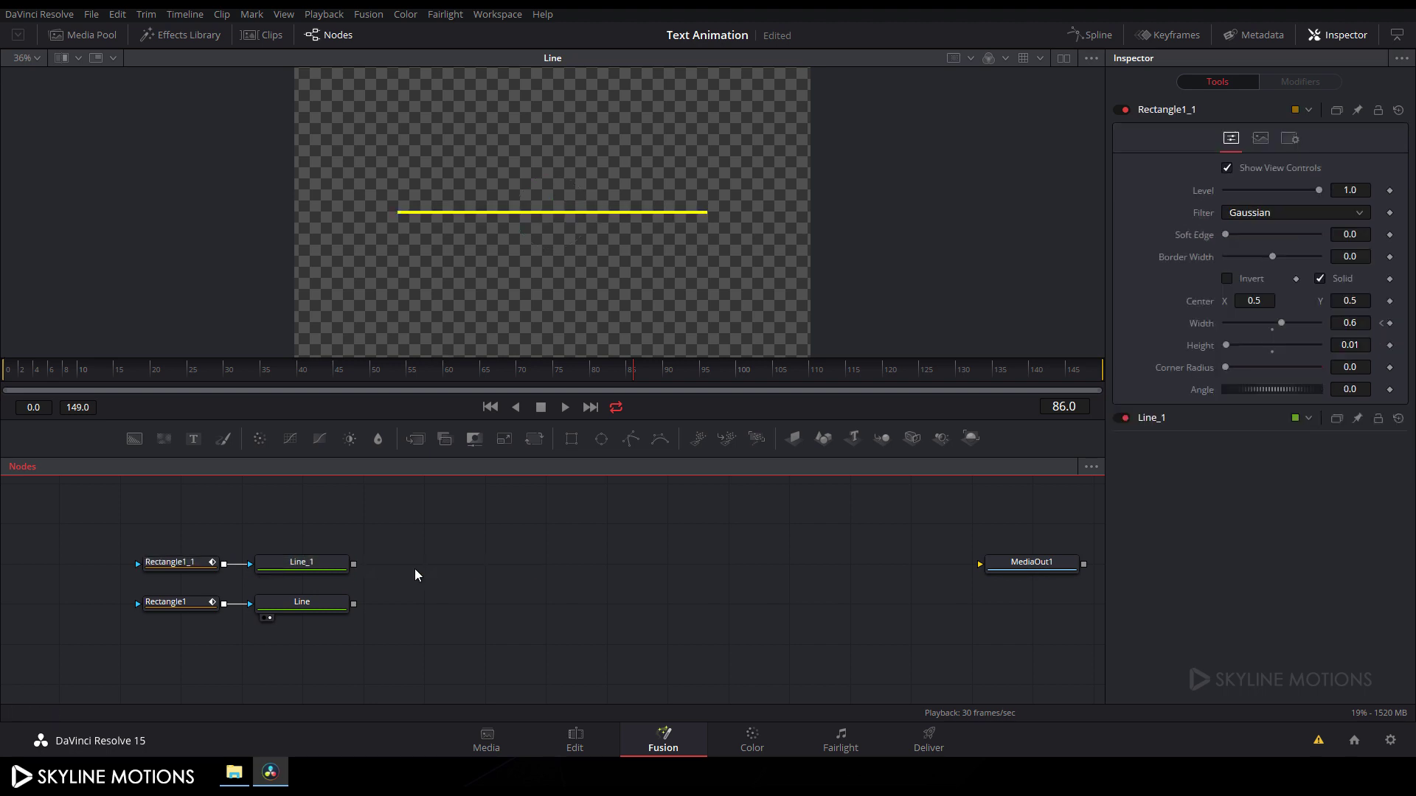
Merge Line_1 as foreground over Line as background with a Merge node, and show the merge in the viewer.
click(415, 441)
mouse_move(426, 572)
mouse_down()
mouse_move(466, 572)
mouse_move(354, 604)
mouse_move(487, 564)
mouse_move(442, 562)
mouse_up()
key(1)
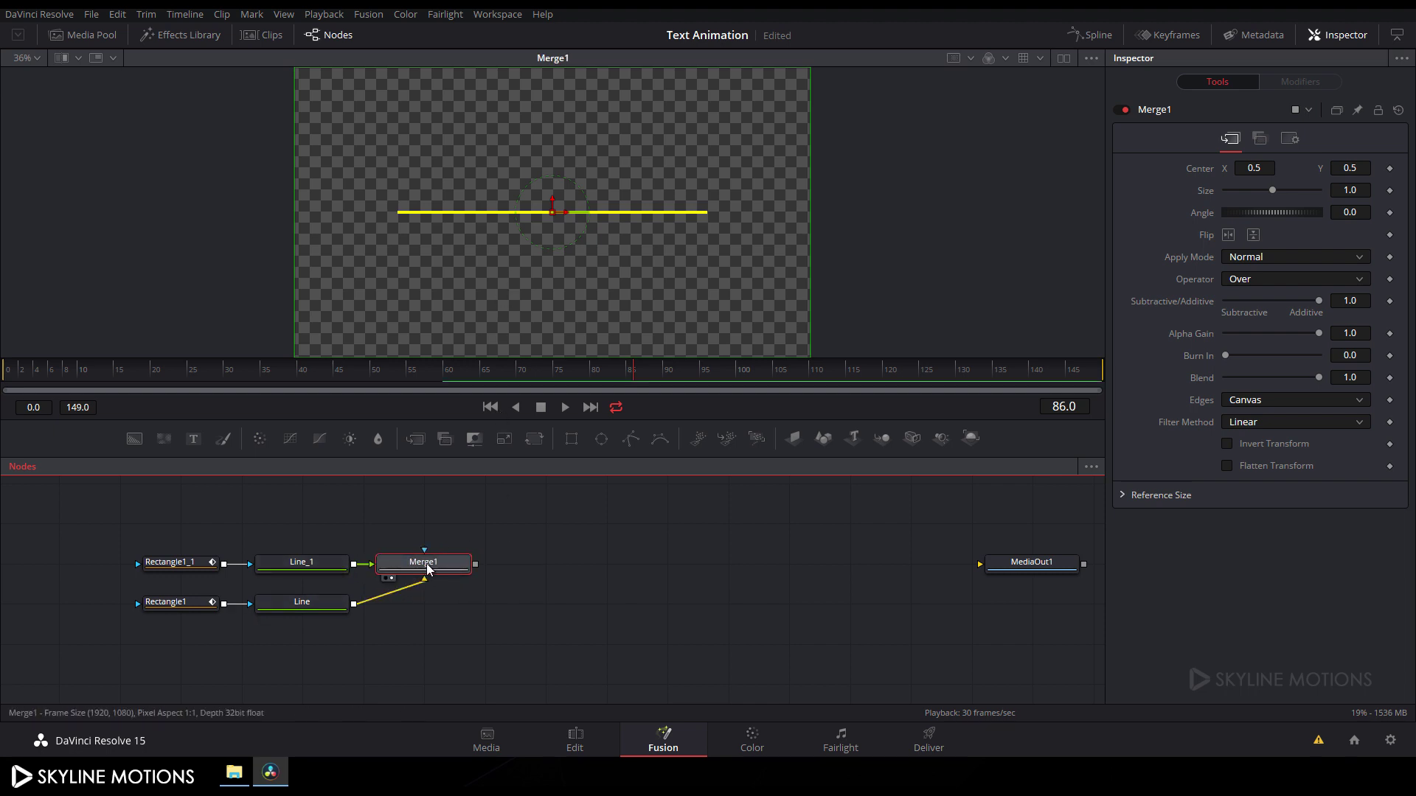
Animate the Center of both Rectangle1 and Rectangle1_1 with keyframes at frame 30.
drag(174, 370, 236, 385)
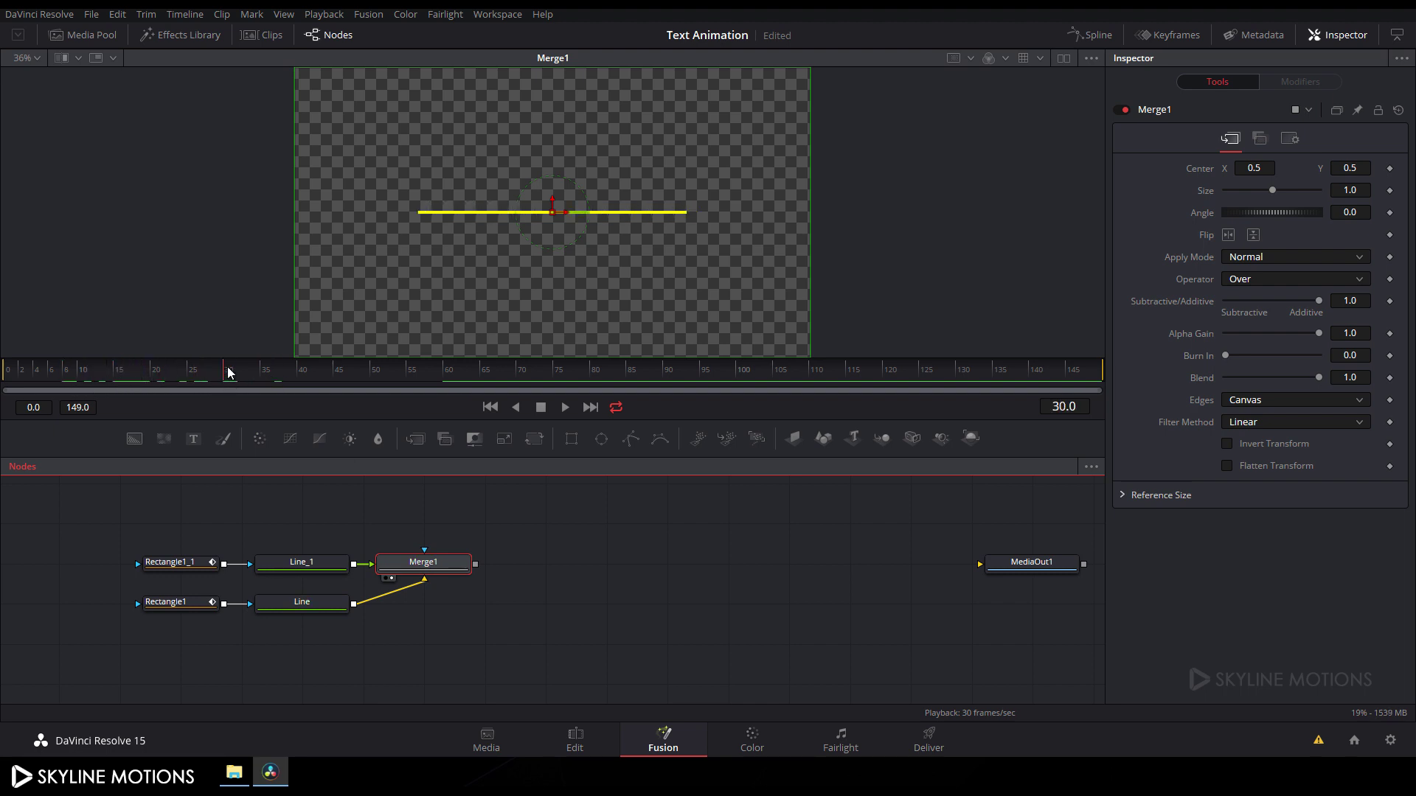
click(191, 606)
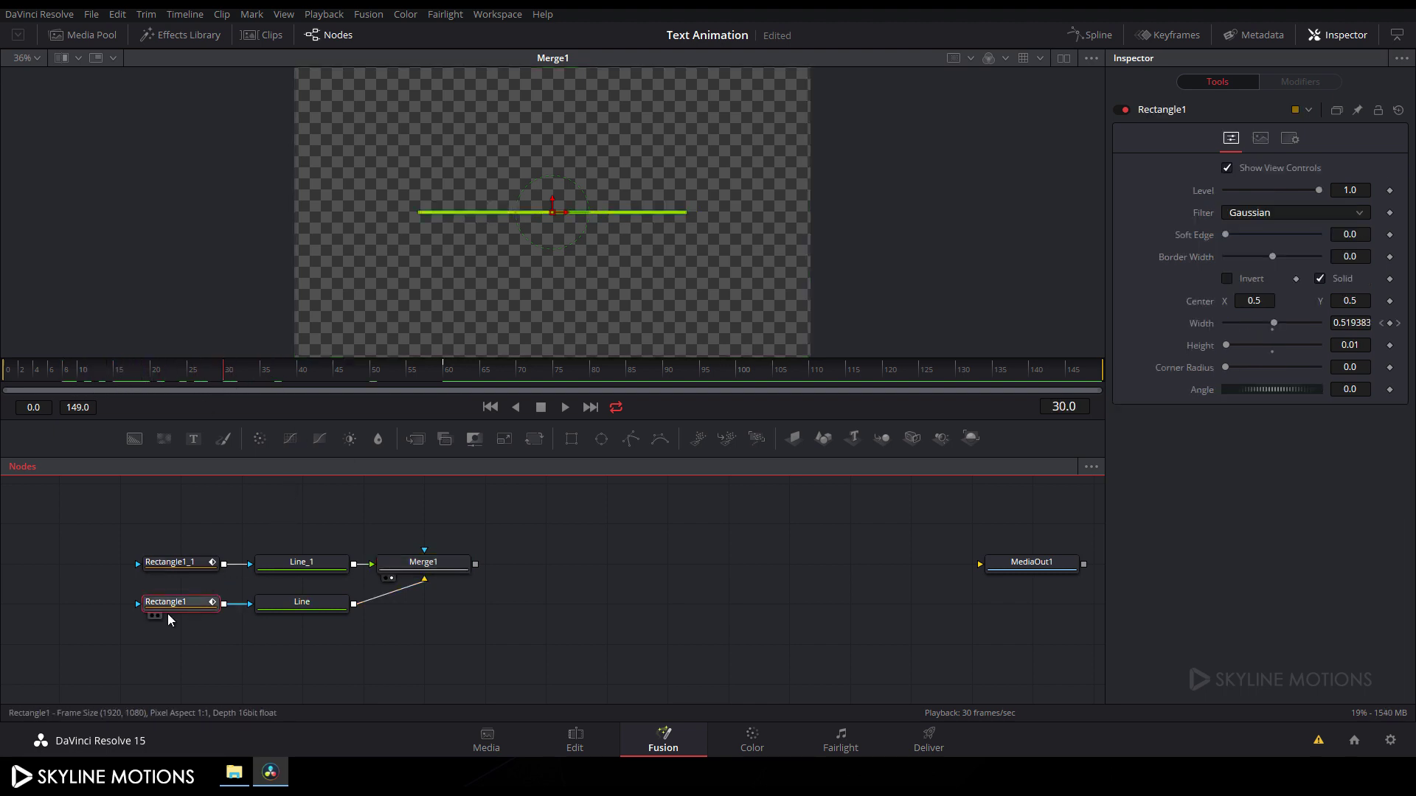
right_click(1207, 305)
click(1228, 316)
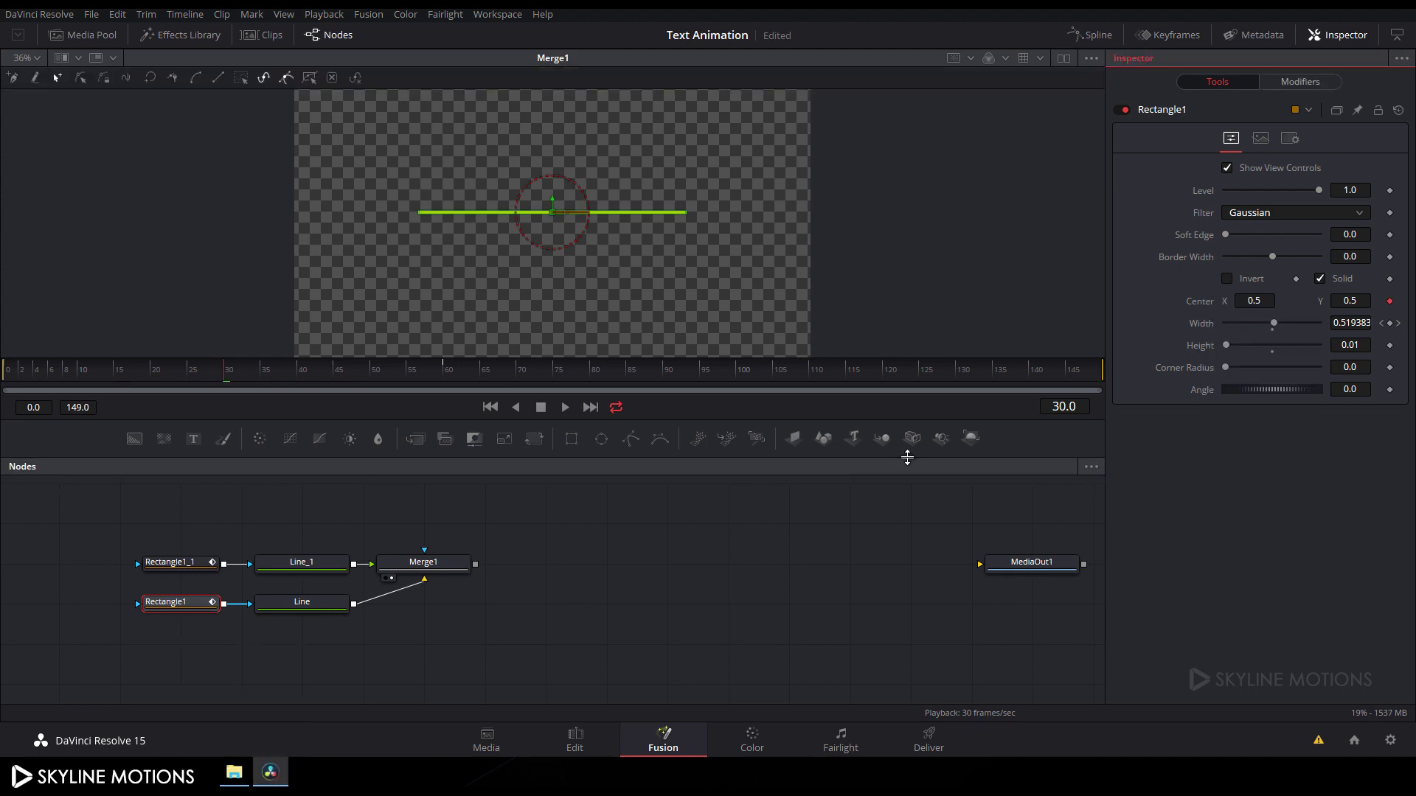
click(178, 565)
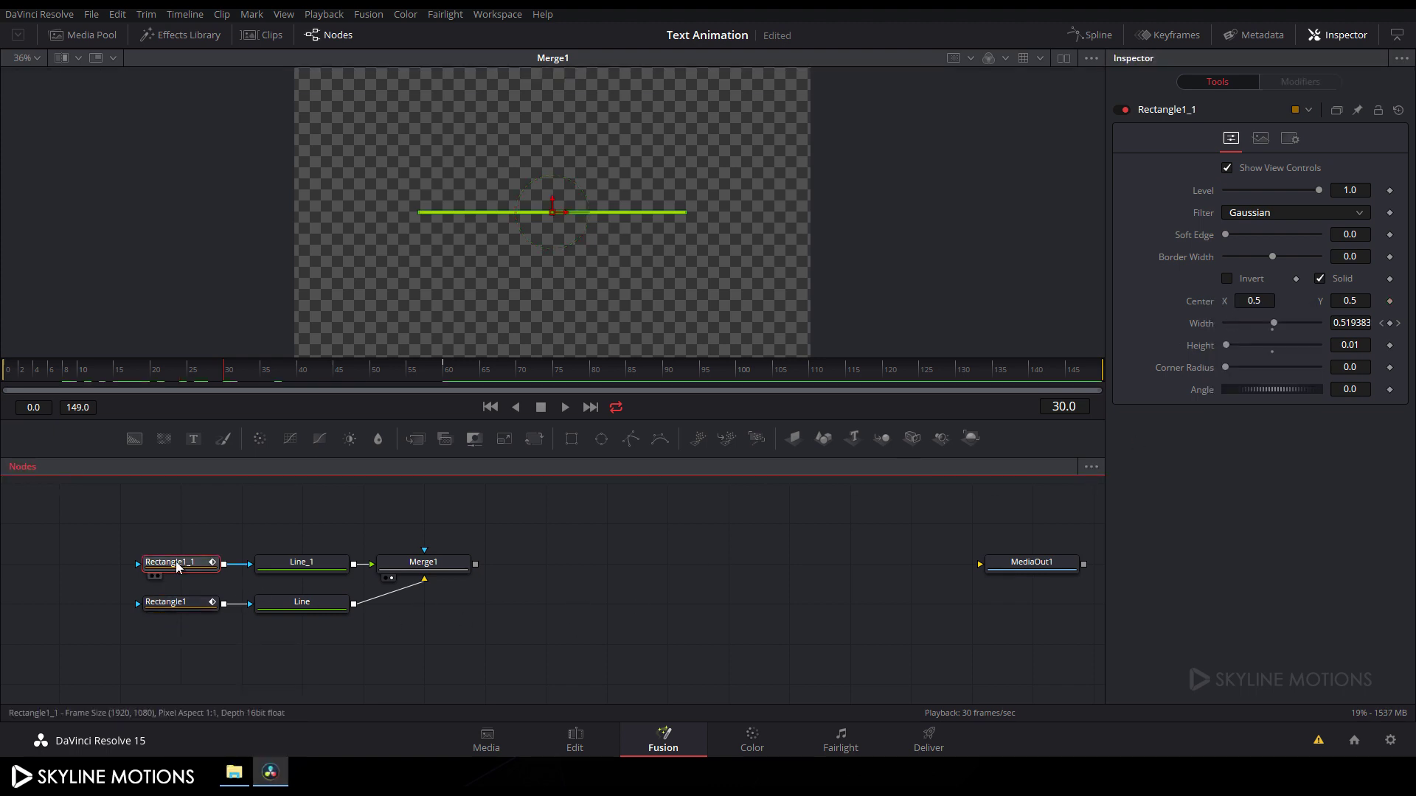
right_click(1201, 303)
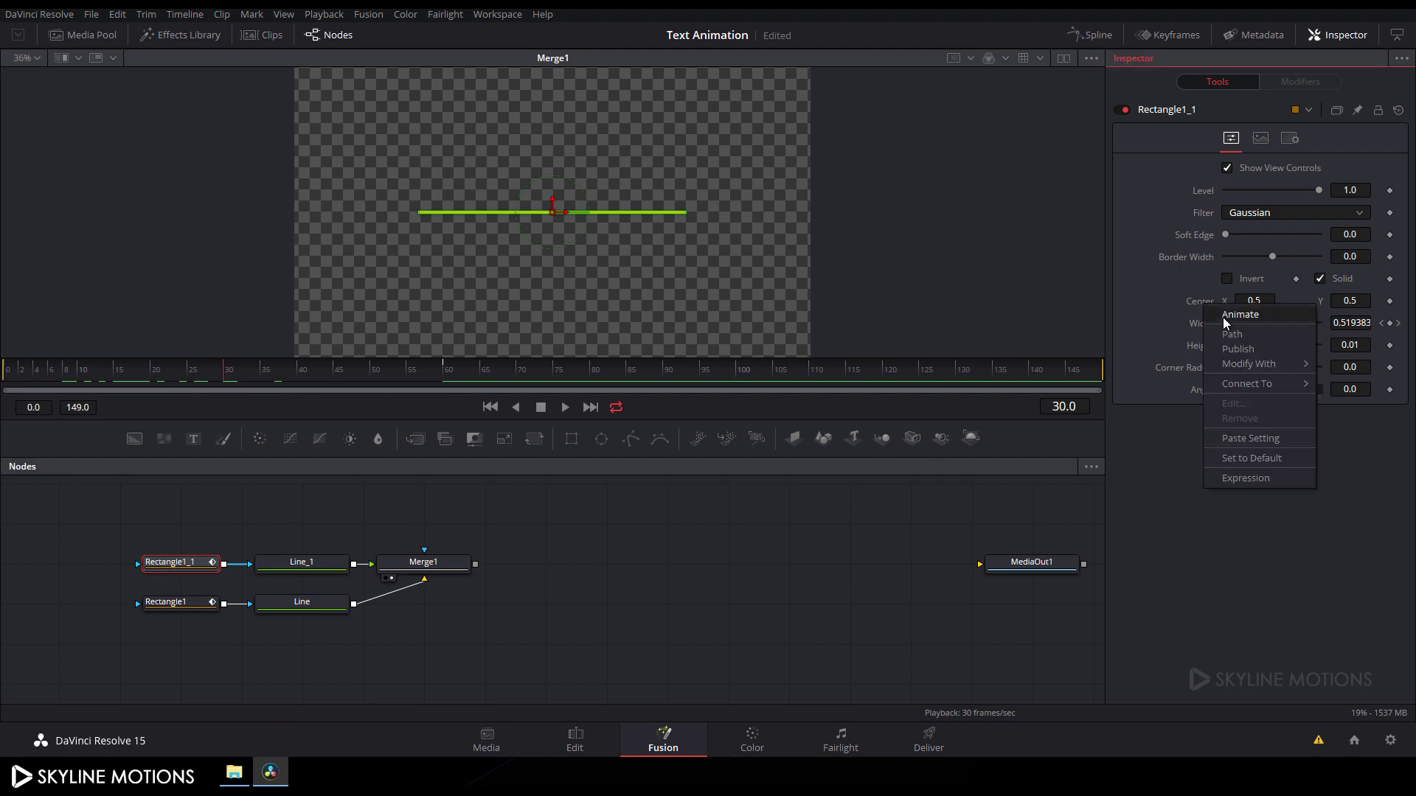
click(1227, 317)
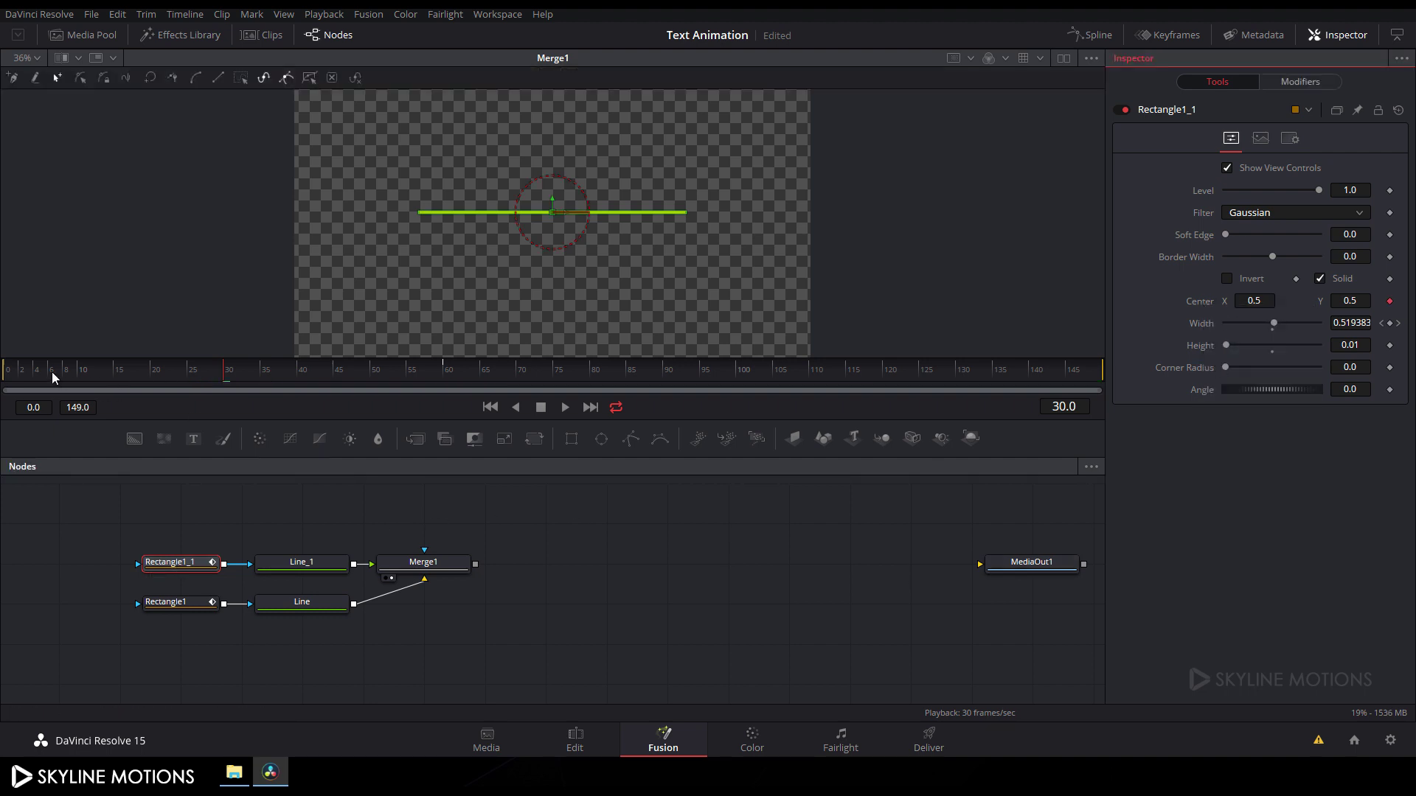
At frame 90, move the Rectangle1_1 line above the centre and the Rectangle1 line below it to about Y 0.396.
drag(229, 377, 525, 384)
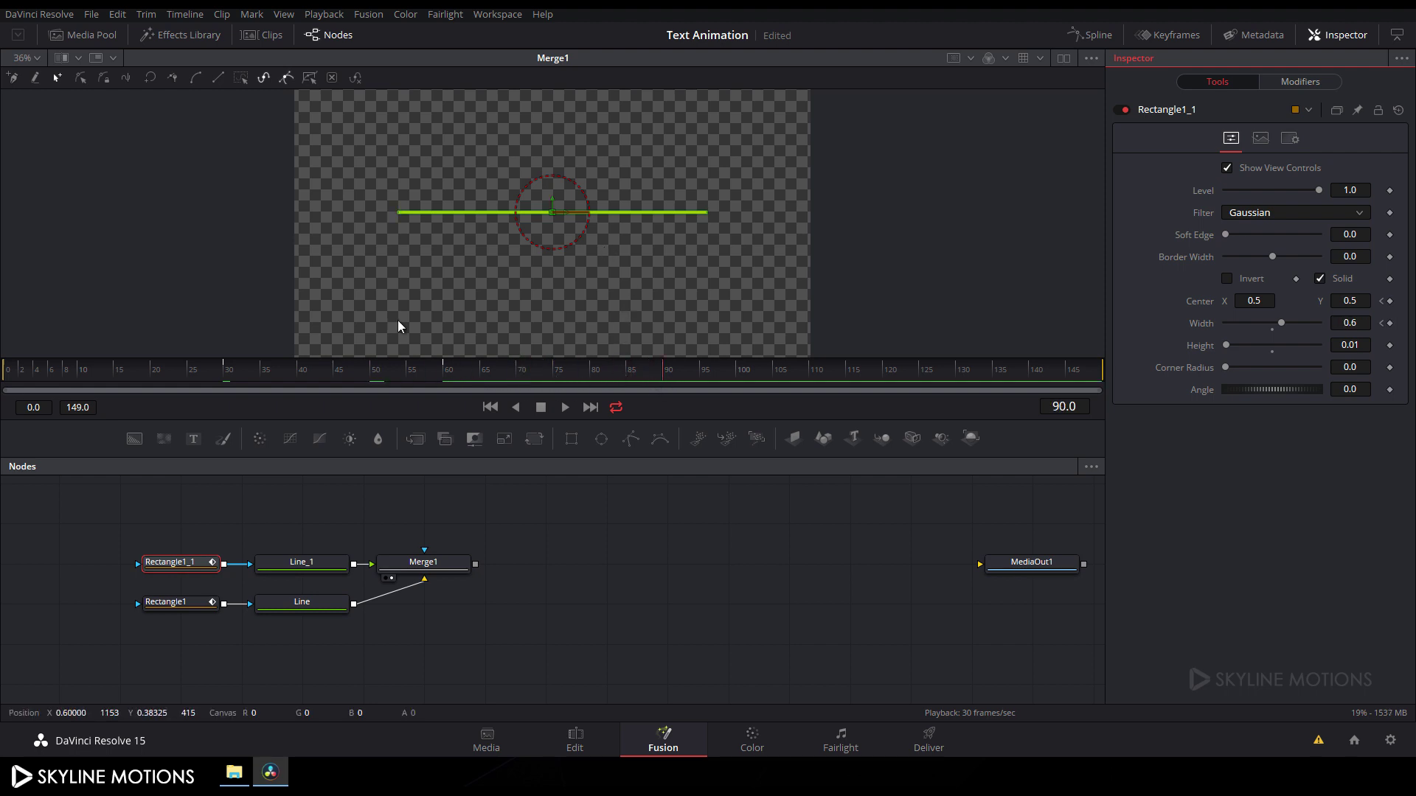
drag(553, 190, 552, 165)
click(190, 601)
drag(559, 205, 565, 230)
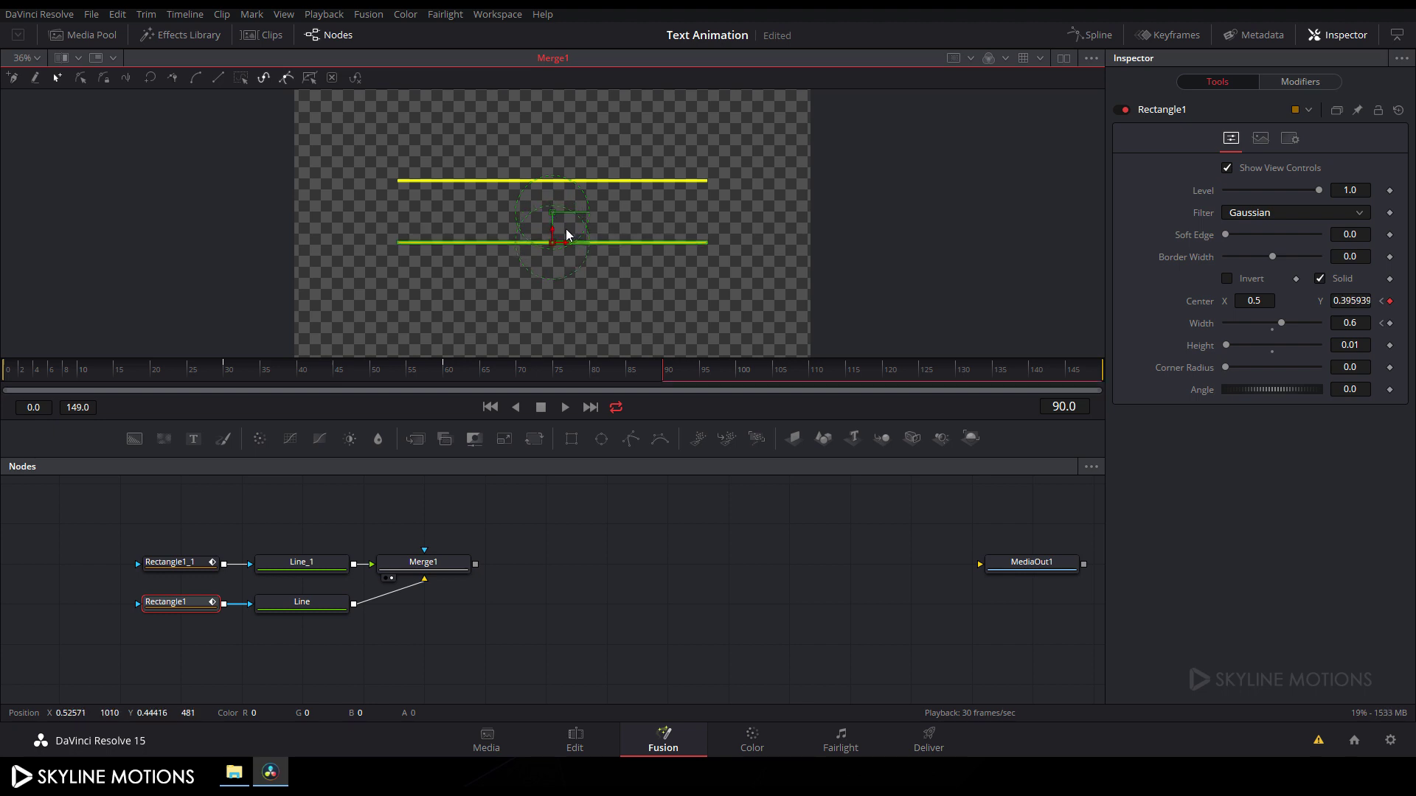
Show the viewer guides for judging the lines' spacing, and undo a small nudge of the Rectangle1 line.
right_click(668, 223)
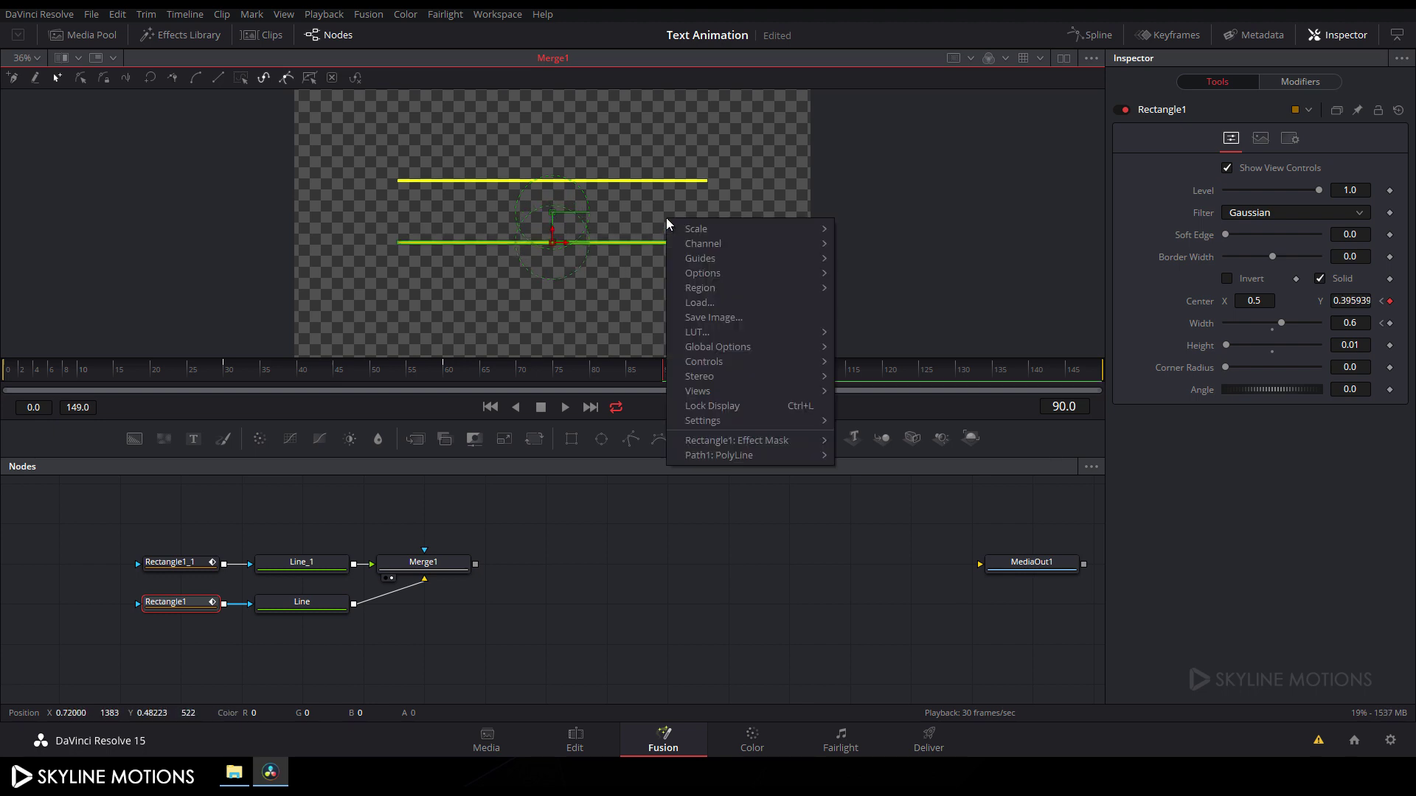
mouse_move(692, 256)
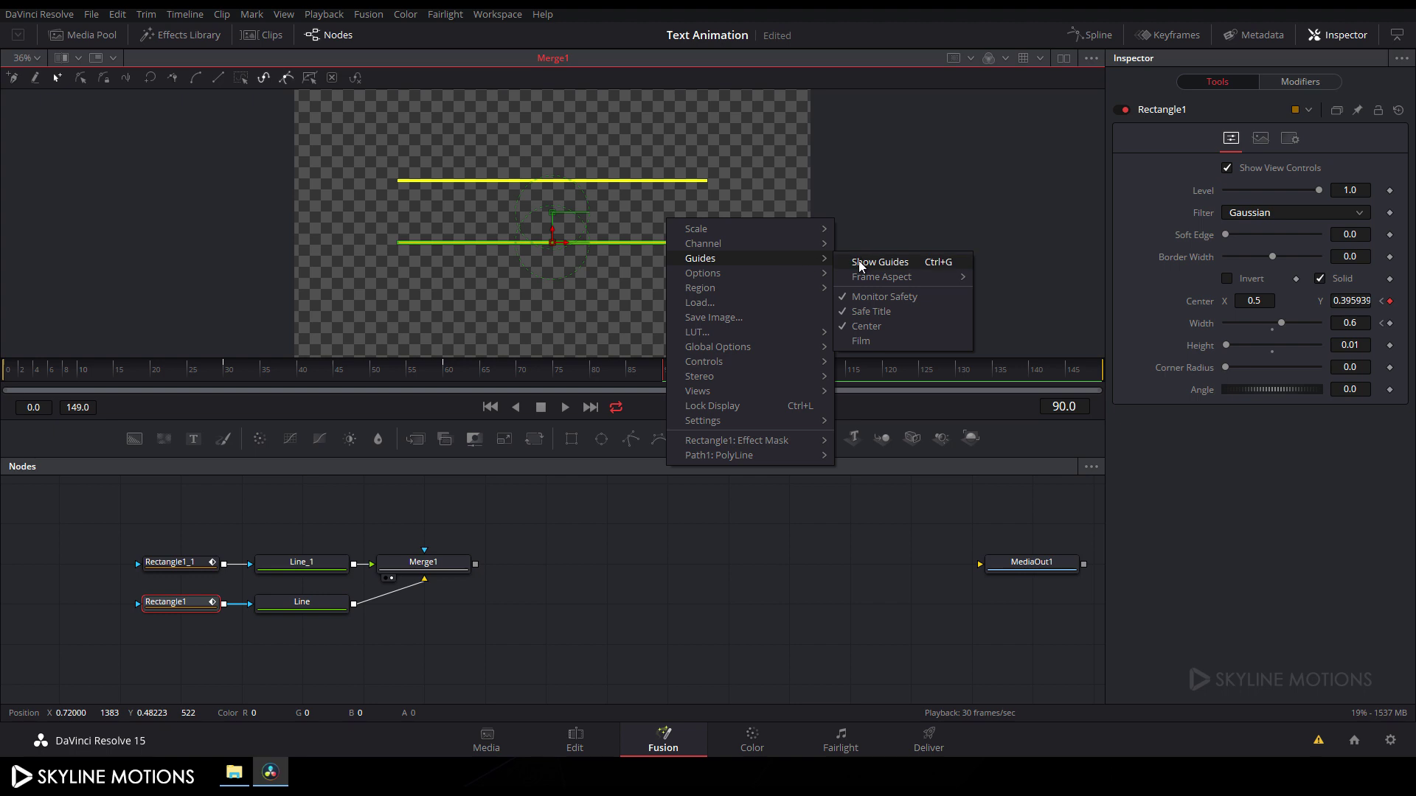
click(883, 261)
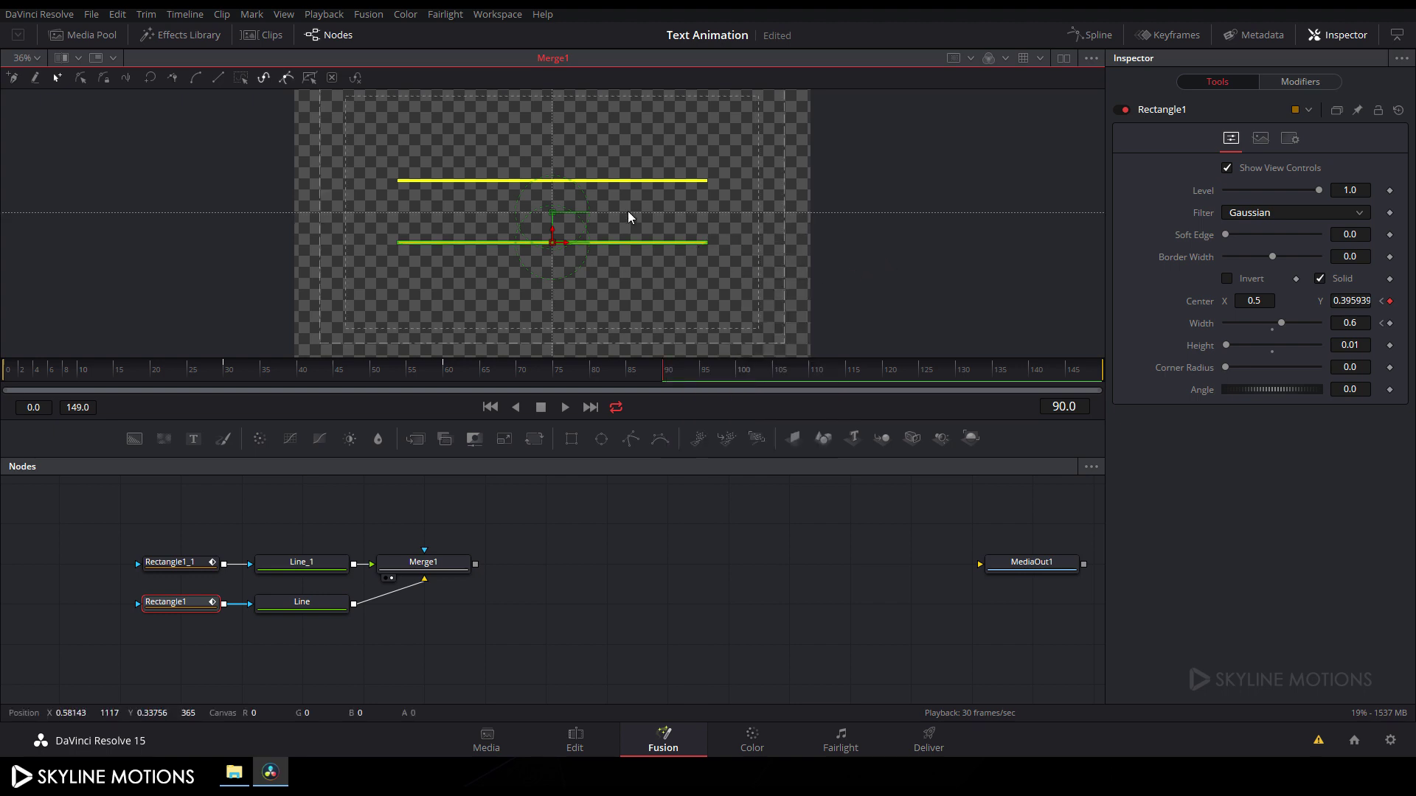
drag(551, 229, 553, 230)
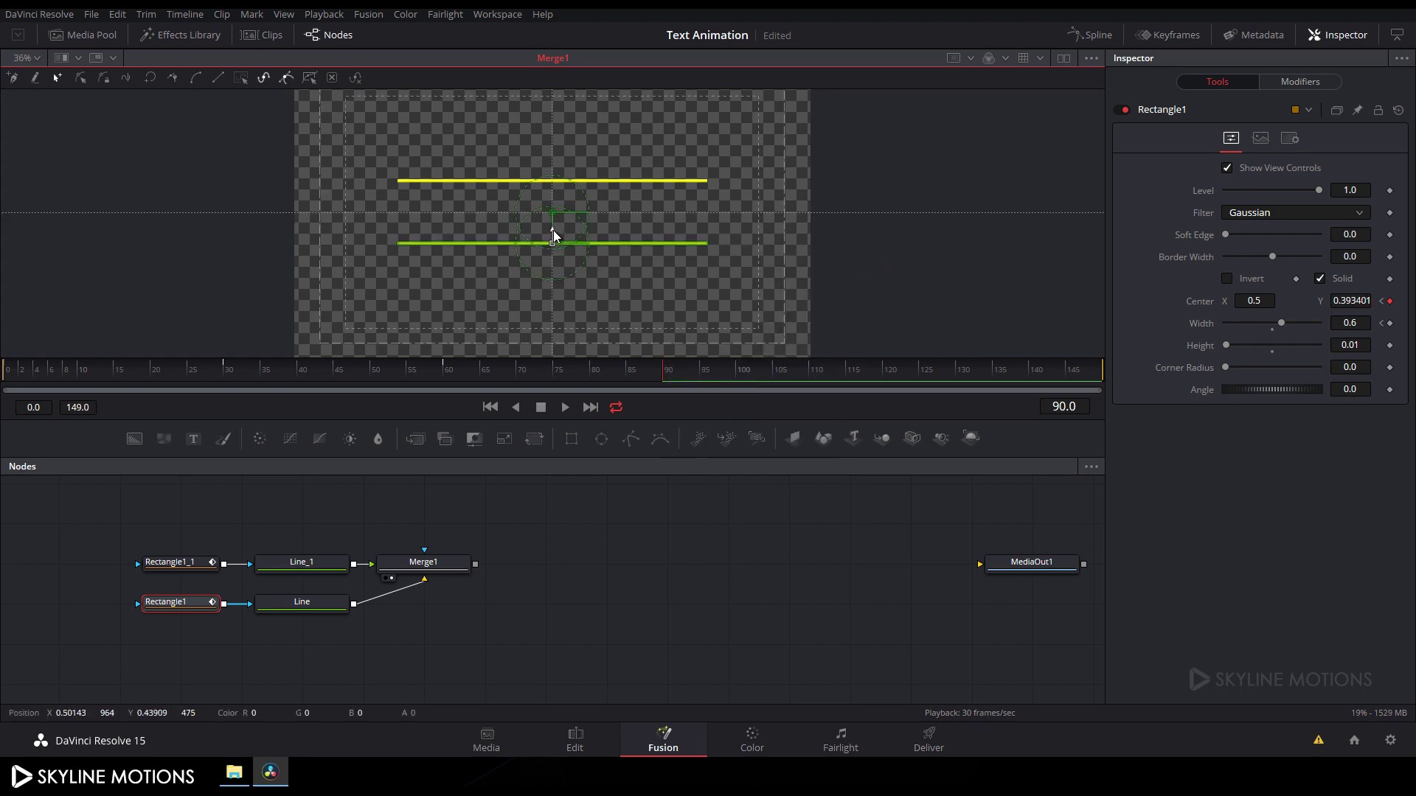
key(ctrl+z)
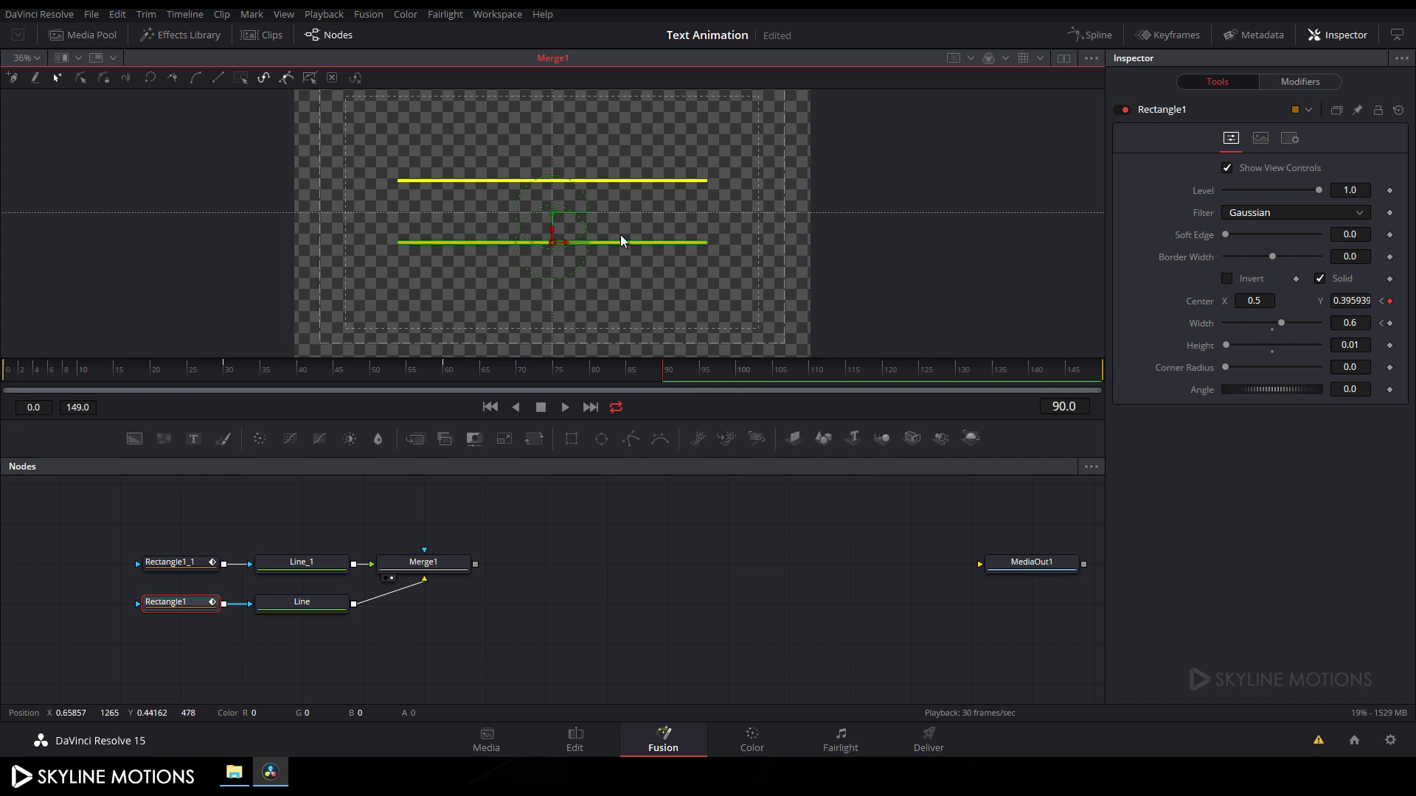
Play the animation from the start to check how the two lines grow and separate.
drag(516, 370, 3, 359)
click(565, 407)
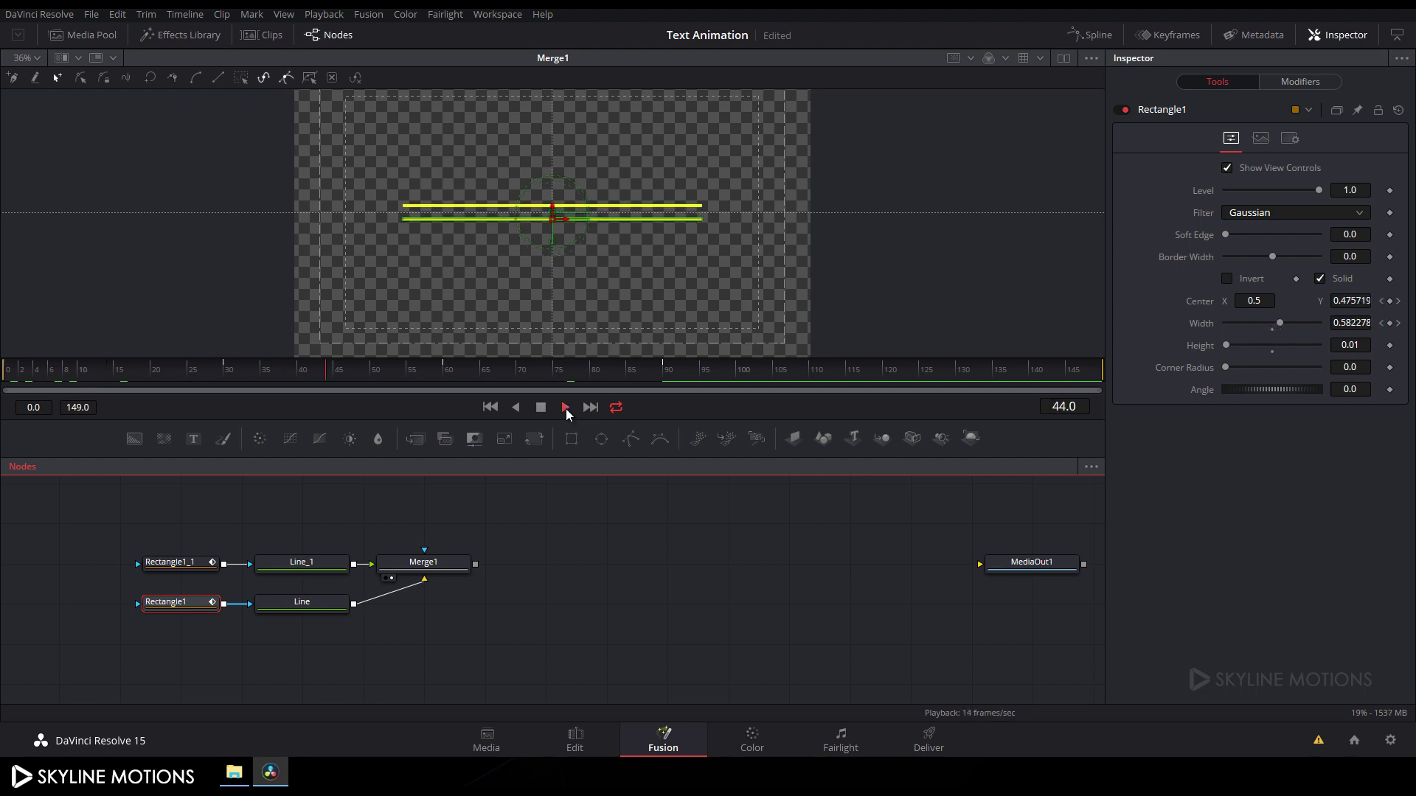
click(542, 407)
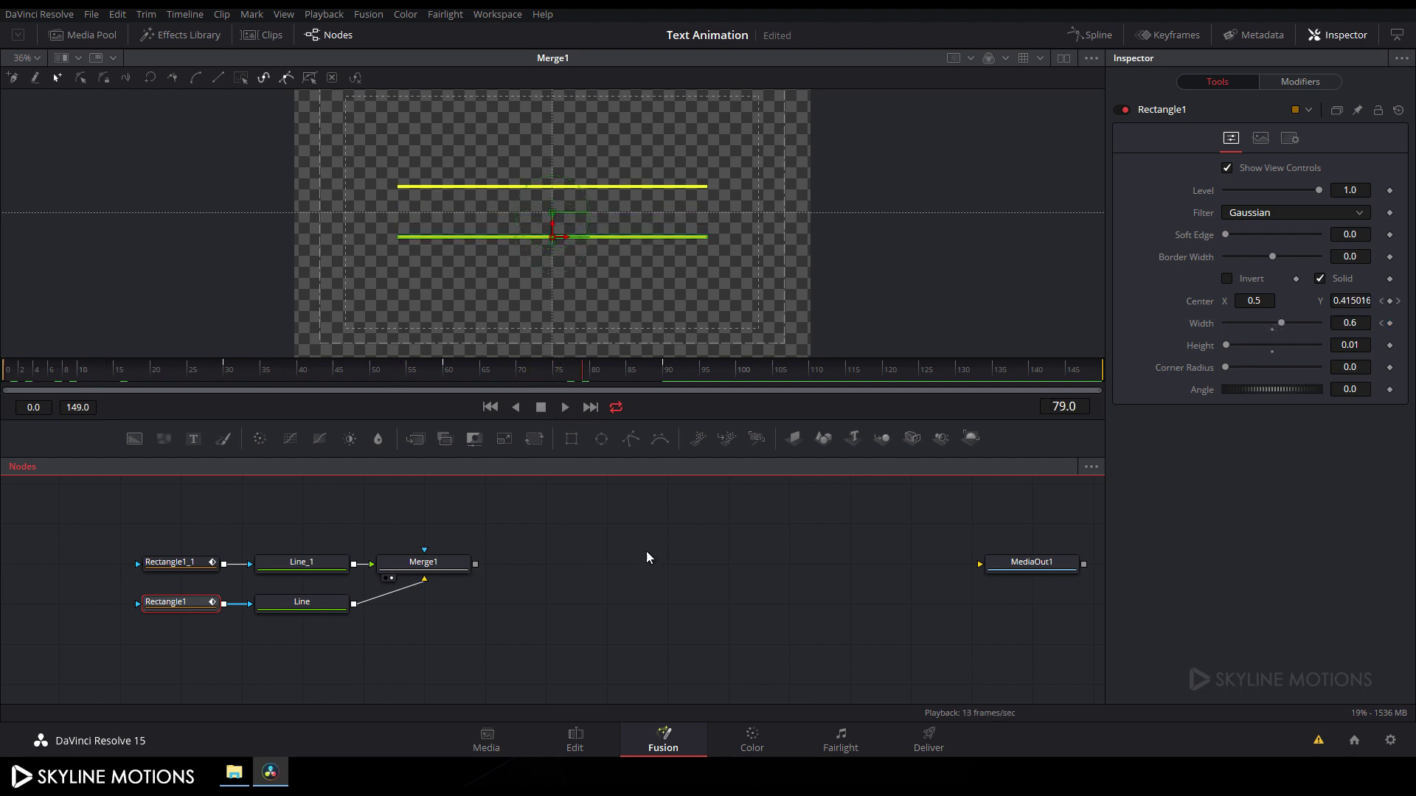
Set the Spline editor to Select One Tool and display only Rectangle1_1's Center displacement curve, fitted to the graph.
click(1084, 33)
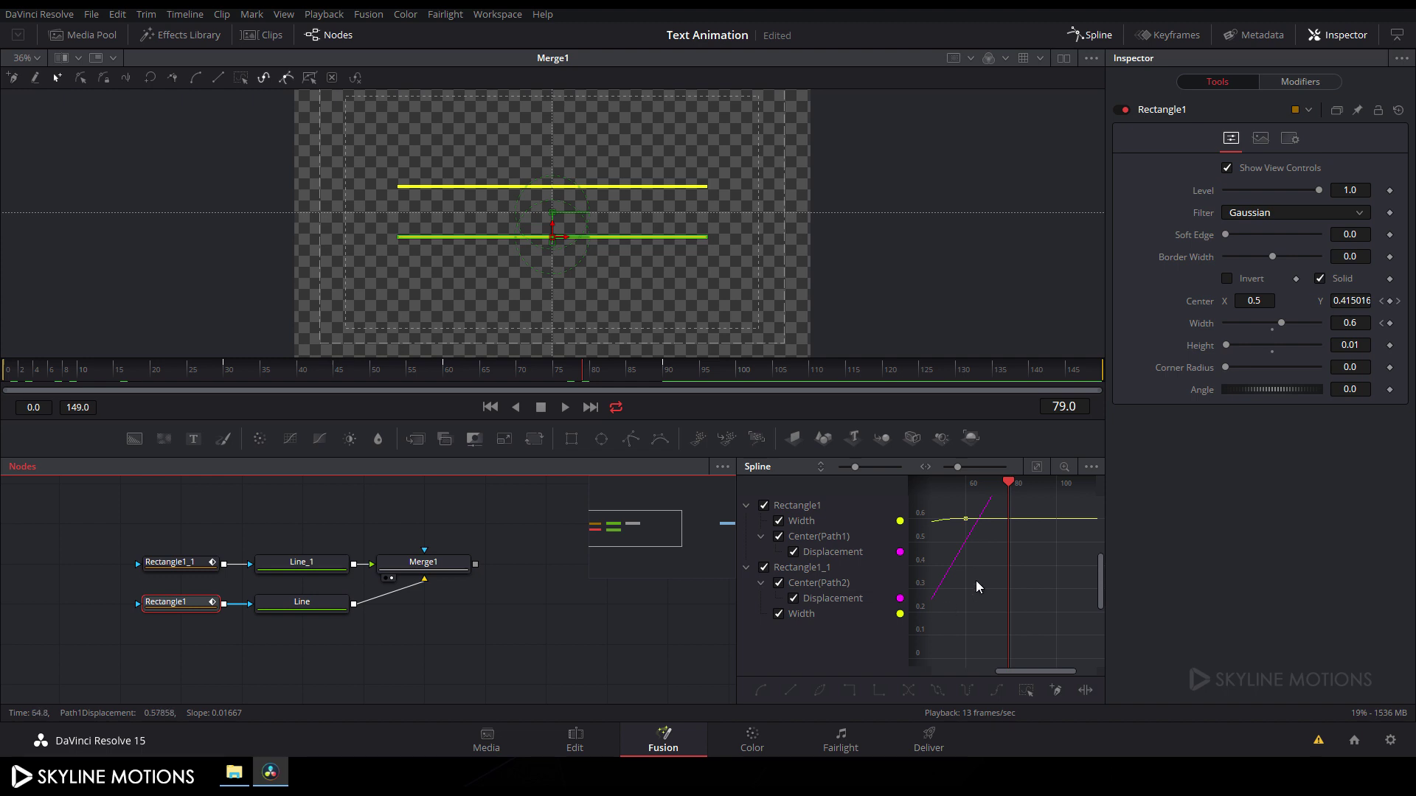
click(1090, 467)
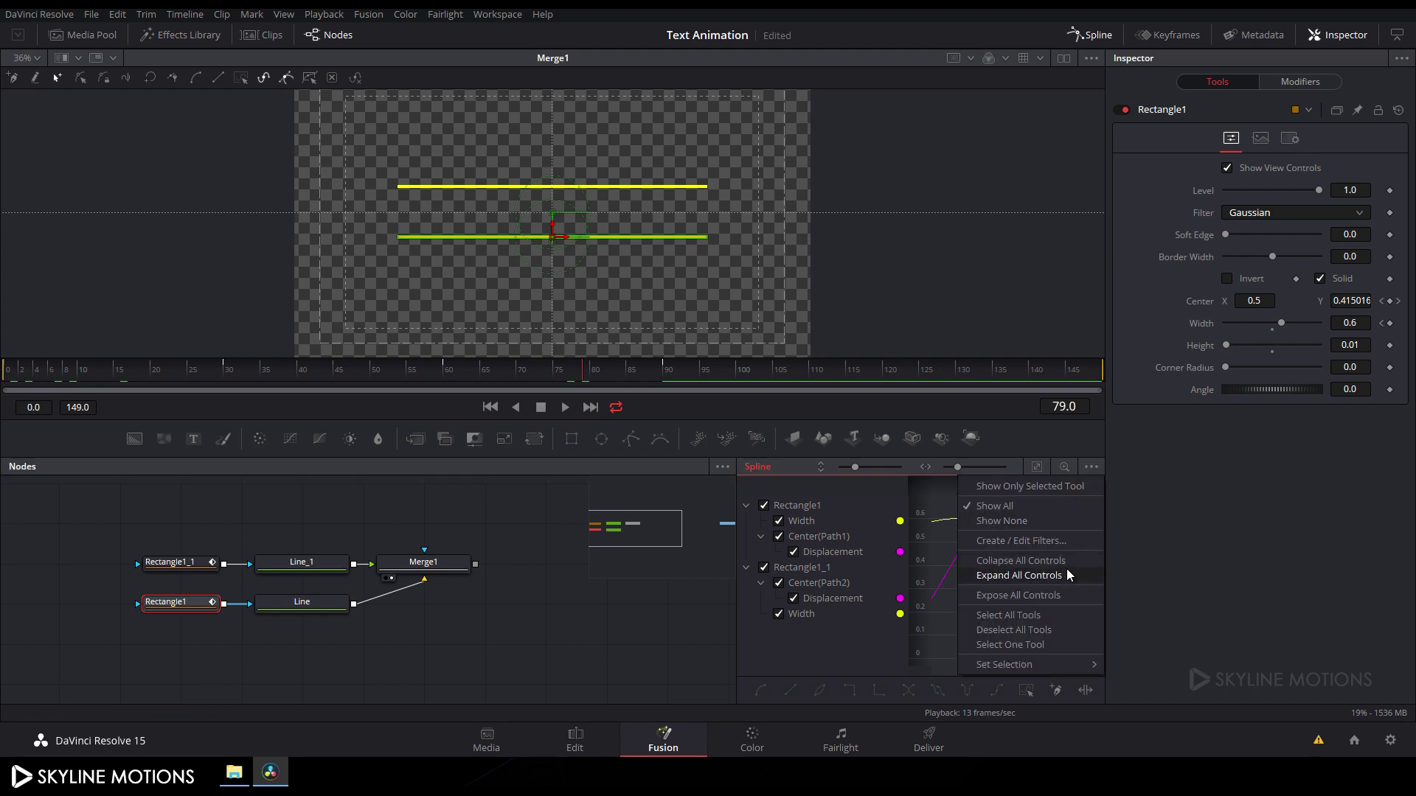
click(1007, 645)
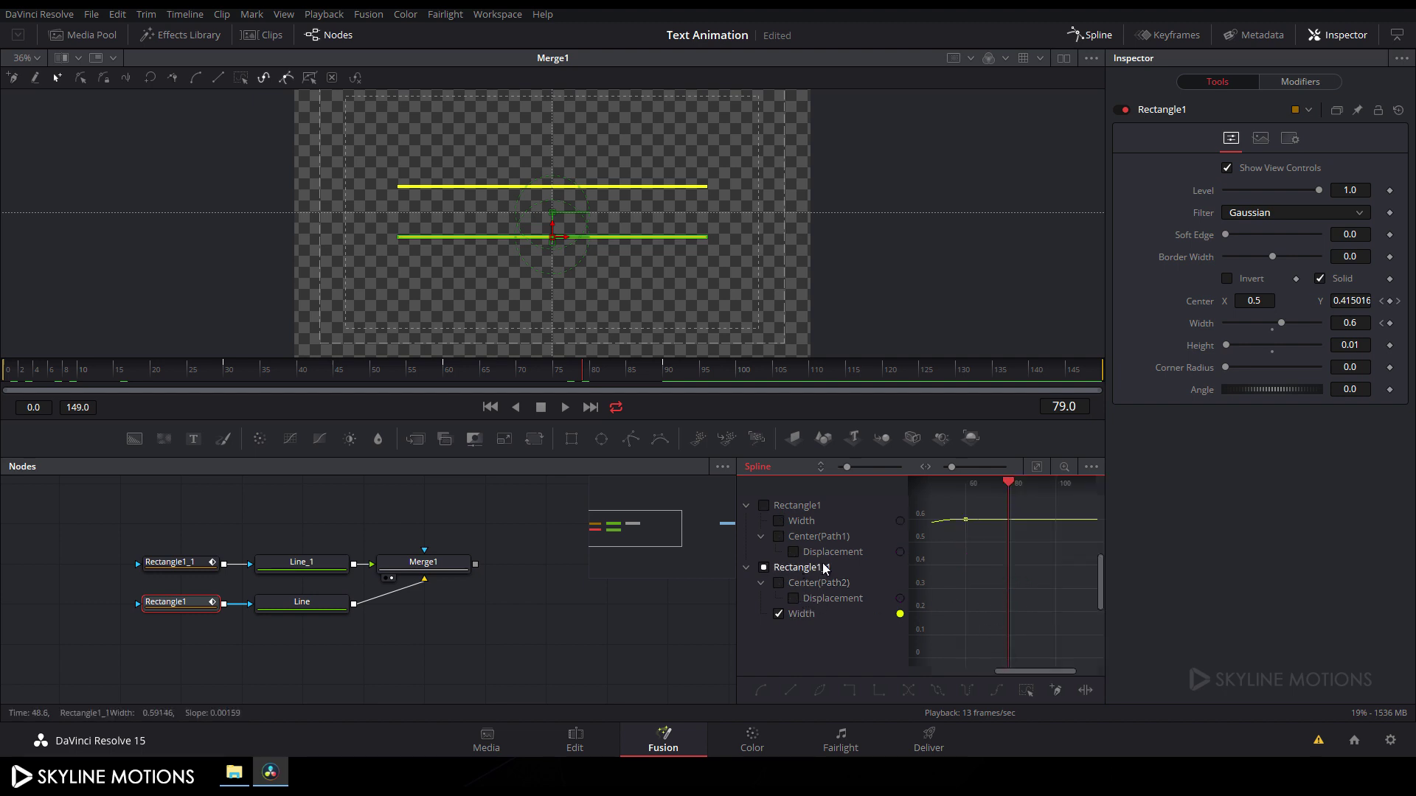
click(795, 600)
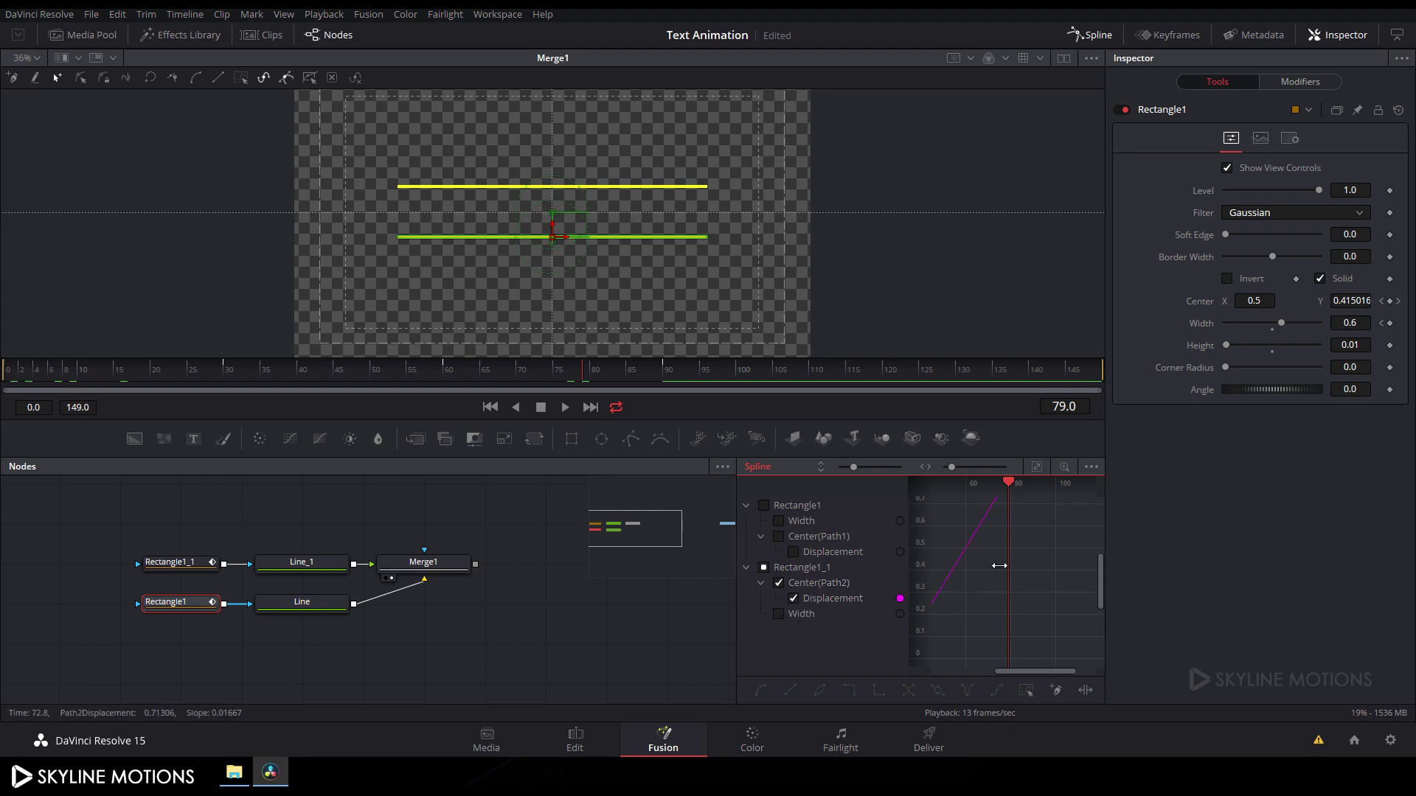
click(1041, 467)
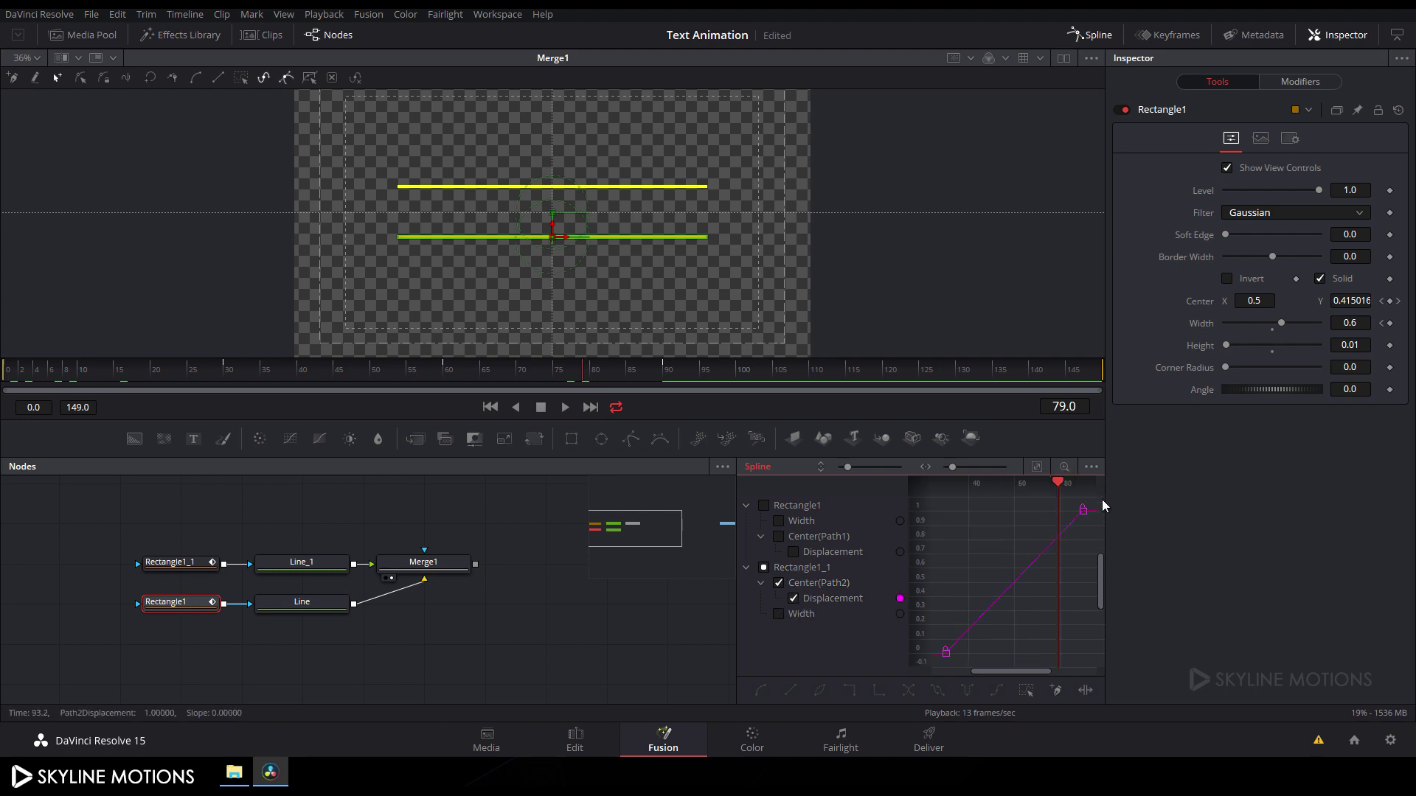
Smooth both keyframes of Rectangle1_1's displacement curve and stretch the frame 90 keyframe's handle back to about frame 30.
drag(1080, 519, 936, 661)
key(s)
drag(1036, 510, 945, 519)
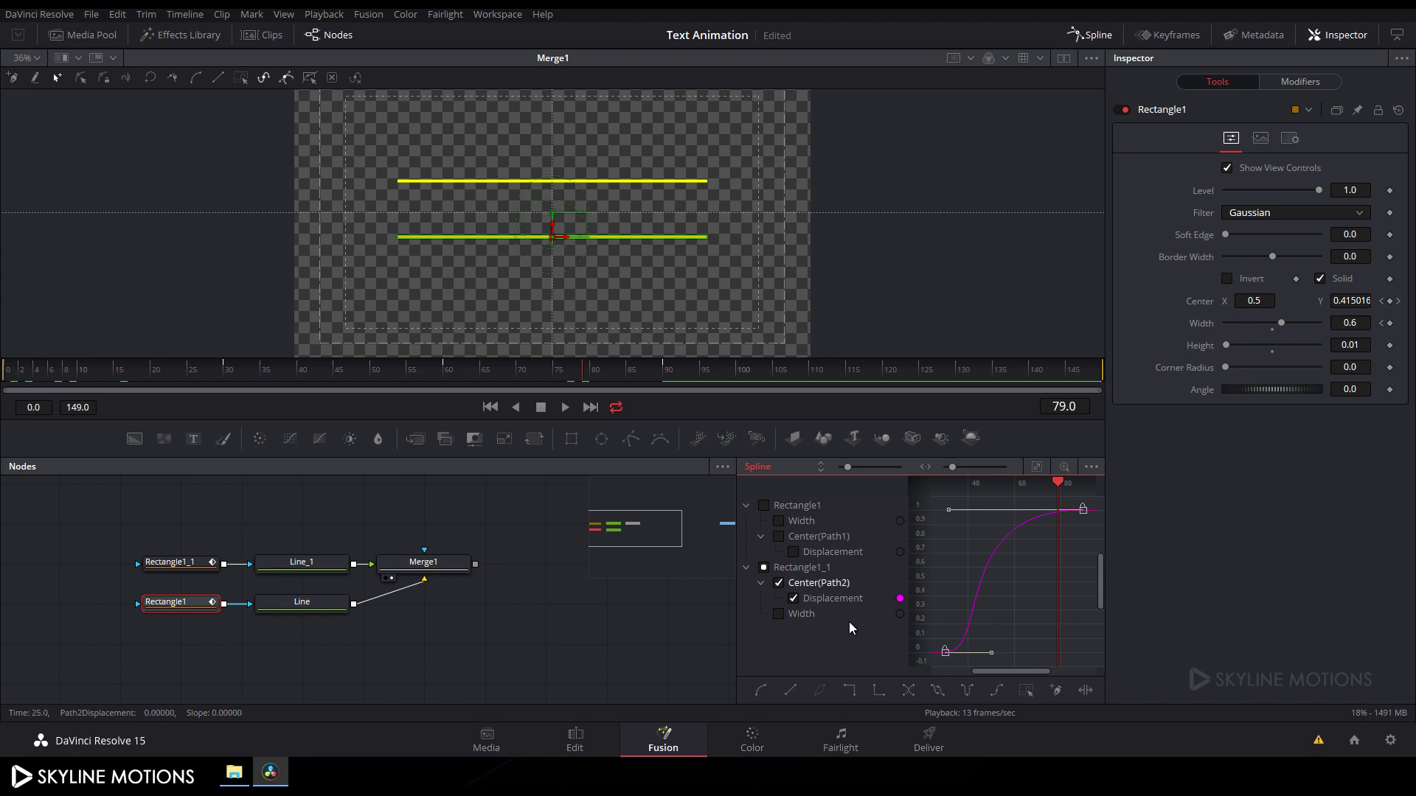
Display only Rectangle1's Center displacement curve, smooth both keyframes and stretch the frame 90 keyframe's handle back to about frame 30.
click(794, 553)
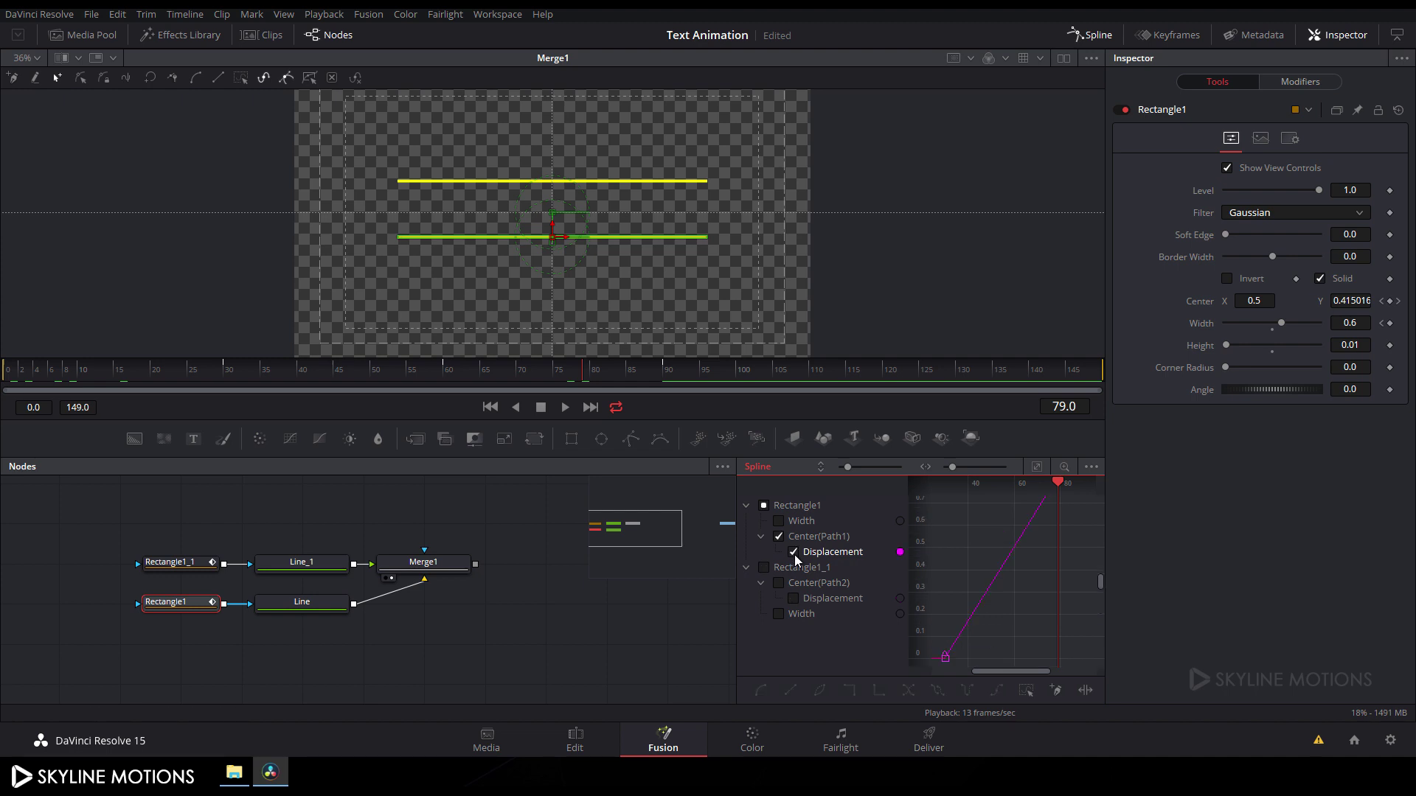
click(1036, 467)
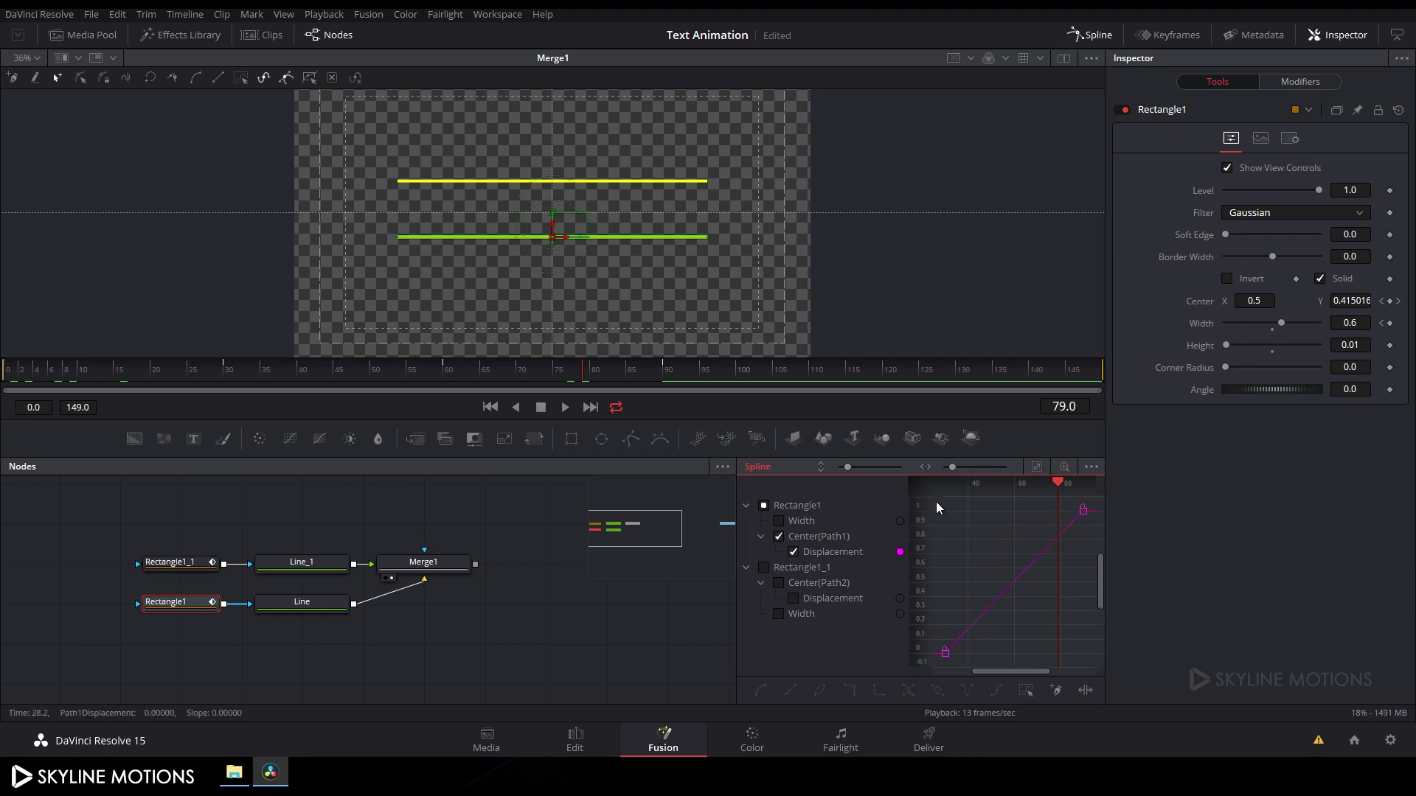
drag(967, 565, 1090, 664)
key(s)
drag(1034, 519, 946, 511)
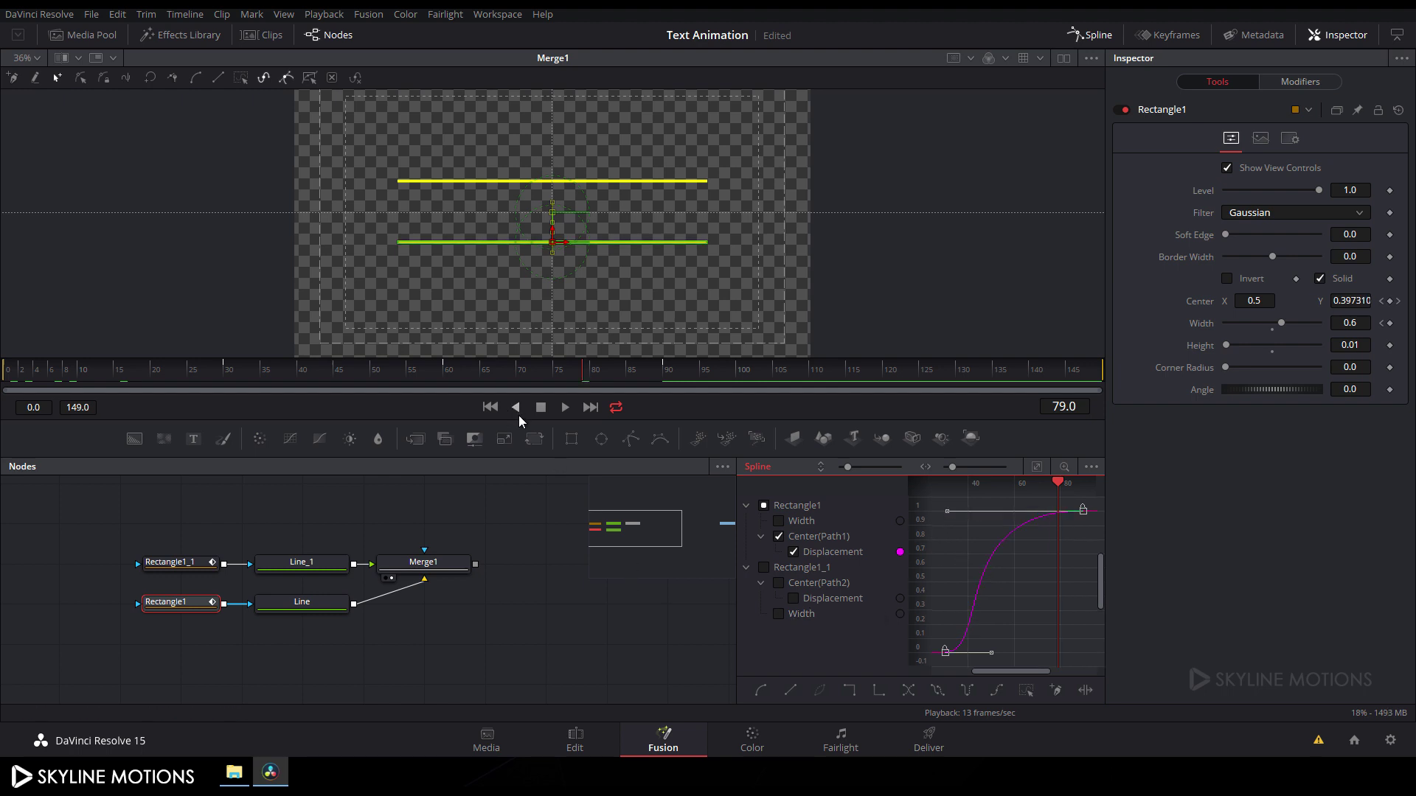
Play the animation from the start to check that both eased lines separate evenly.
click(490, 407)
click(568, 410)
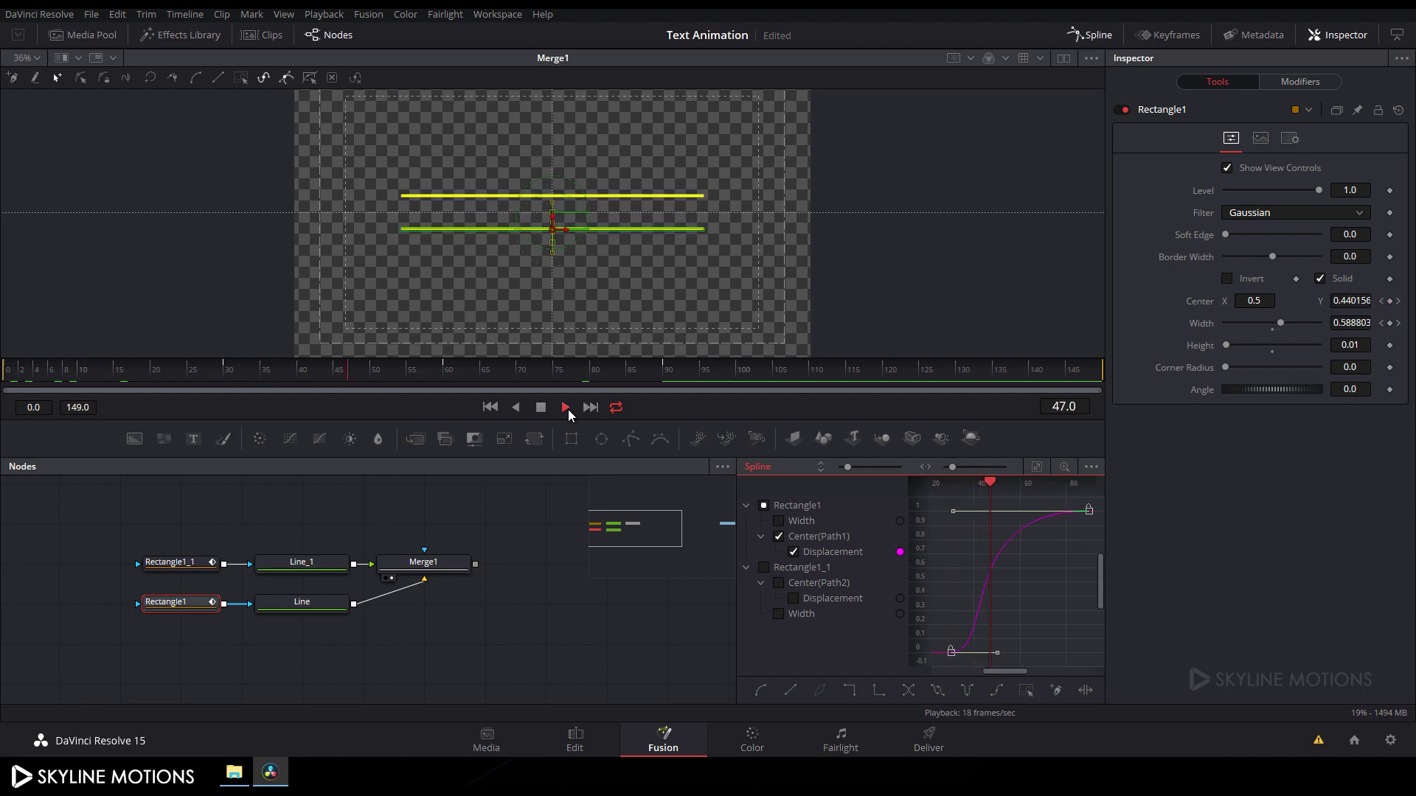
key(space)
click(539, 588)
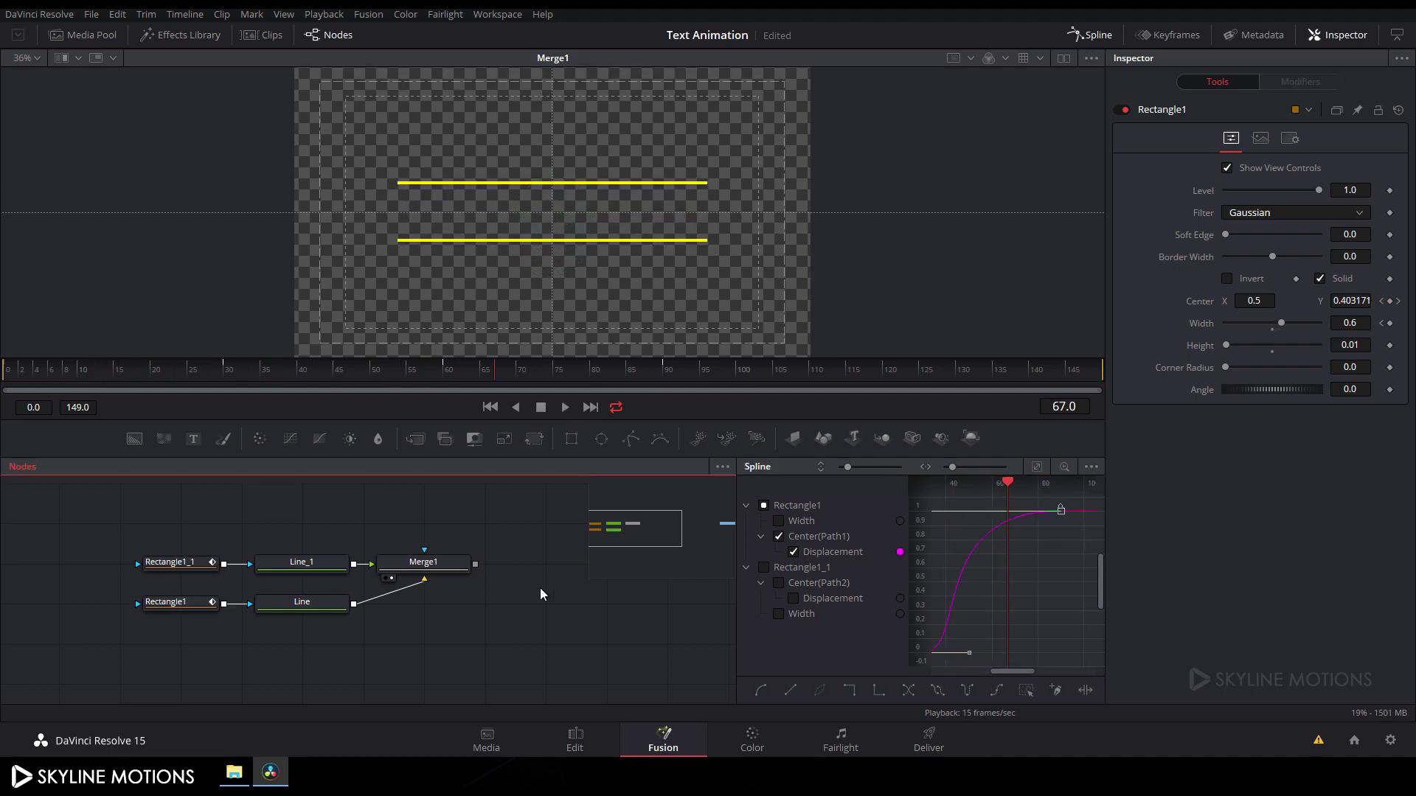
Close the Spline editor, add a Text node above the Rectangle1_1 node and enter ANIMATION as its styled text.
click(1088, 34)
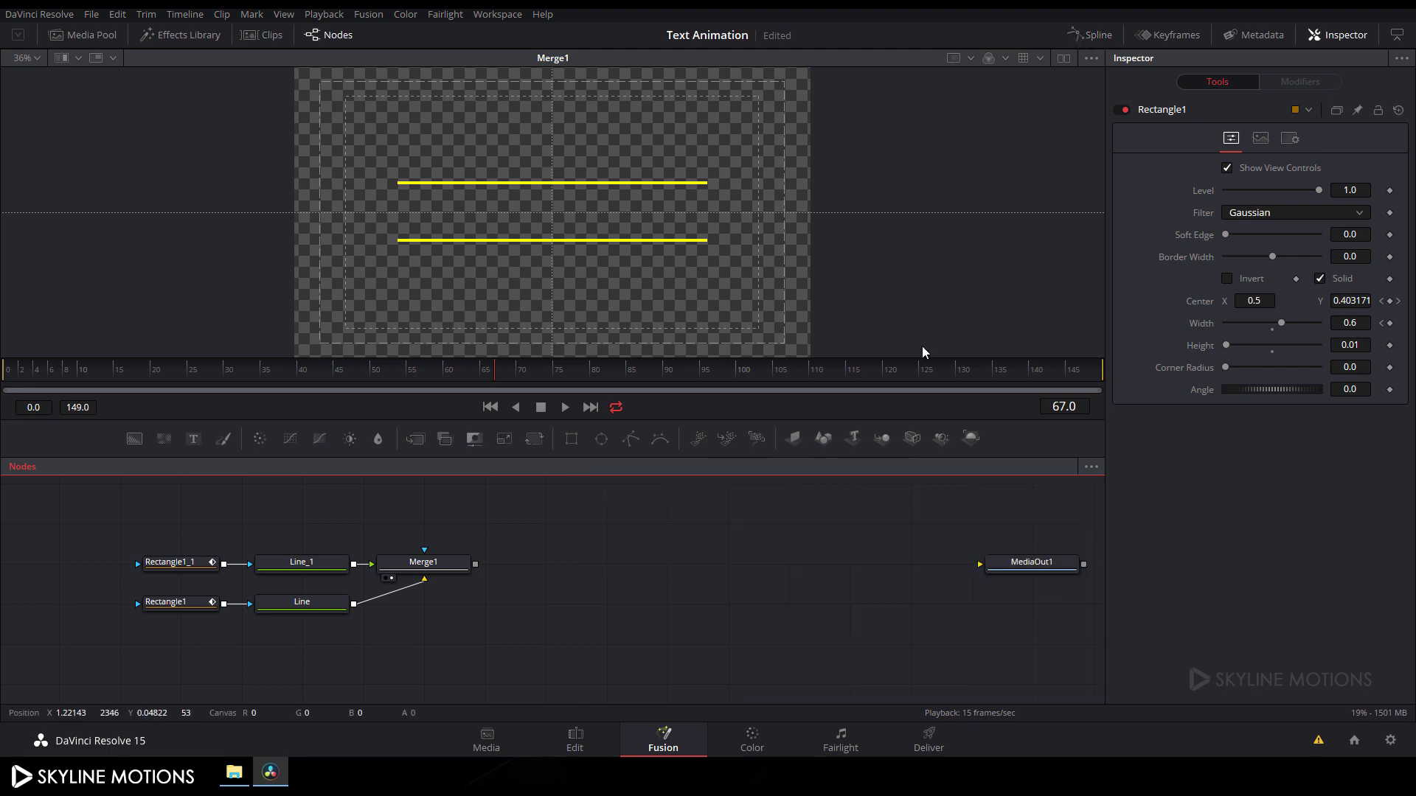
drag(620, 556, 589, 592)
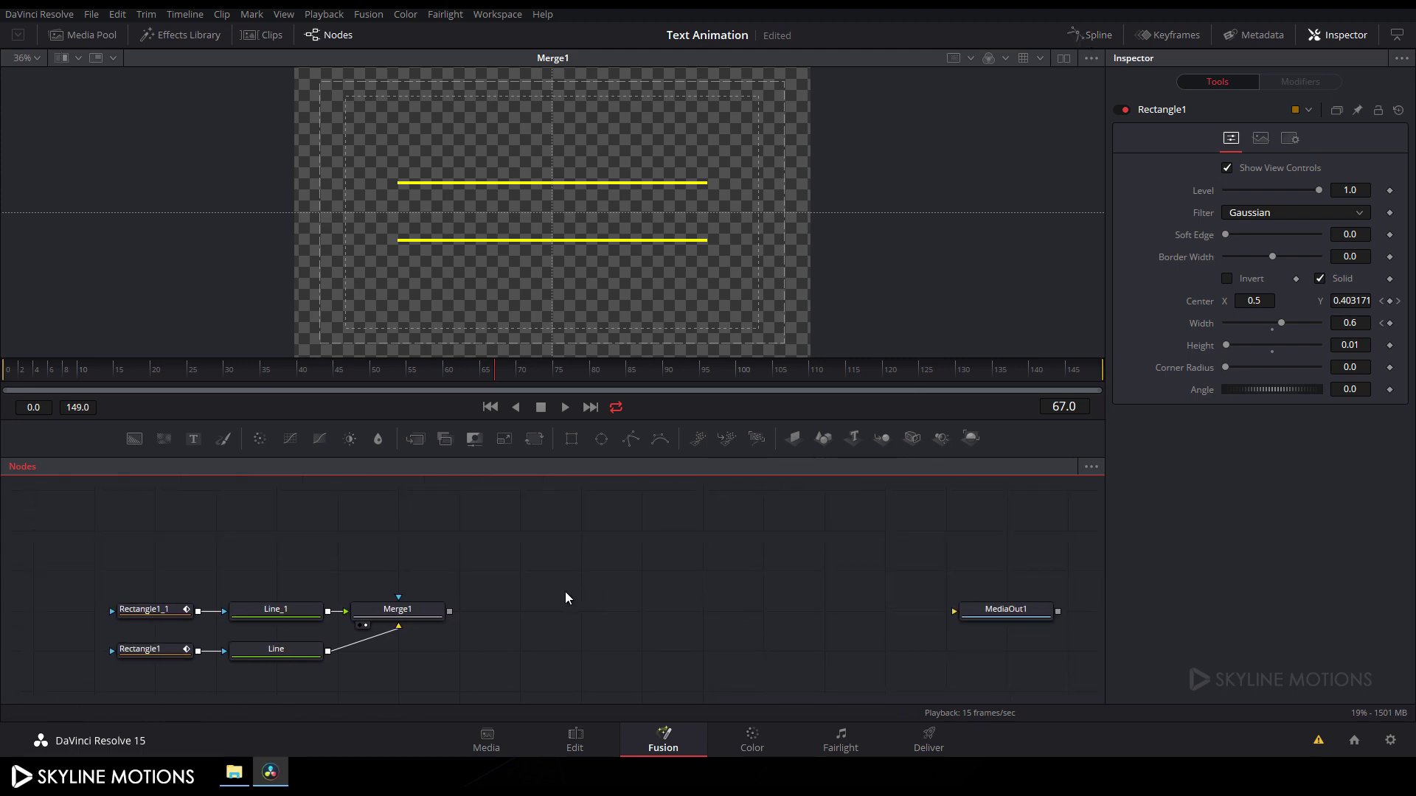
click(193, 440)
drag(577, 617, 177, 547)
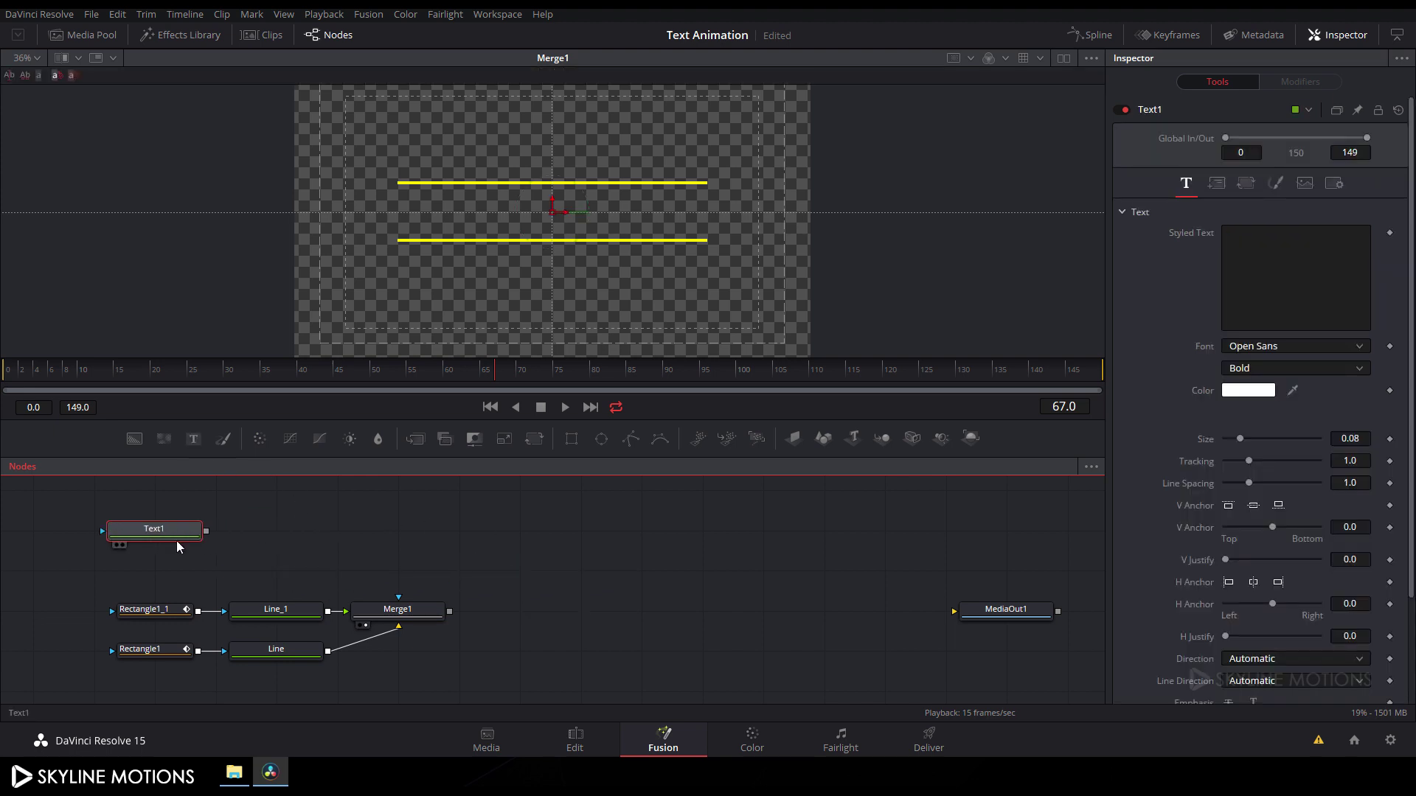
click(1287, 266)
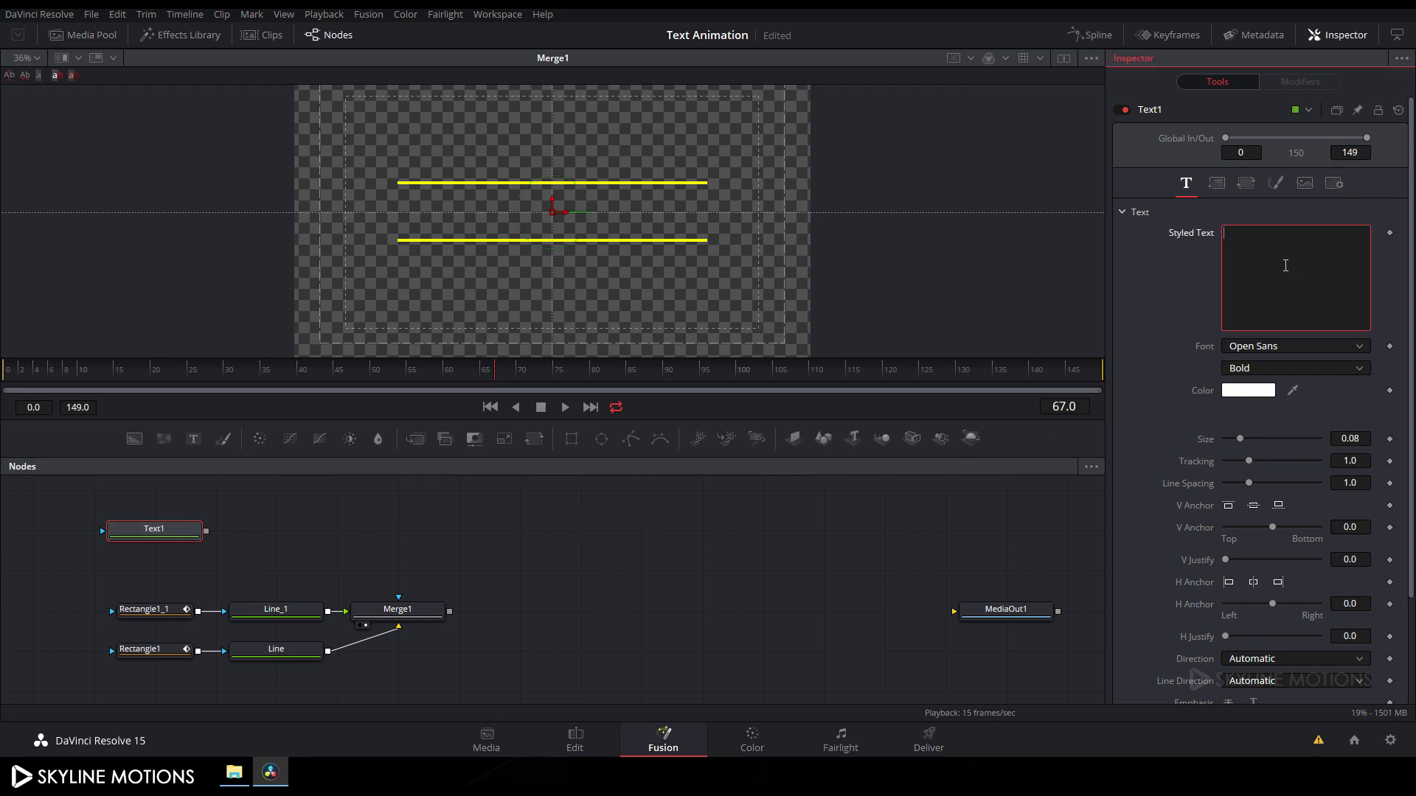
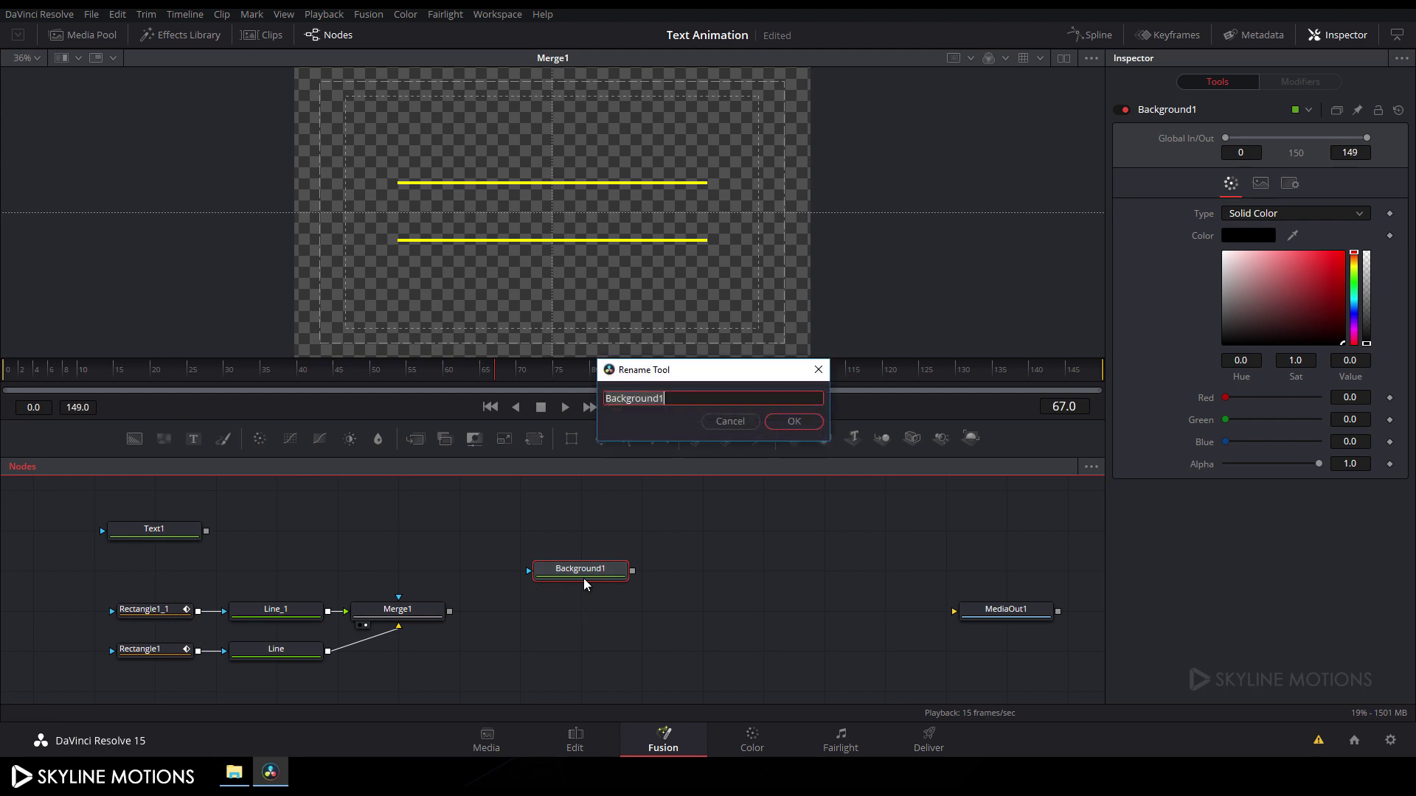
Rename the new Background node as matte, place it above Line_1 and mask it with a new Rectangle node beside it.
key(BackSpace)
text(matte)
key(Return)
drag(587, 578, 306, 578)
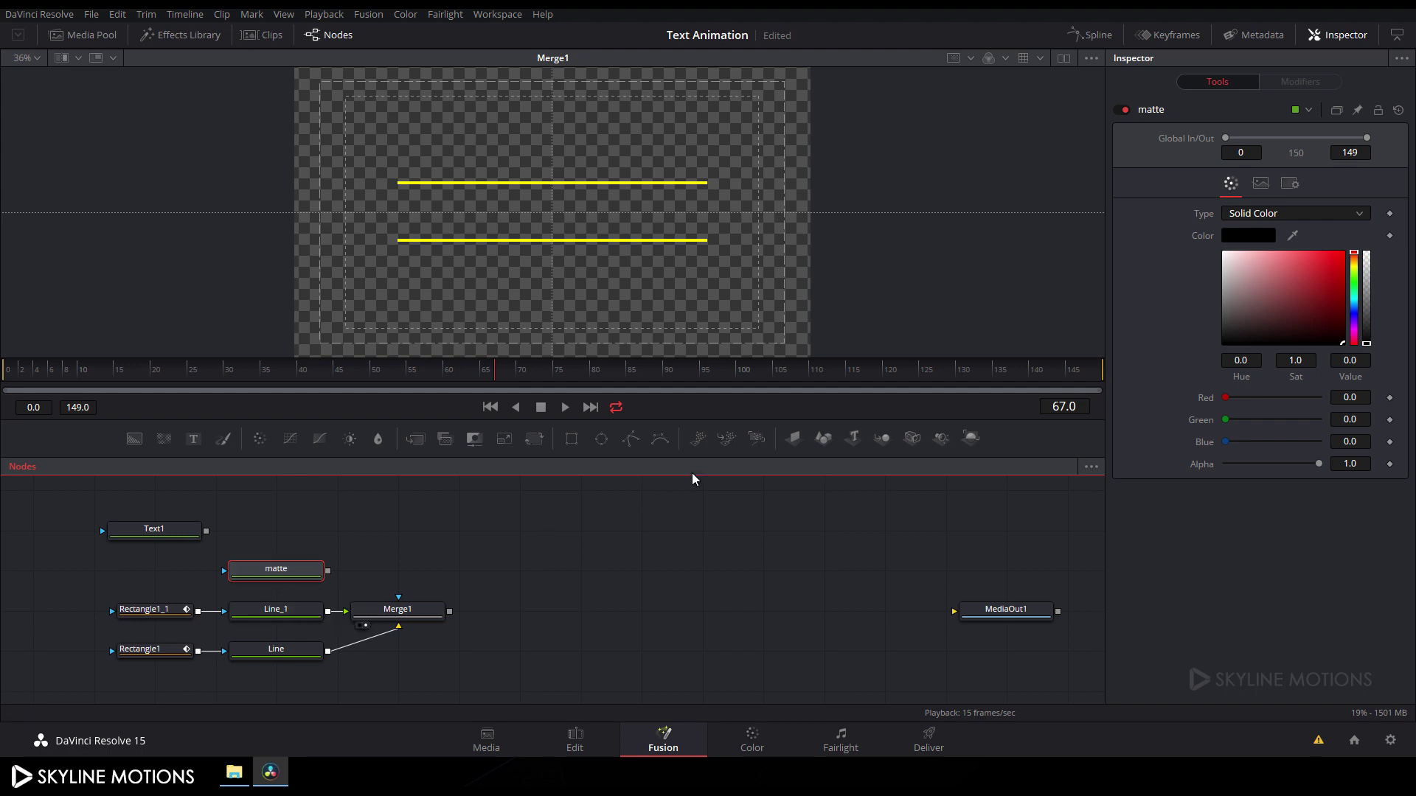
click(570, 439)
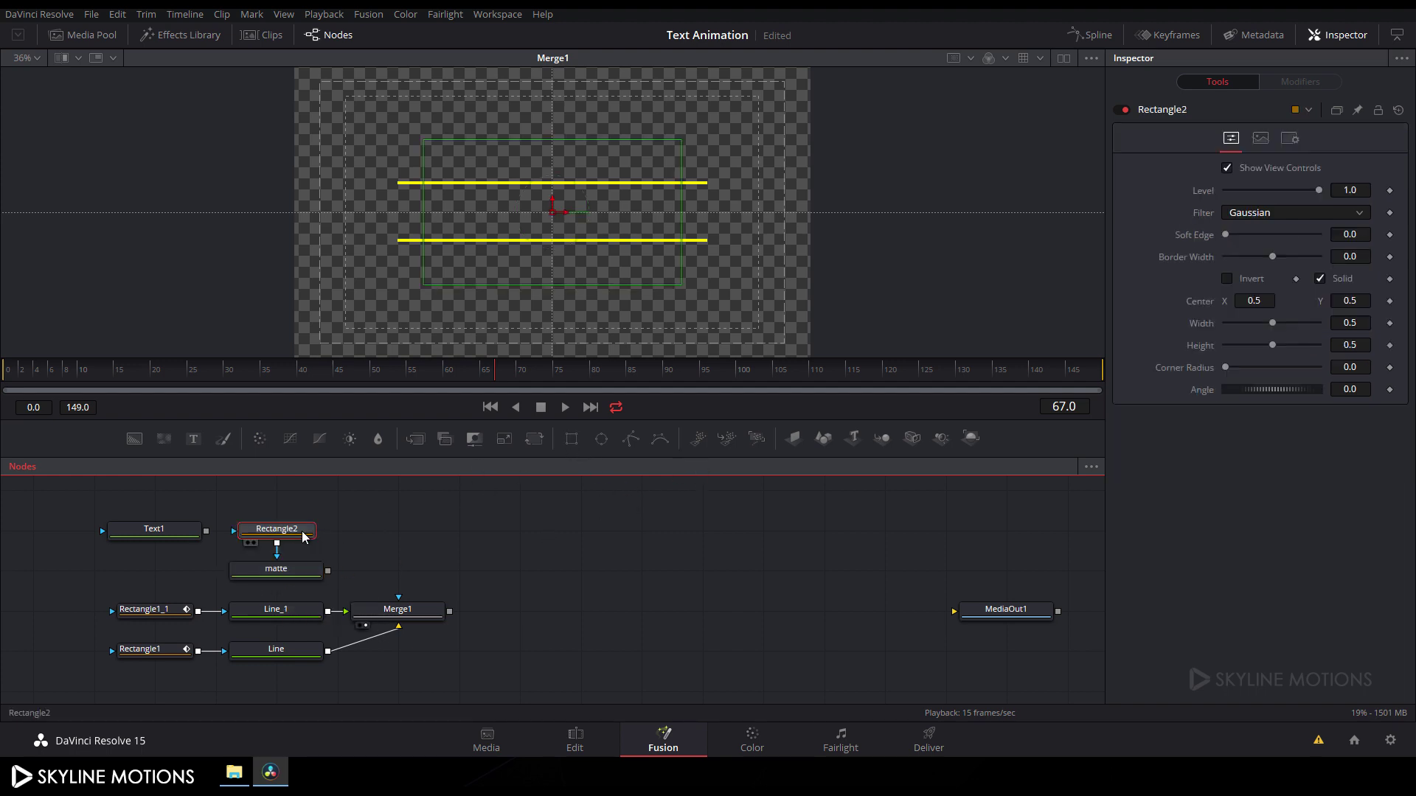
drag(287, 532, 157, 580)
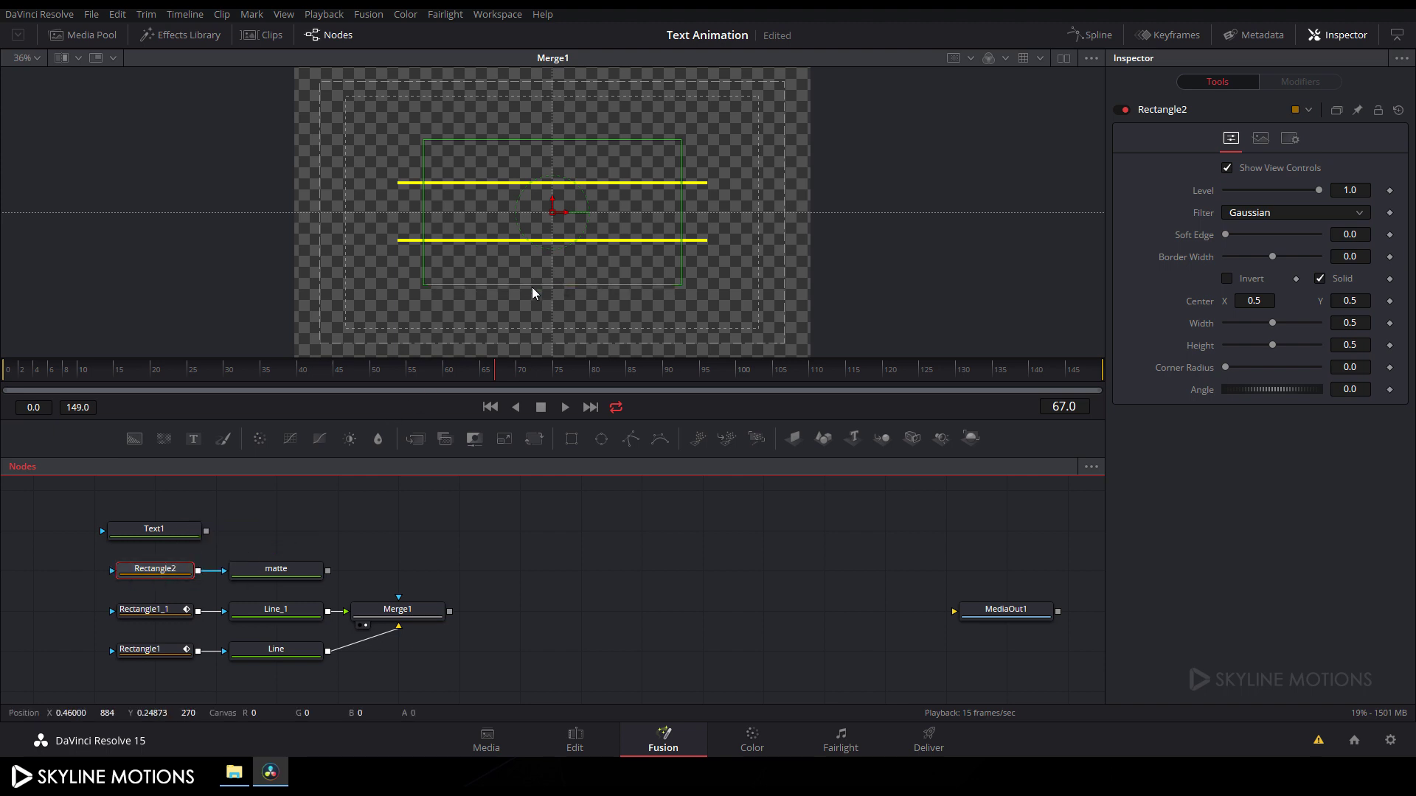
At frame 90, fit Rectangle2 between the two lines with width about 0.6, height about 0.21 and center Y about 0.502.
drag(503, 370, 700, 388)
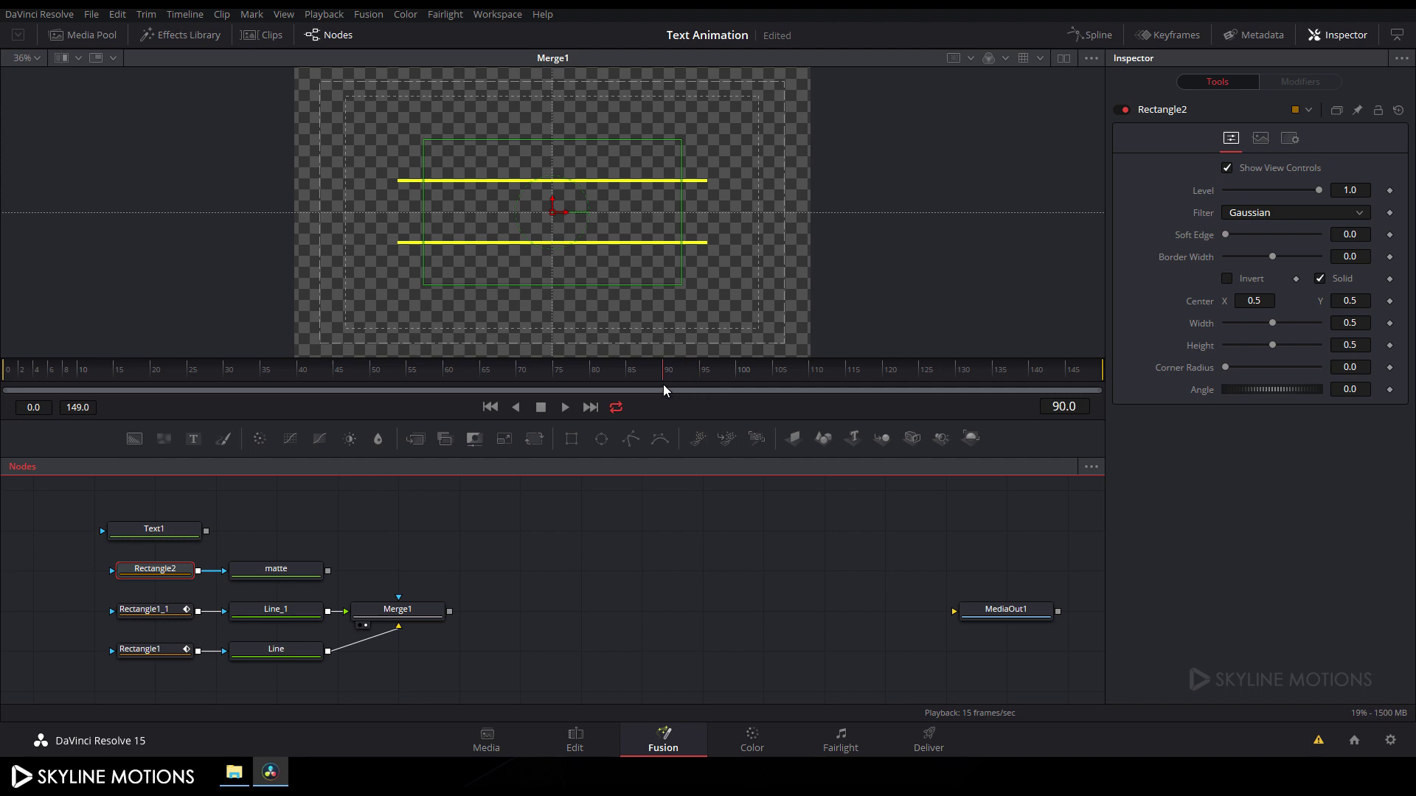
drag(520, 285, 530, 242)
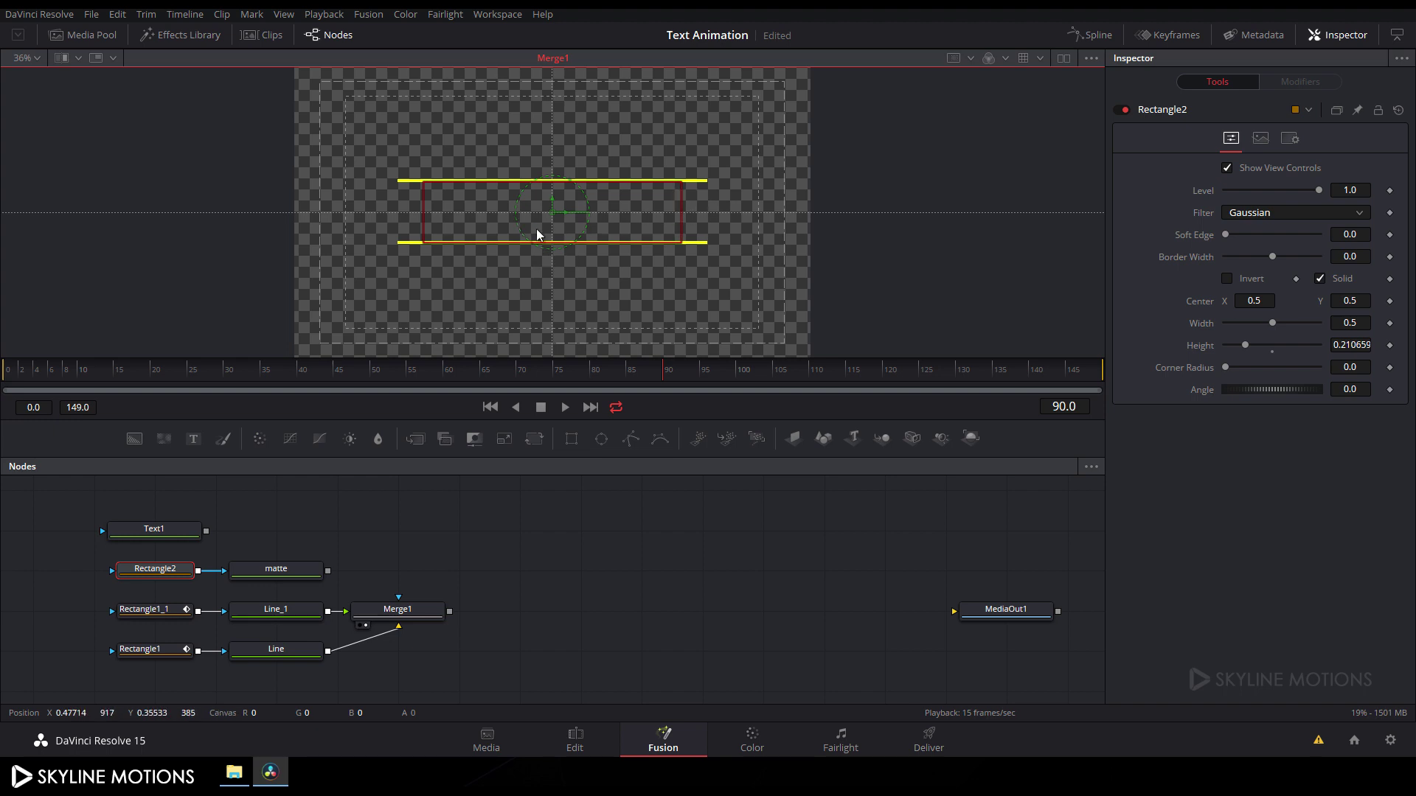
scroll(534, 224, up, 2)
scroll(534, 225, up, 2)
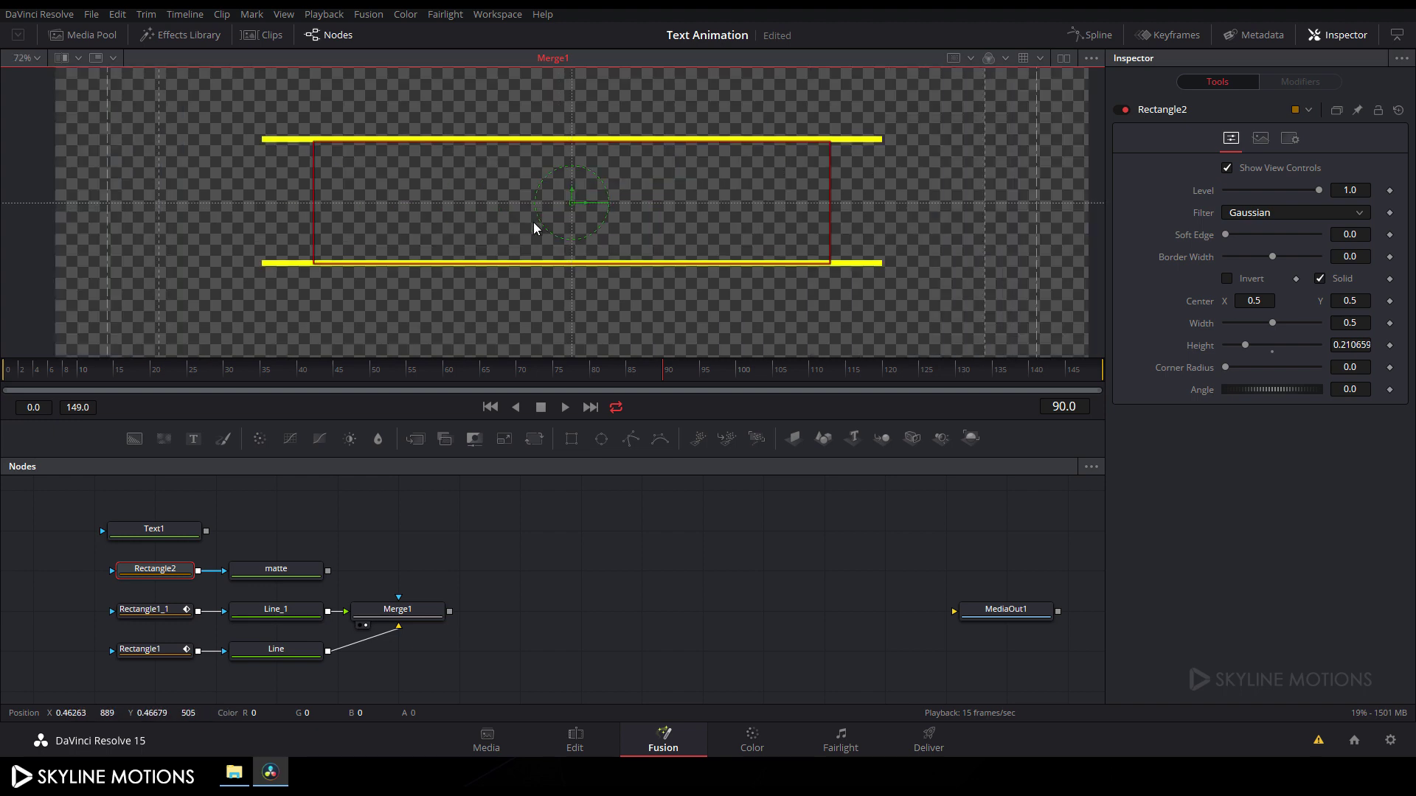
scroll(534, 222, up, 2)
drag(587, 180, 587, 178)
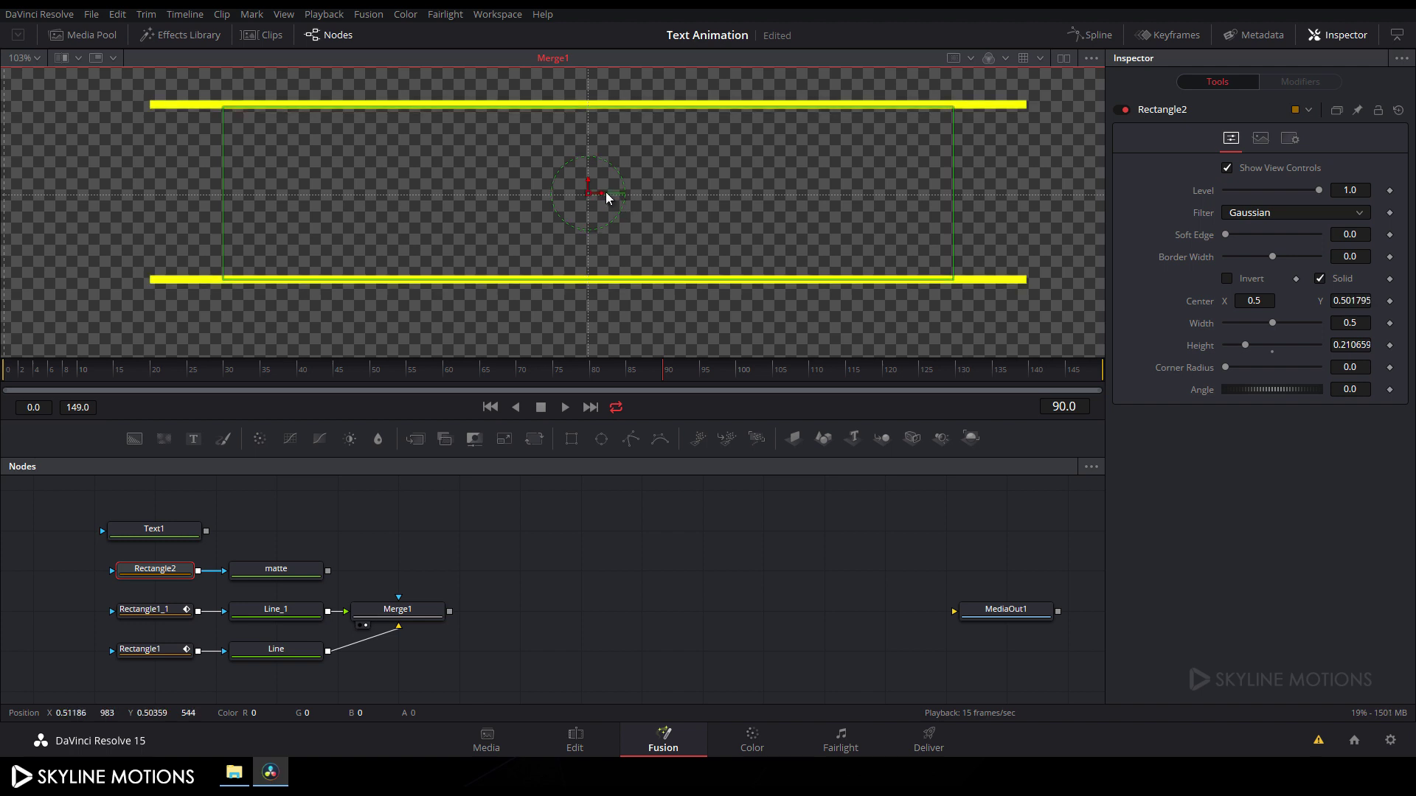
drag(953, 199, 1025, 207)
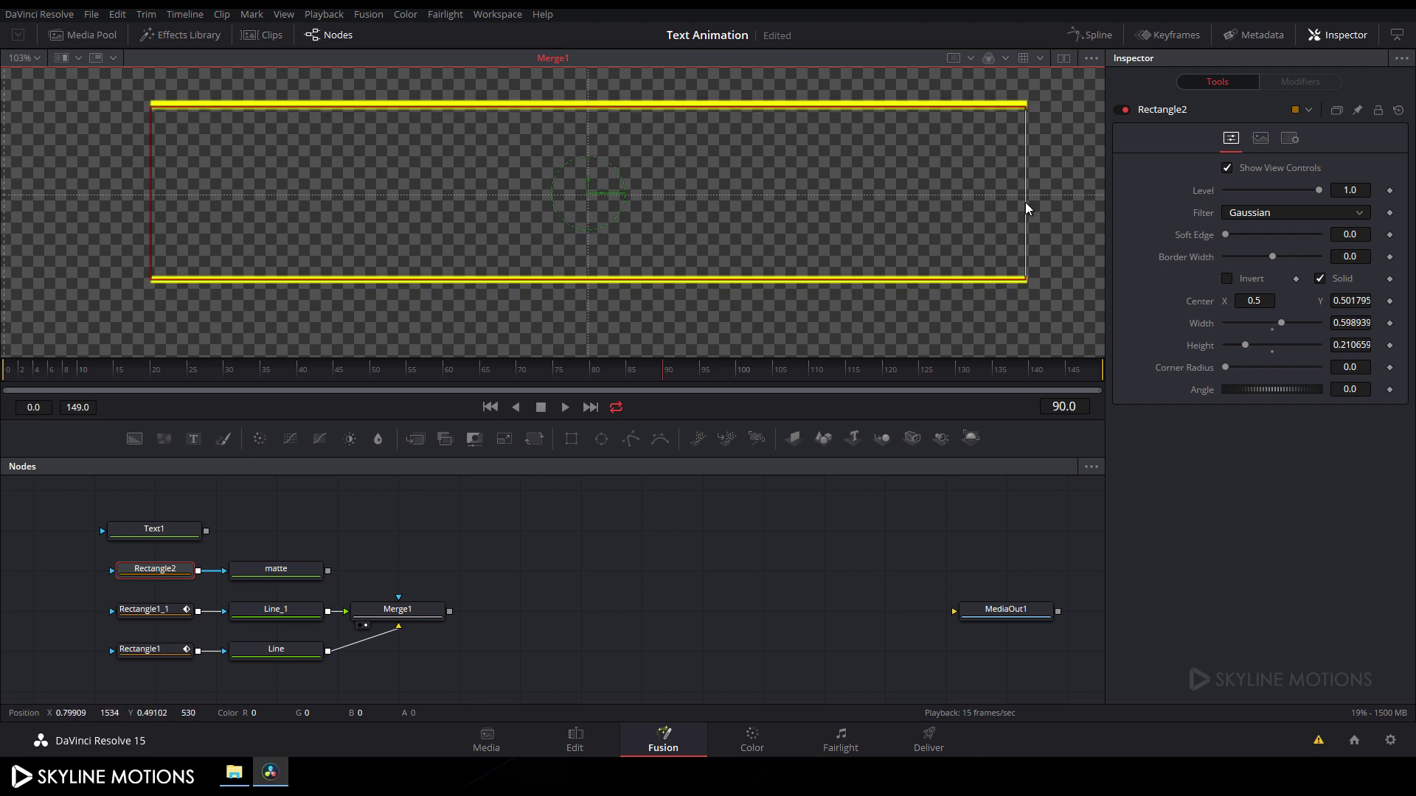
Animate Rectangle2's Height with a keyframe at frame 90 and a value of 0 at frame 30, then scrub through the motion.
click(135, 577)
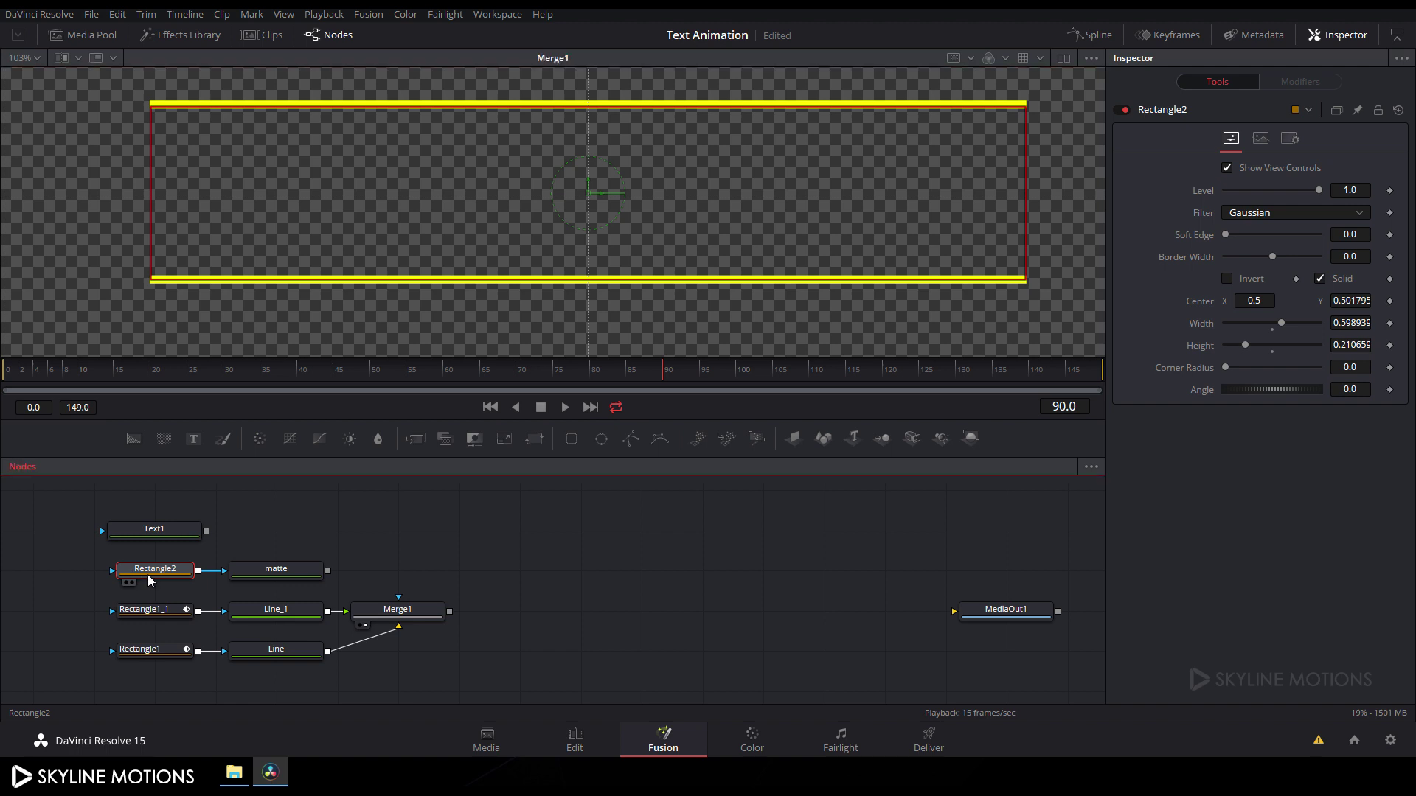
right_click(1199, 347)
click(1225, 359)
drag(442, 373, 229, 380)
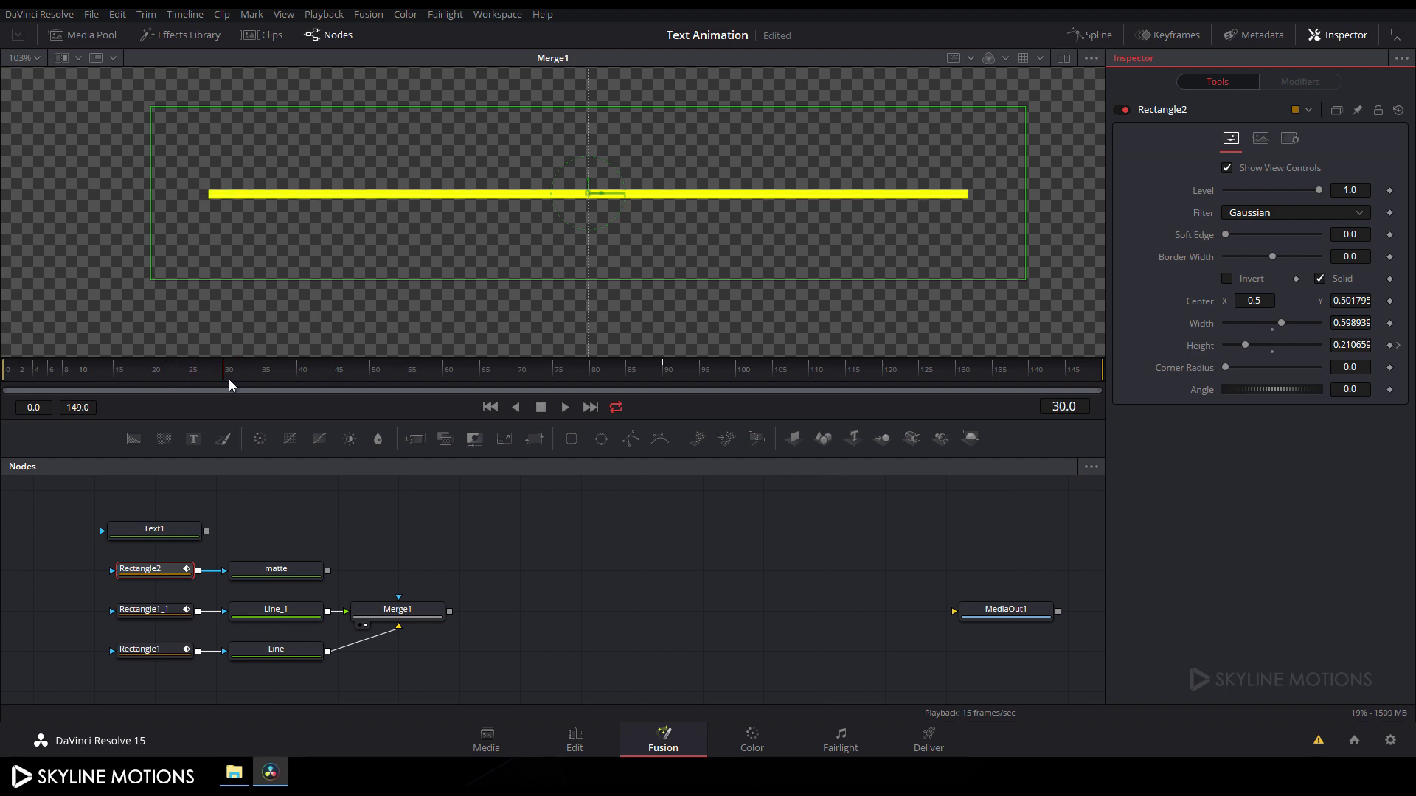
drag(1240, 345, 1202, 346)
drag(234, 370, 519, 375)
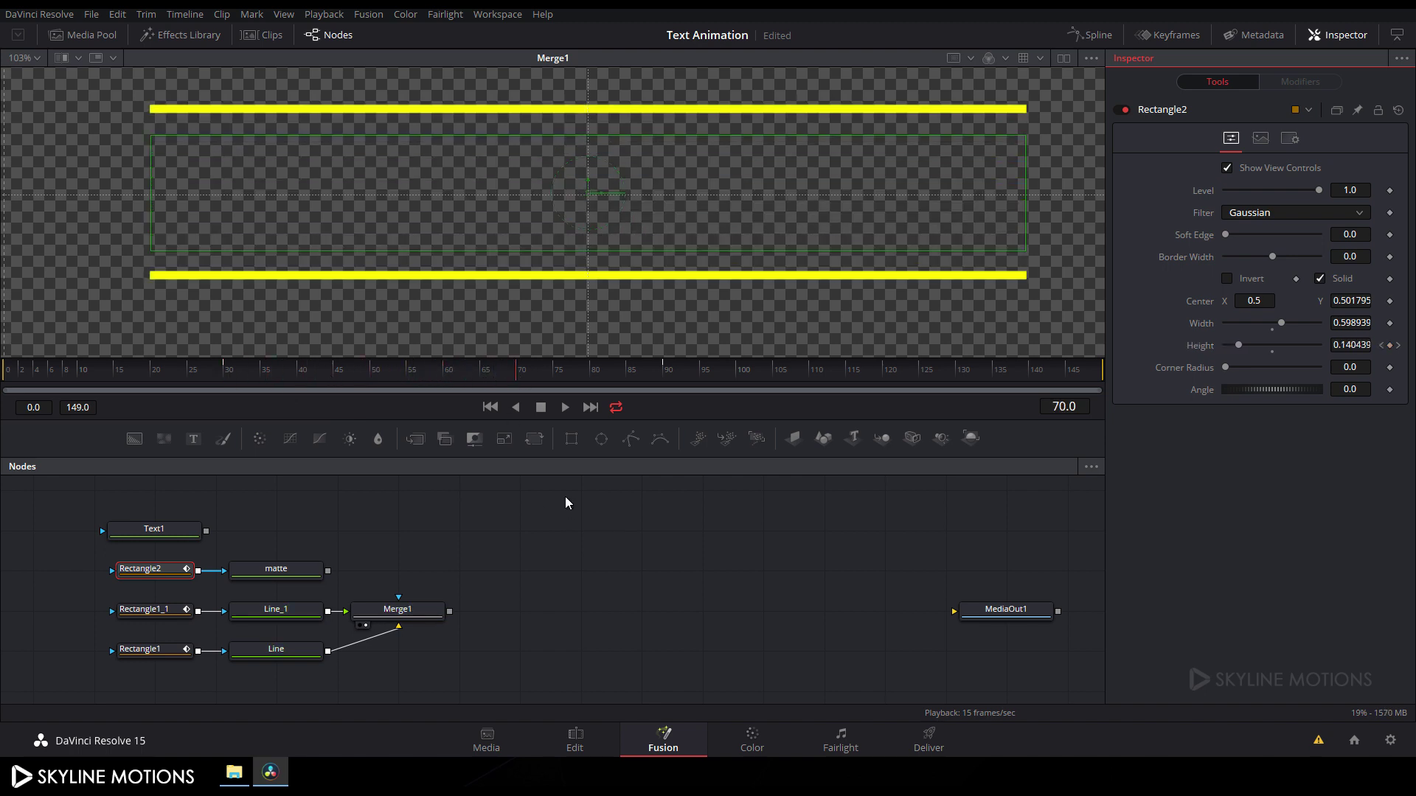
Display only Rectangle2's Height curve, smooth both keyframes and stretch the frame 90 handle back to about frame 30.
click(1097, 35)
click(164, 578)
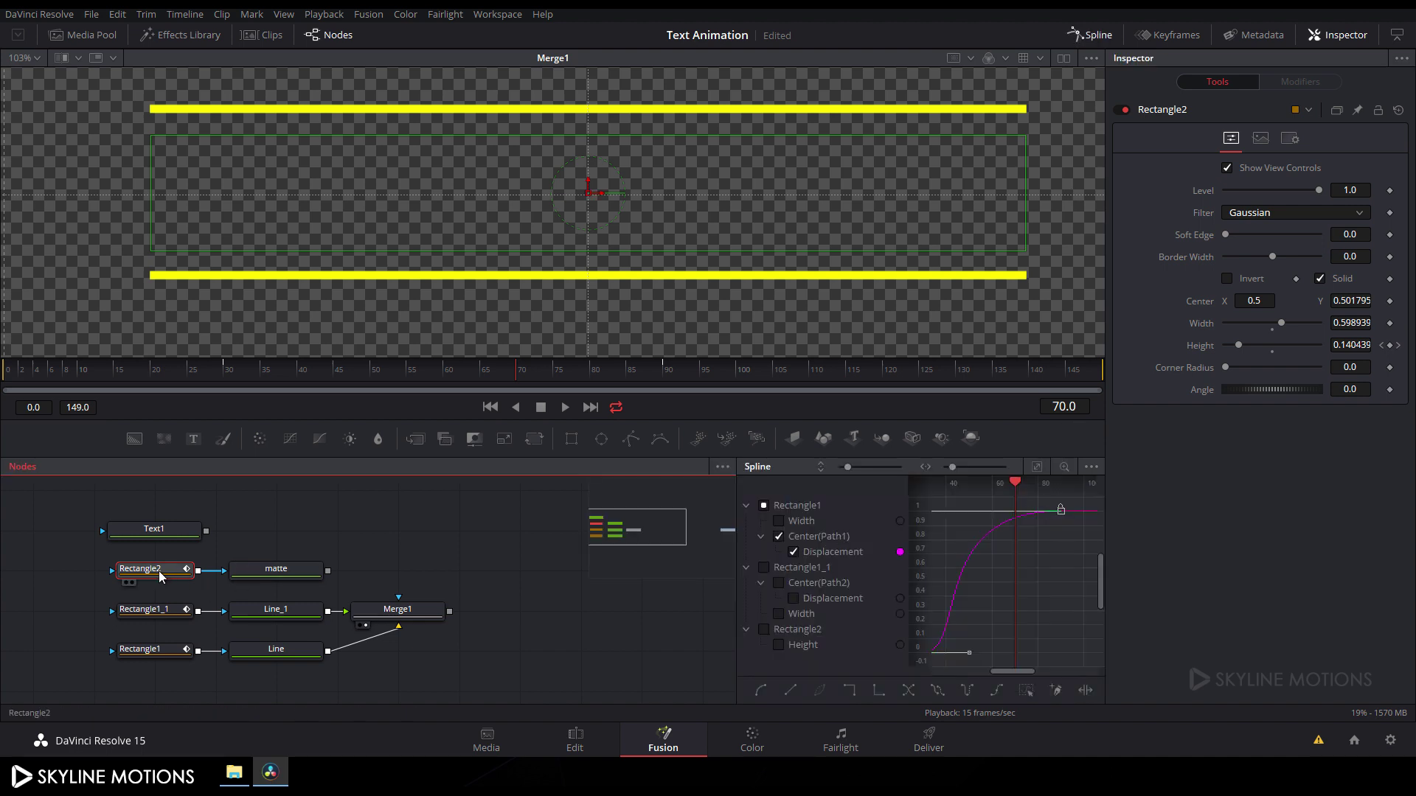
click(784, 649)
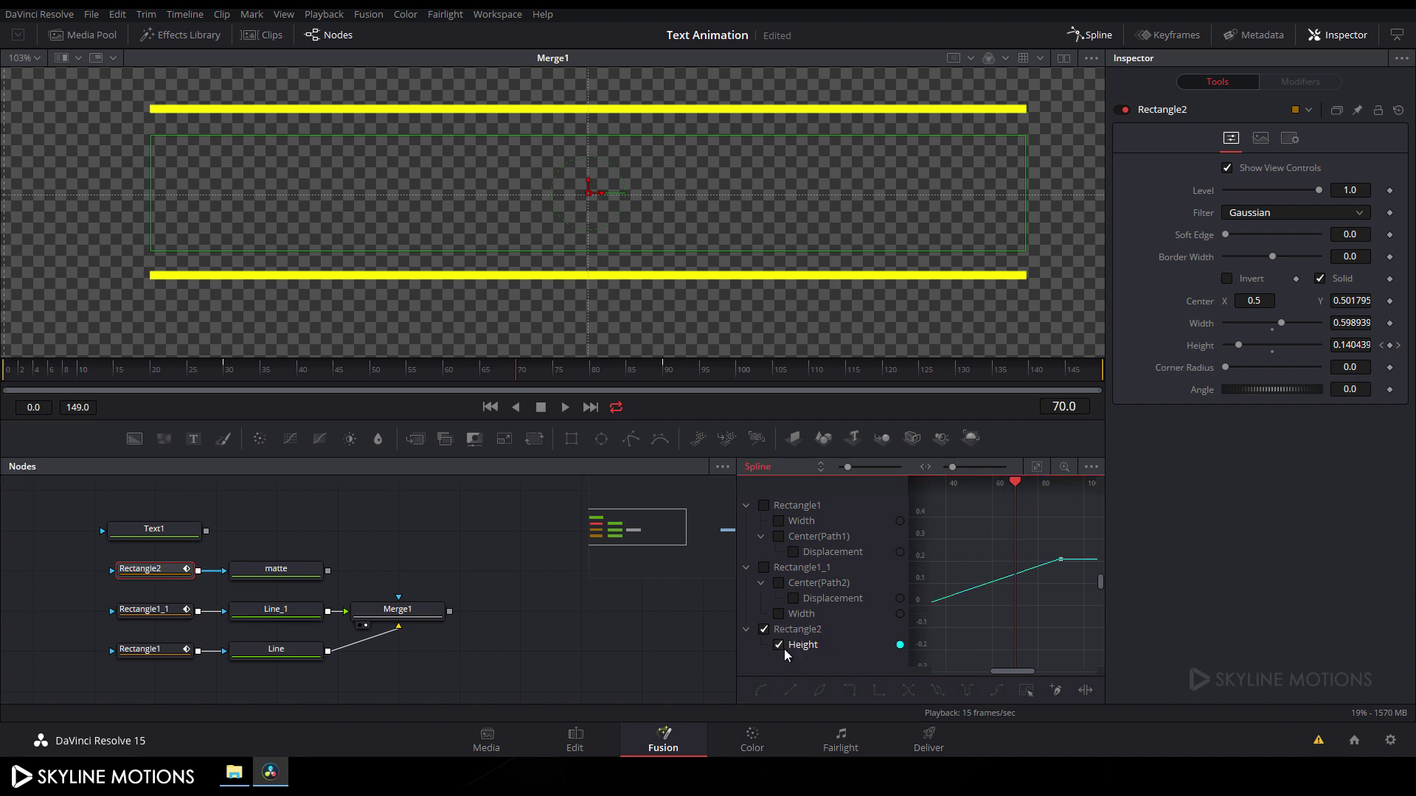
click(1036, 467)
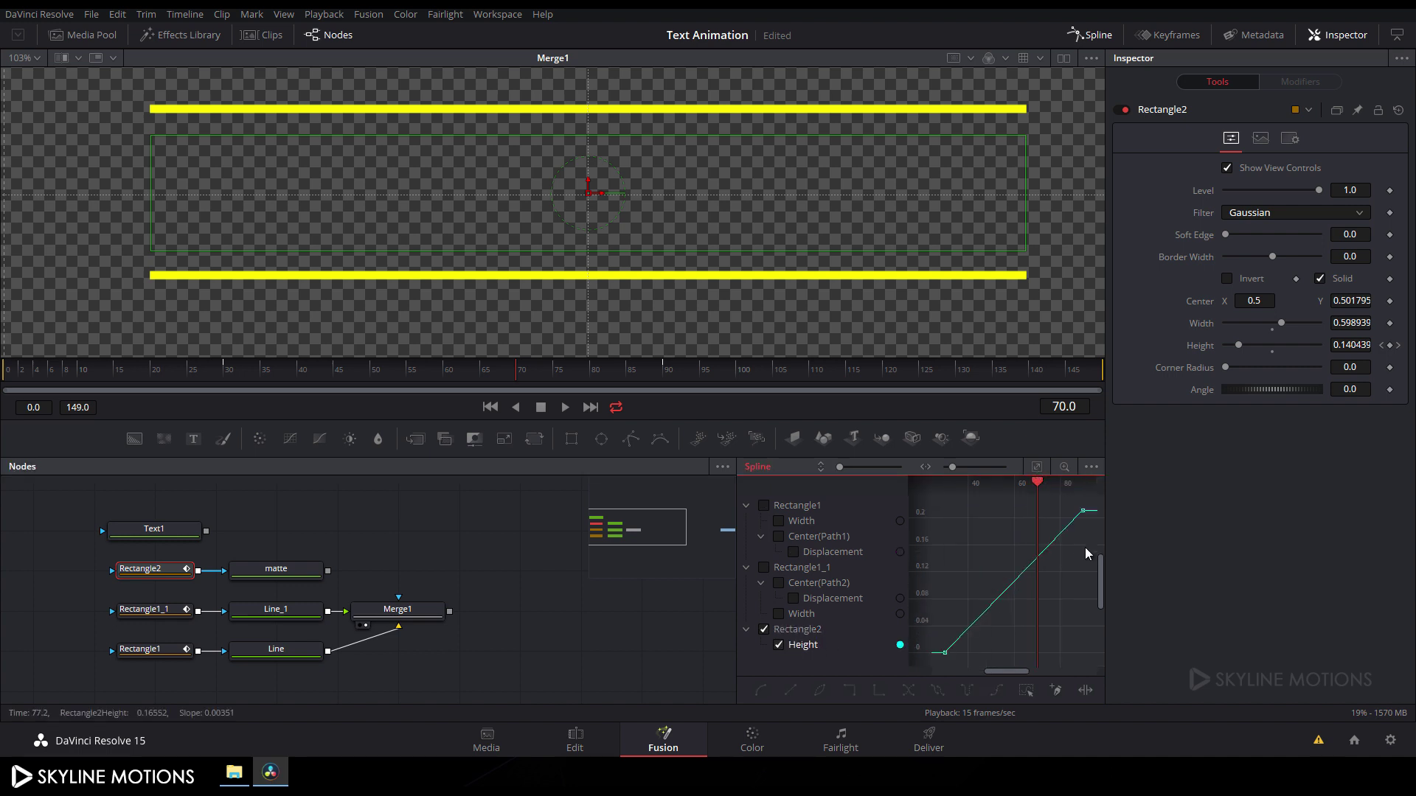
drag(1097, 508, 943, 668)
key(shift+s)
drag(1059, 511, 945, 510)
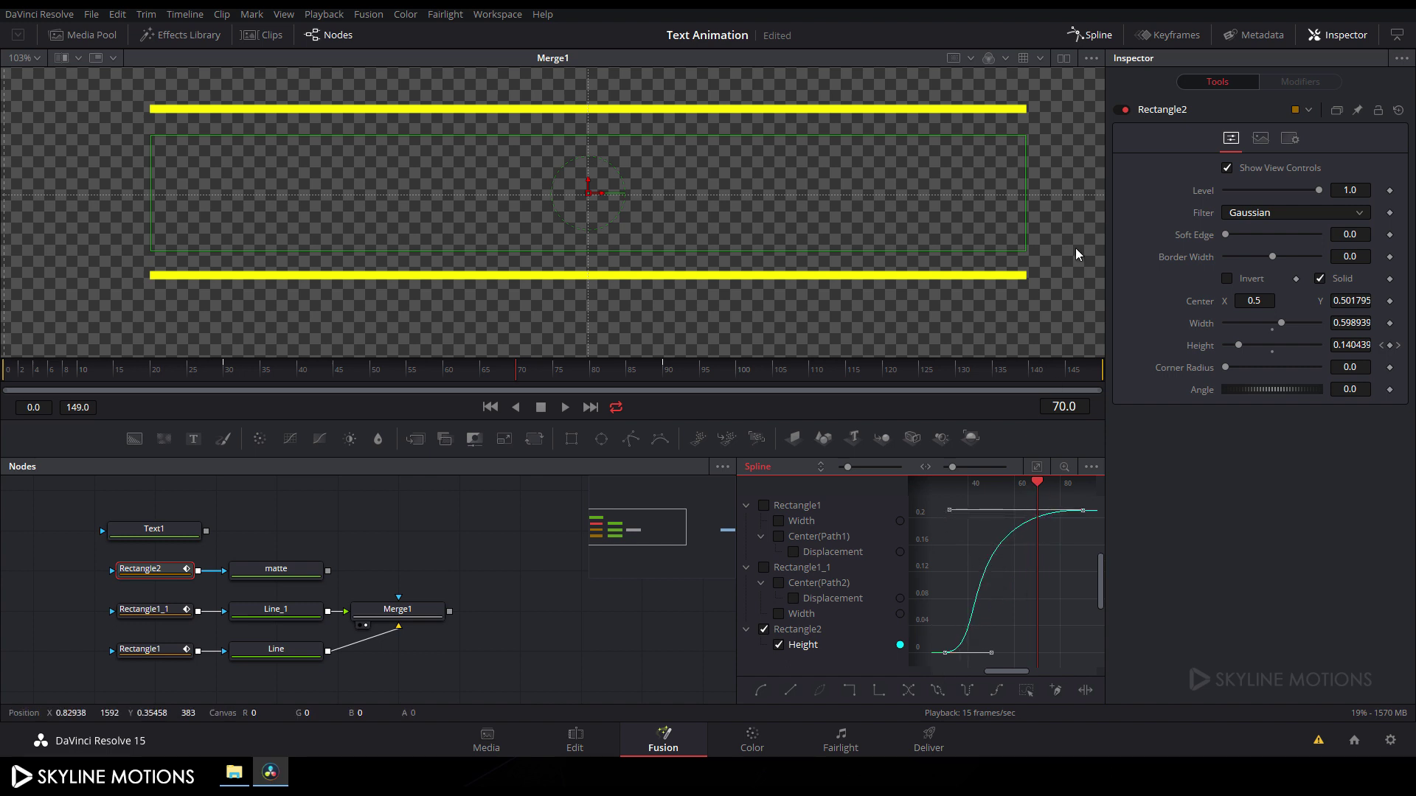
click(1104, 37)
drag(414, 369, 449, 369)
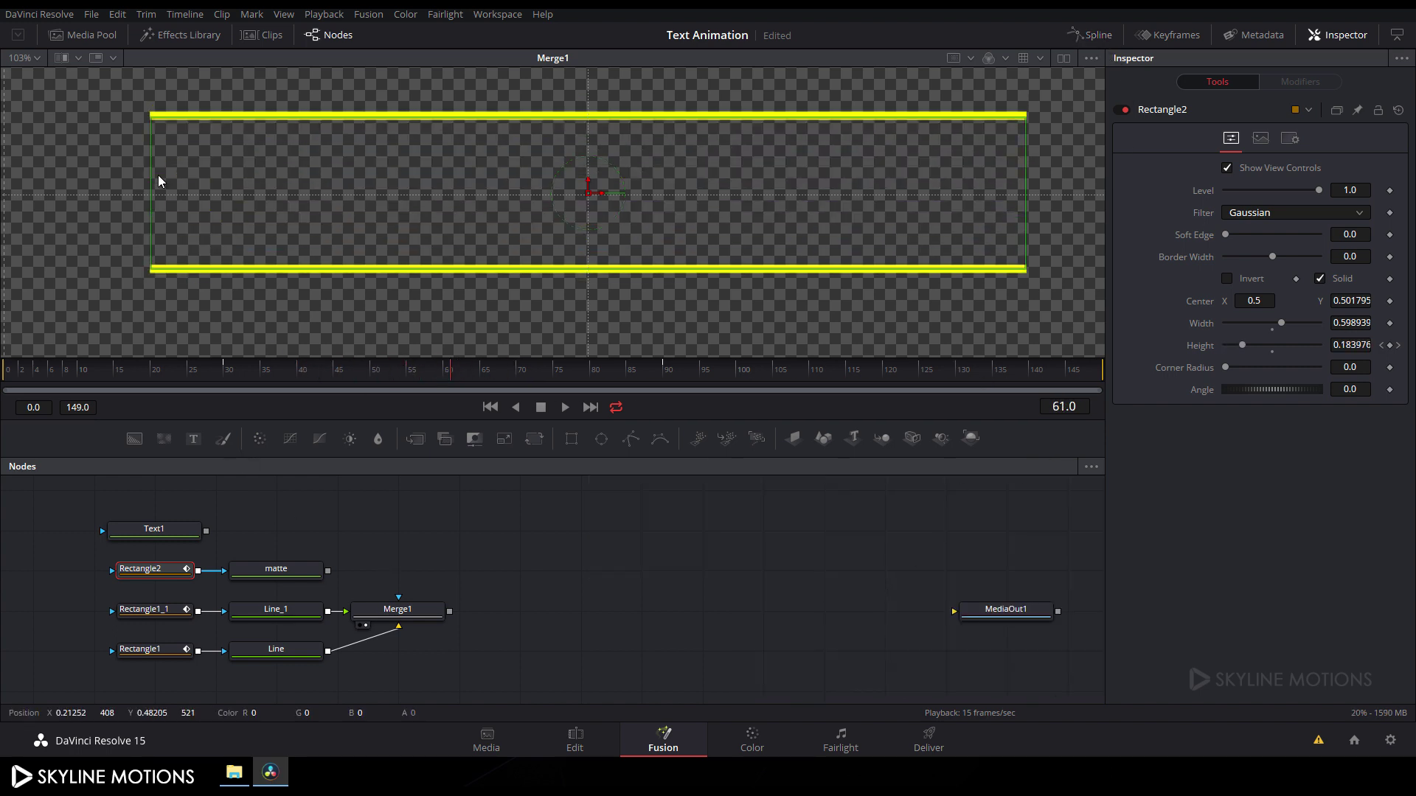
Add a Merge node above Merge1 with matte as its background and Text1 as its foreground.
click(36, 59)
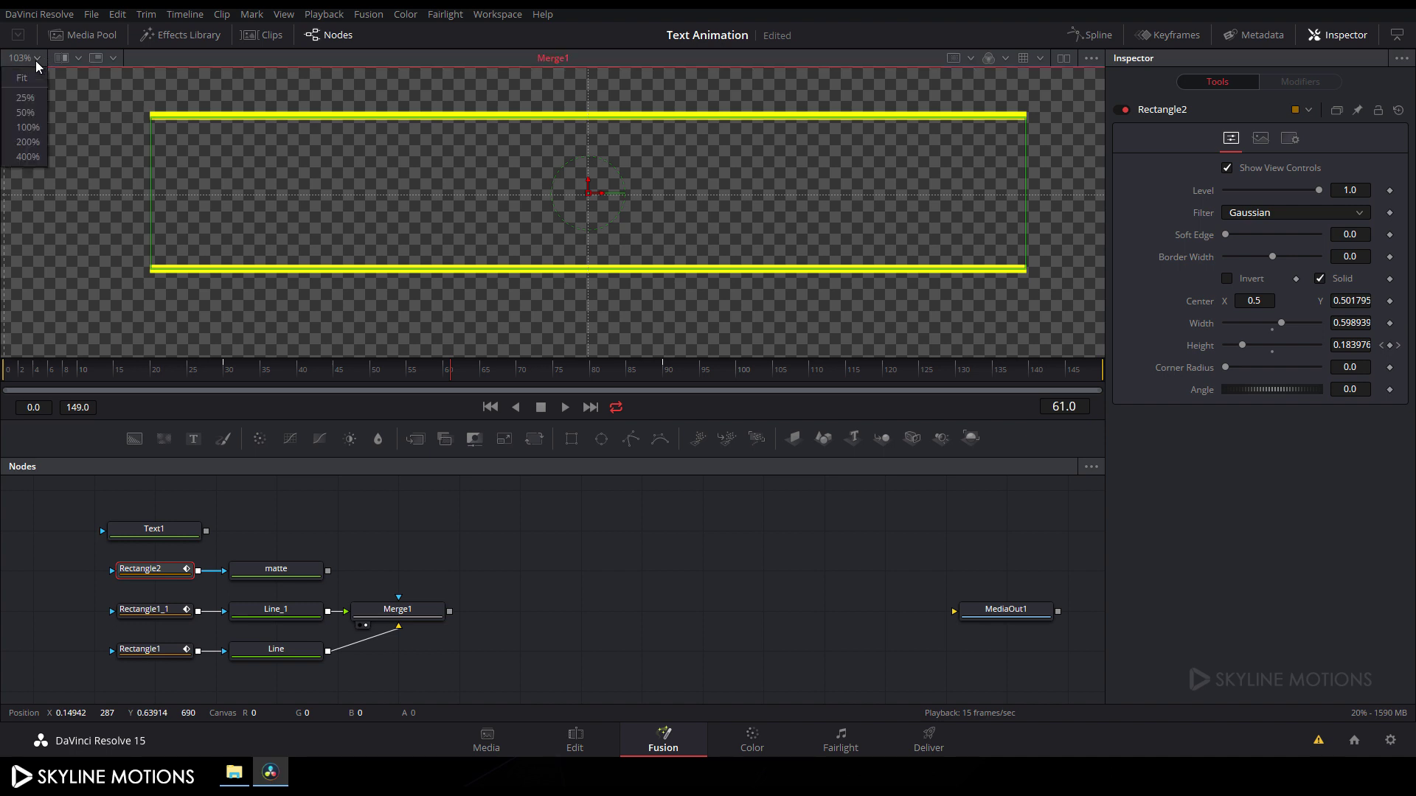
click(30, 78)
click(593, 599)
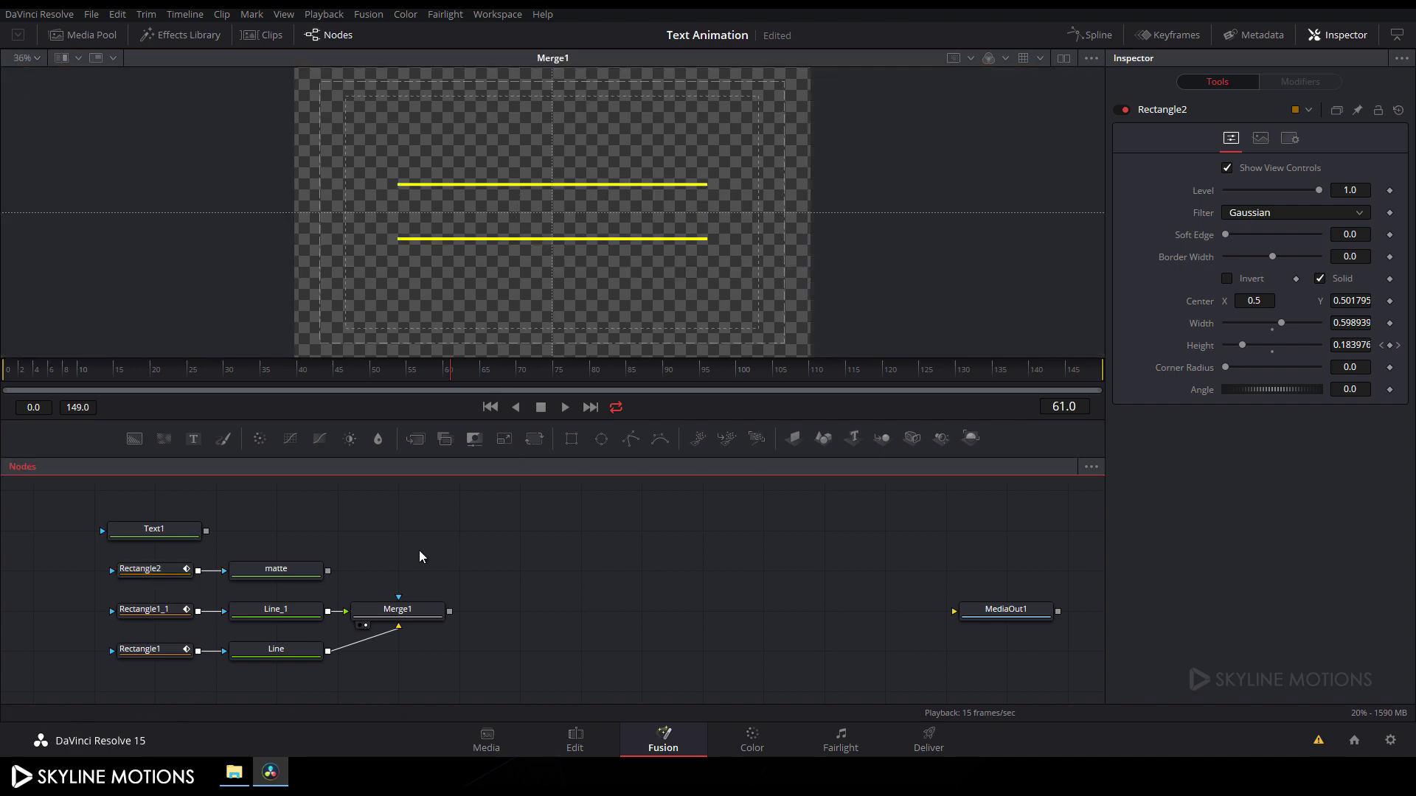
click(416, 440)
drag(413, 544, 493, 541)
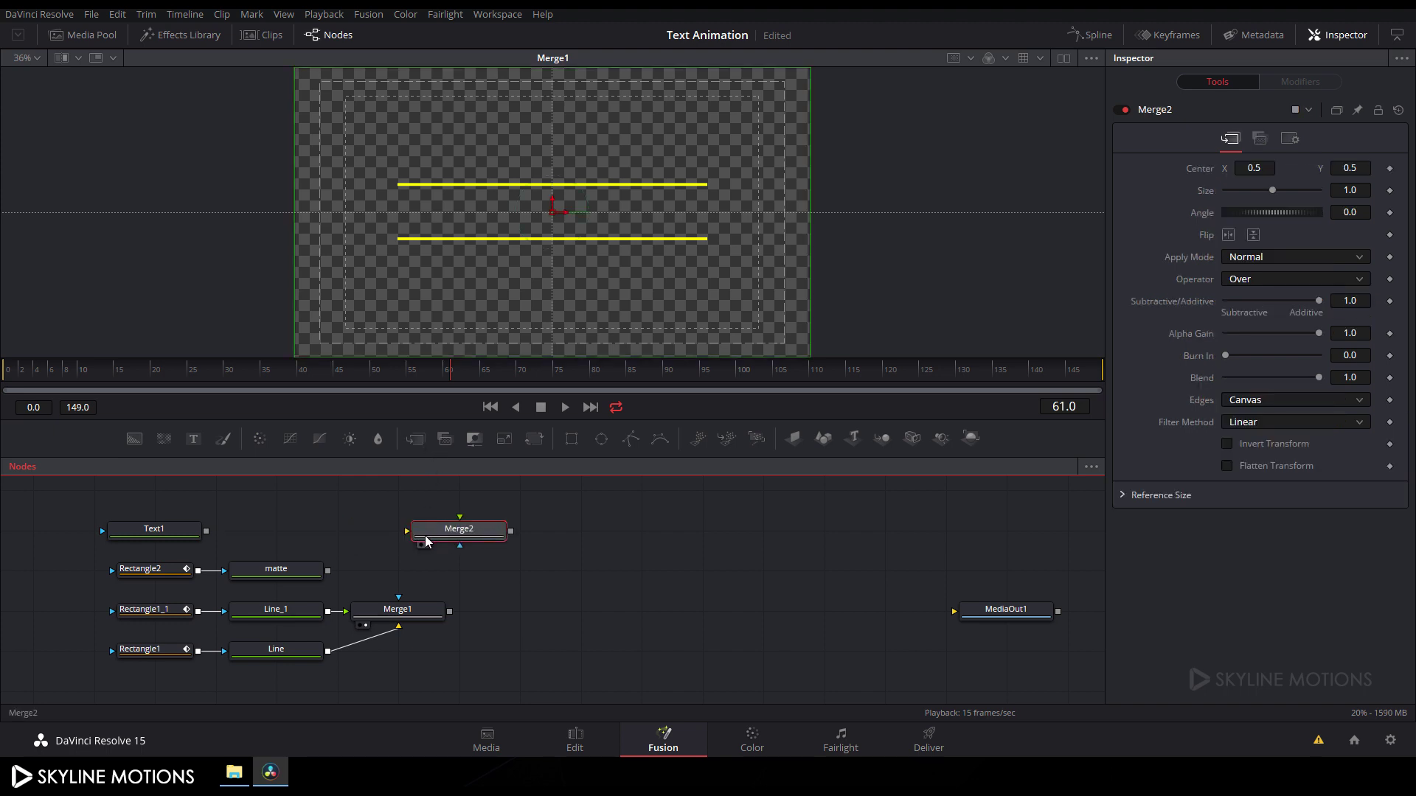
drag(328, 571, 103, 528)
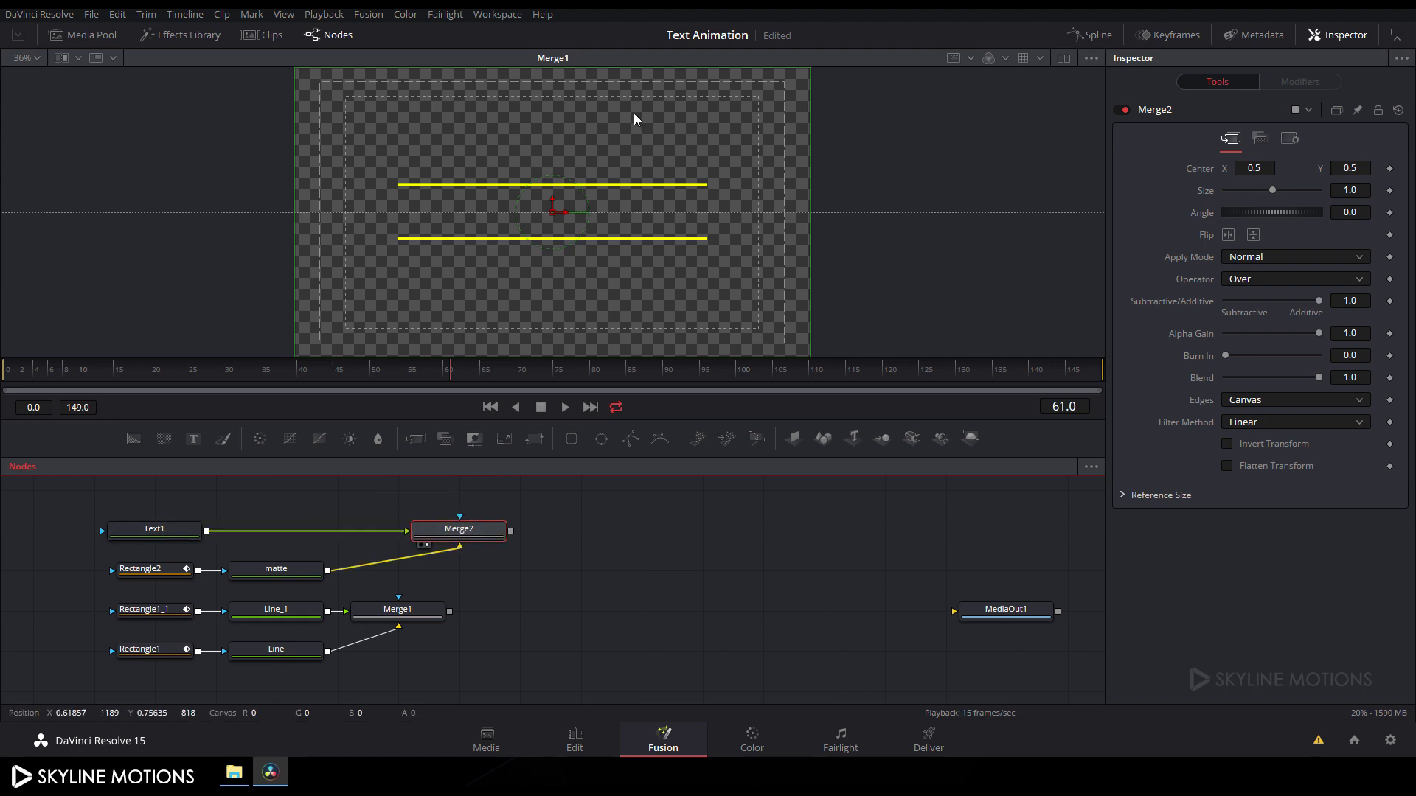
Show Merge2 in the viewer and set its Operator to In so the matte limits the text.
key(1)
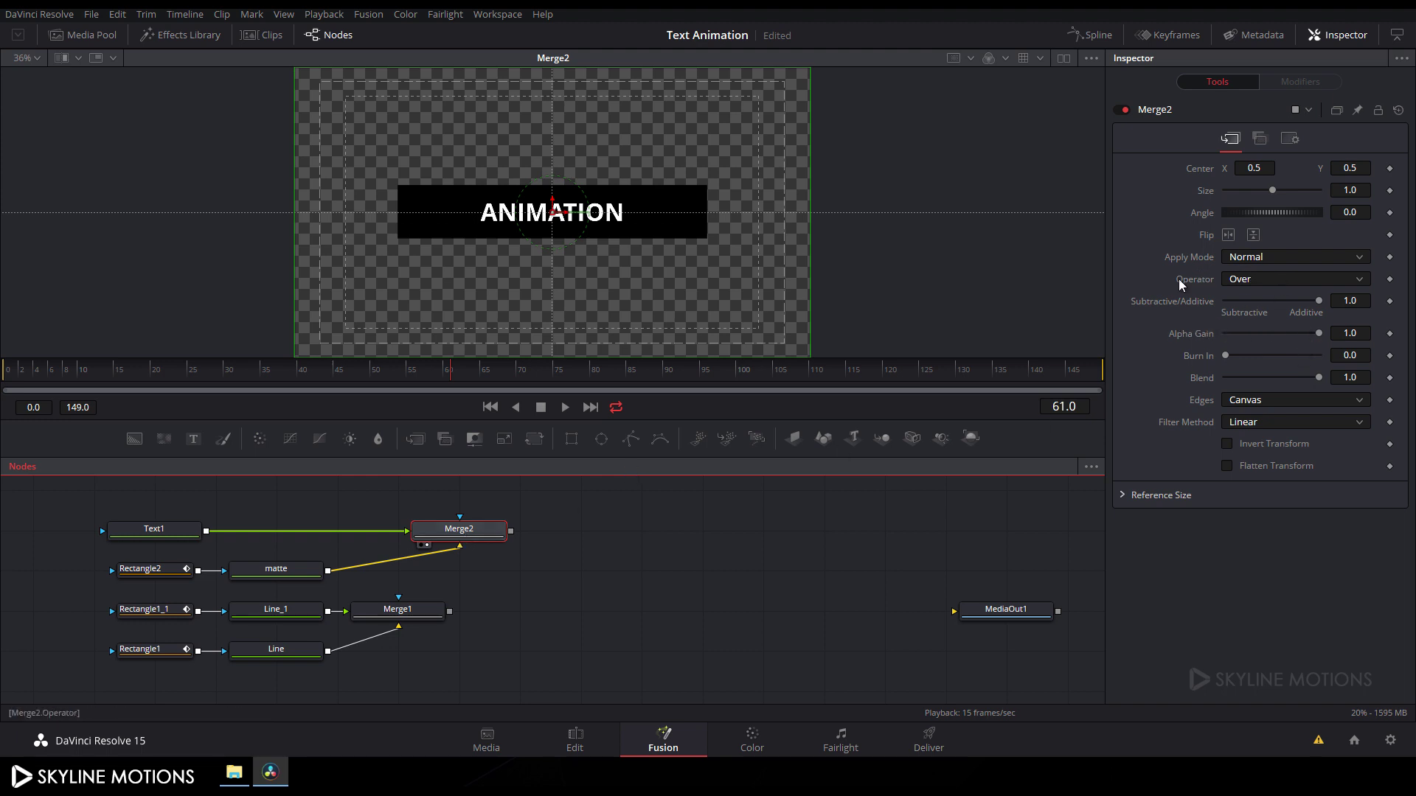
click(1254, 279)
click(1249, 302)
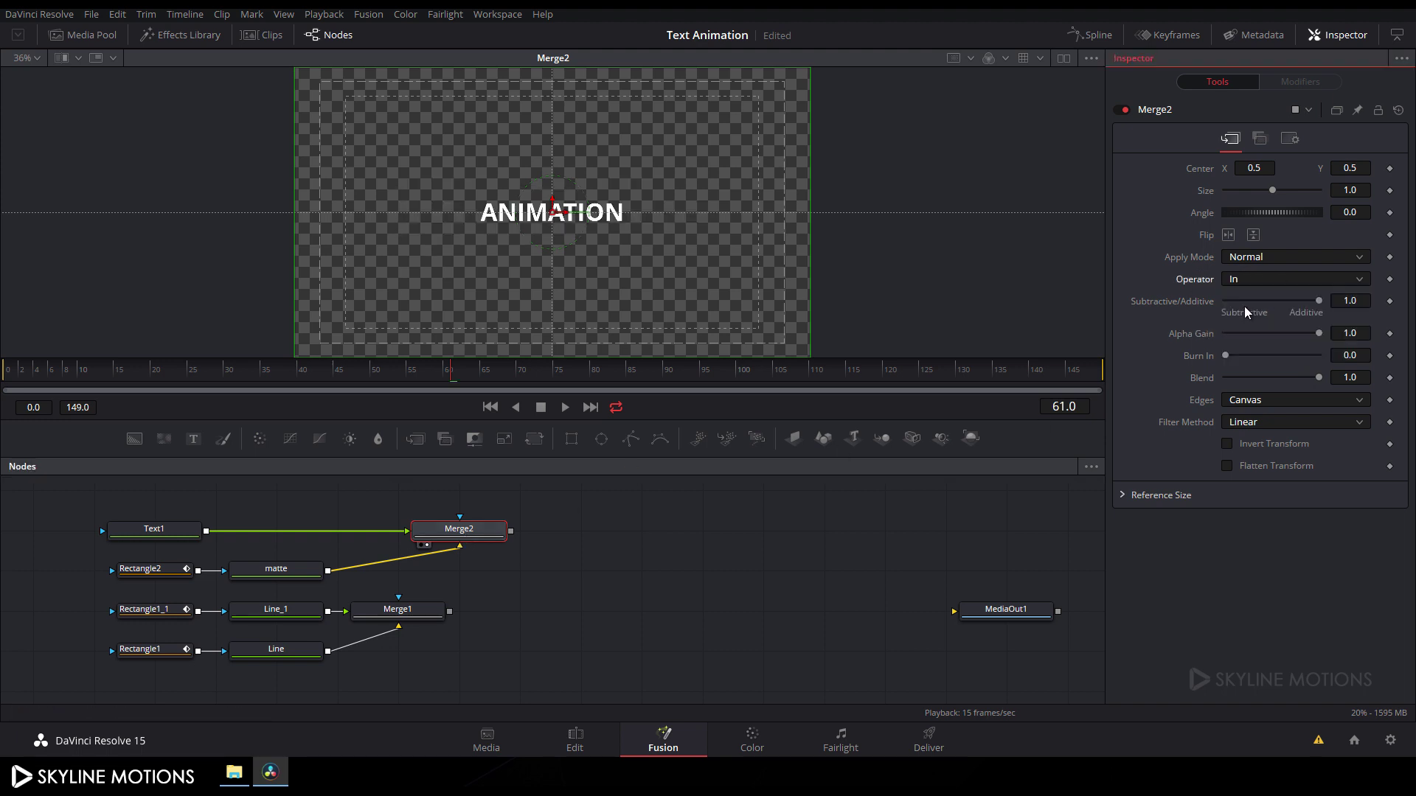
Set Text1's font to Century Gothic in the Regular style and enlarge its size to about 0.1575.
click(109, 529)
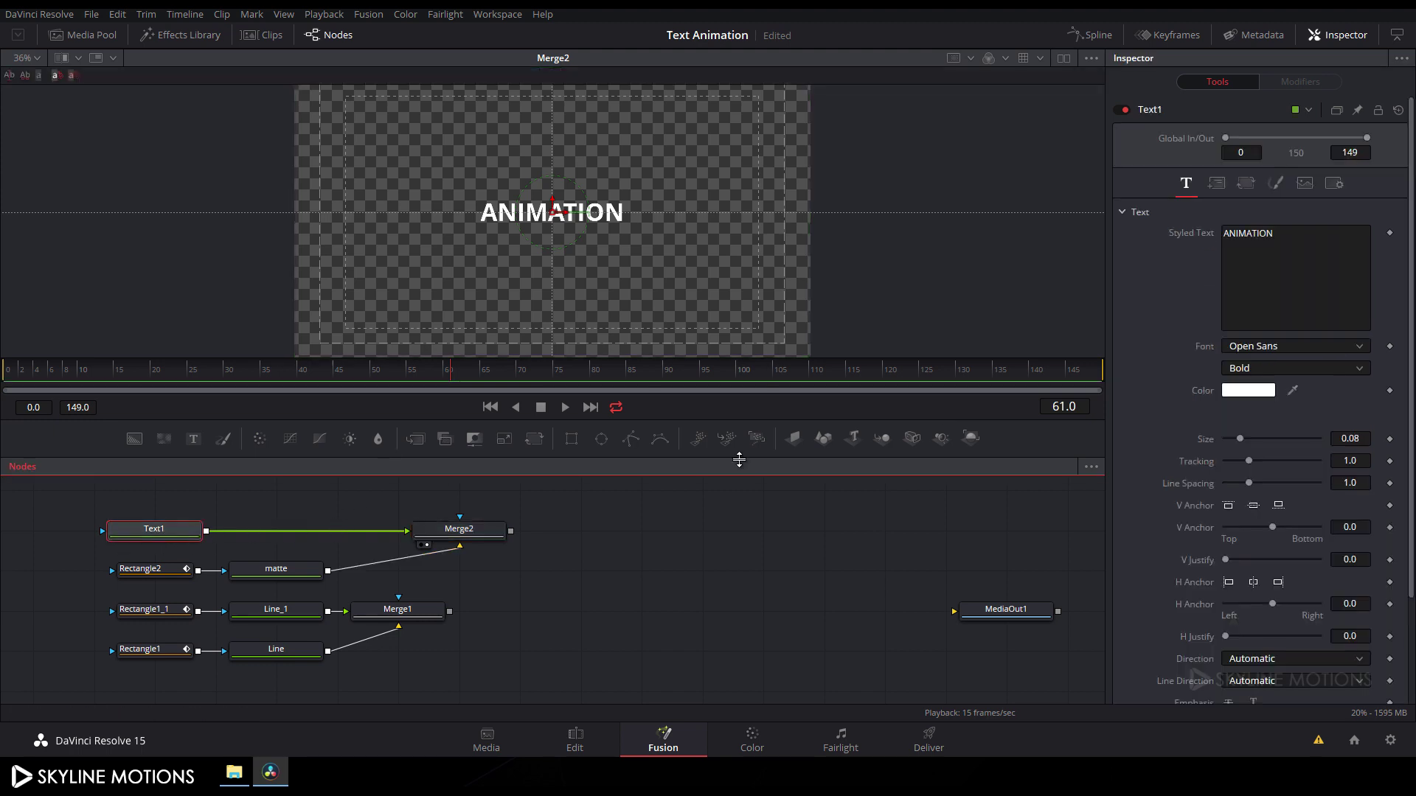
click(1283, 347)
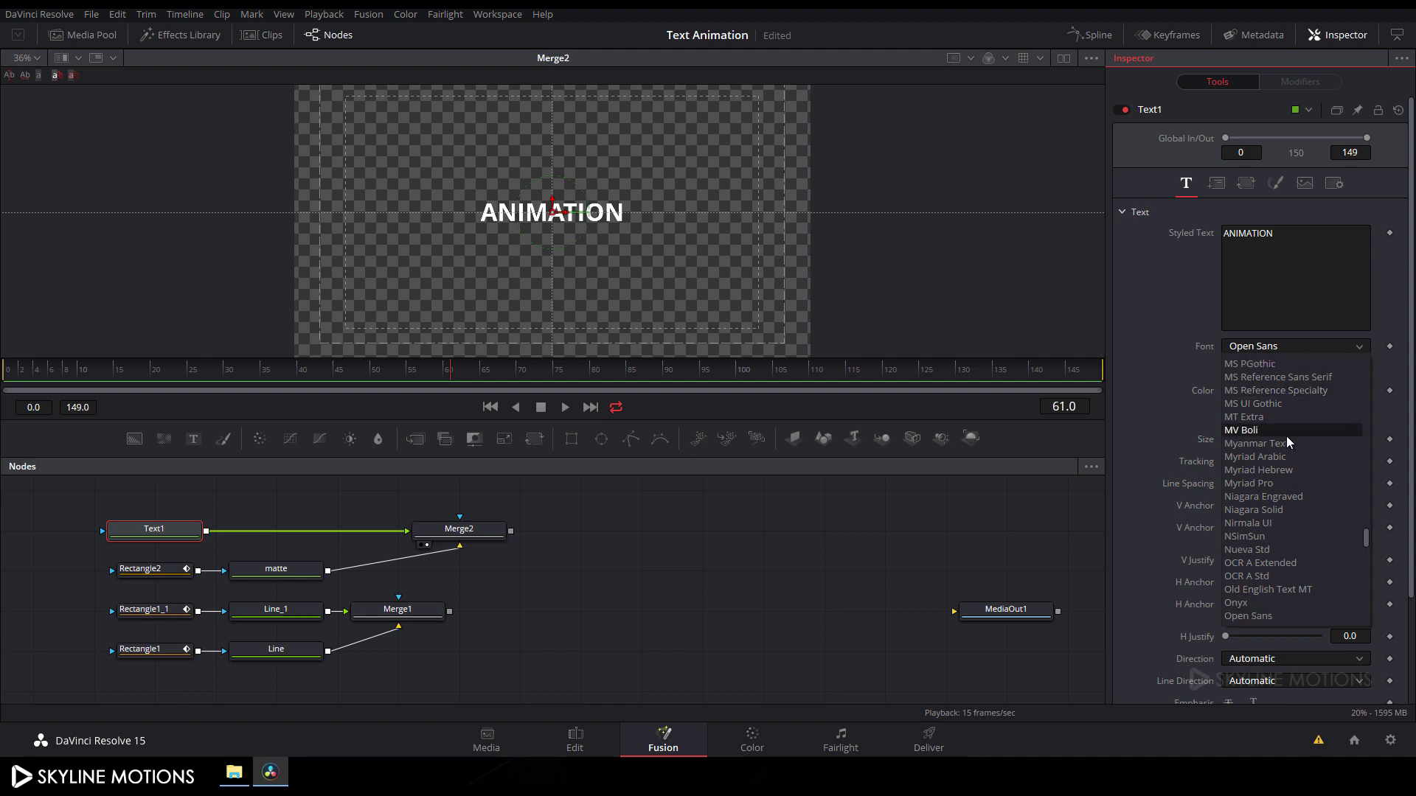
scroll(1286, 441, up, 15)
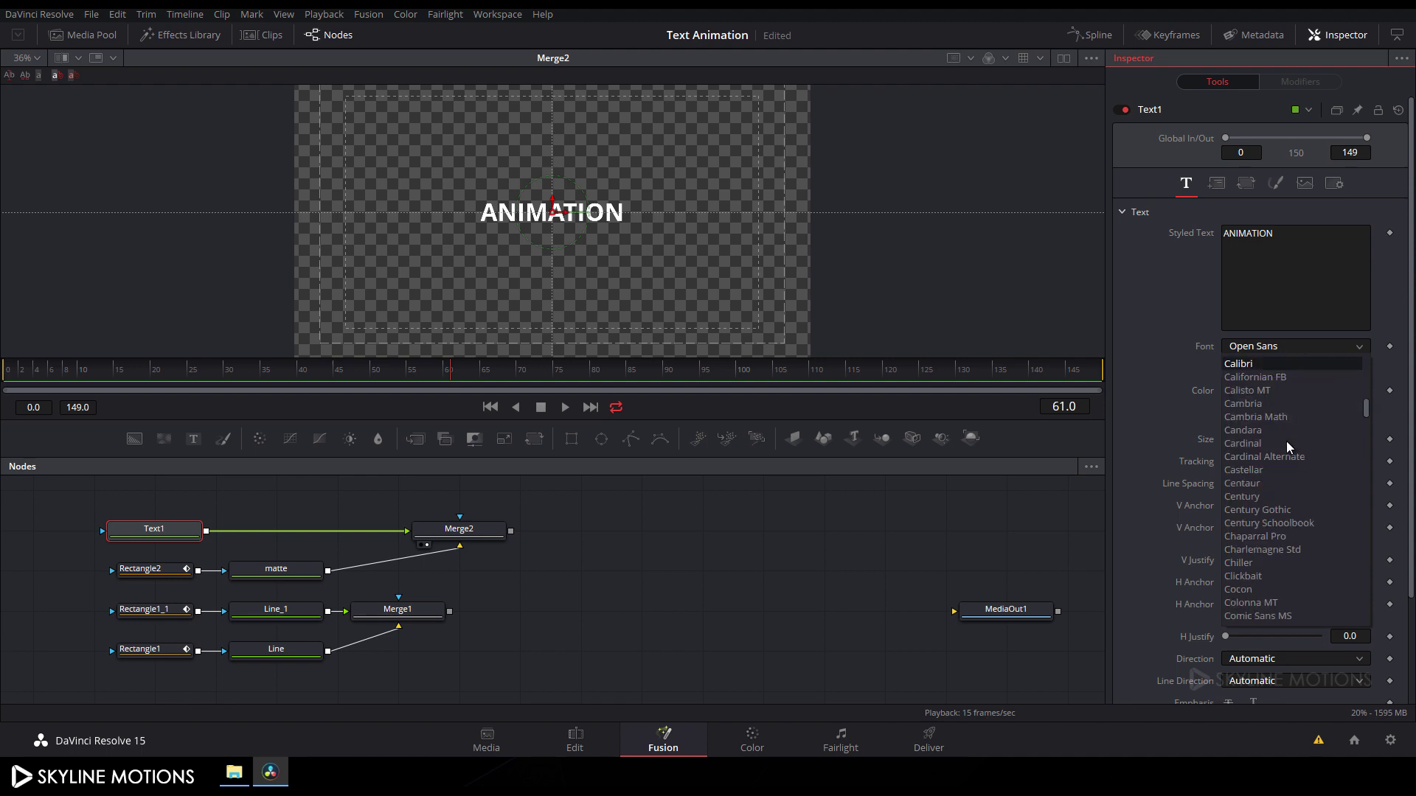
click(1258, 511)
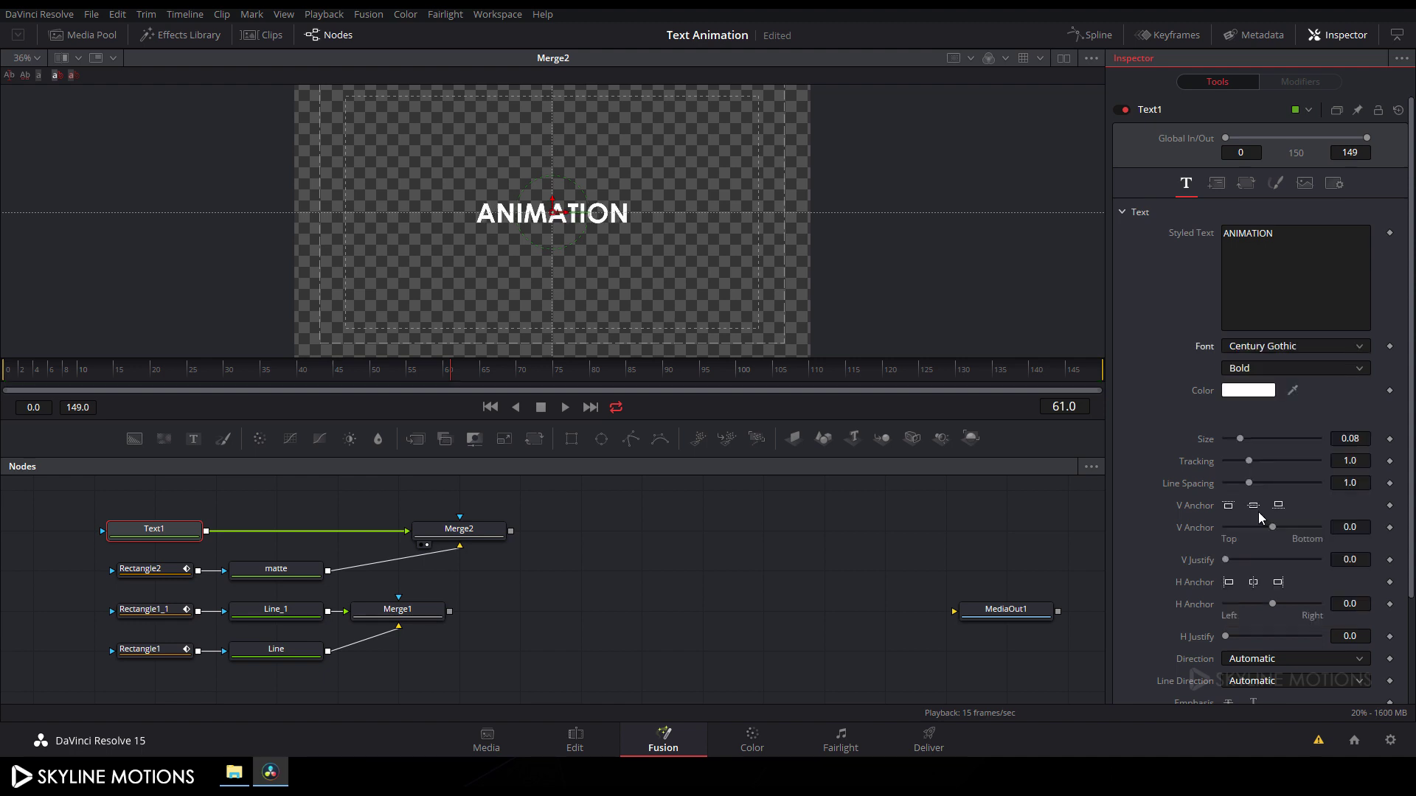
click(1257, 366)
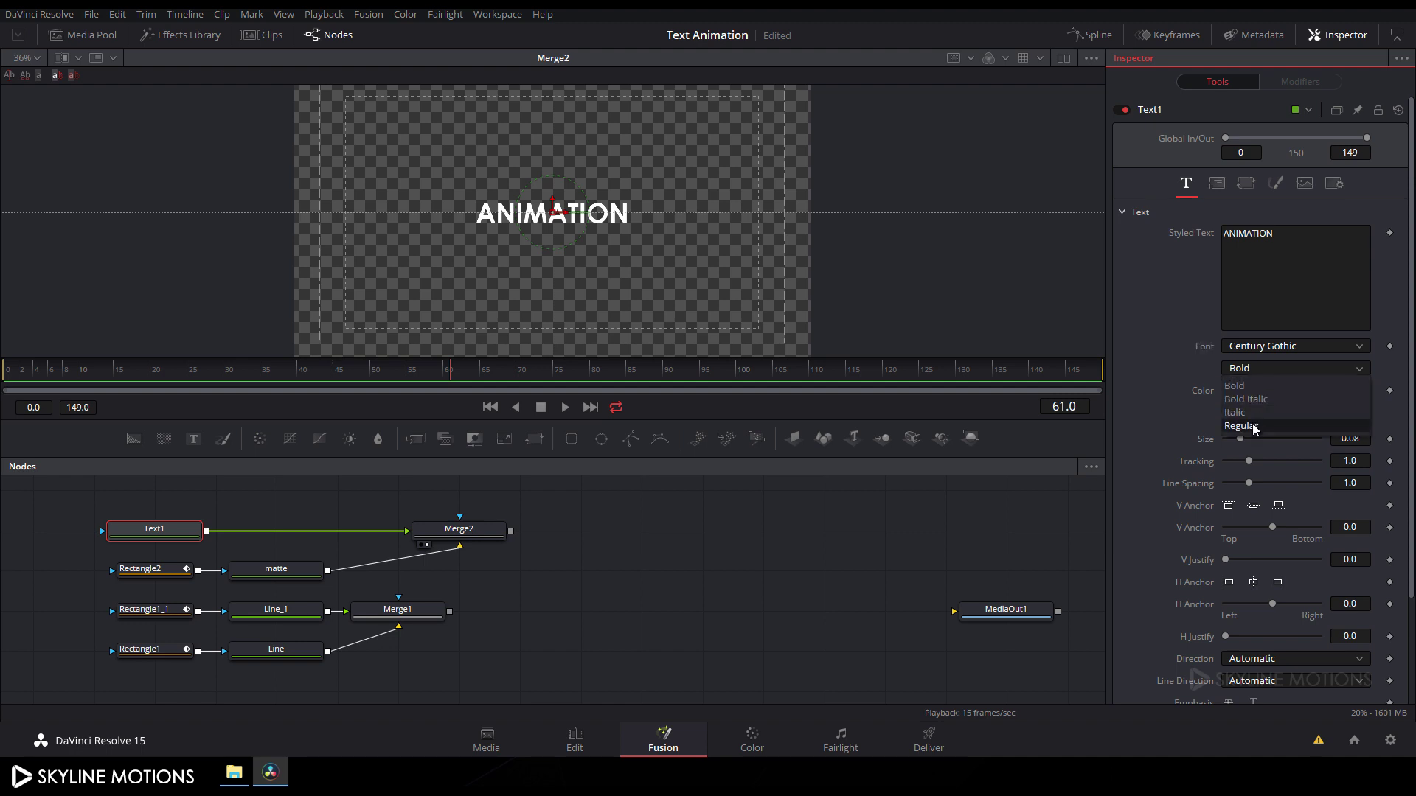
click(1251, 421)
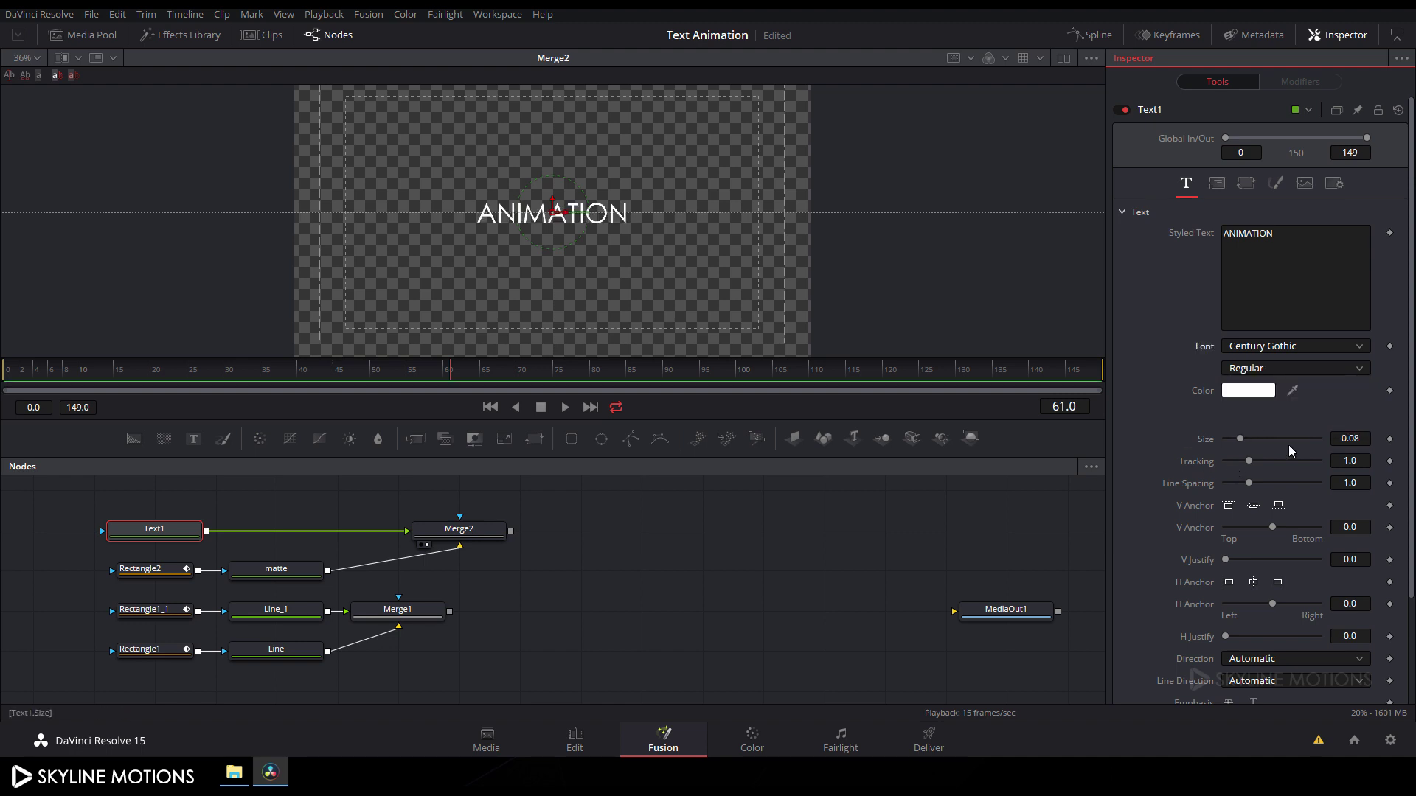
drag(1242, 439, 1255, 436)
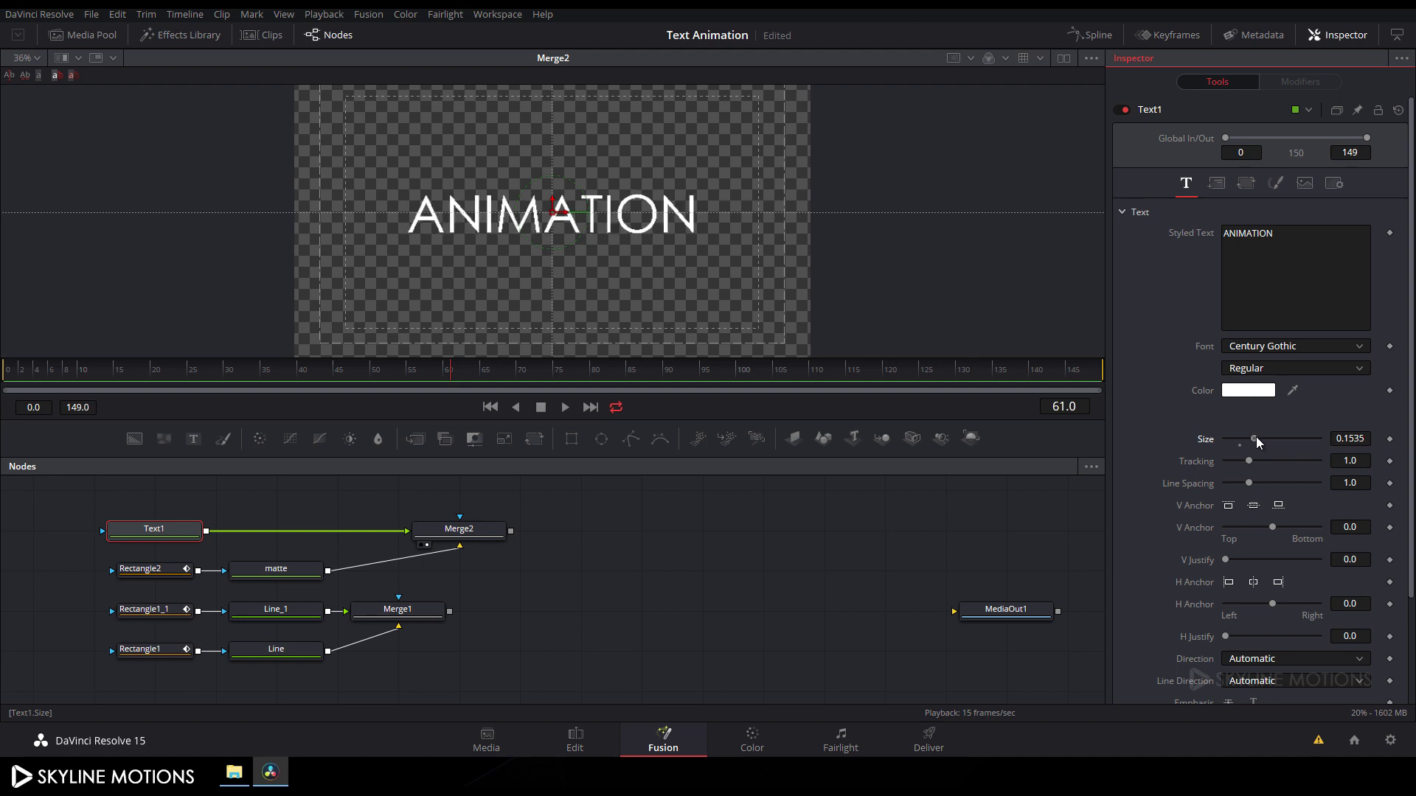
Align Merge2 above Merge1, add a Merge combining Merge2 as background with Merge1 as foreground, and show it in the viewer.
drag(478, 536, 417, 536)
click(525, 554)
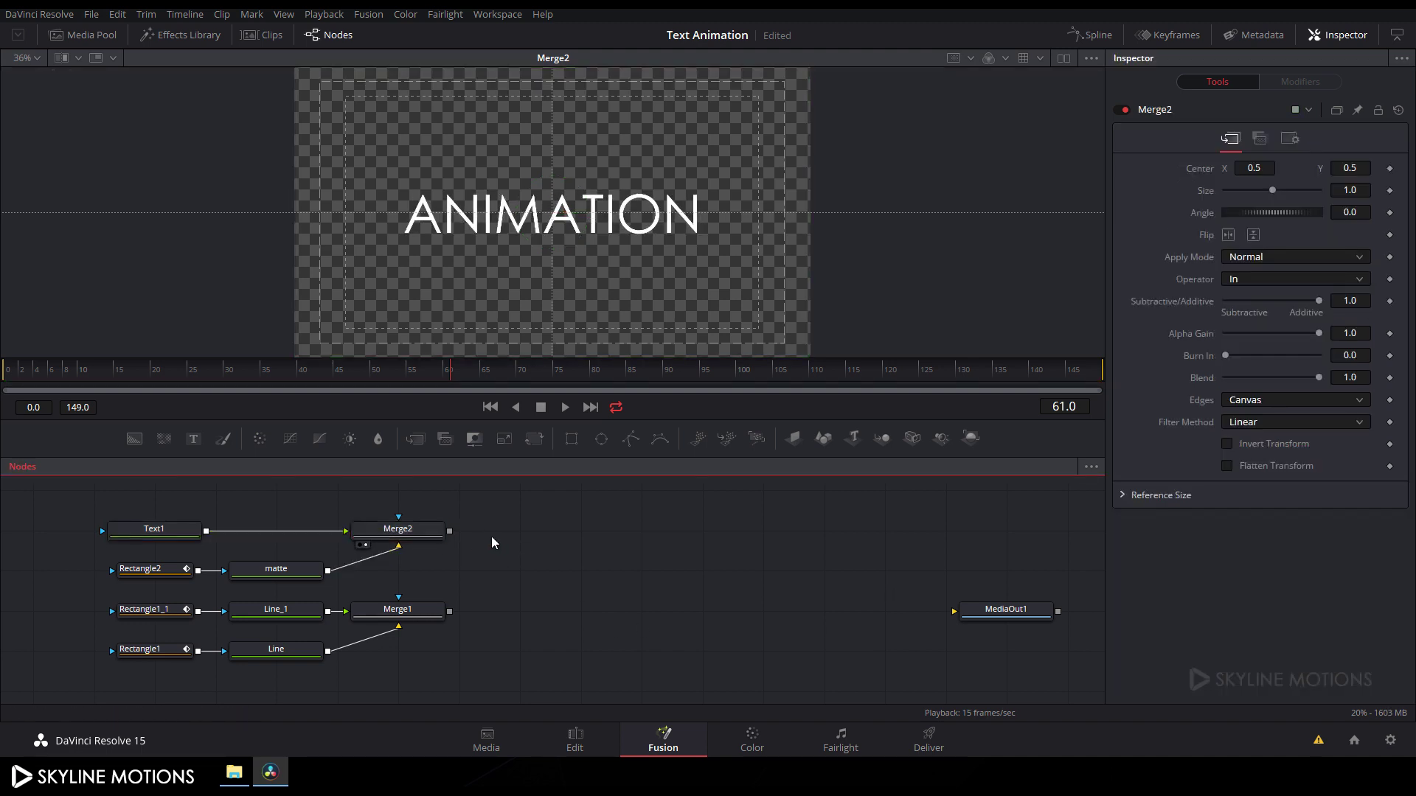
click(423, 440)
drag(510, 543, 568, 543)
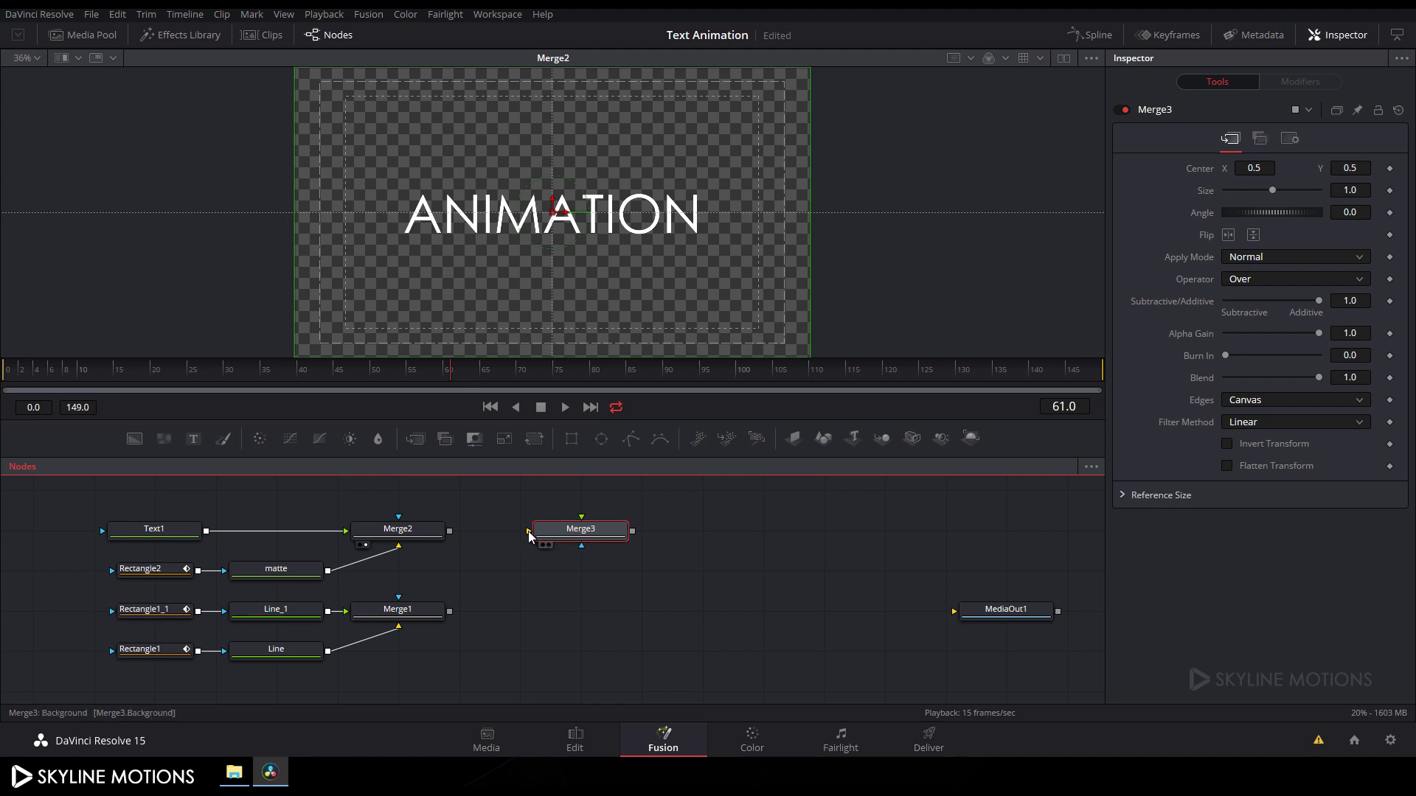
drag(528, 533, 430, 535)
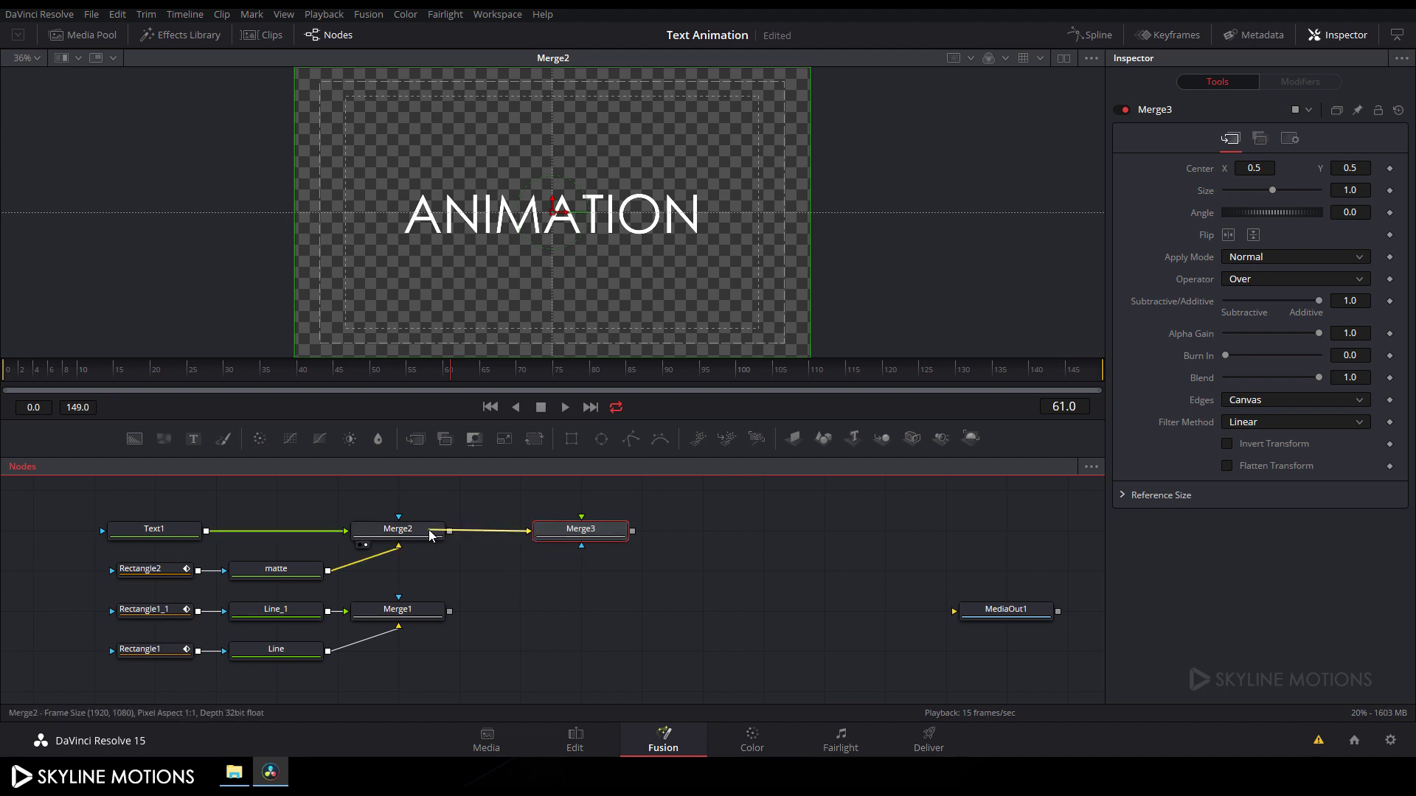
drag(449, 611, 584, 552)
key(1)
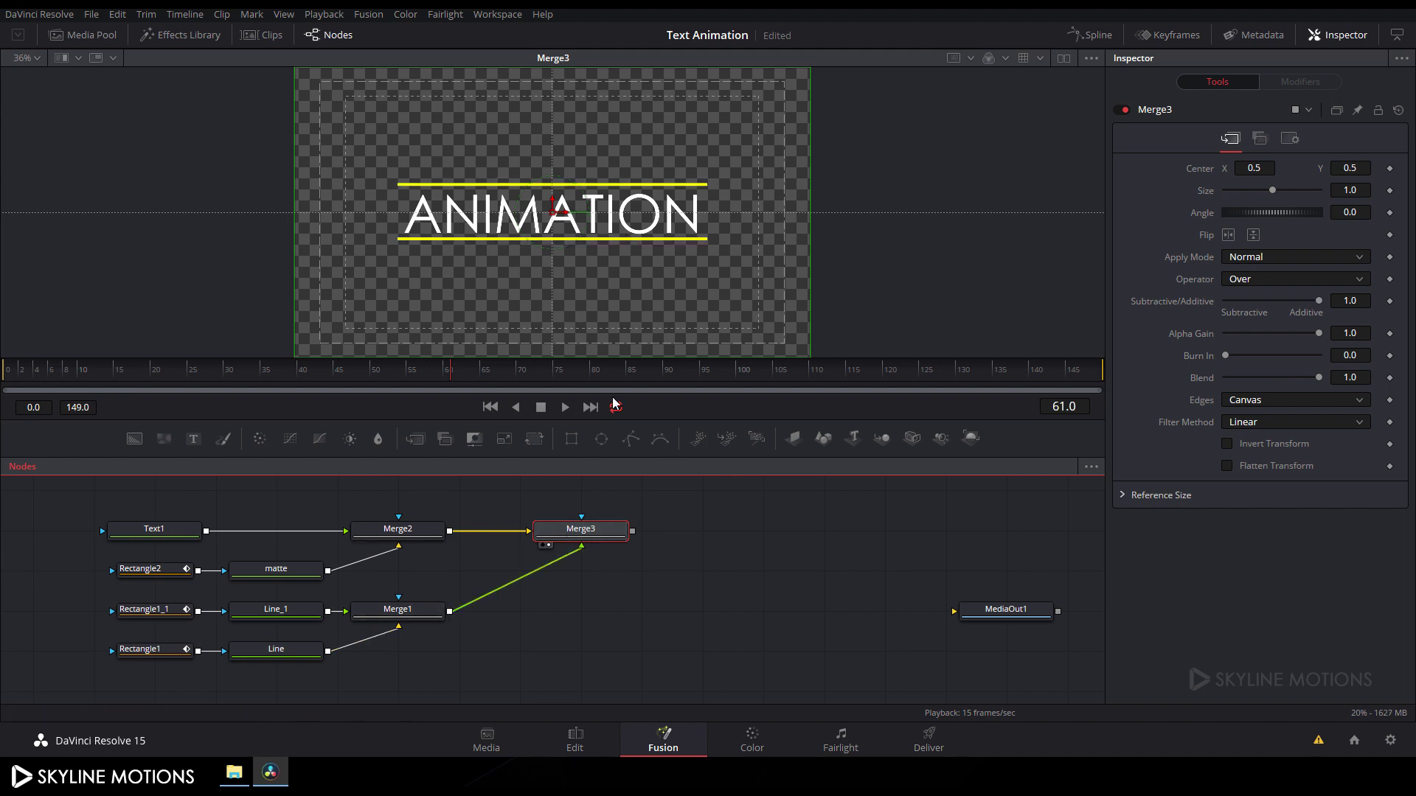
Scrub through the composition to review how the two yellow lines reveal the text.
scroll(572, 268, up, 2)
click(573, 268)
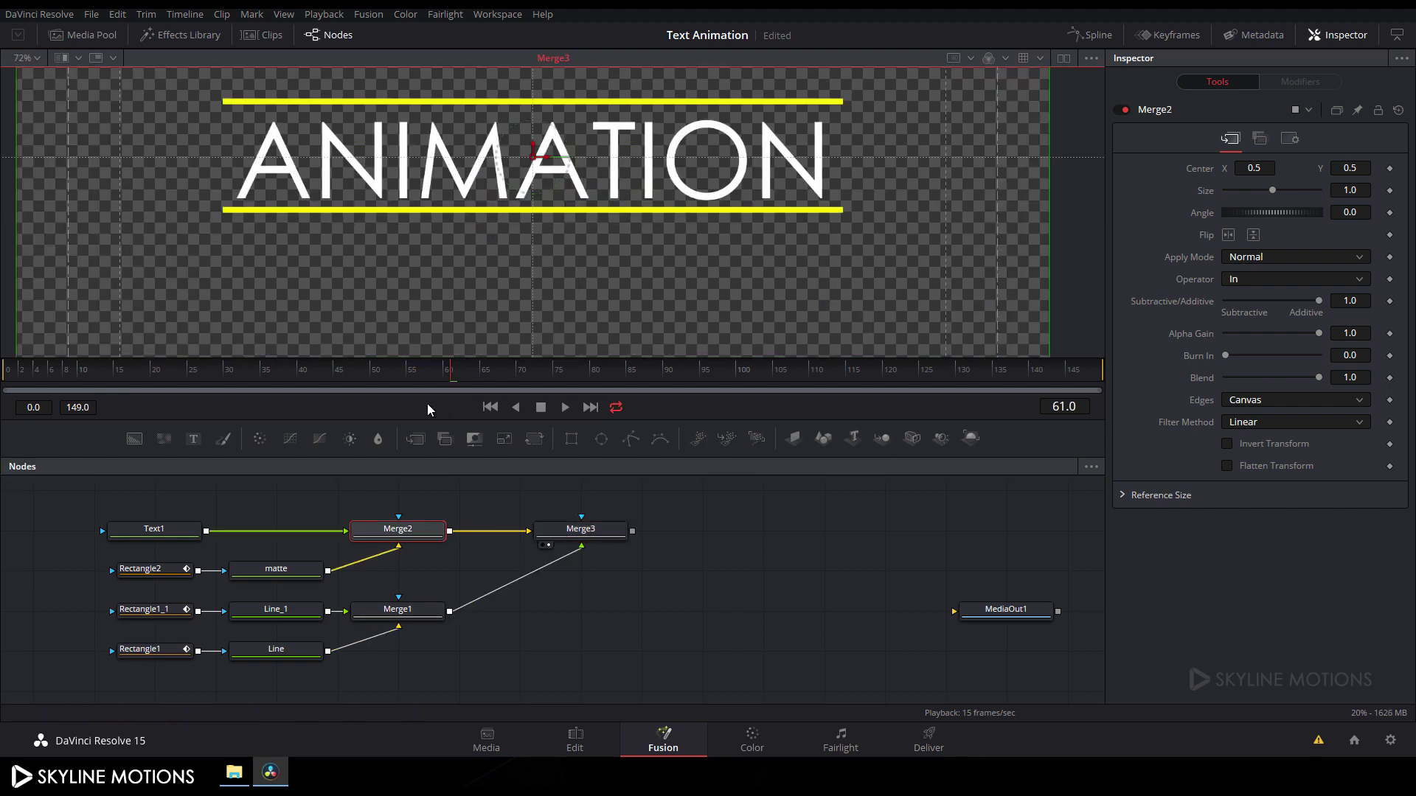
drag(389, 370, 845, 382)
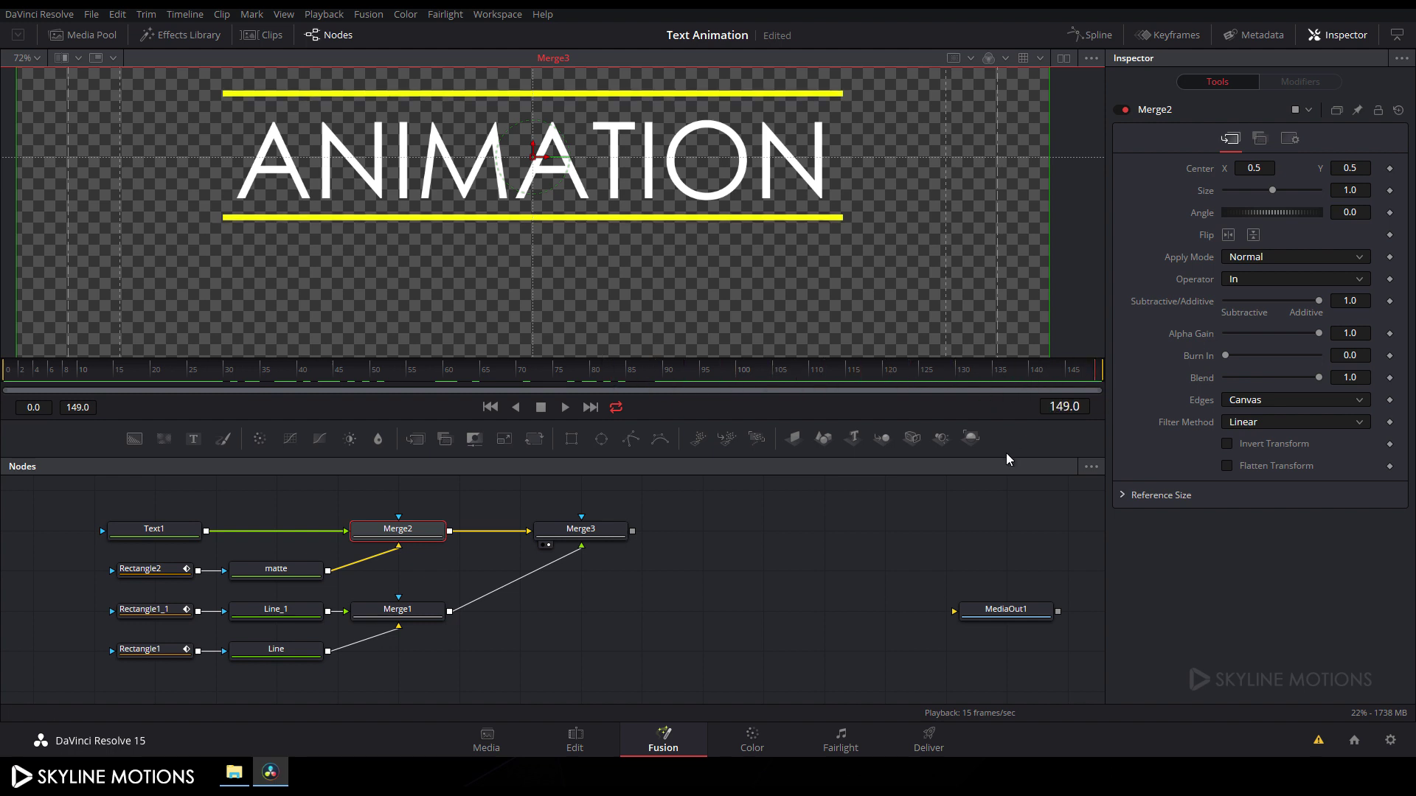
Animate Text1's Size with a keyframe at frame 149 and a smaller value of about 0.11 at frame 0, then scrub through it.
click(156, 532)
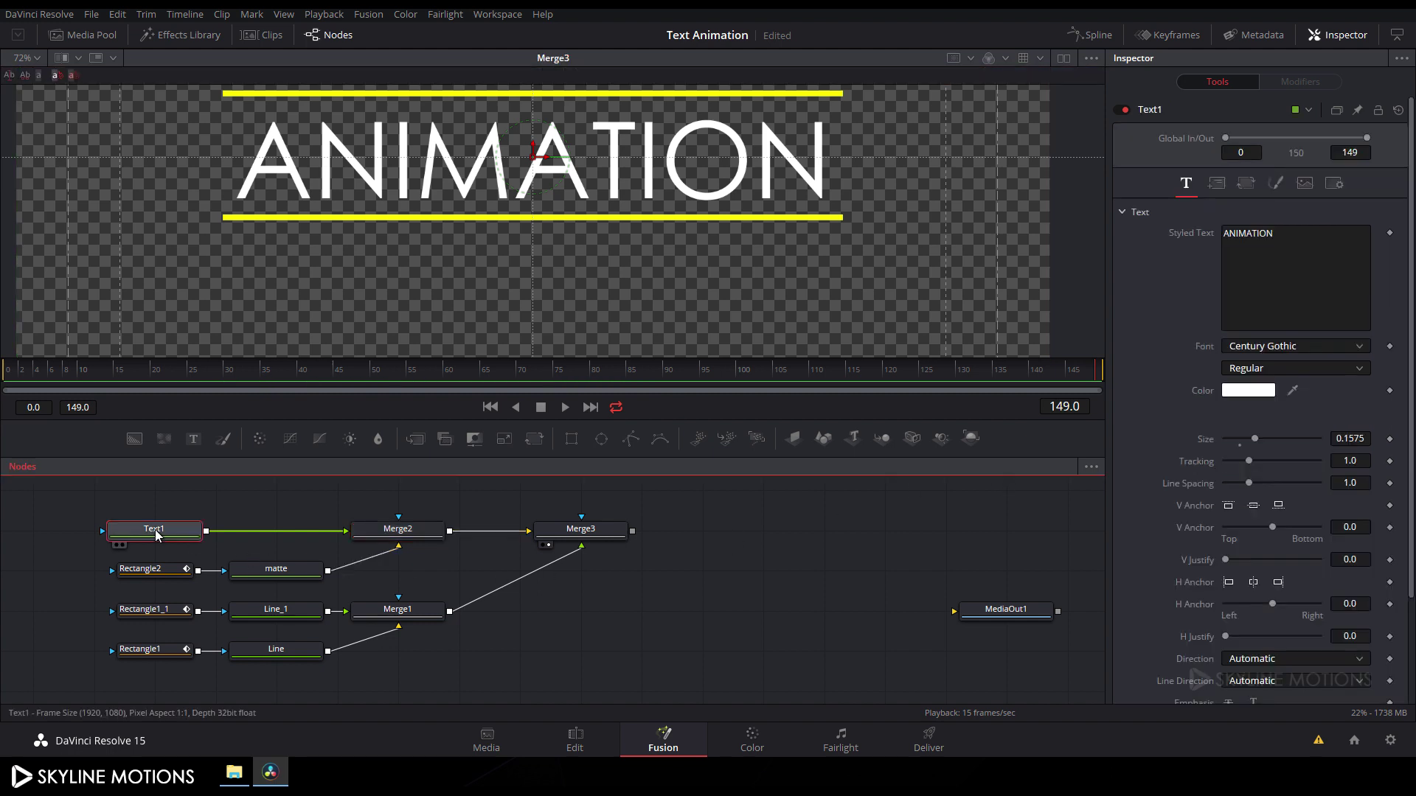
right_click(1202, 437)
click(1214, 445)
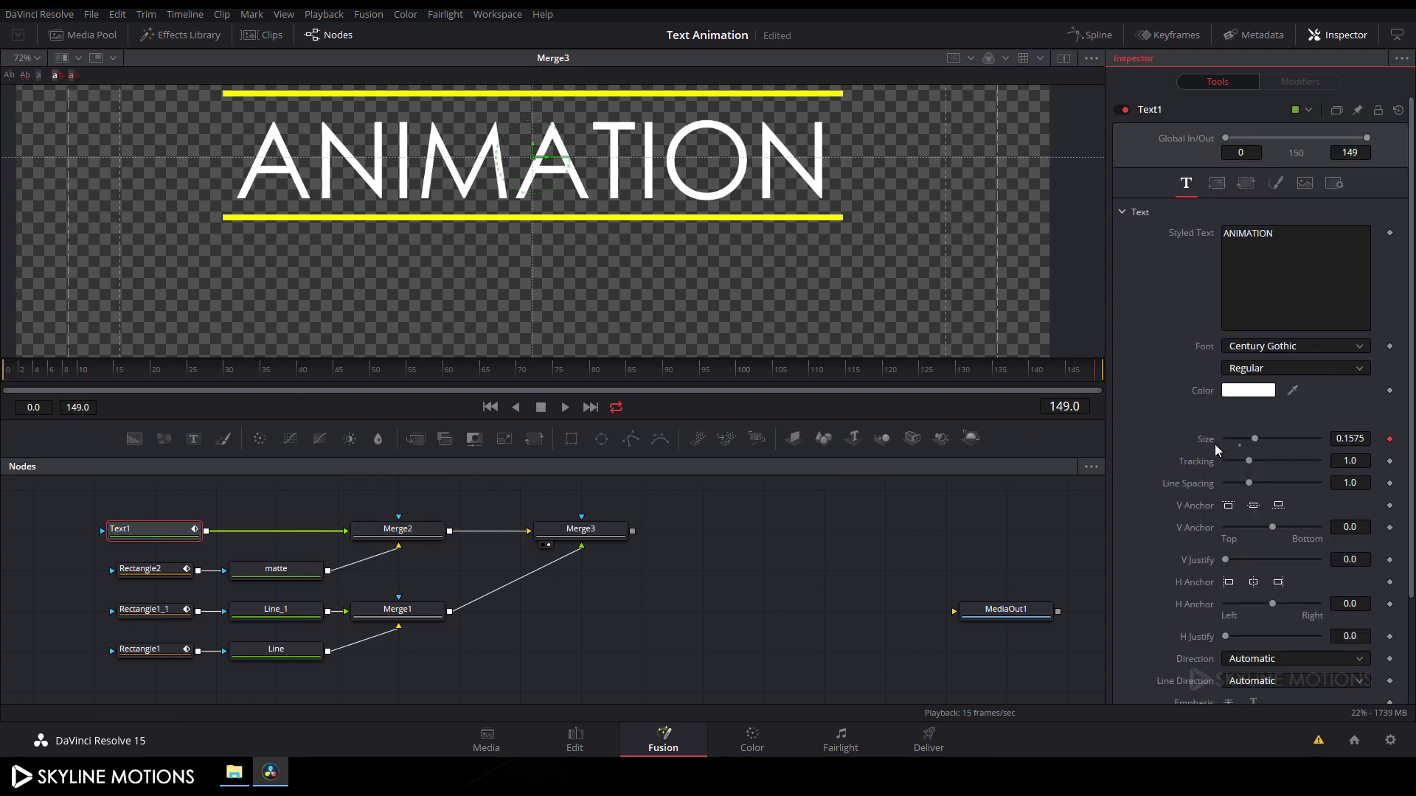
drag(590, 376, 2, 382)
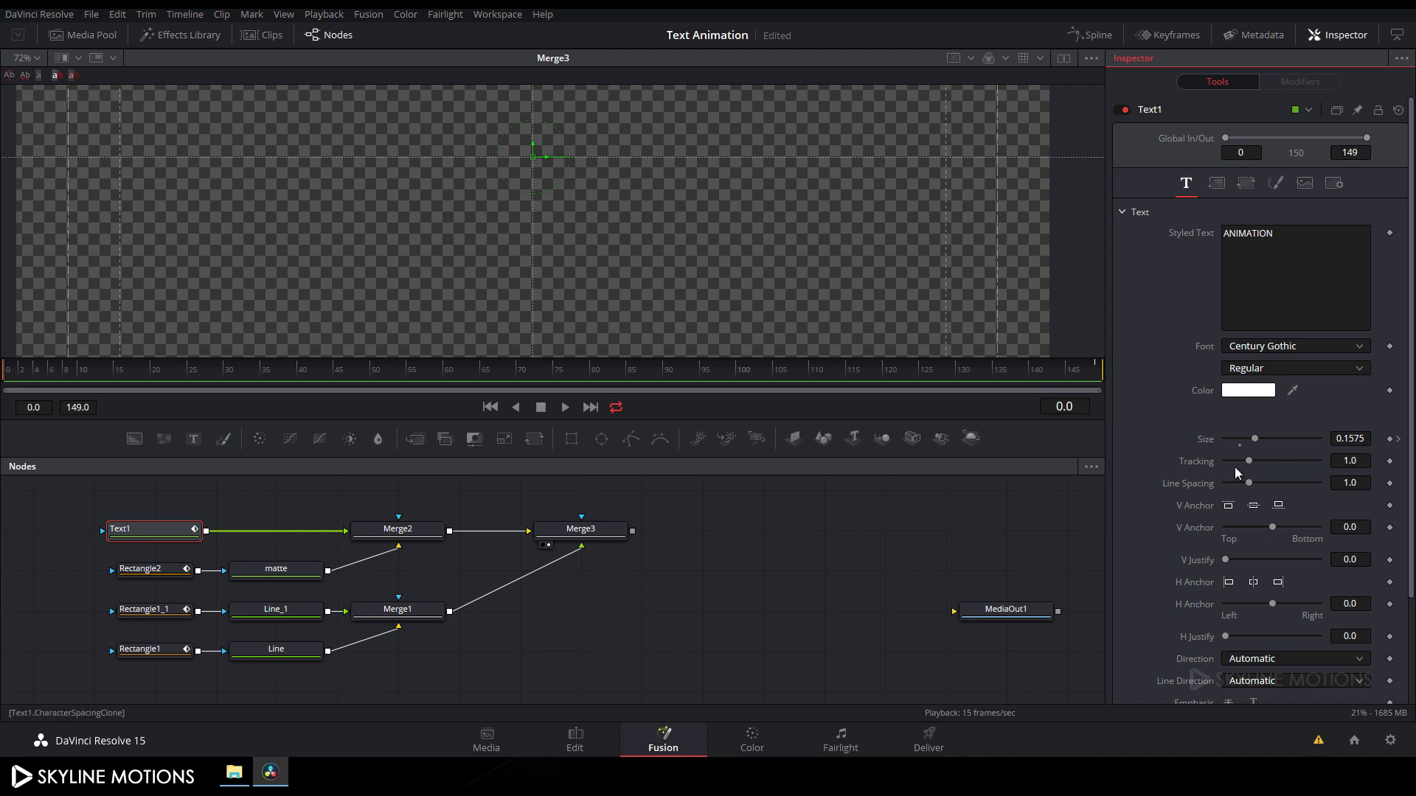
drag(1255, 439, 1246, 440)
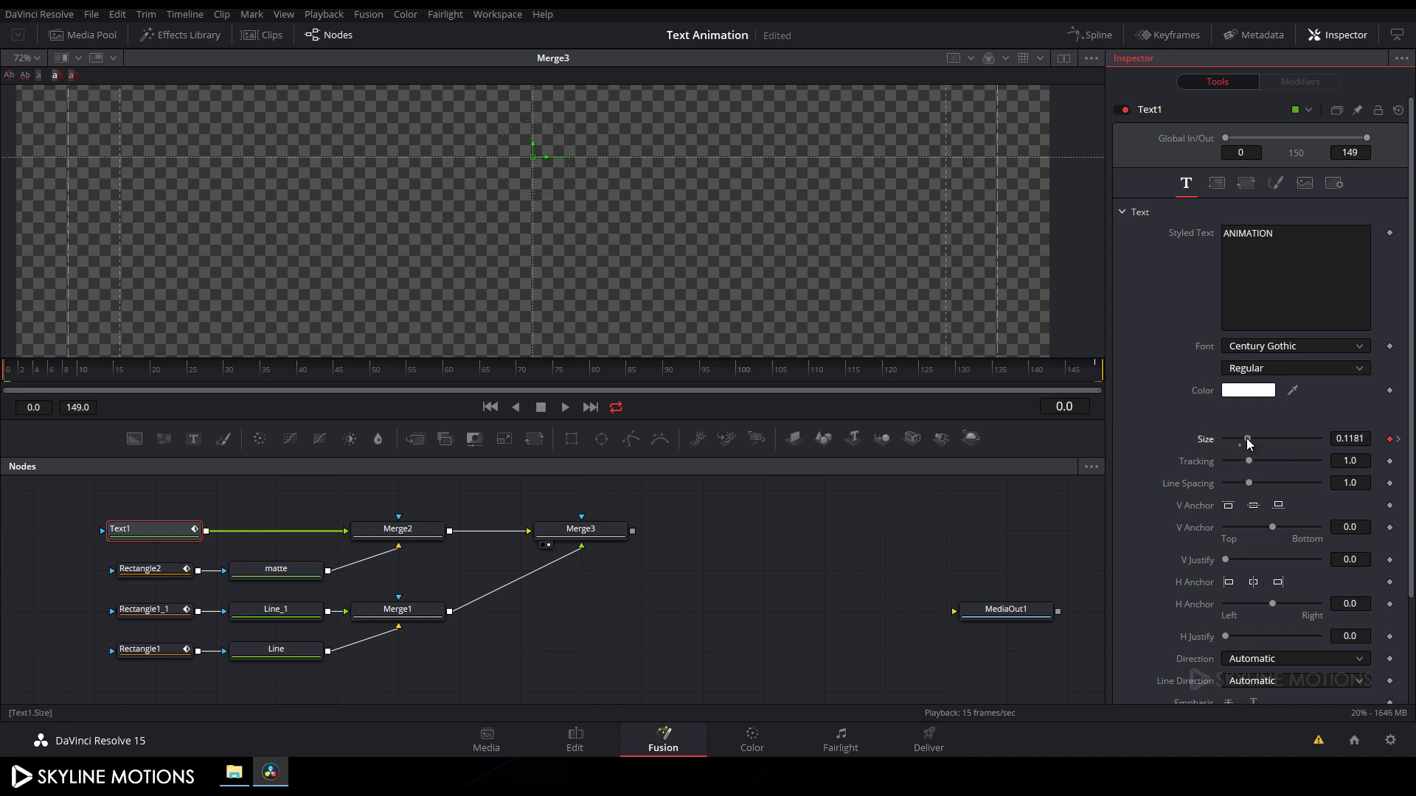
drag(164, 534, 223, 219)
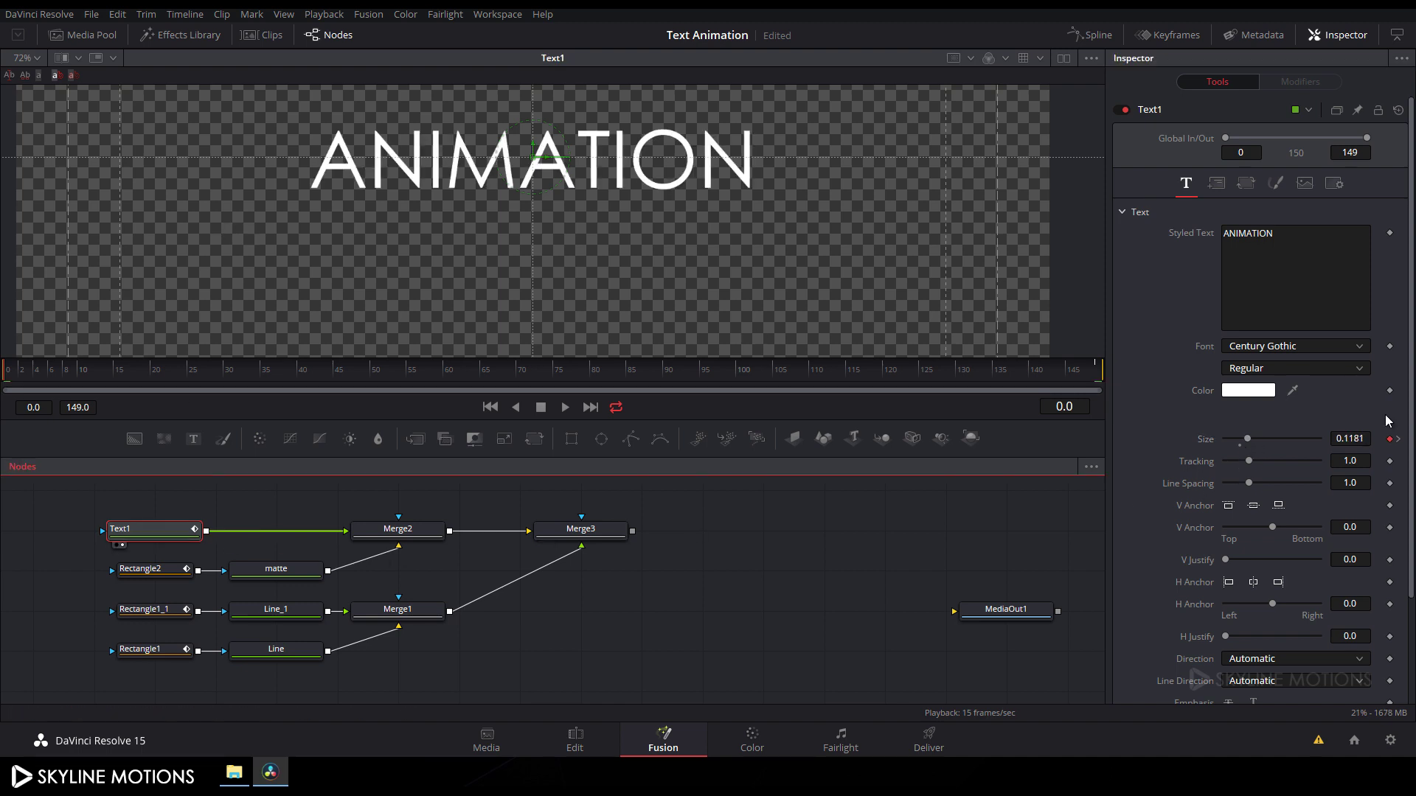
drag(1244, 438, 1245, 437)
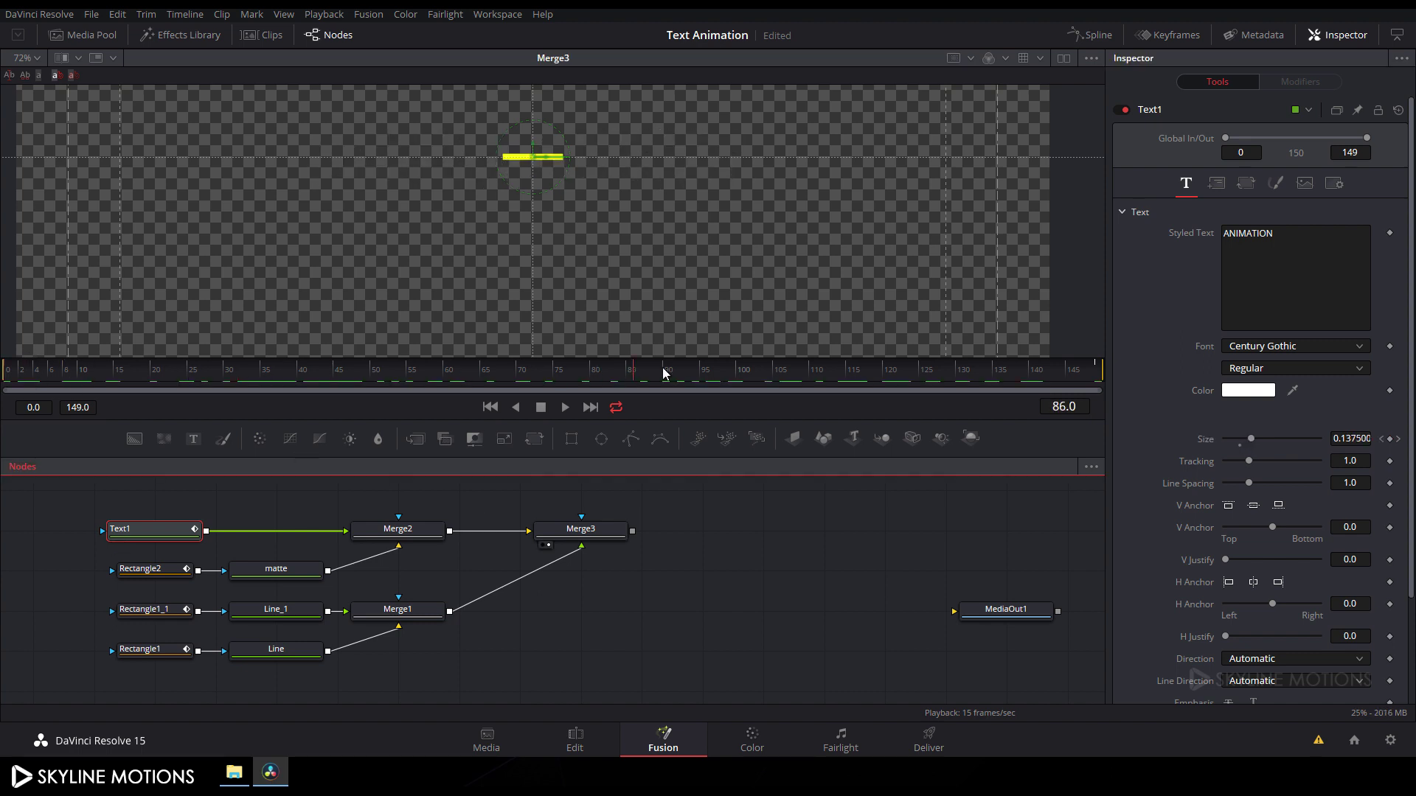
drag(663, 373, 1108, 379)
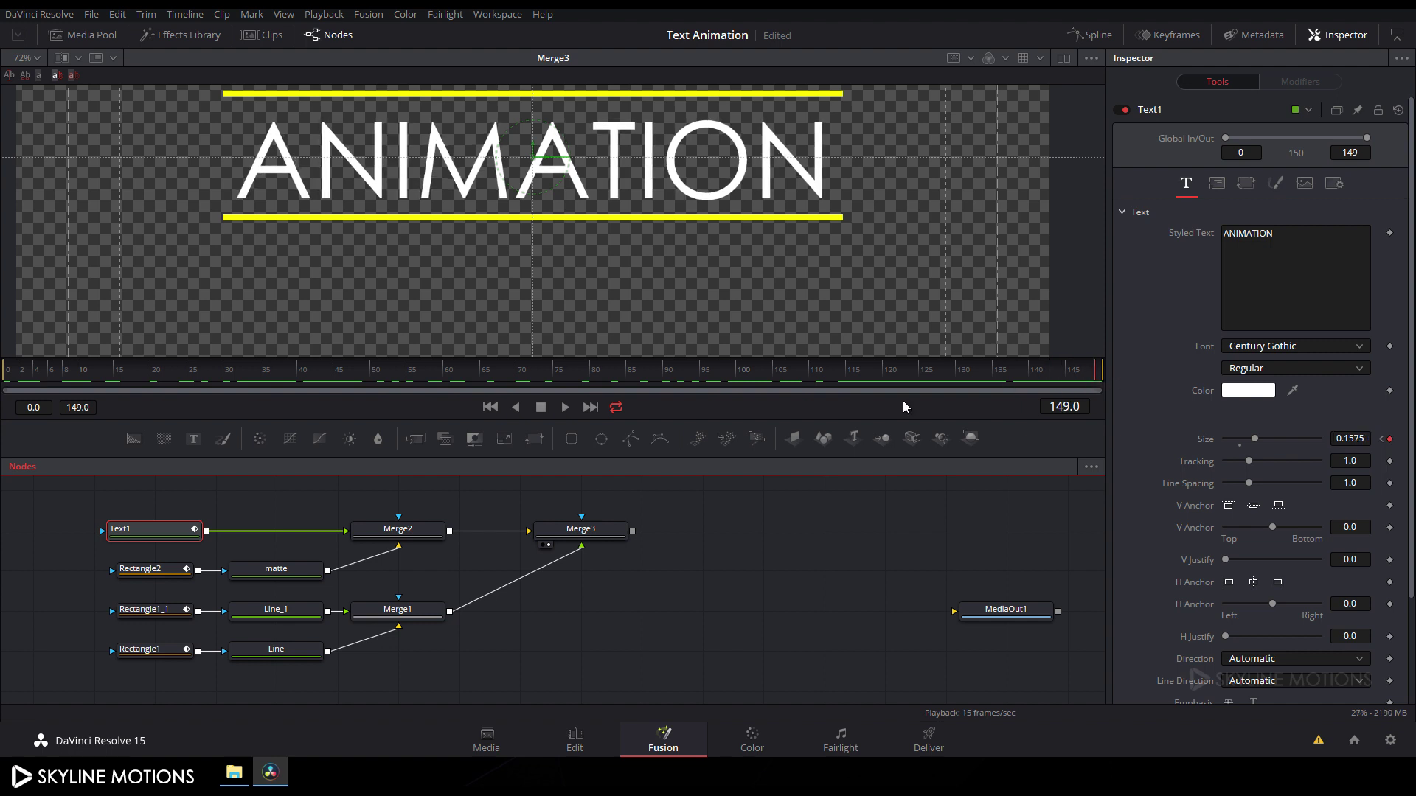
Lower Rectangle1_1's line at its frame 90 keyframe to a Center Y of about 0.599.
drag(955, 211, 945, 245)
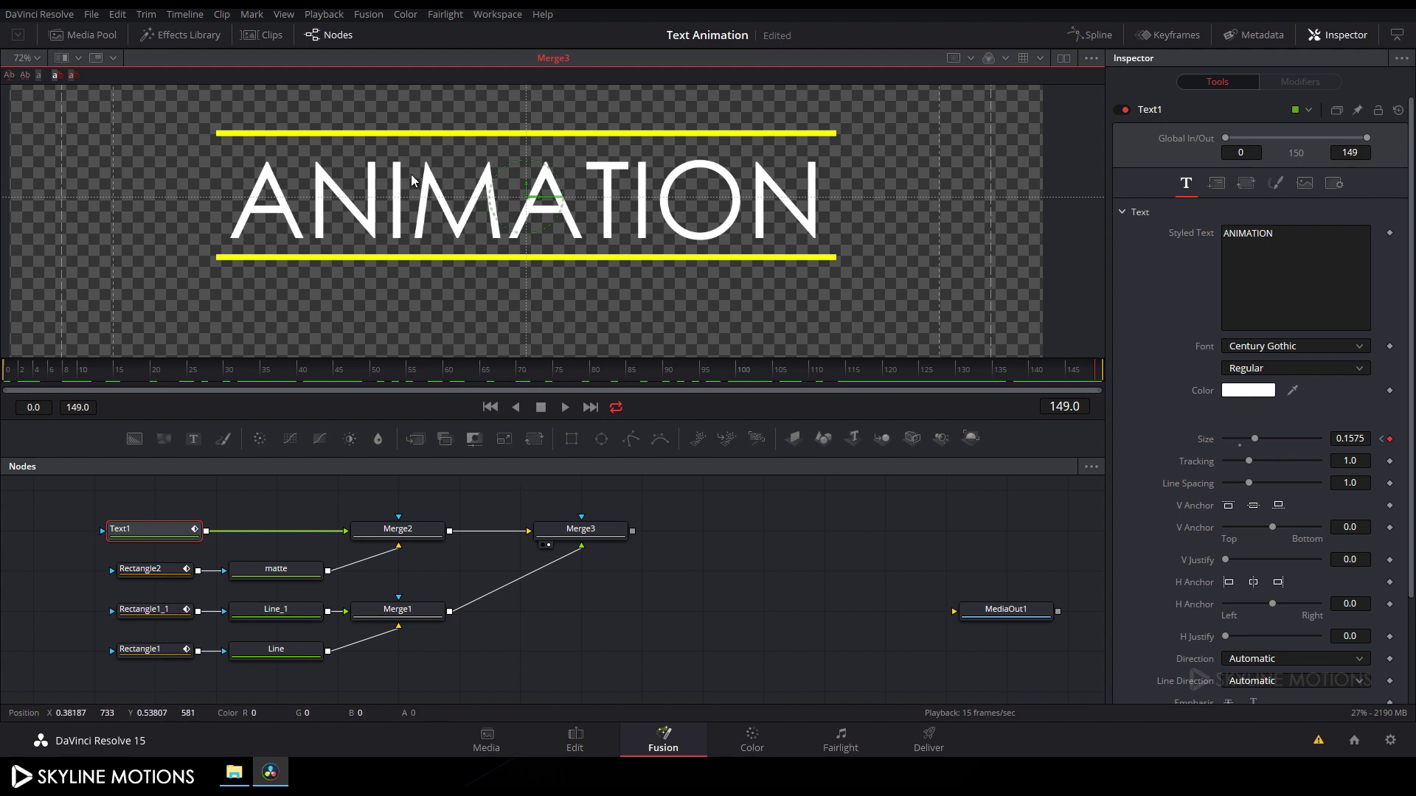
click(157, 613)
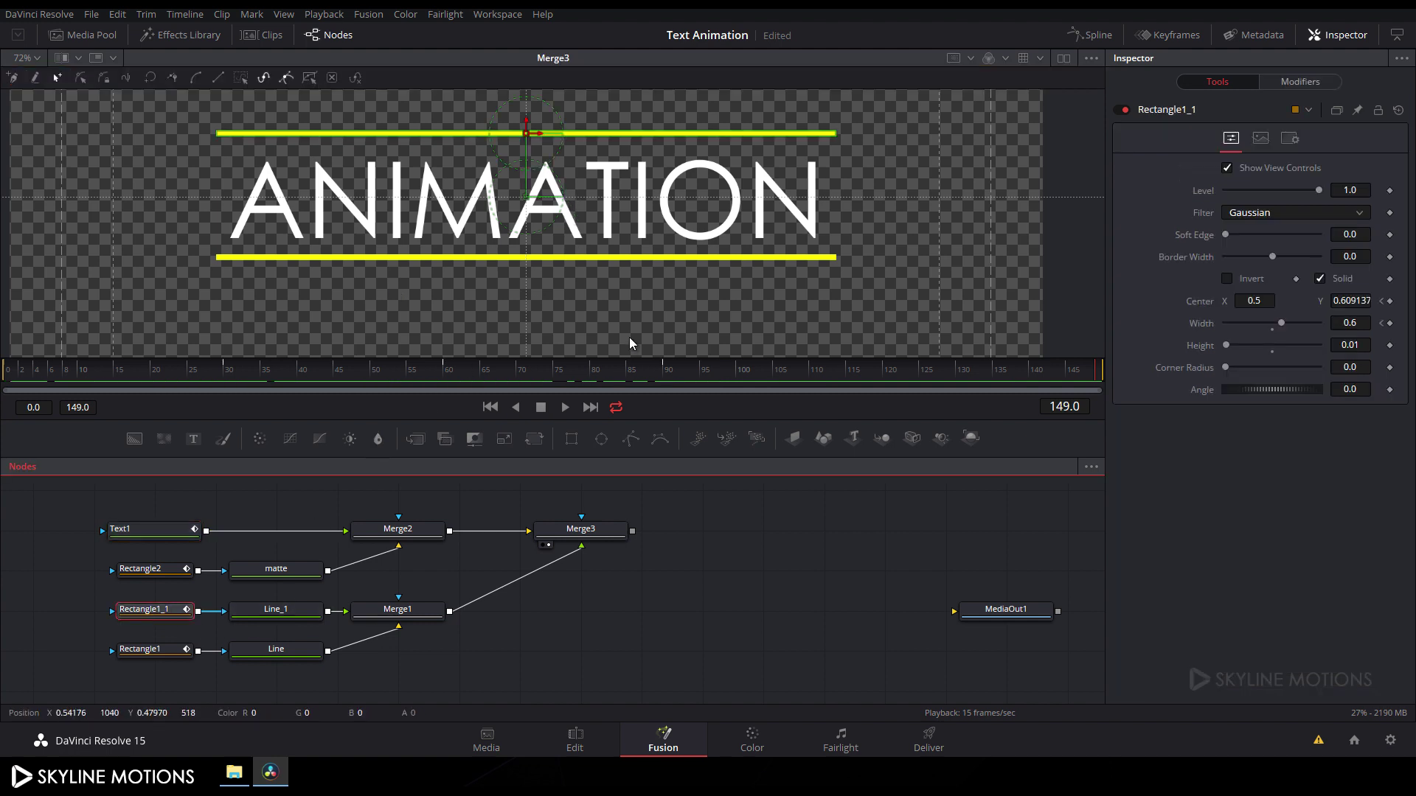
drag(656, 371, 663, 371)
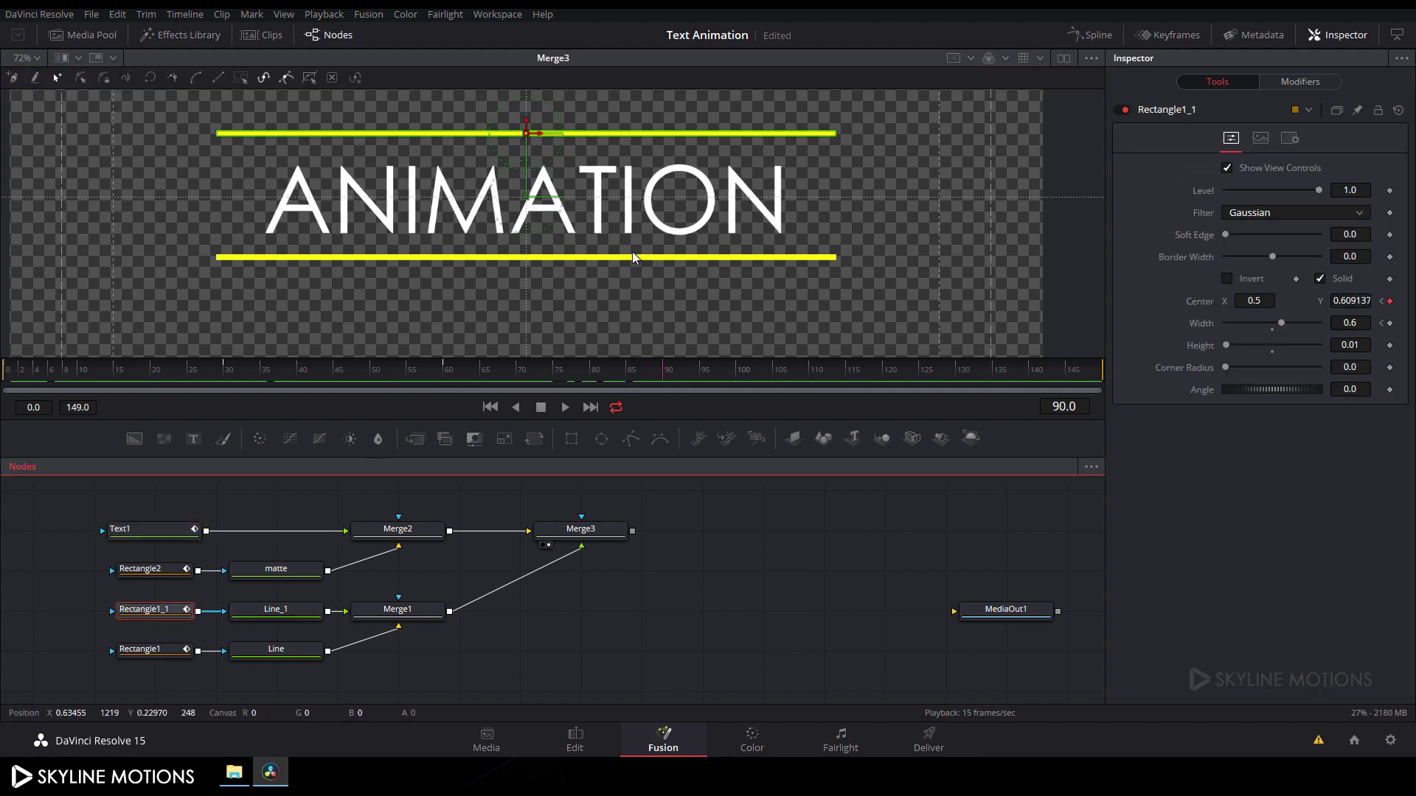
drag(525, 120, 531, 128)
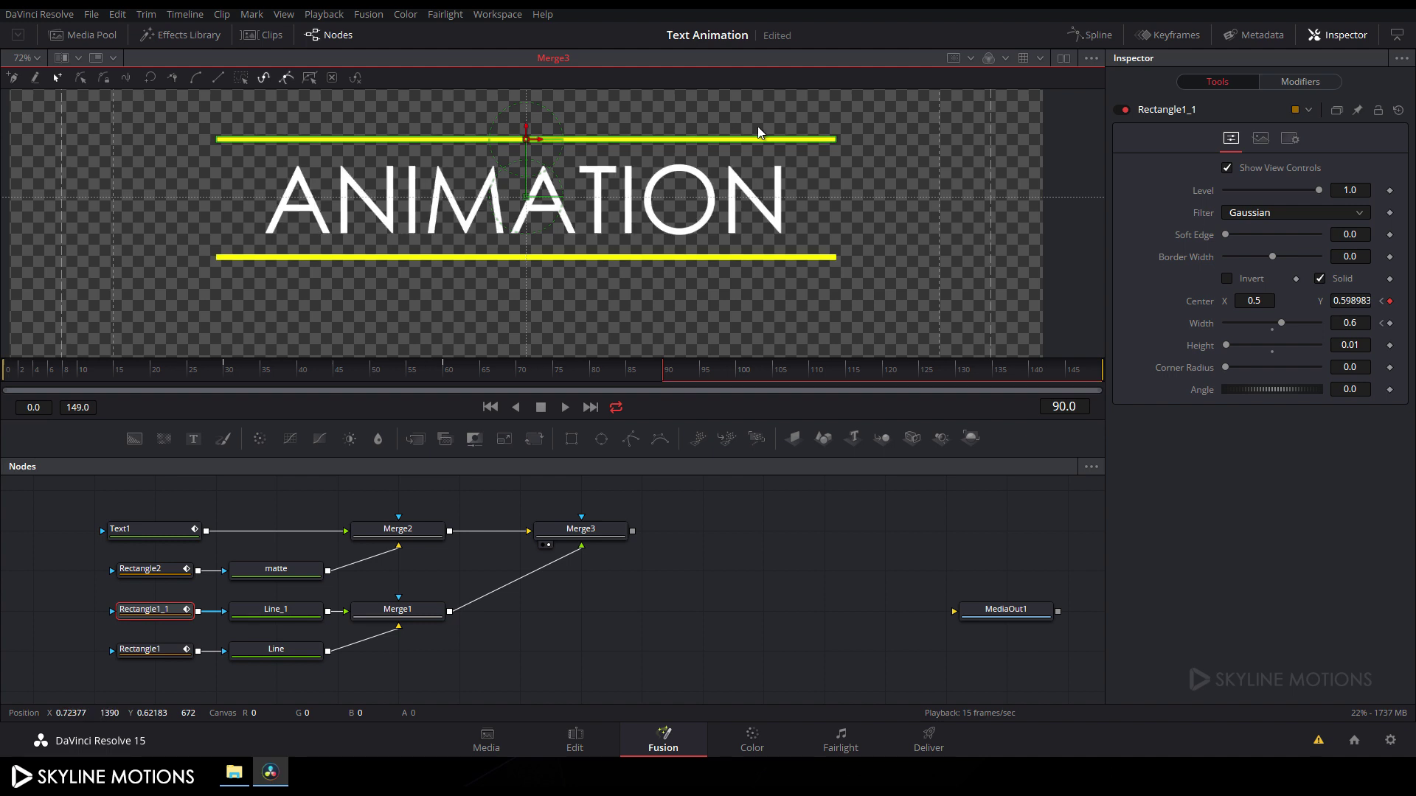
click(746, 546)
click(745, 539)
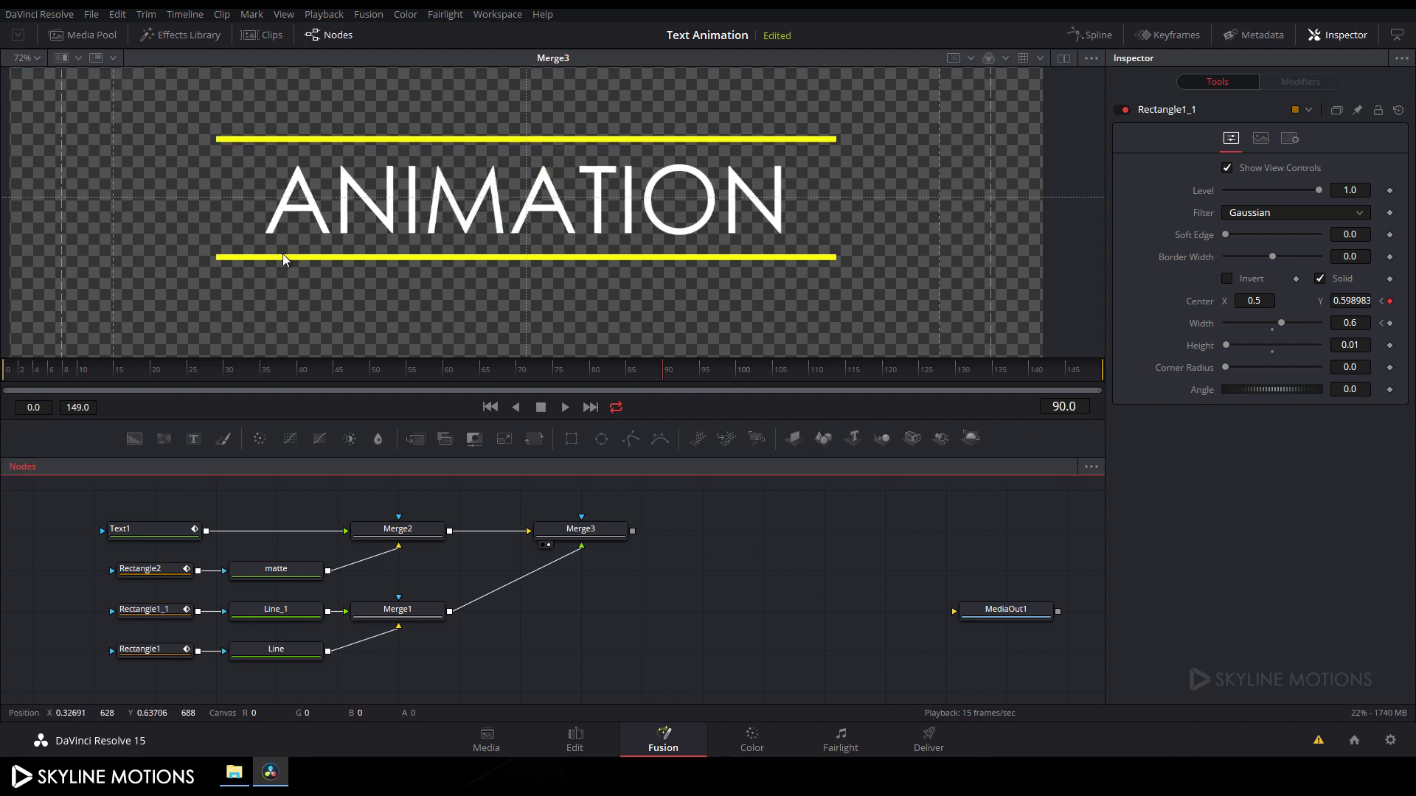
Play the whole composition from the first frame to check the text and line motion.
click(37, 59)
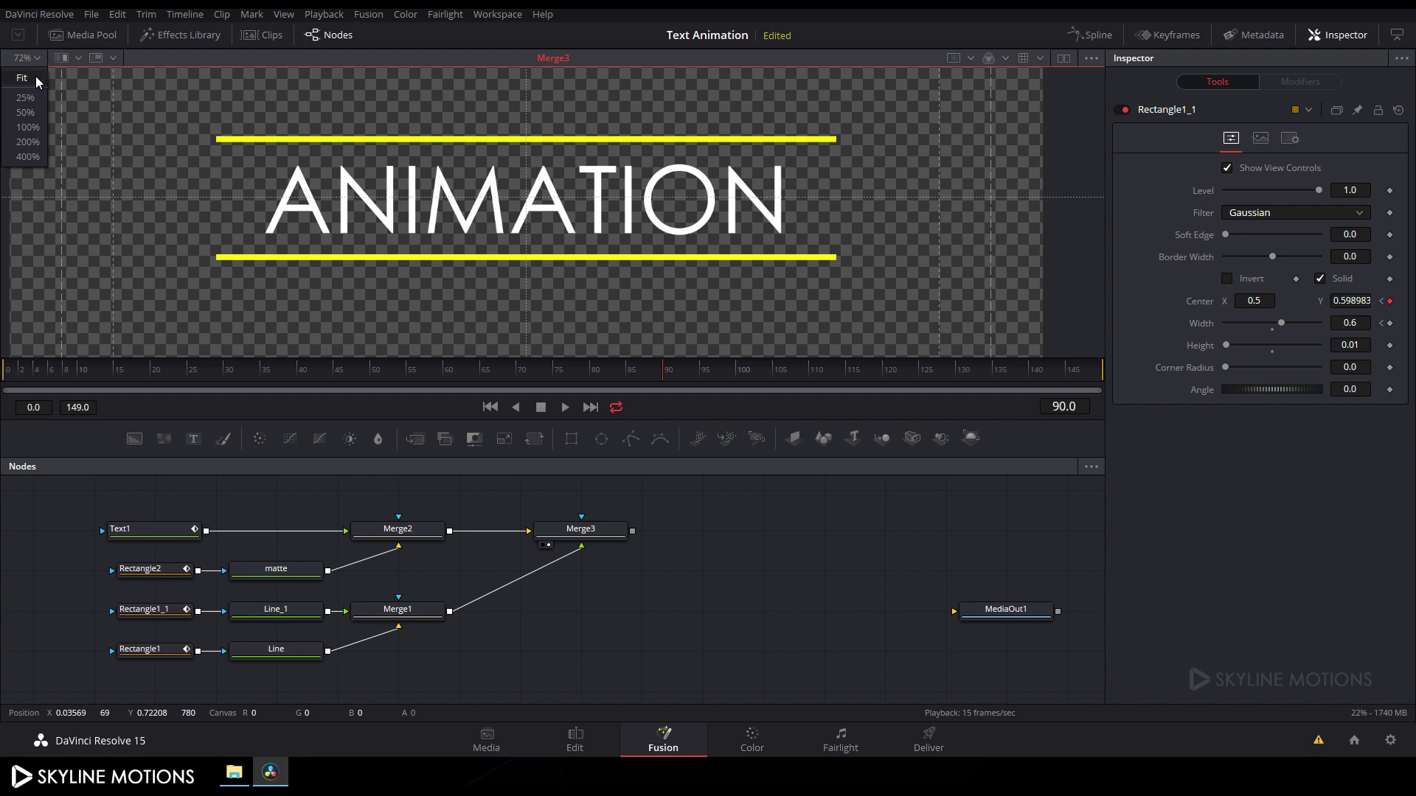
click(34, 76)
click(772, 598)
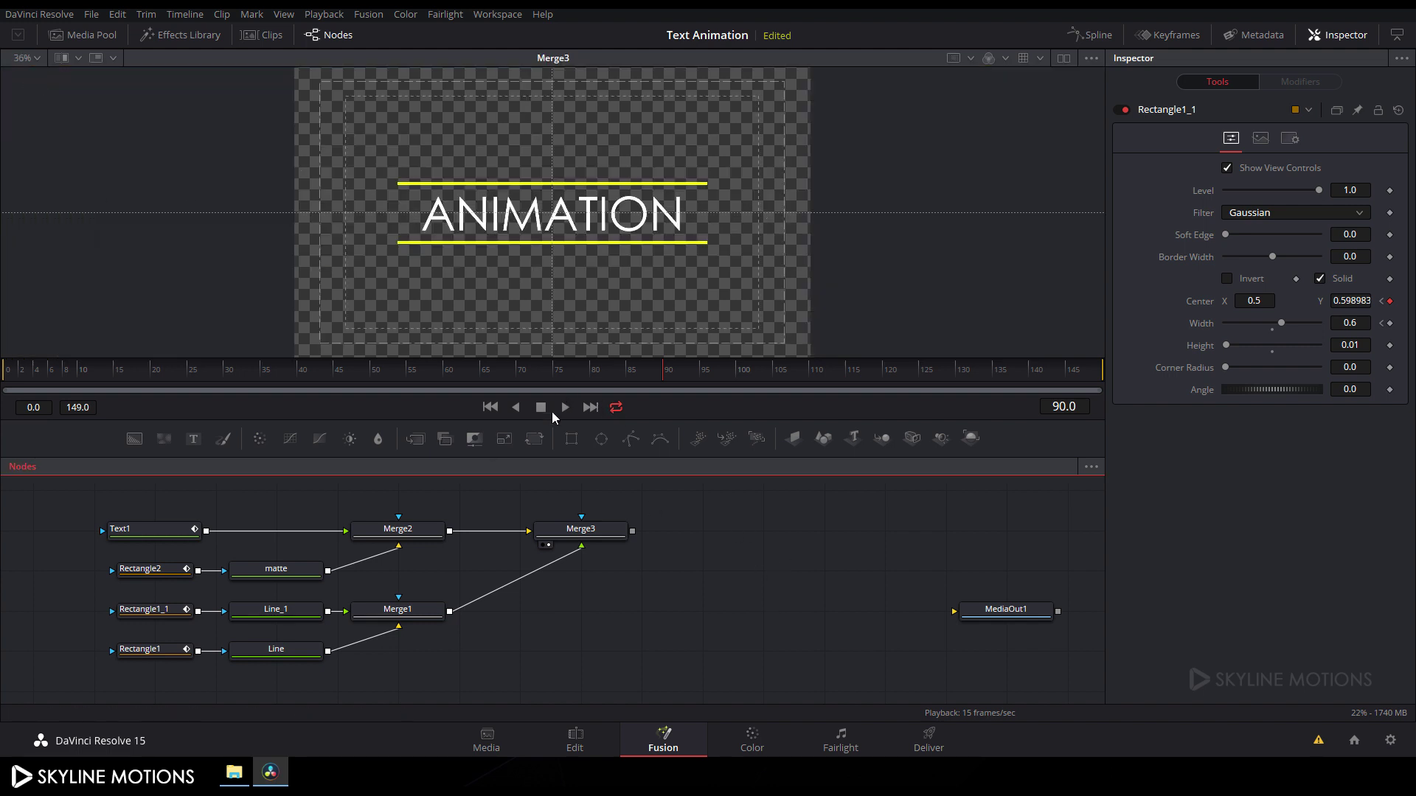
click(490, 407)
click(565, 407)
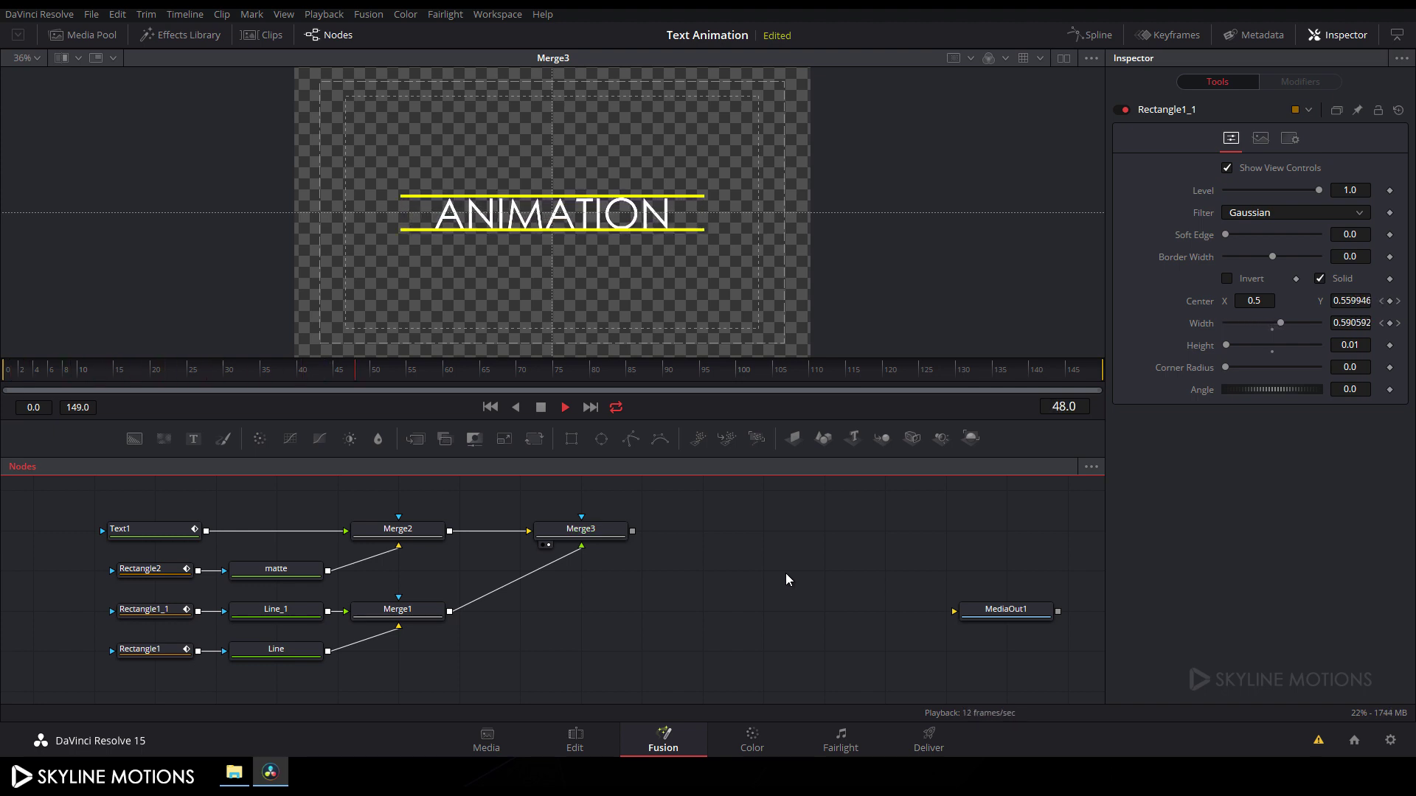
click(543, 408)
Display only Text1's Size curve, smooth both keyframes and stretch the last keyframe's handle back to about frame 0.
click(167, 533)
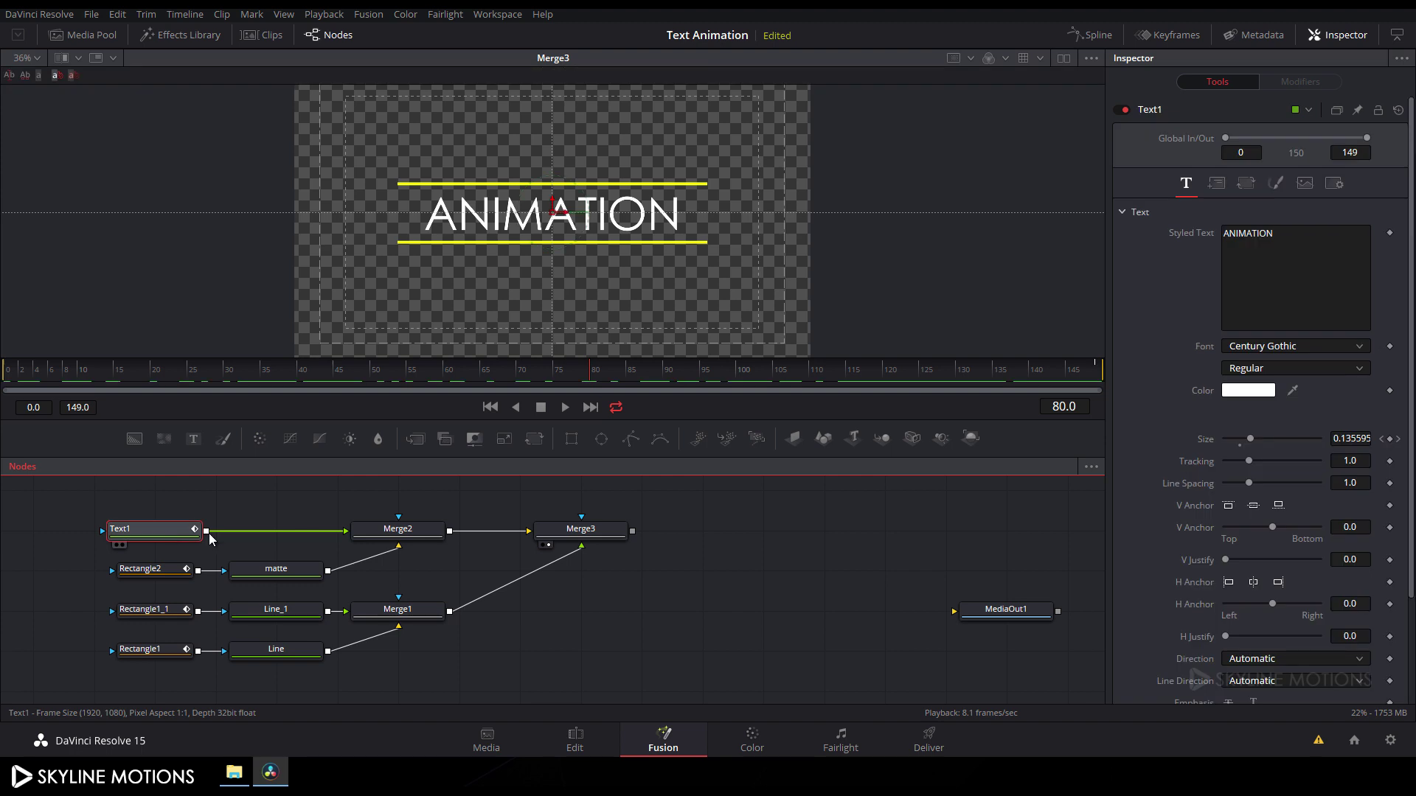
click(1090, 39)
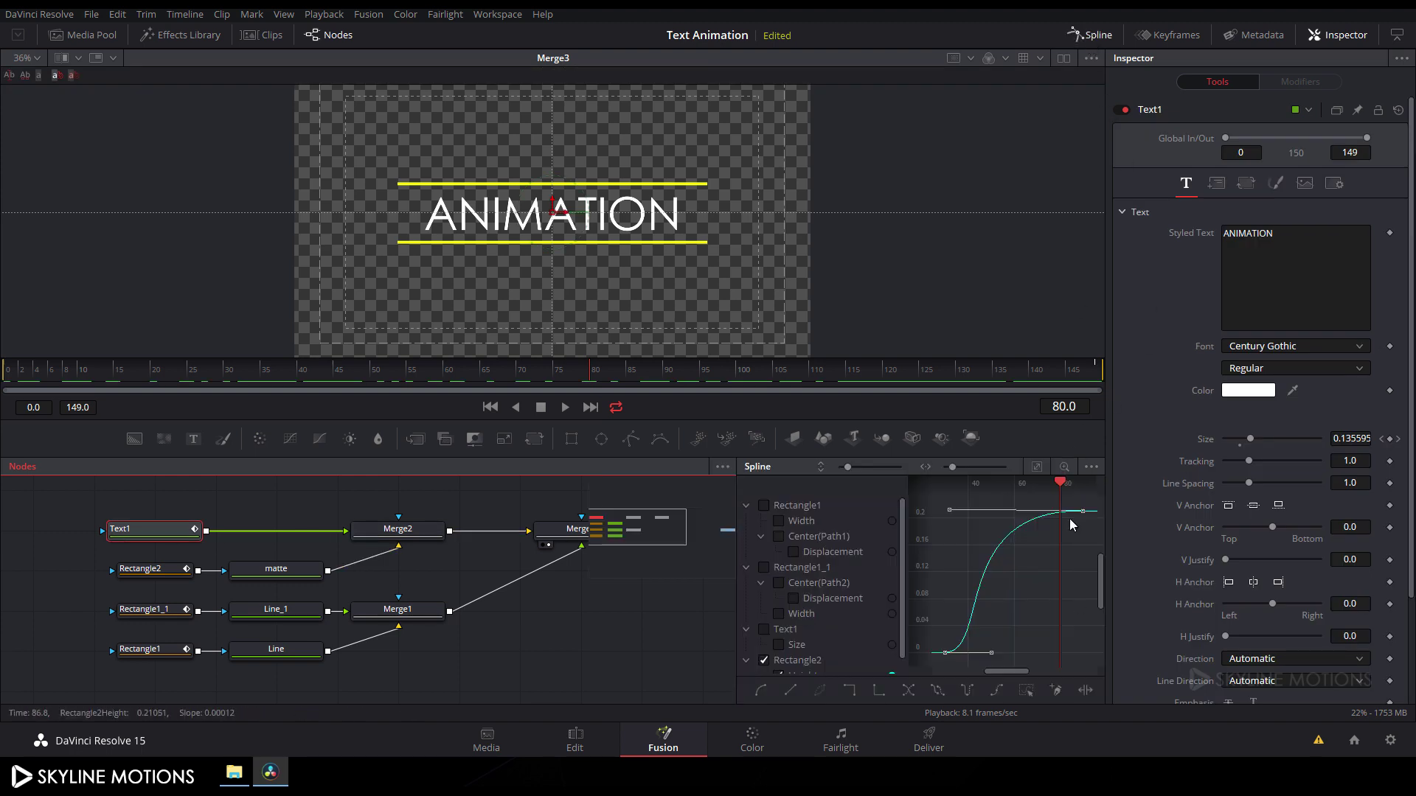
scroll(843, 647, down, 1)
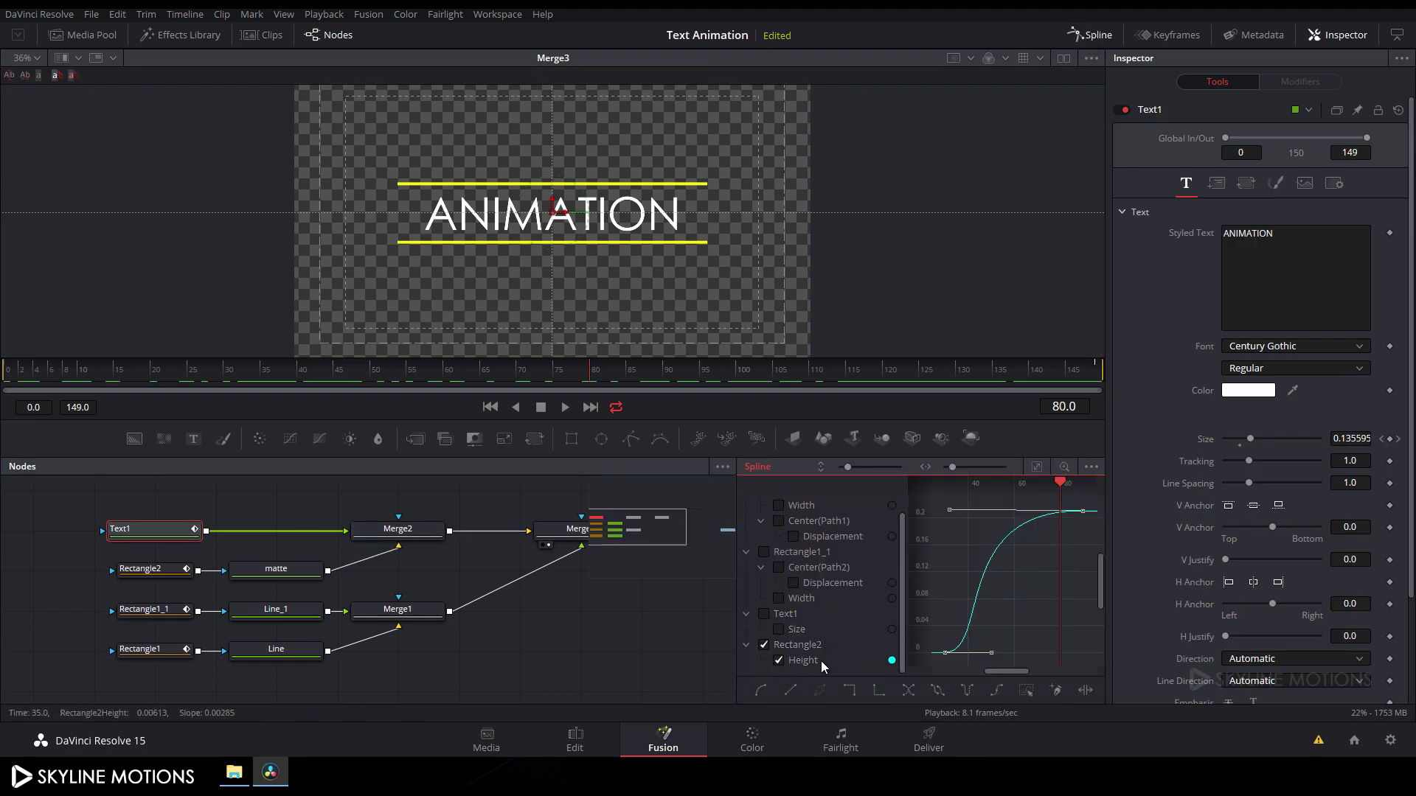
click(801, 626)
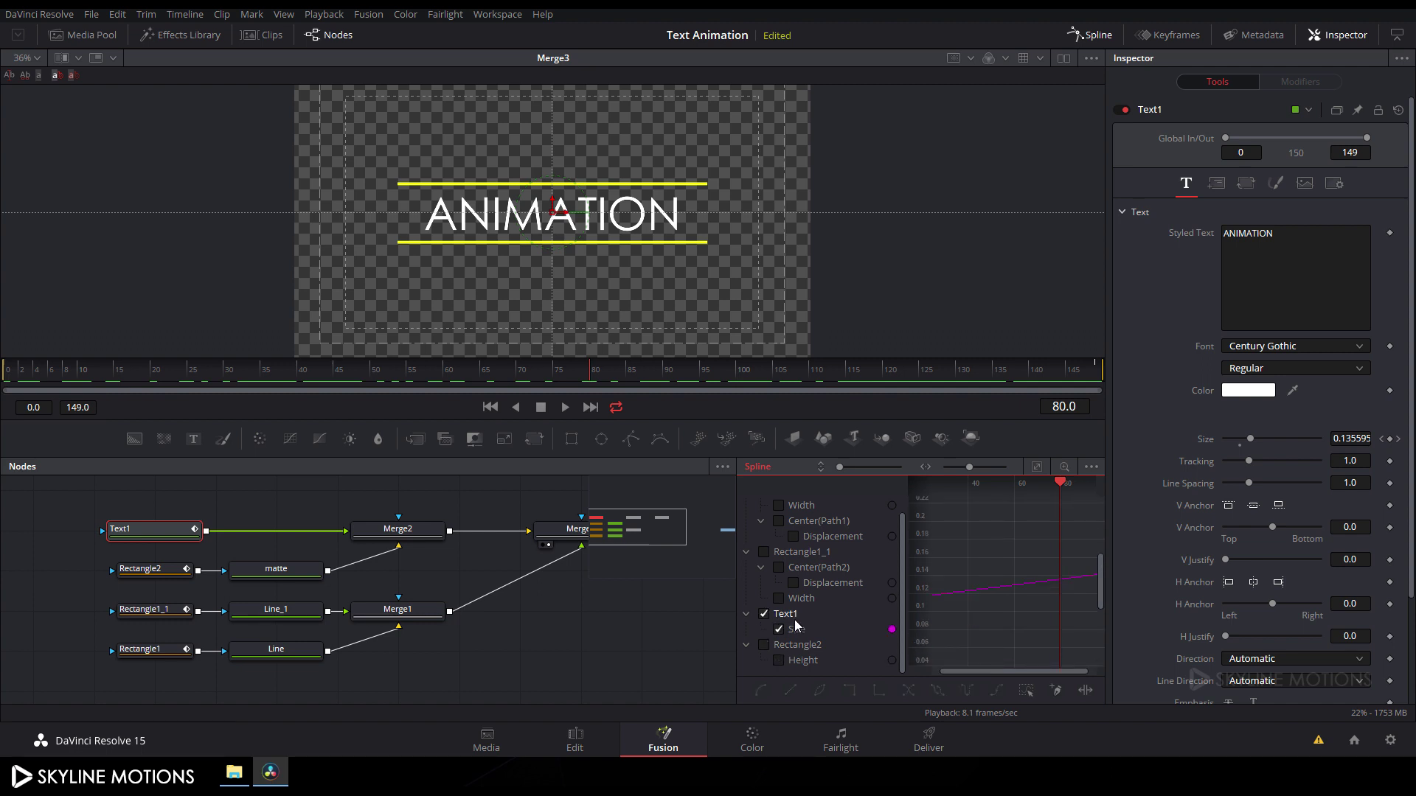
click(1036, 467)
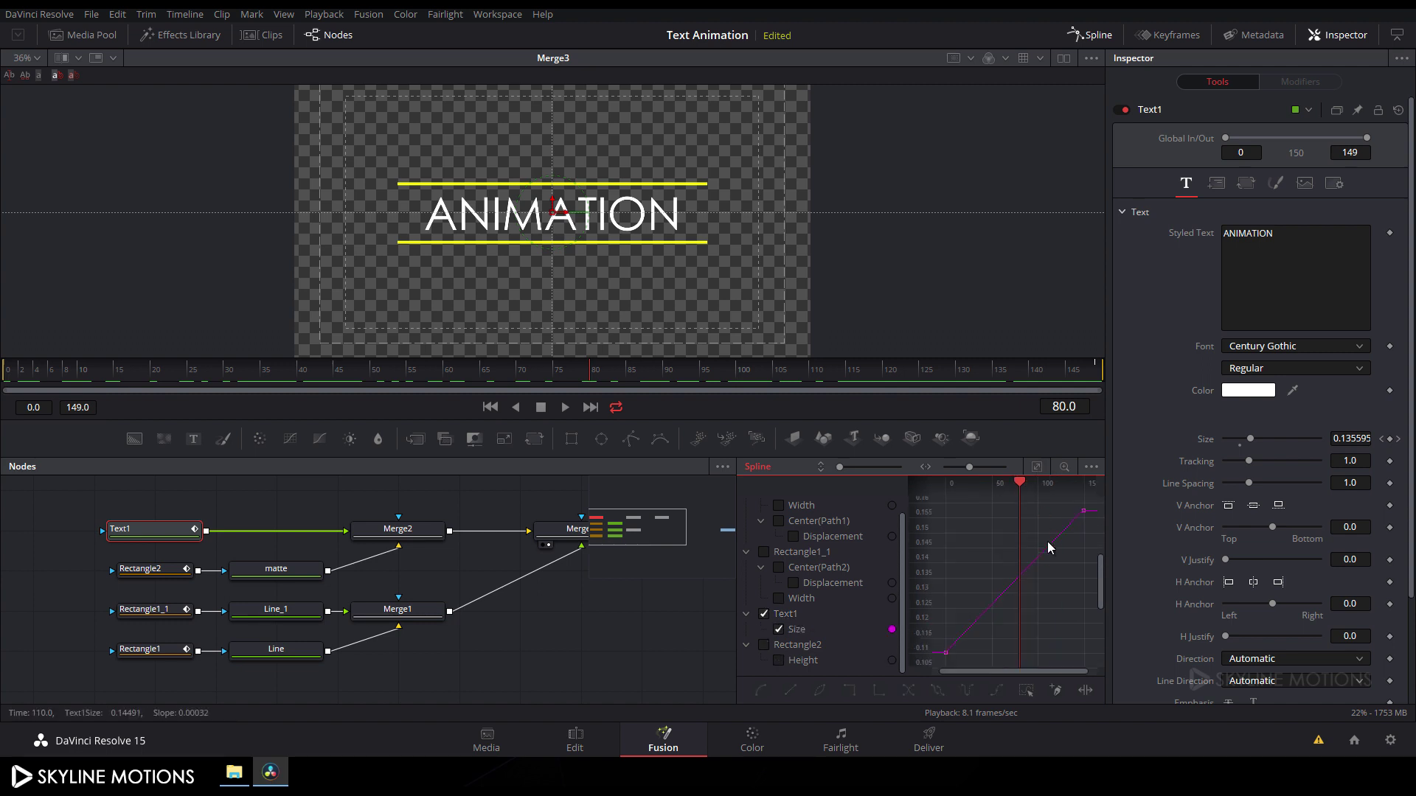
drag(1090, 502, 944, 666)
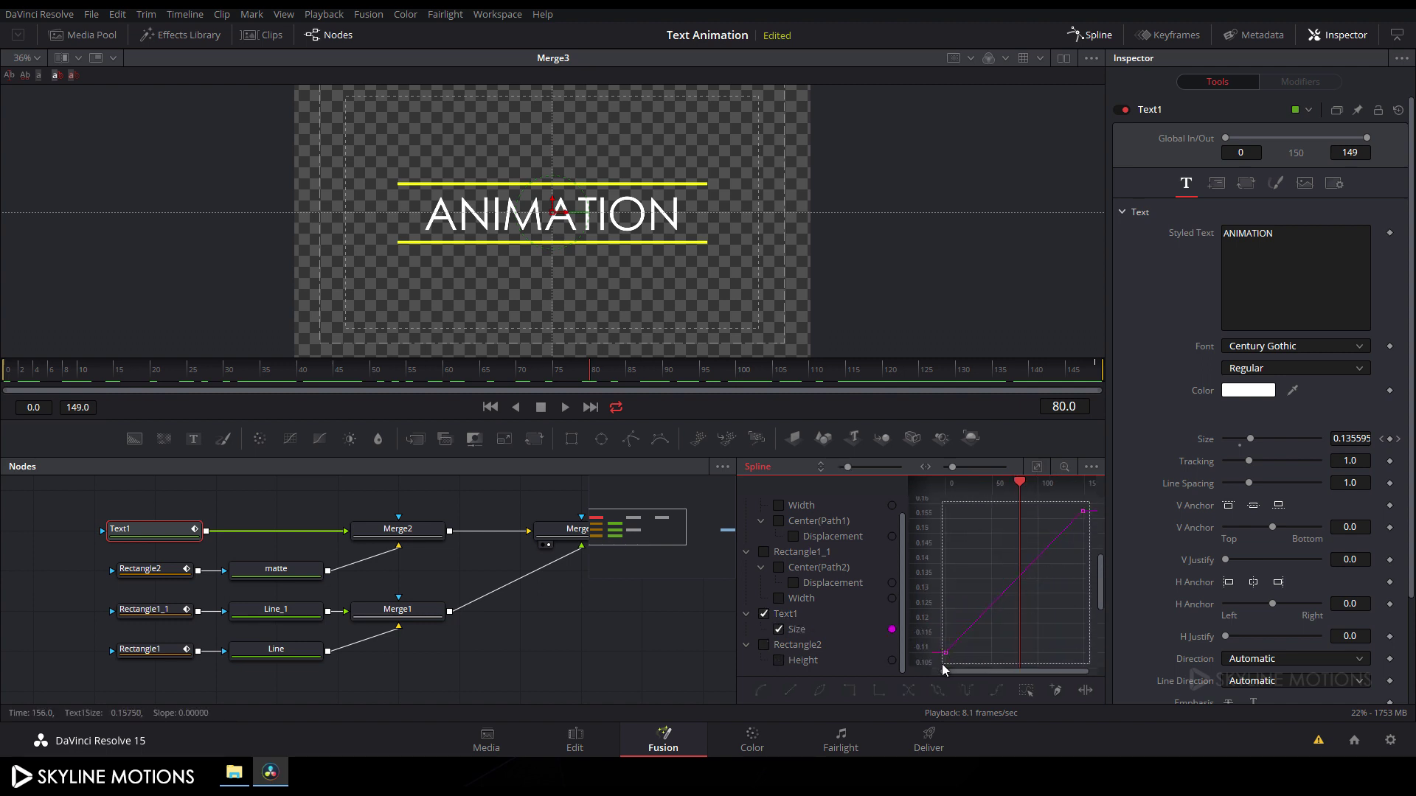
key(s)
drag(1037, 511, 945, 513)
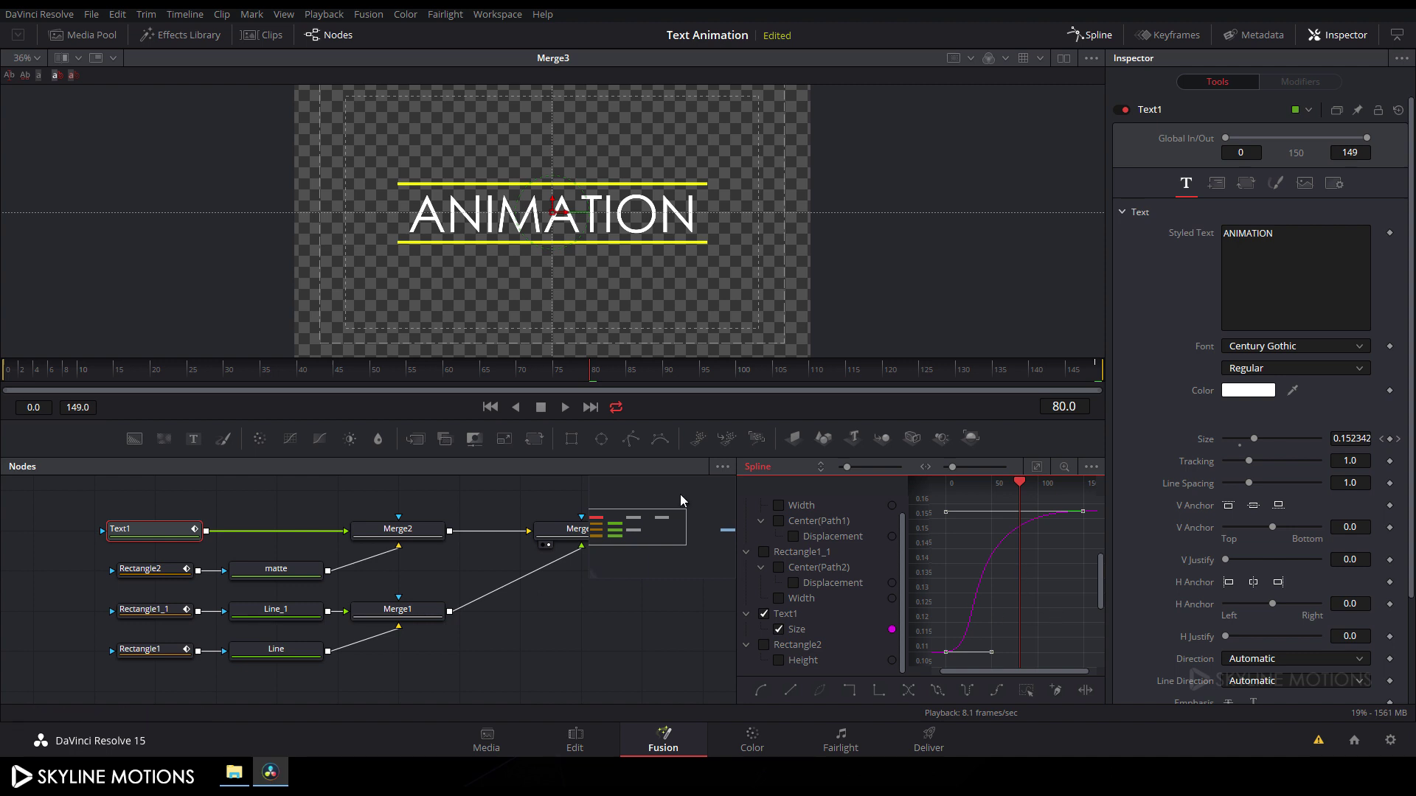
Close the spline editor, connect Merge3's output to MediaOut1, and place MediaOut1 beside Merge3 in the node graph.
click(1093, 35)
click(466, 377)
mouse_move(463, 379)
mouse_down()
mouse_move(79, 366)
mouse_move(473, 372)
mouse_up()
drag(997, 616, 754, 536)
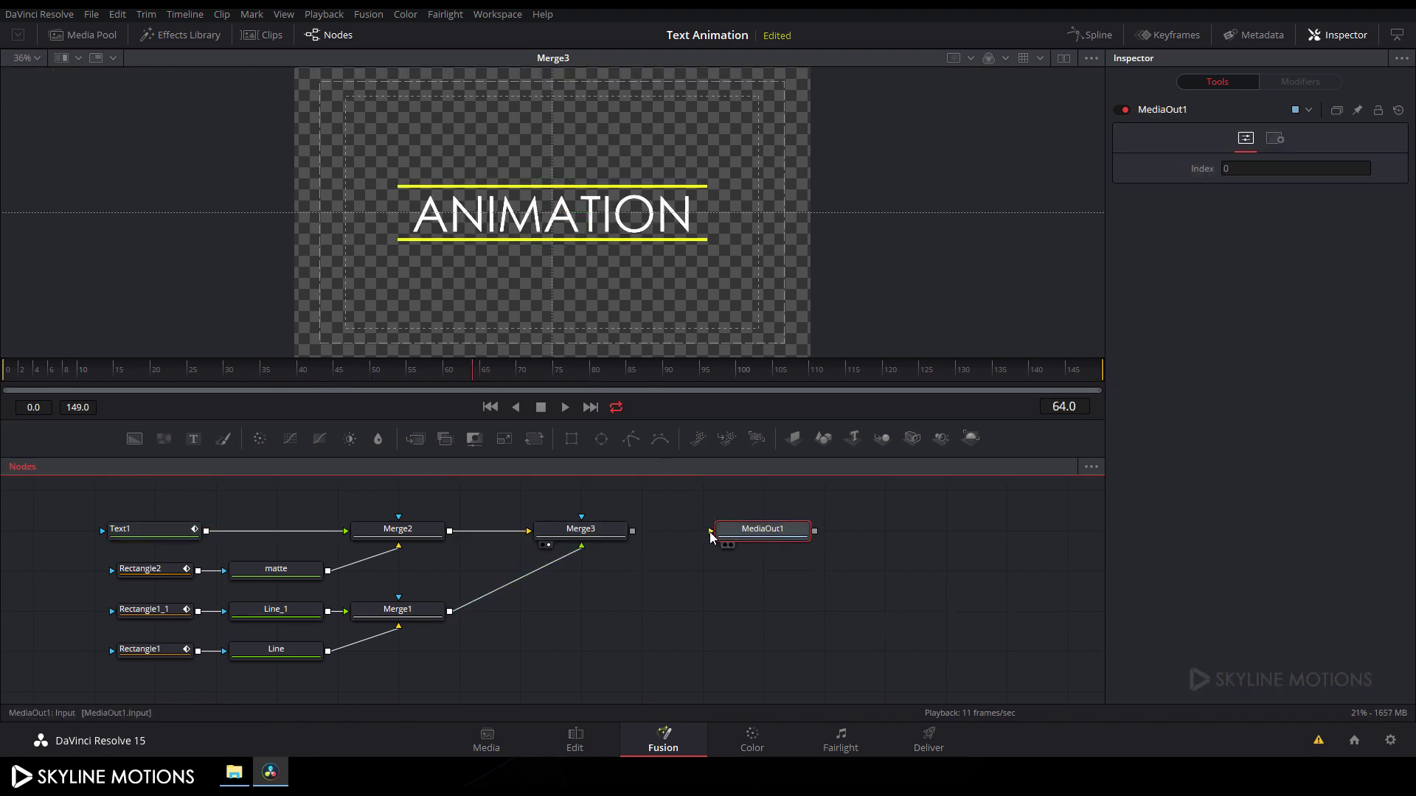
drag(710, 532, 590, 539)
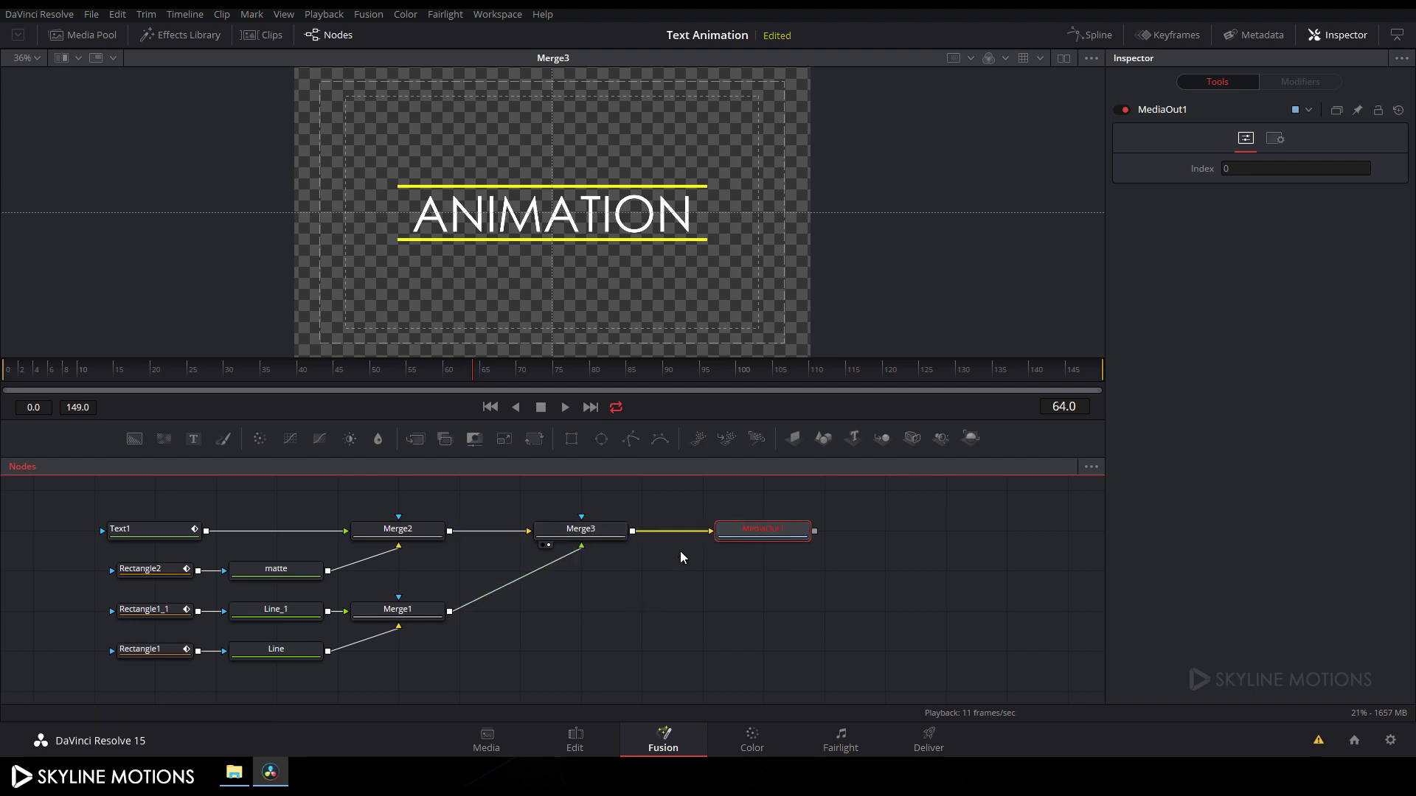
drag(754, 533, 693, 532)
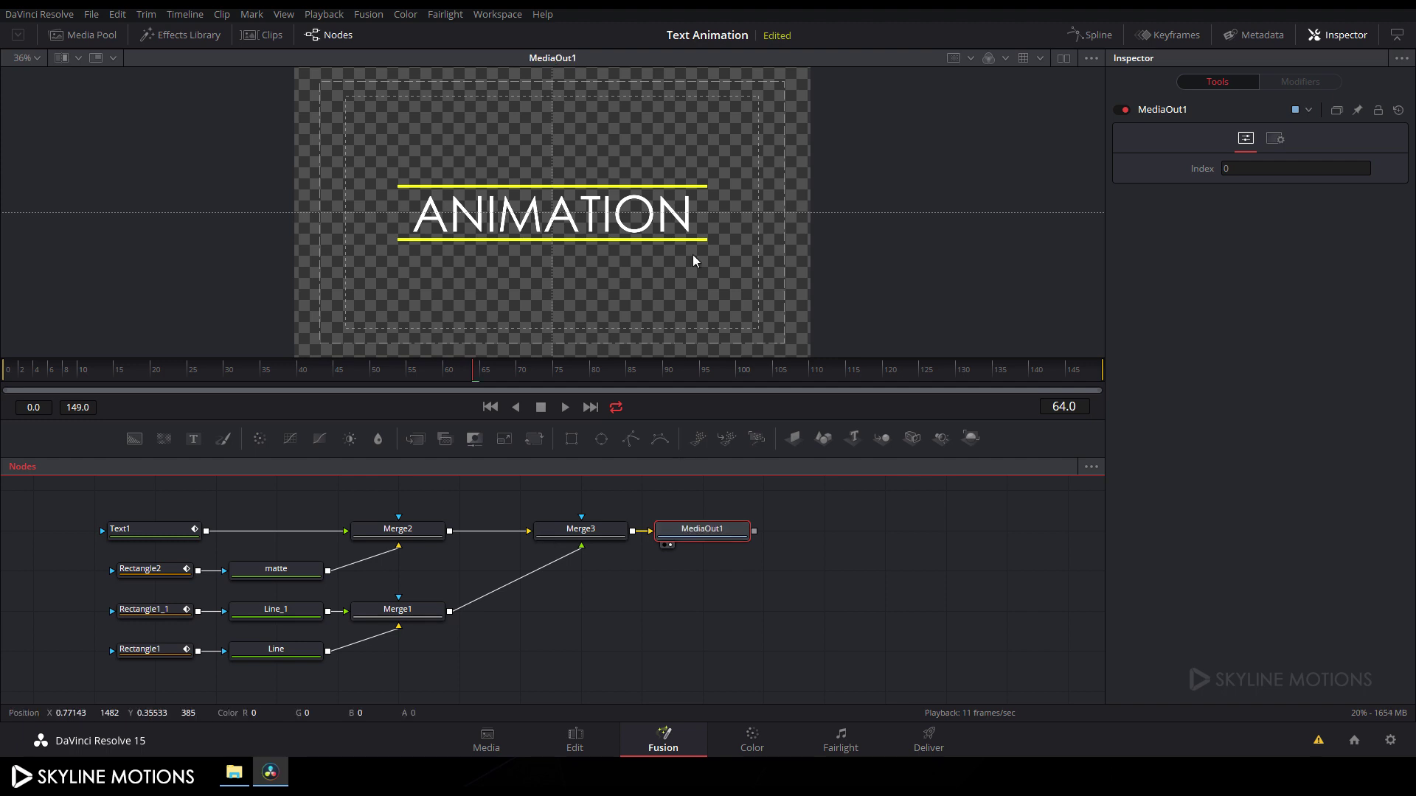
Return to the edit timeline and move the TEXT clip from Video 1 up to a new Video 2 track.
click(575, 741)
mouse_move(571, 531)
mouse_down()
mouse_move(621, 541)
mouse_move(523, 535)
mouse_move(559, 532)
mouse_up()
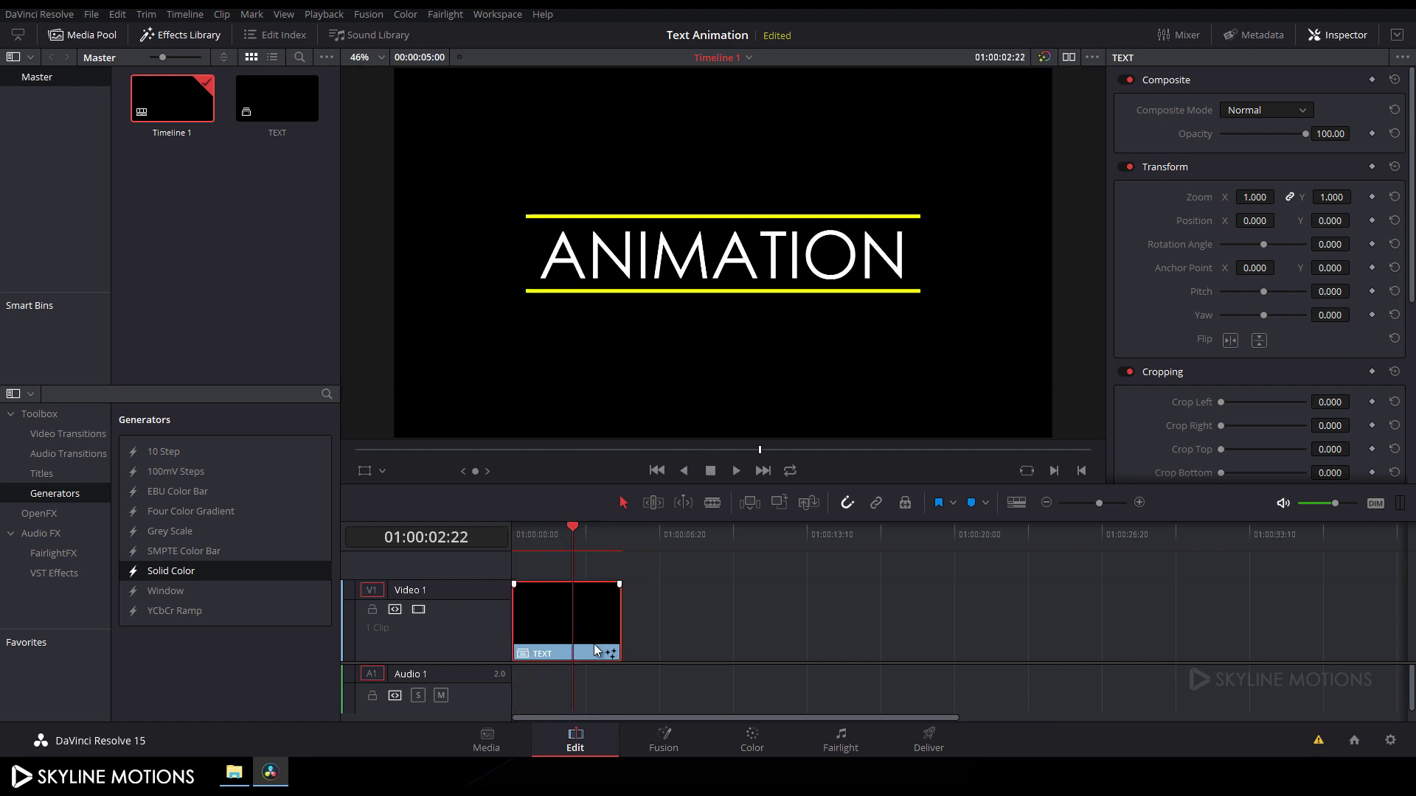
drag(546, 627, 547, 572)
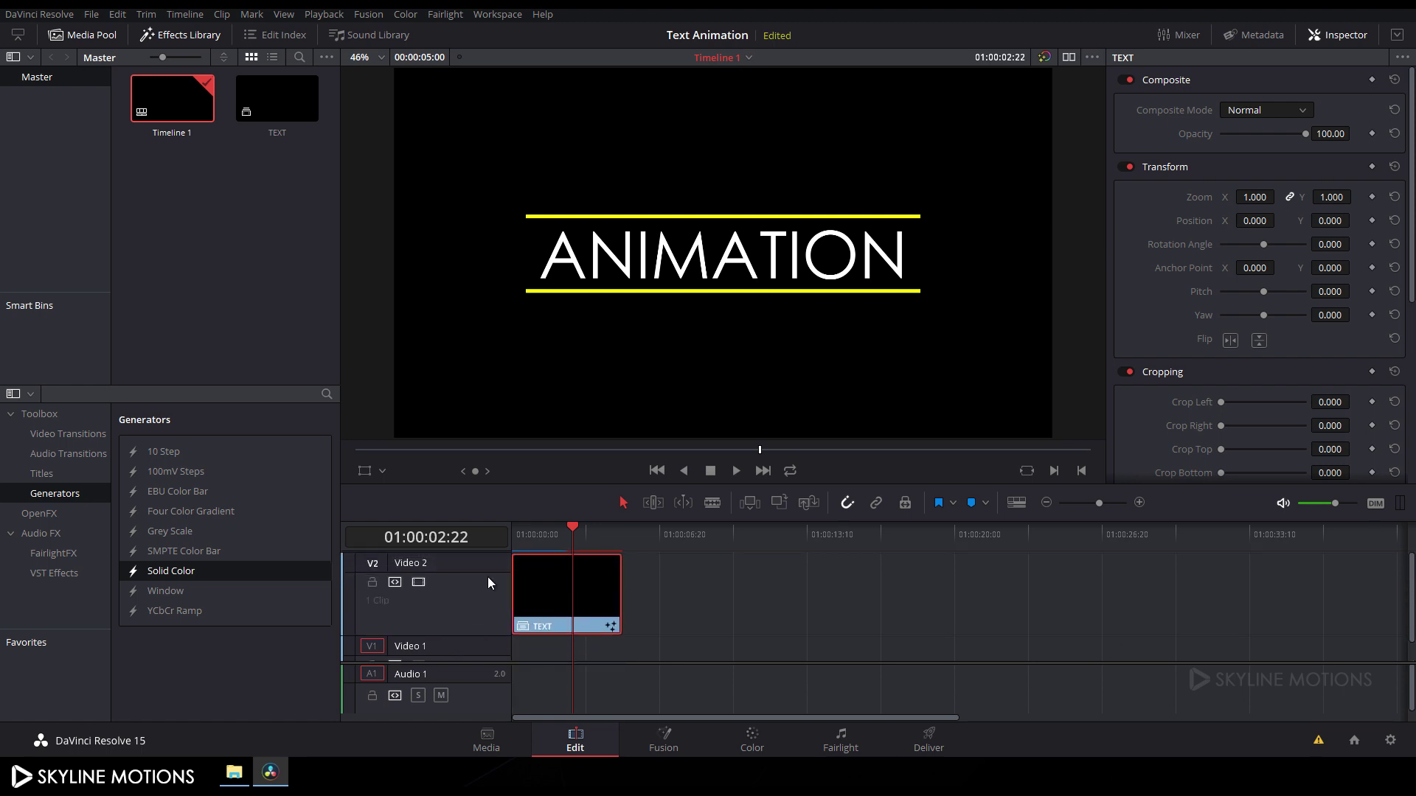
click(568, 528)
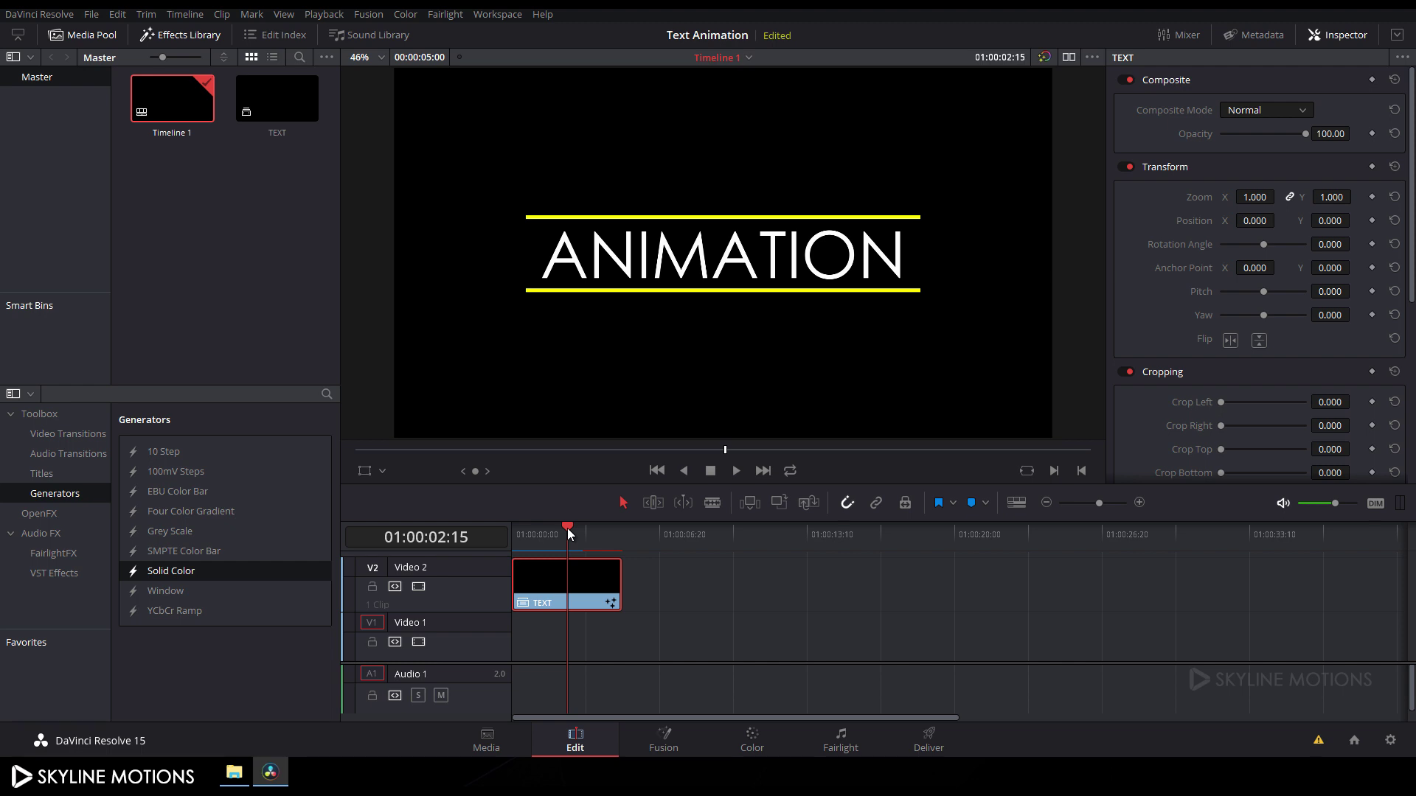
Bring the river-1740973_1920 image from the Tutorial folder onto Video 1 beneath the TEXT clip and scrub over it.
click(233, 772)
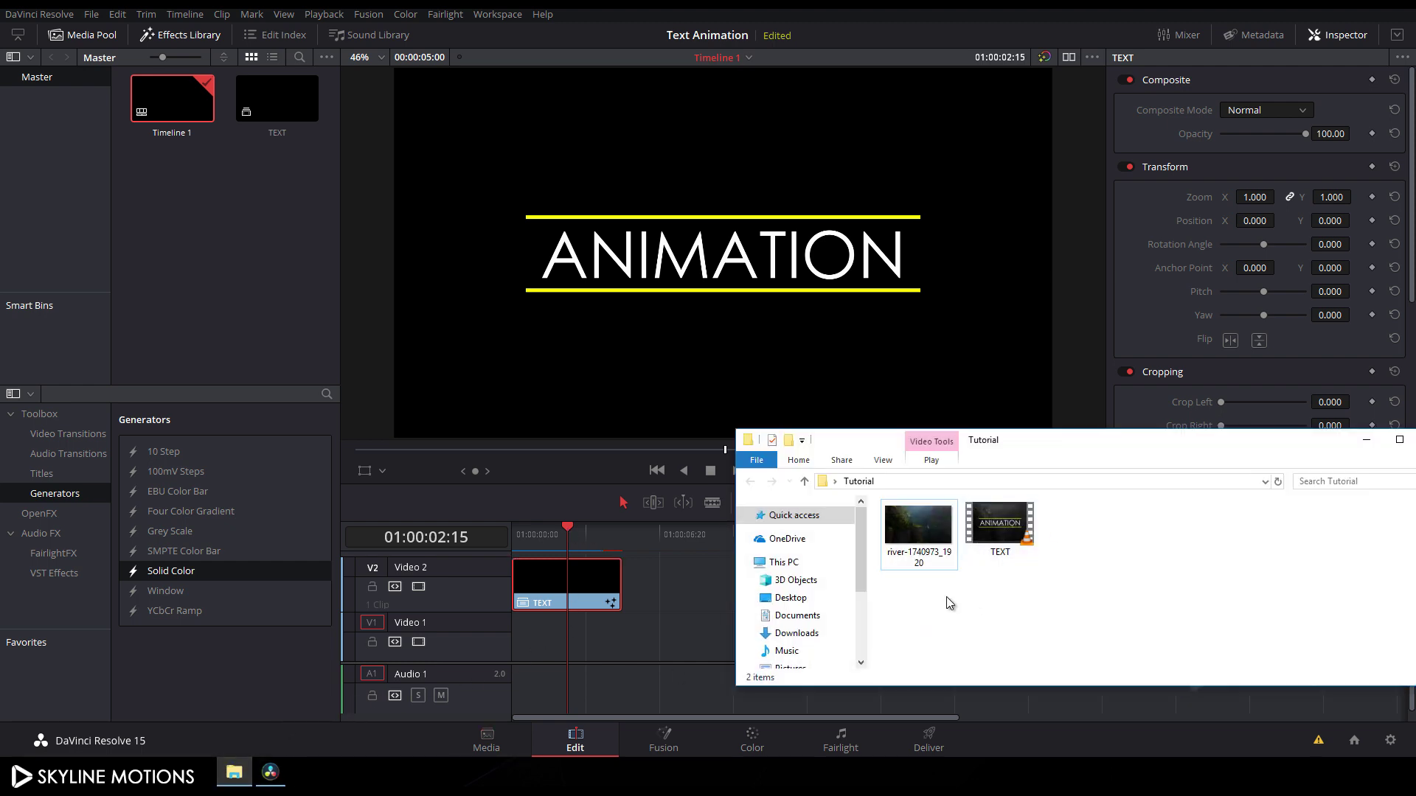
click(918, 554)
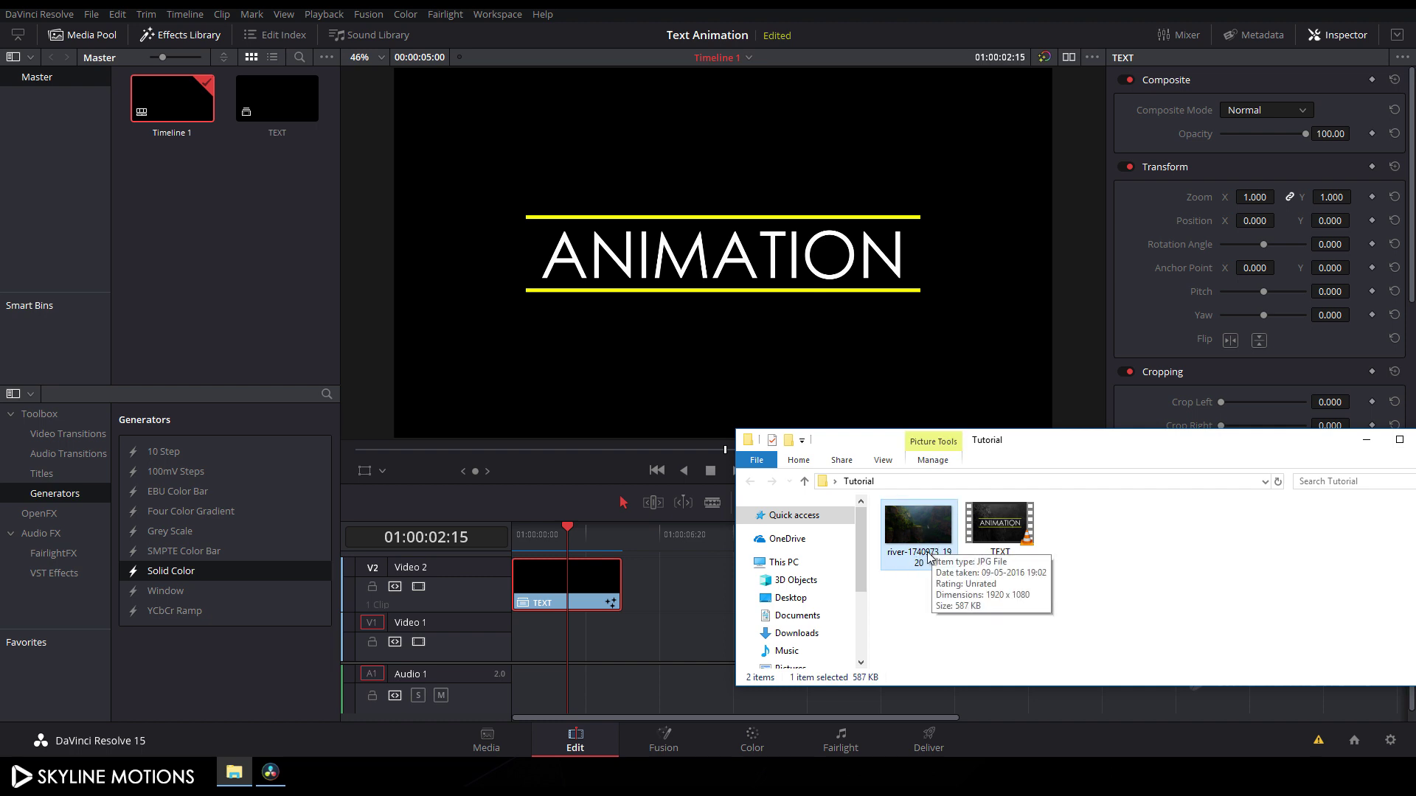
drag(927, 534, 511, 643)
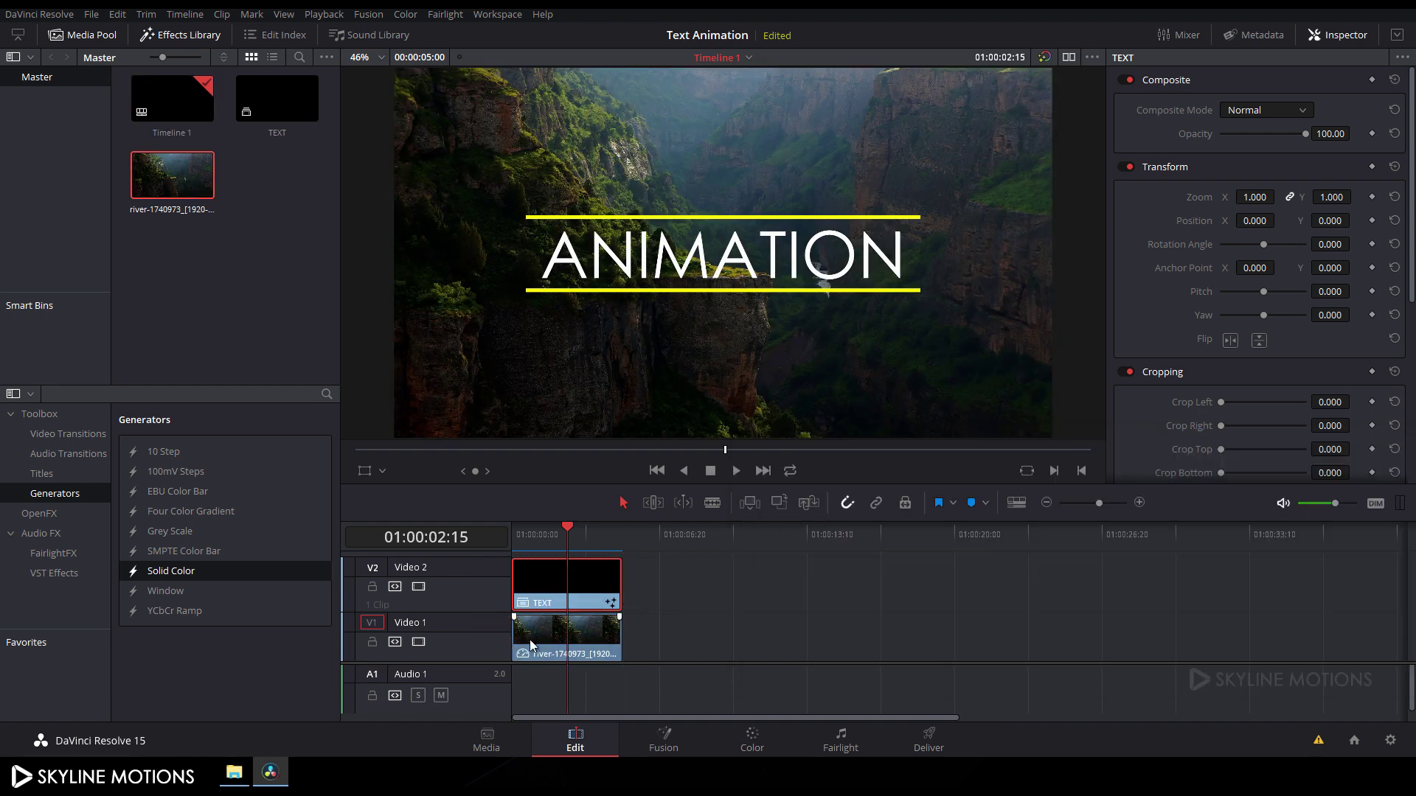
drag(568, 529, 586, 528)
Disable the Video 2 track and open the river image clip on Video 1 in Fusion.
click(558, 644)
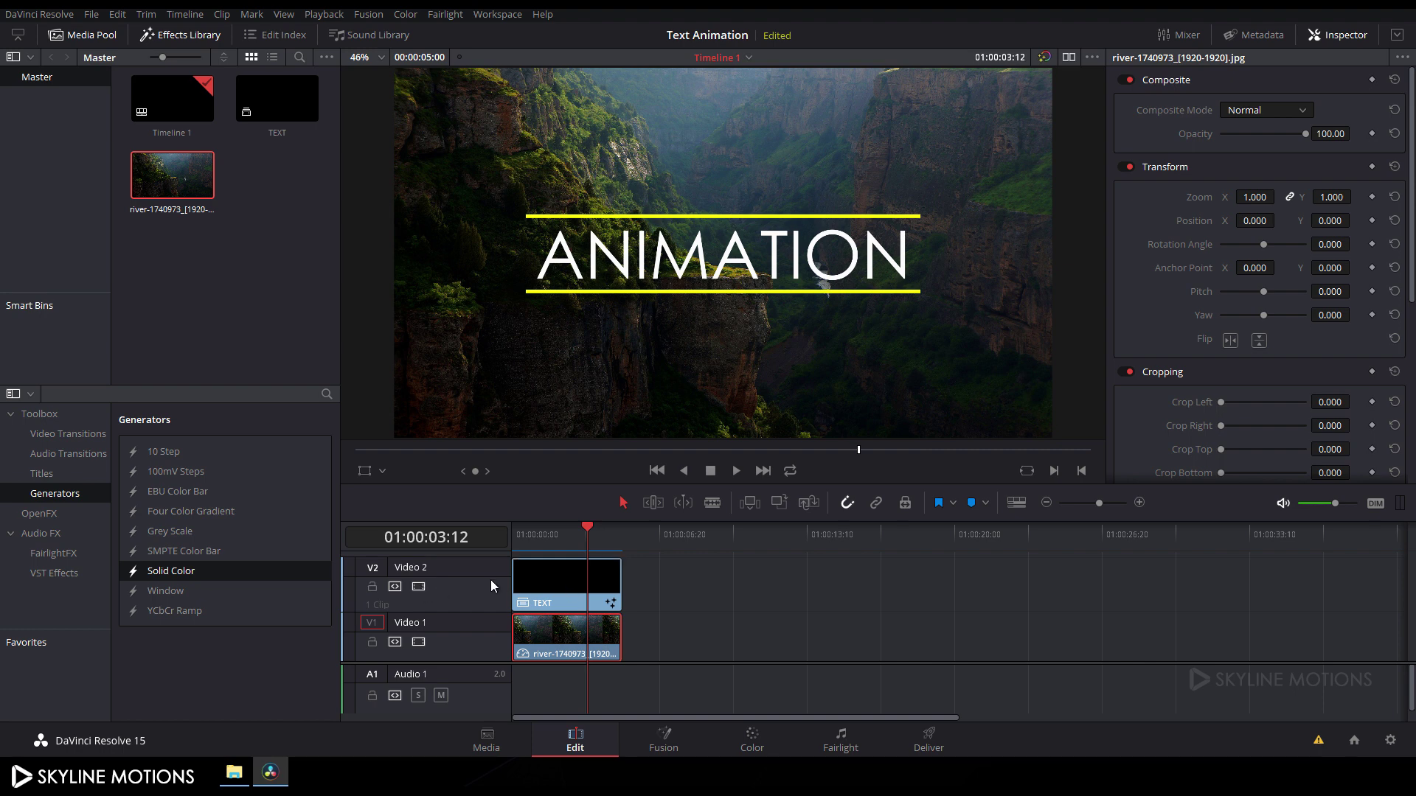
click(423, 585)
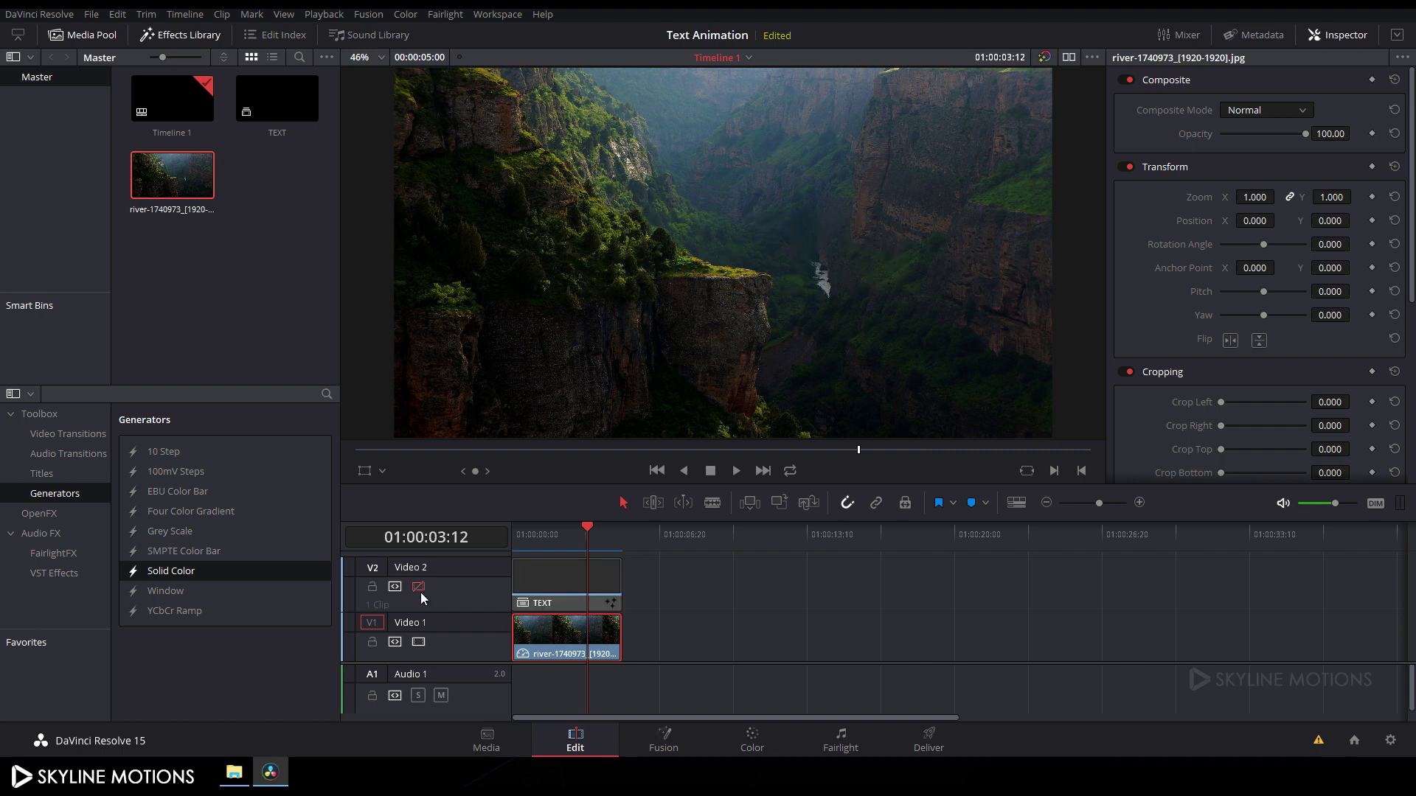
click(663, 745)
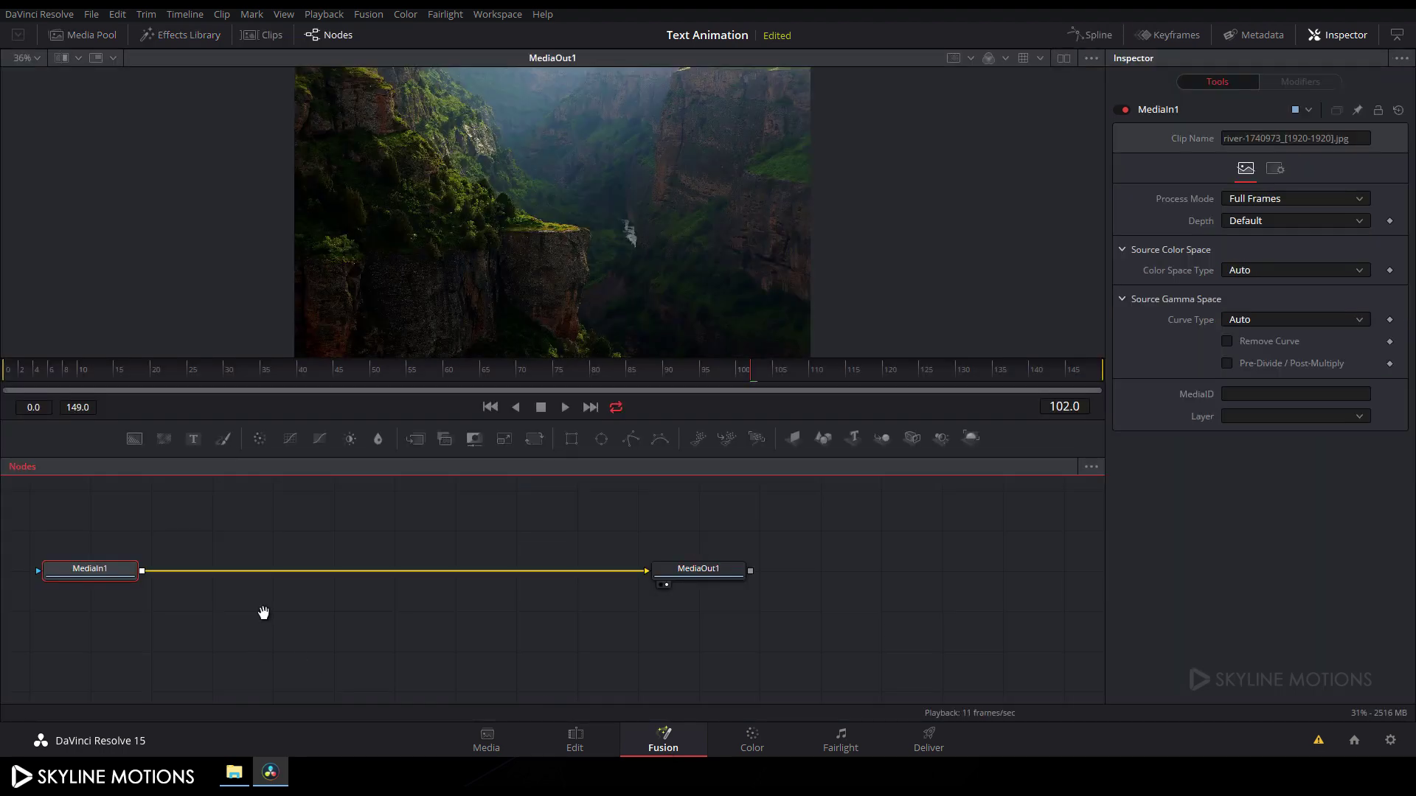
Insert a Color Corrector node after MediaIn1 and set its Saturation to 0.
click(188, 573)
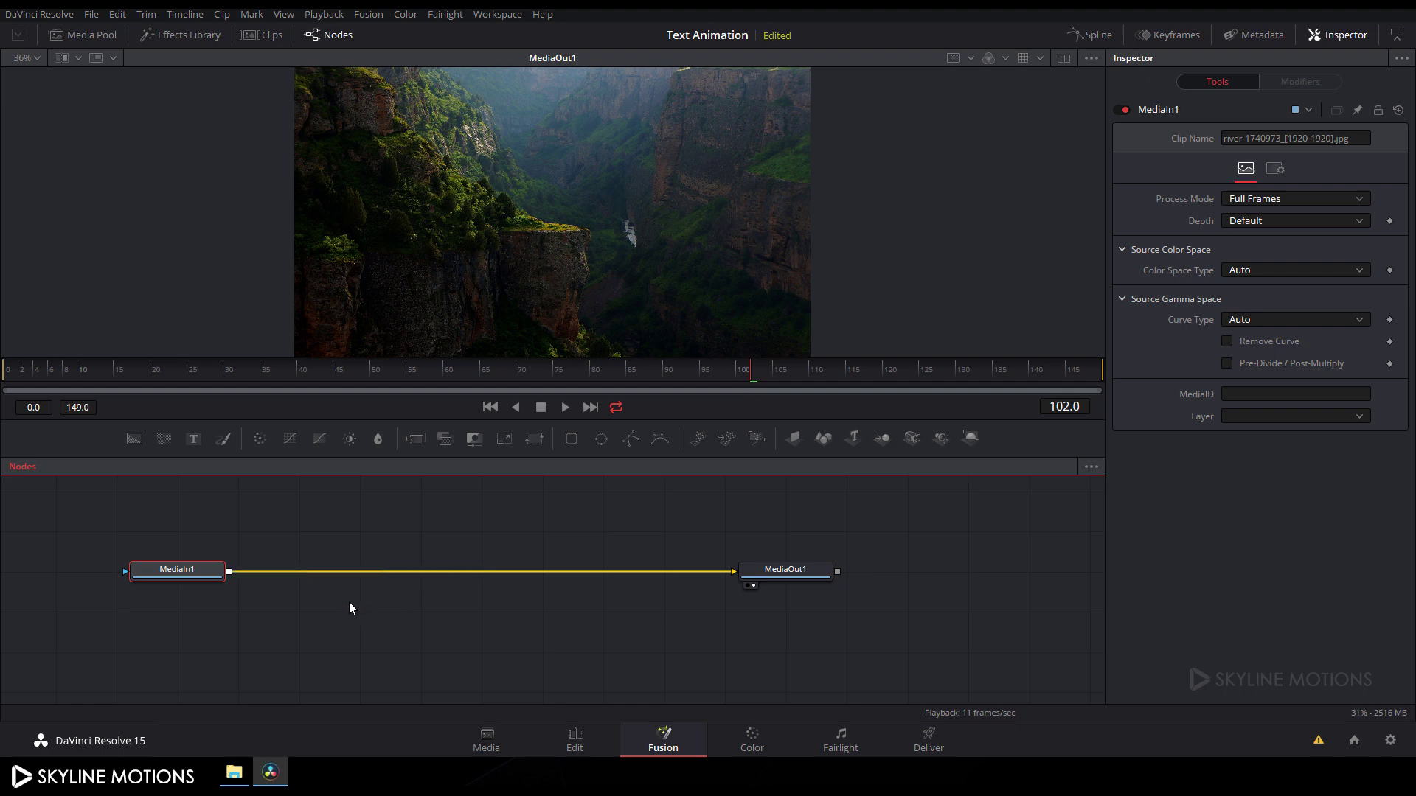
key(shift+space)
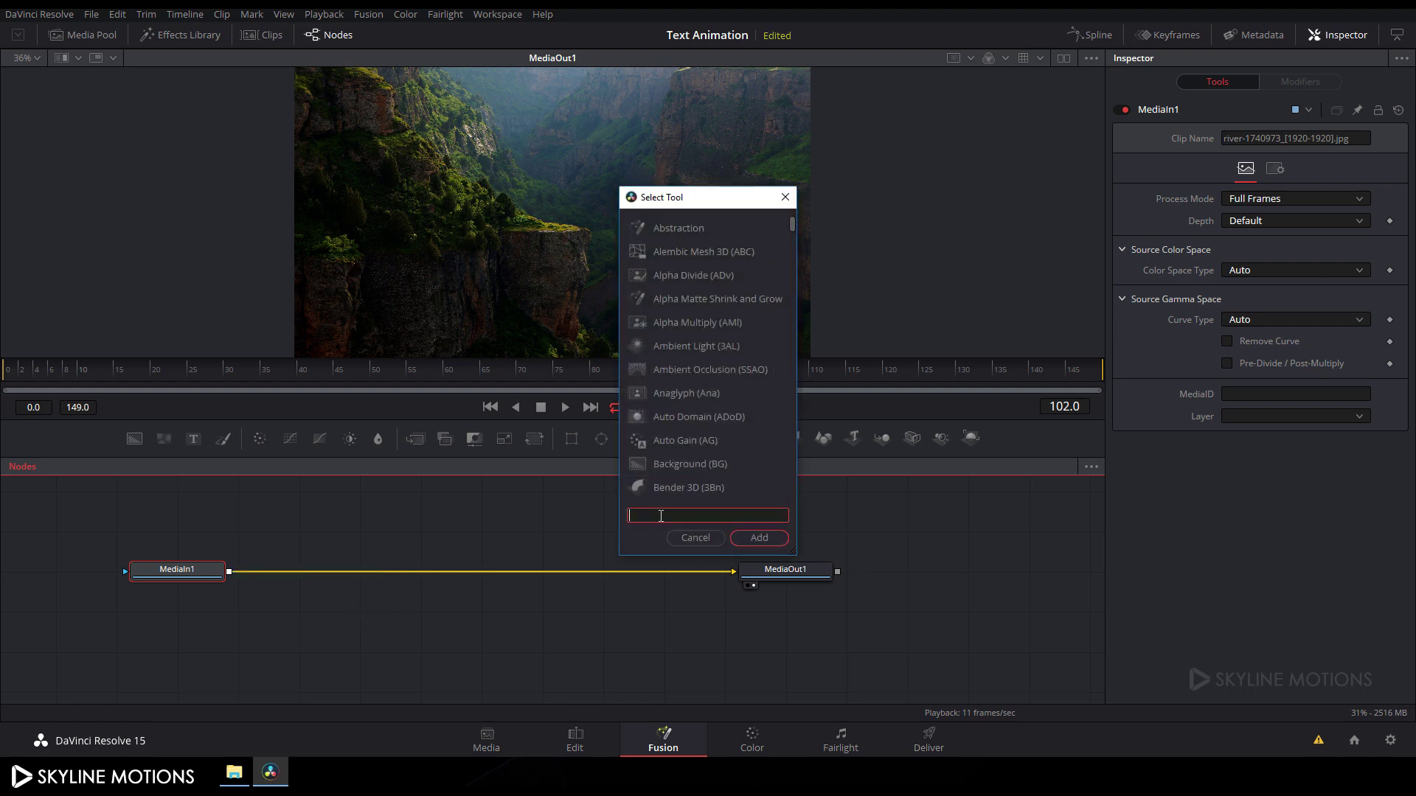
text(cc)
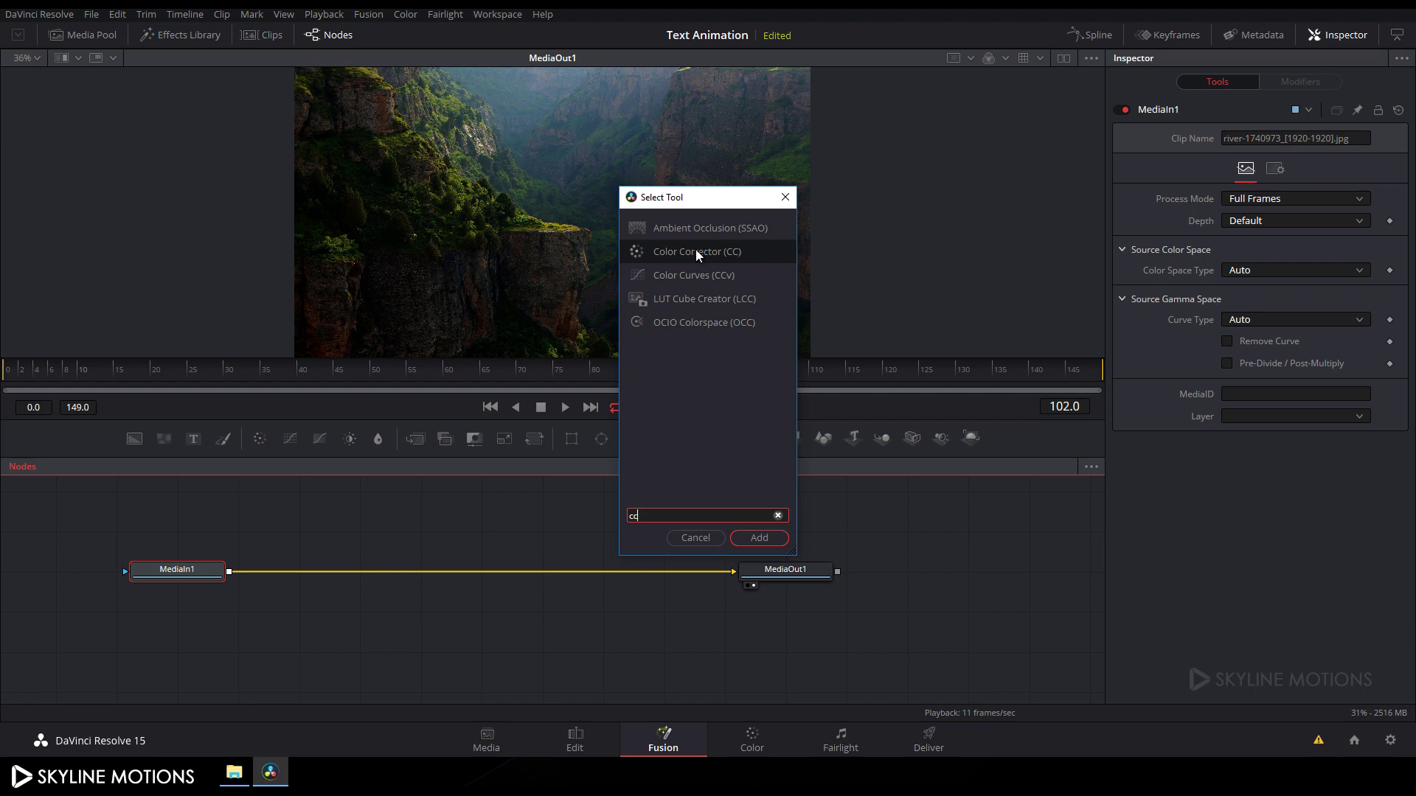
click(763, 542)
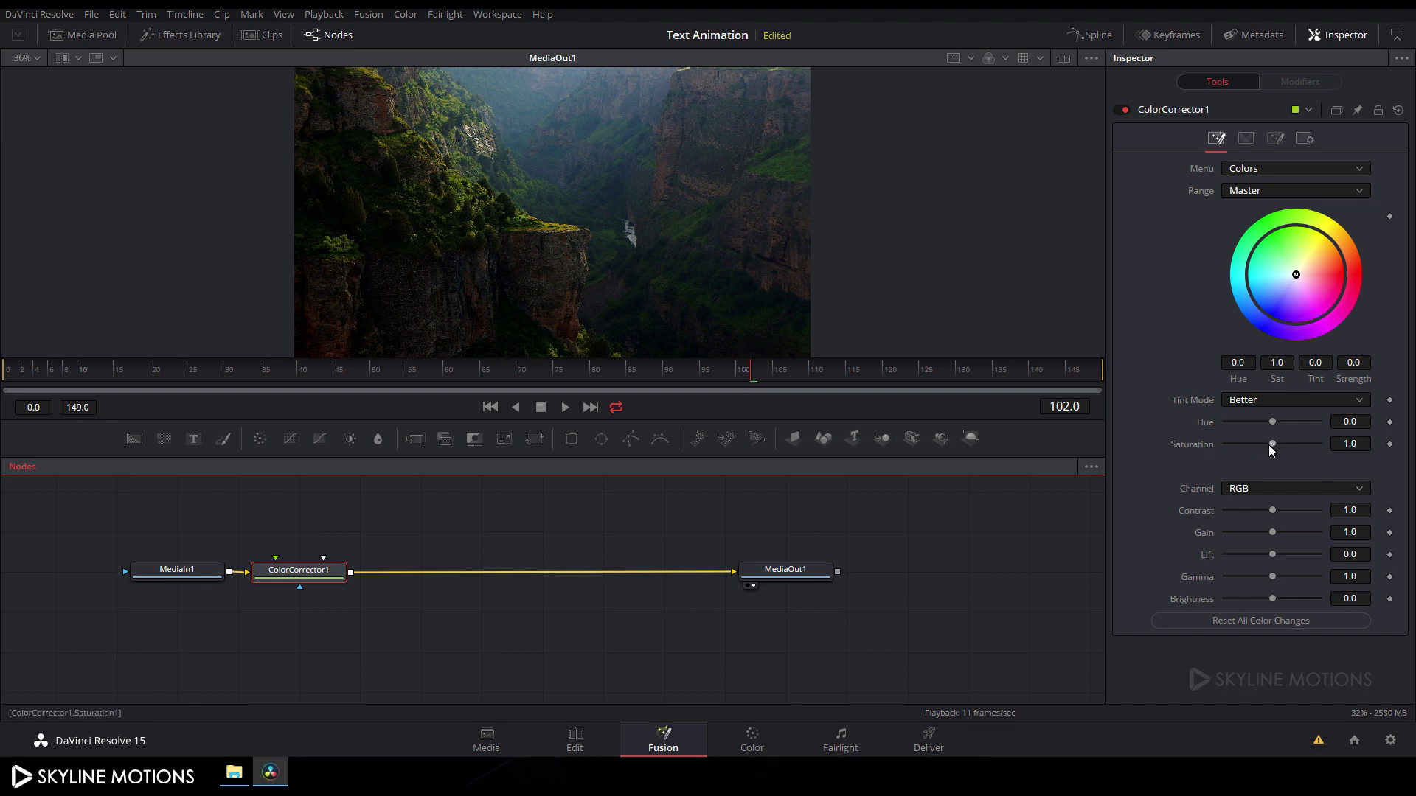
drag(1272, 444, 707, 426)
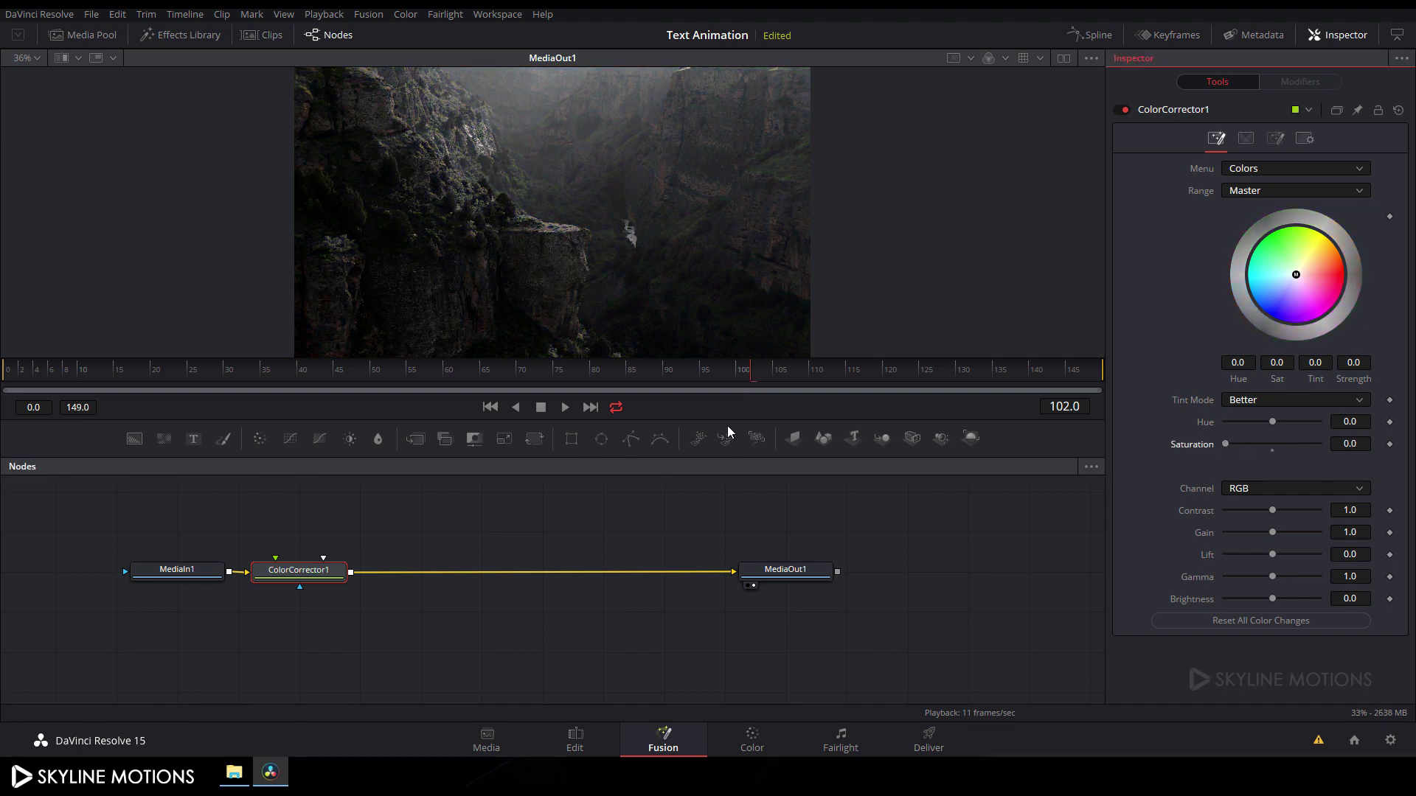
Add a black Background node above ColorCorrector1 and feed its output into a new Merge node.
click(487, 555)
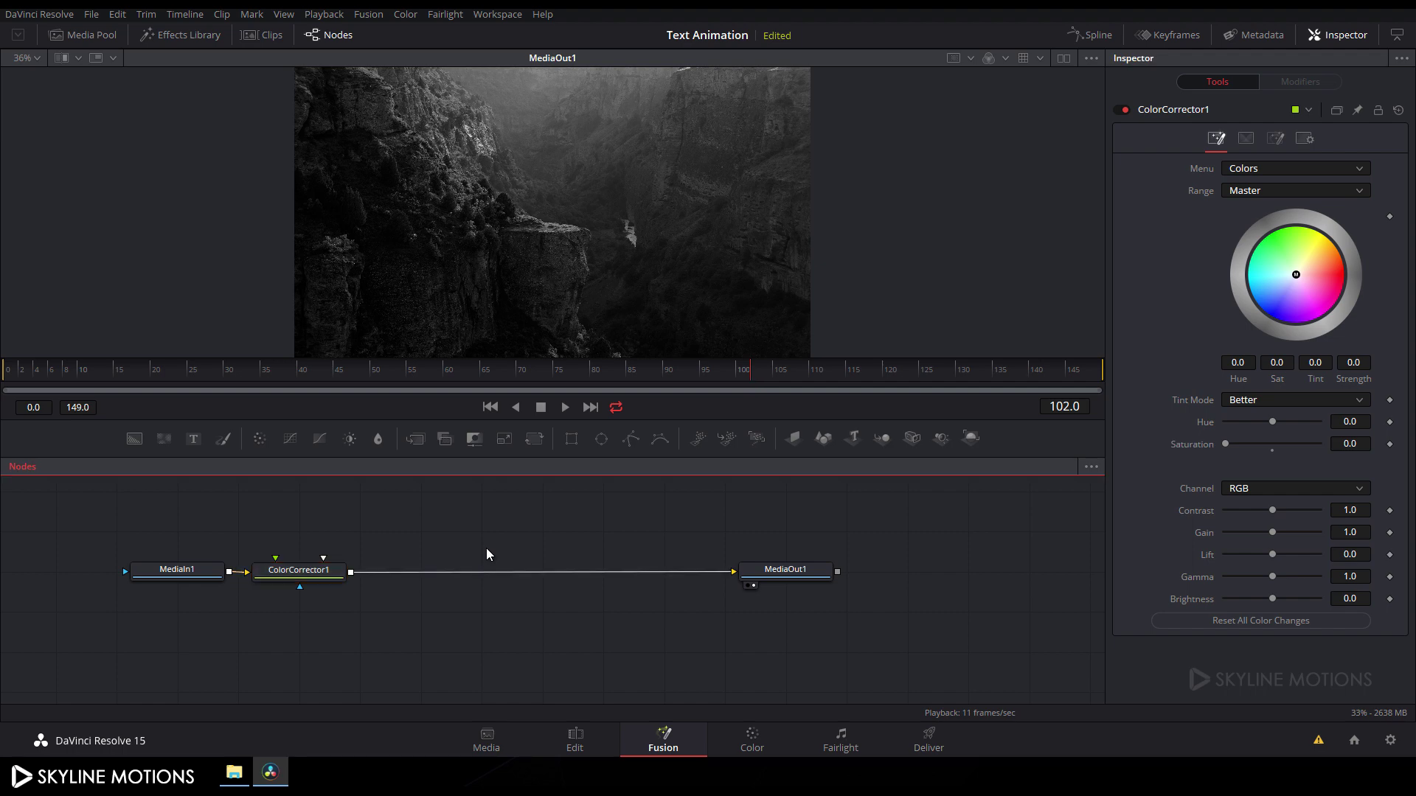
click(135, 439)
drag(505, 536, 315, 536)
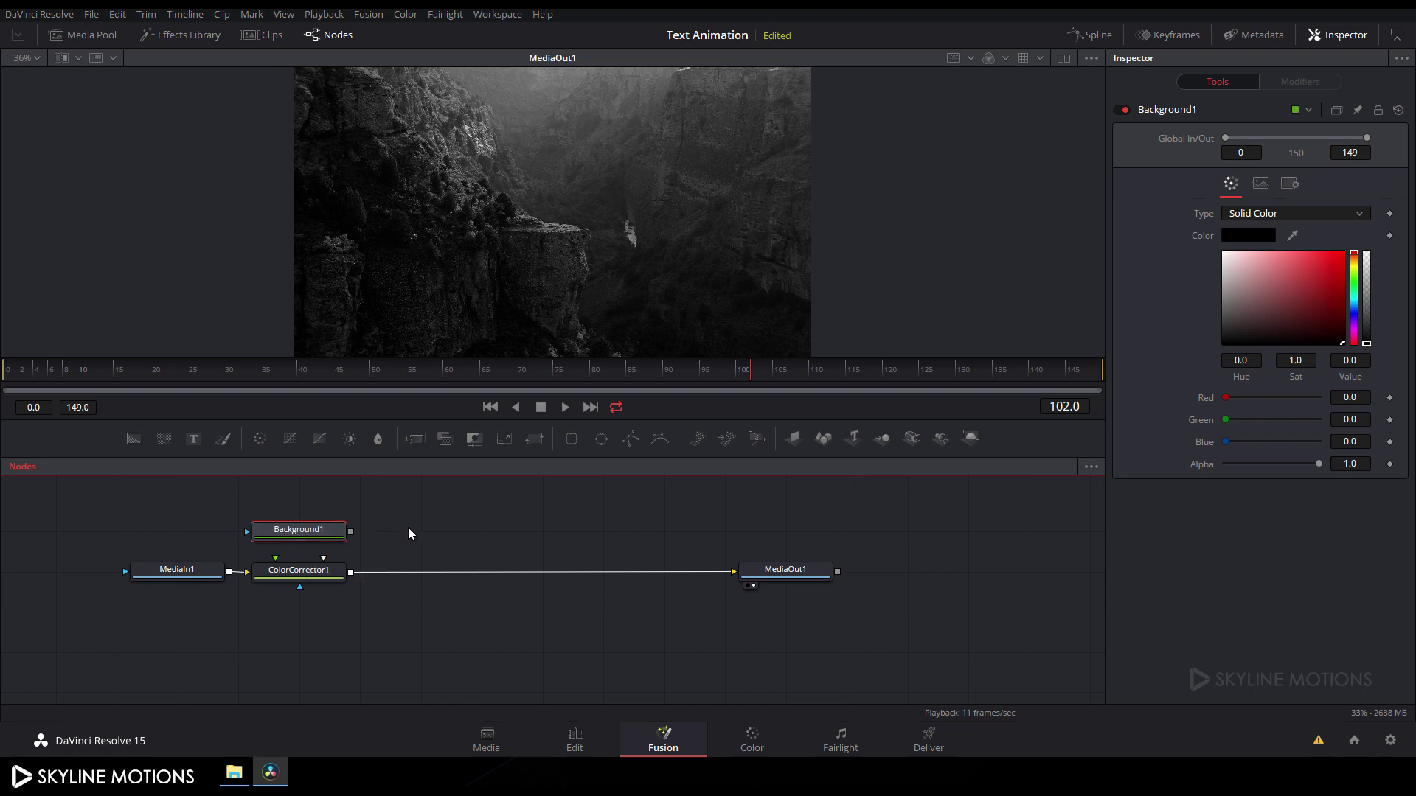
drag(417, 445, 327, 538)
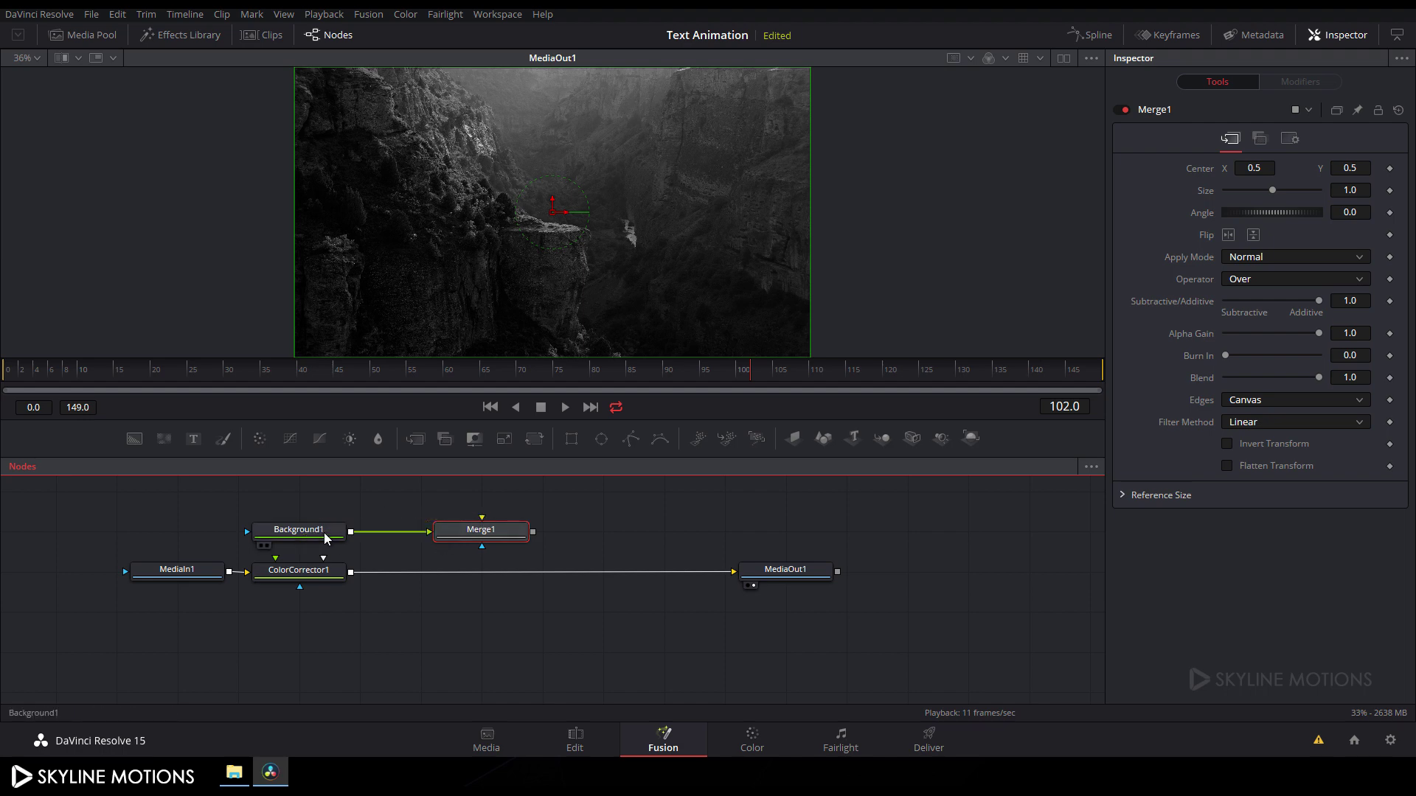
Disconnect ColorCorrector1 from MediaOut1, wire it into Merge1's background input, and display Merge1 in the viewer.
click(782, 581)
drag(736, 573, 568, 611)
drag(481, 517, 350, 572)
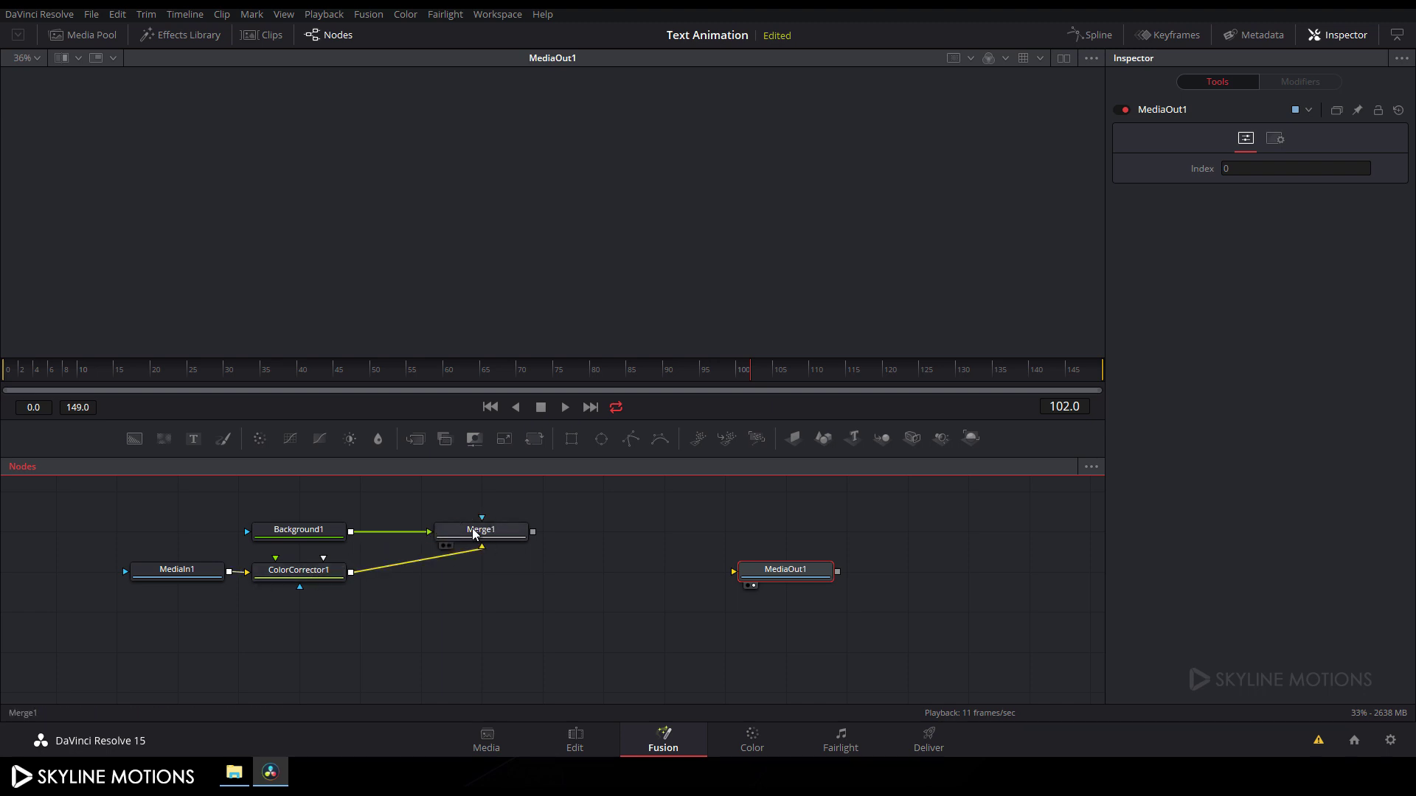
drag(480, 531, 494, 328)
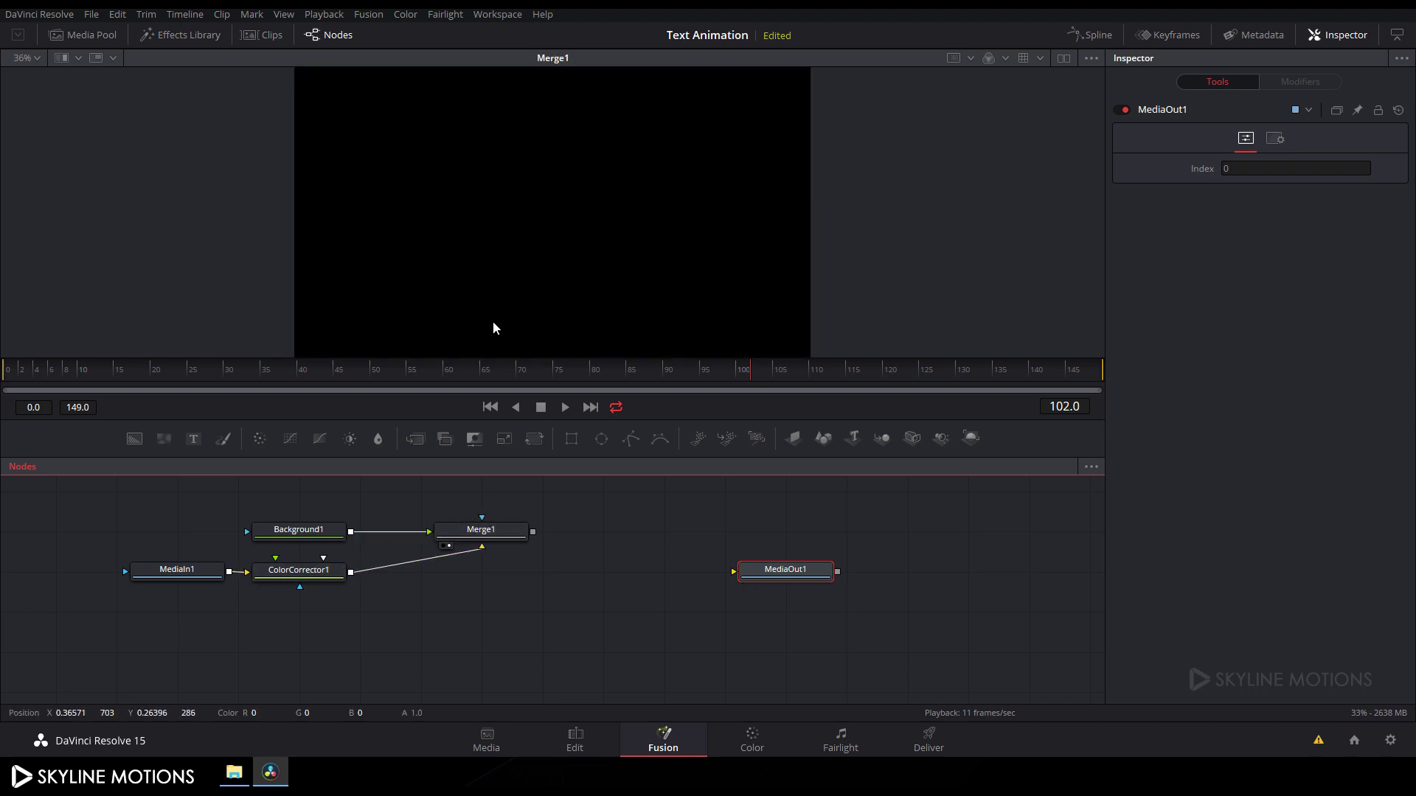
Set Merge1's Blend to 0.25 so the black background partly darkens the image.
click(476, 534)
drag(1316, 378, 1247, 379)
click(1364, 376)
key(ctrl+a)
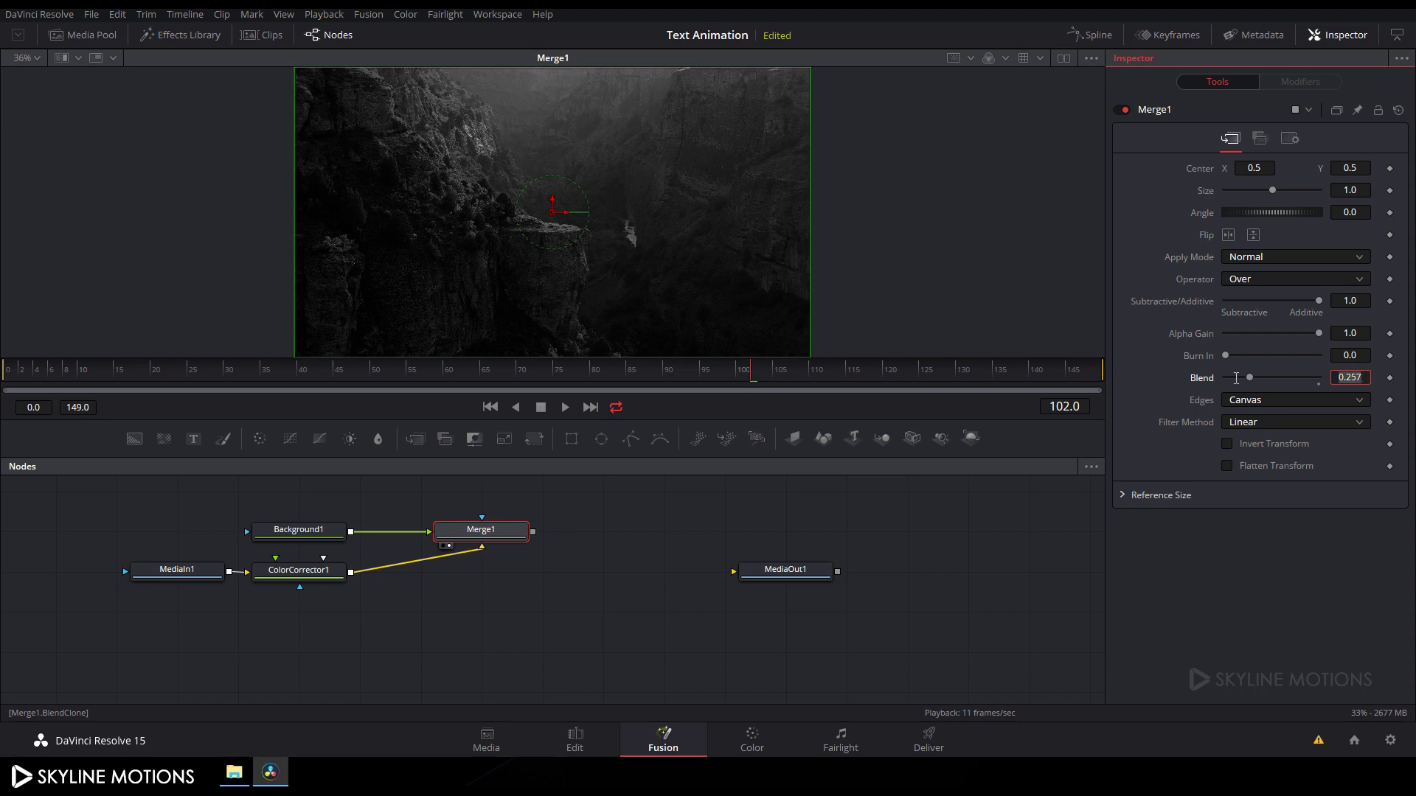
text(0.25)
key(Return)
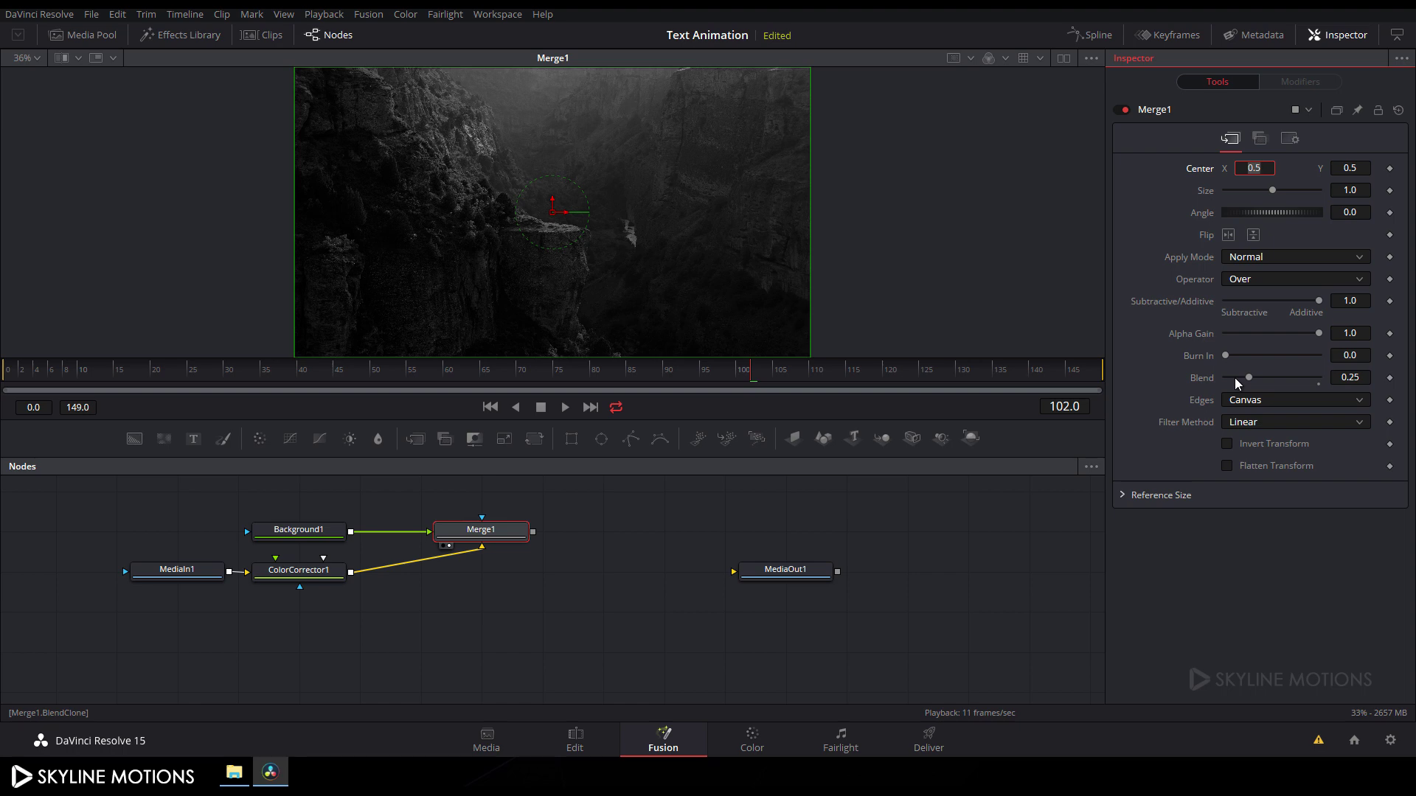
Move MediaOut1 in line with Merge1 and connect Merge1's output to it.
drag(793, 584, 731, 546)
click(732, 545)
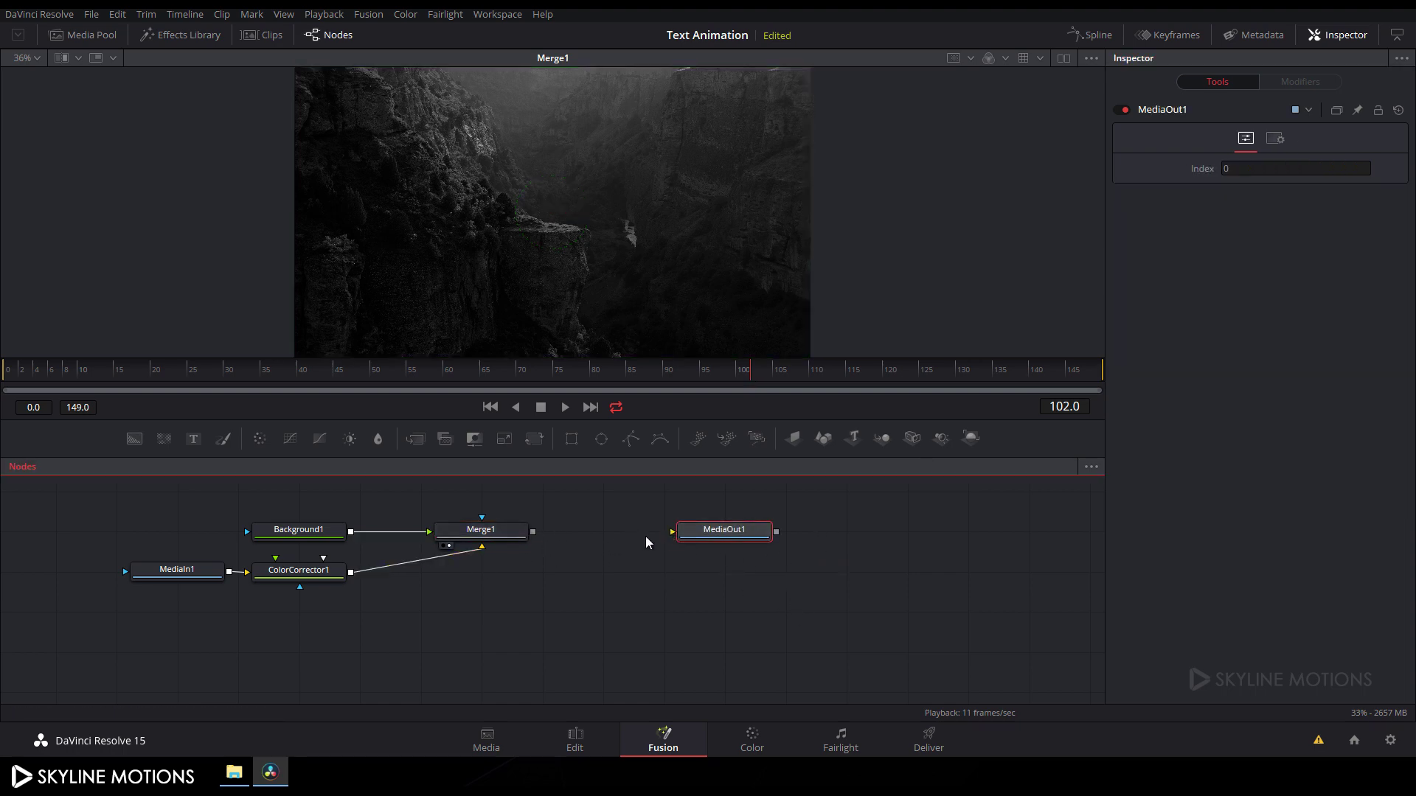
mouse_move(673, 532)
mouse_down()
mouse_move(616, 566)
mouse_move(629, 550)
mouse_move(510, 530)
mouse_up()
drag(722, 532, 661, 535)
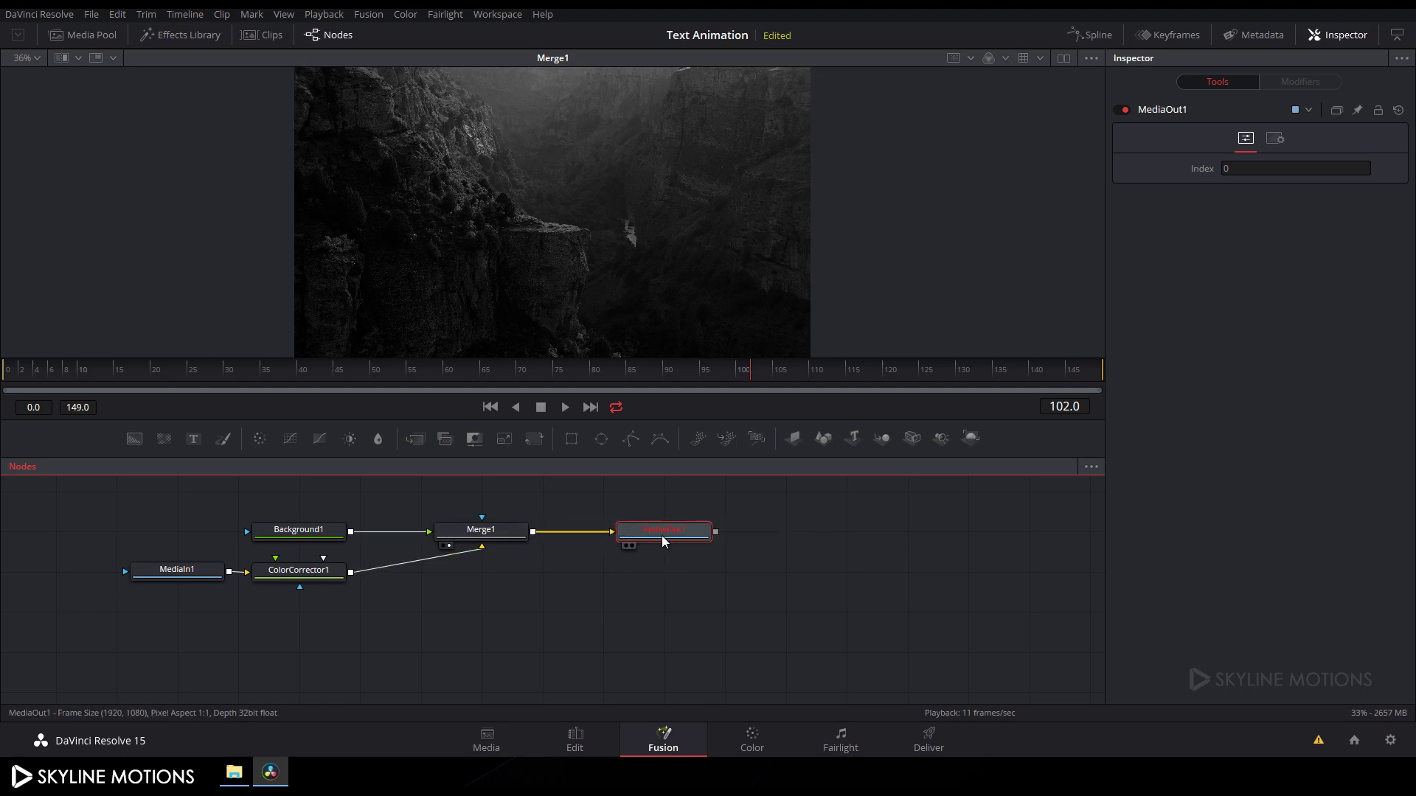
Return to the edit timeline, re-enable the Video 2 track, and play the title over the darkened image from the start.
click(579, 742)
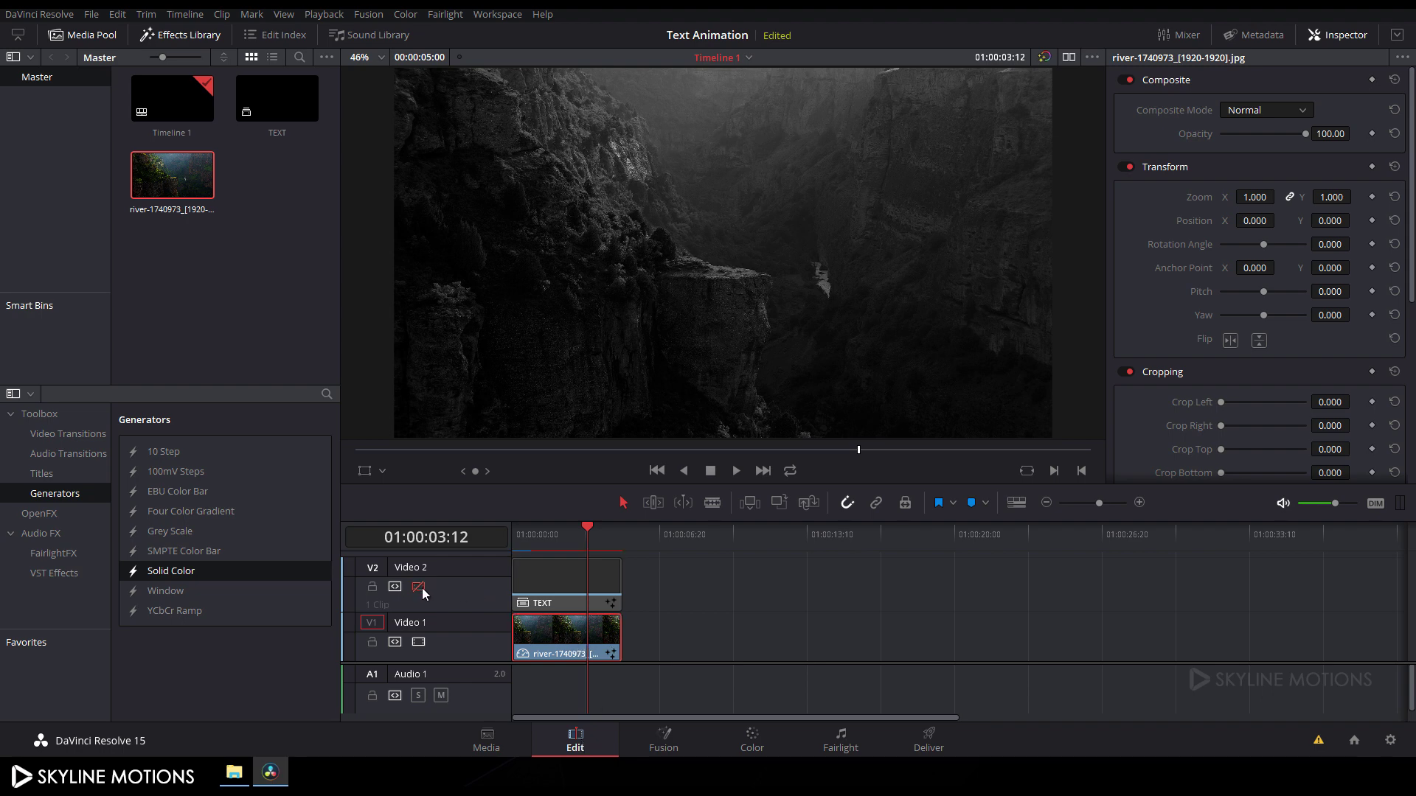
click(418, 587)
drag(581, 528, 515, 525)
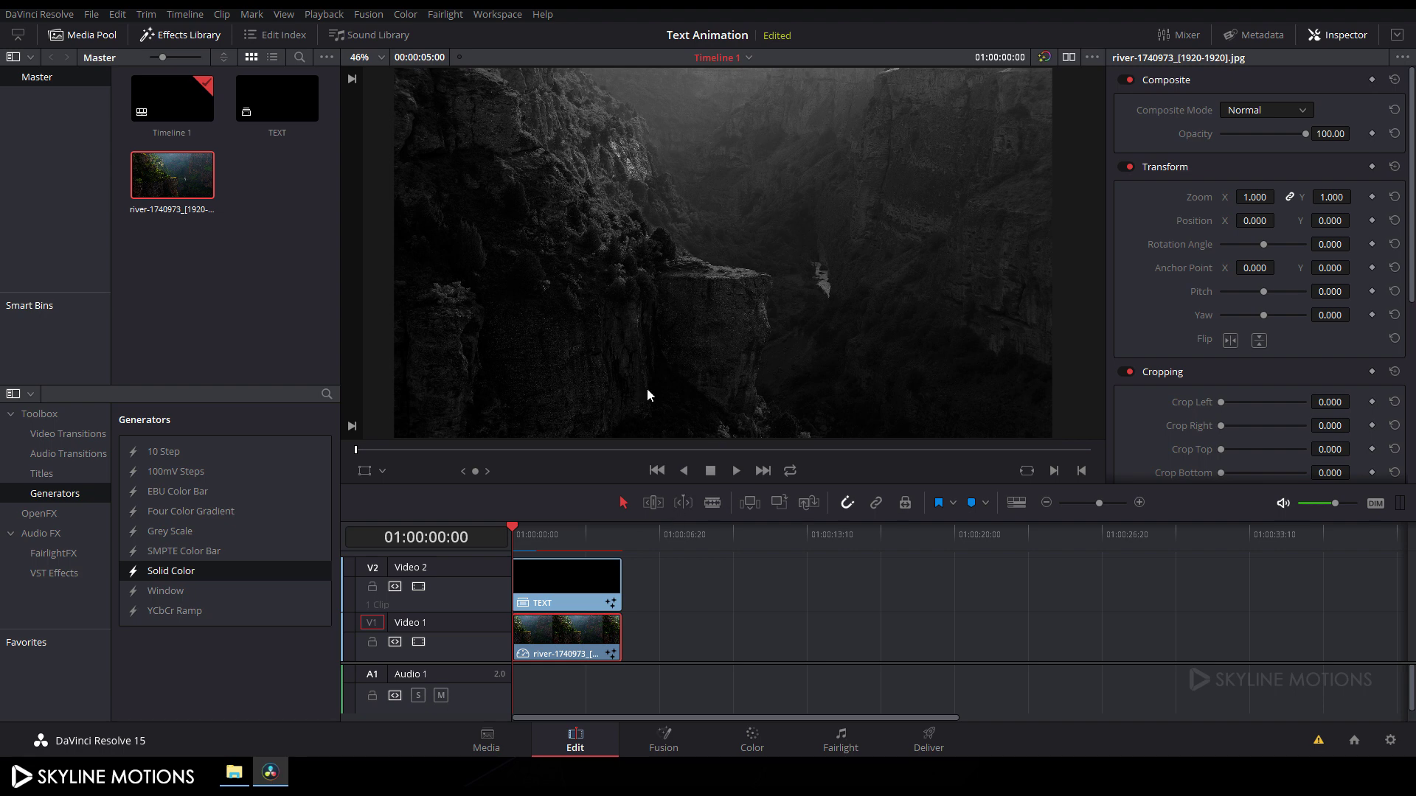
click(736, 471)
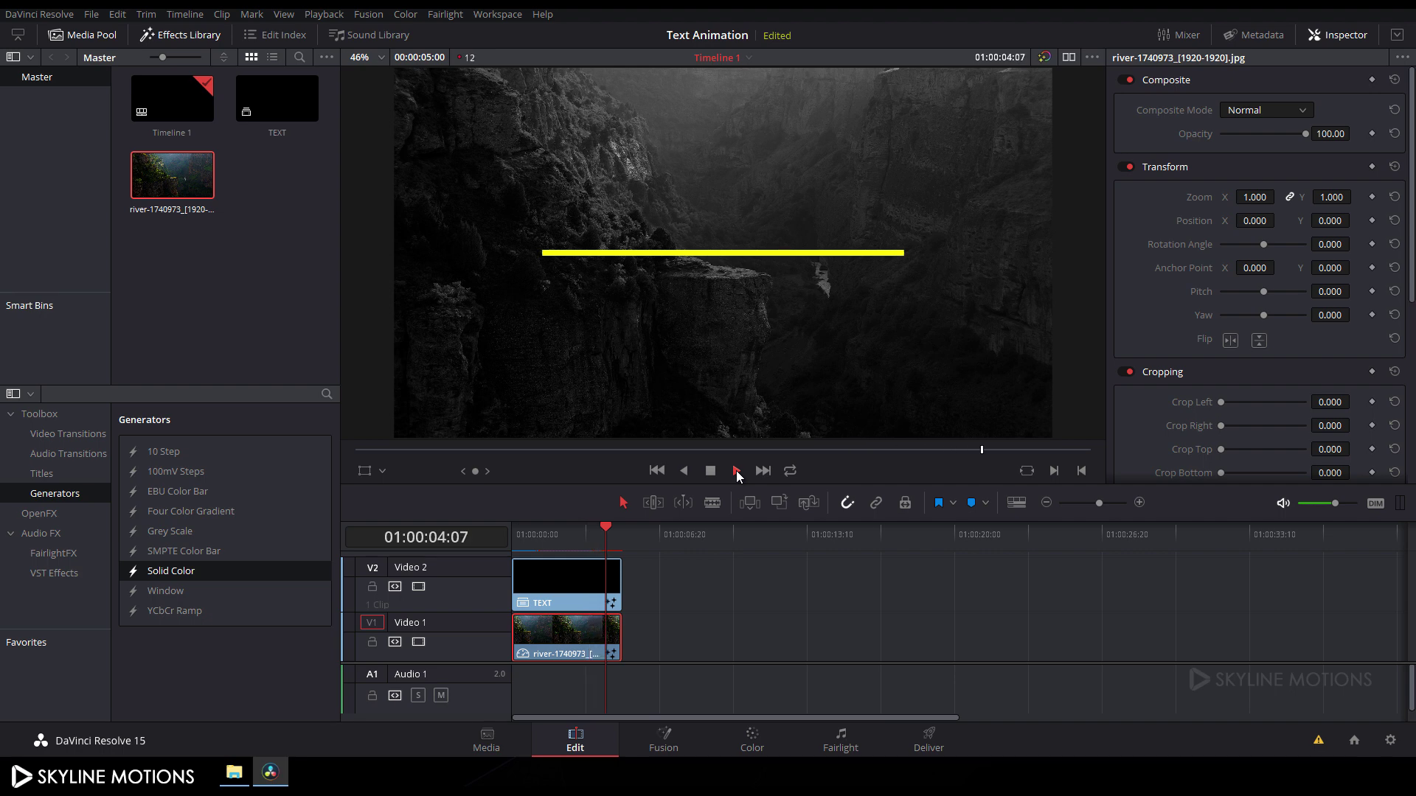
drag(545, 528, 559, 527)
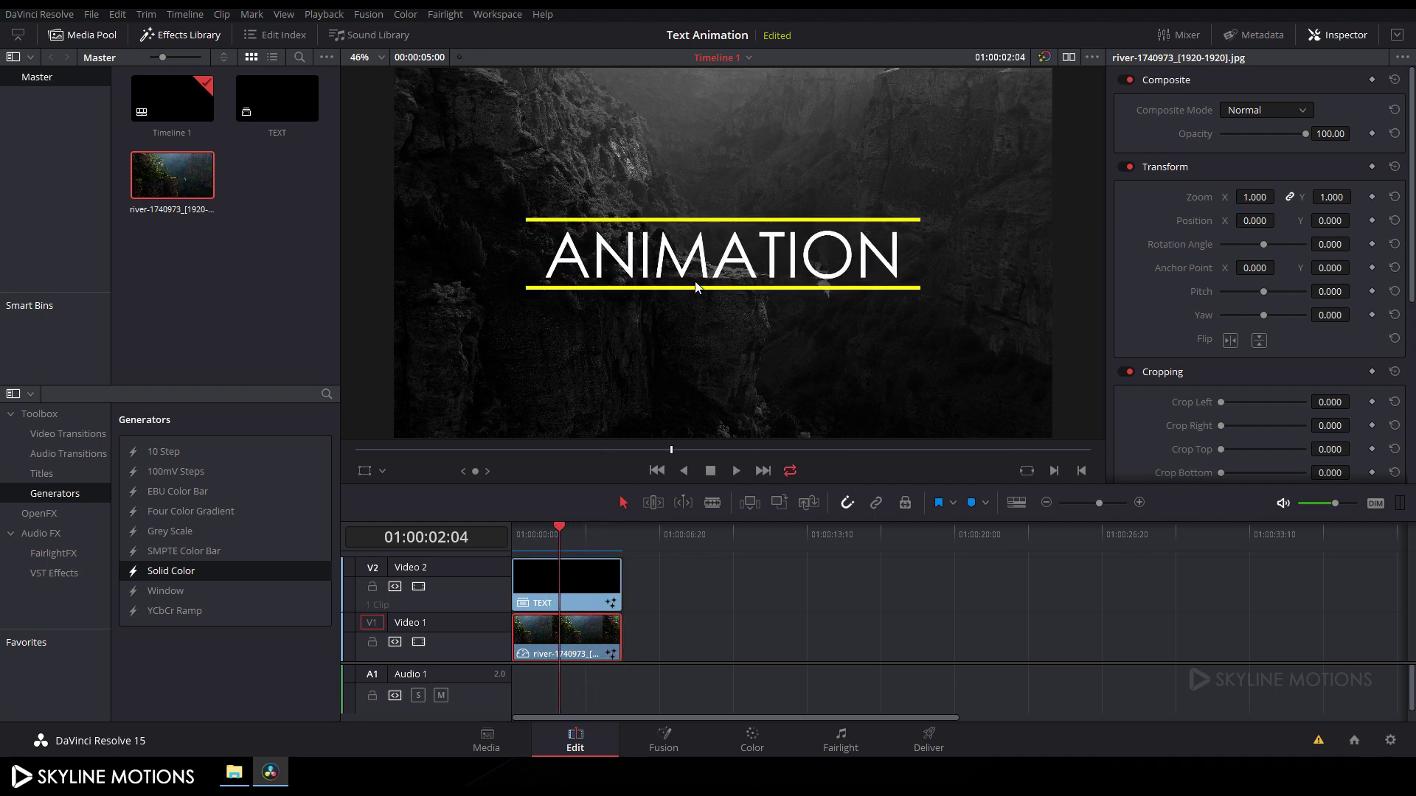
Review the automatic render cache options in the project's Master Settings and save the settings.
click(1390, 739)
scroll(920, 488, down, 3)
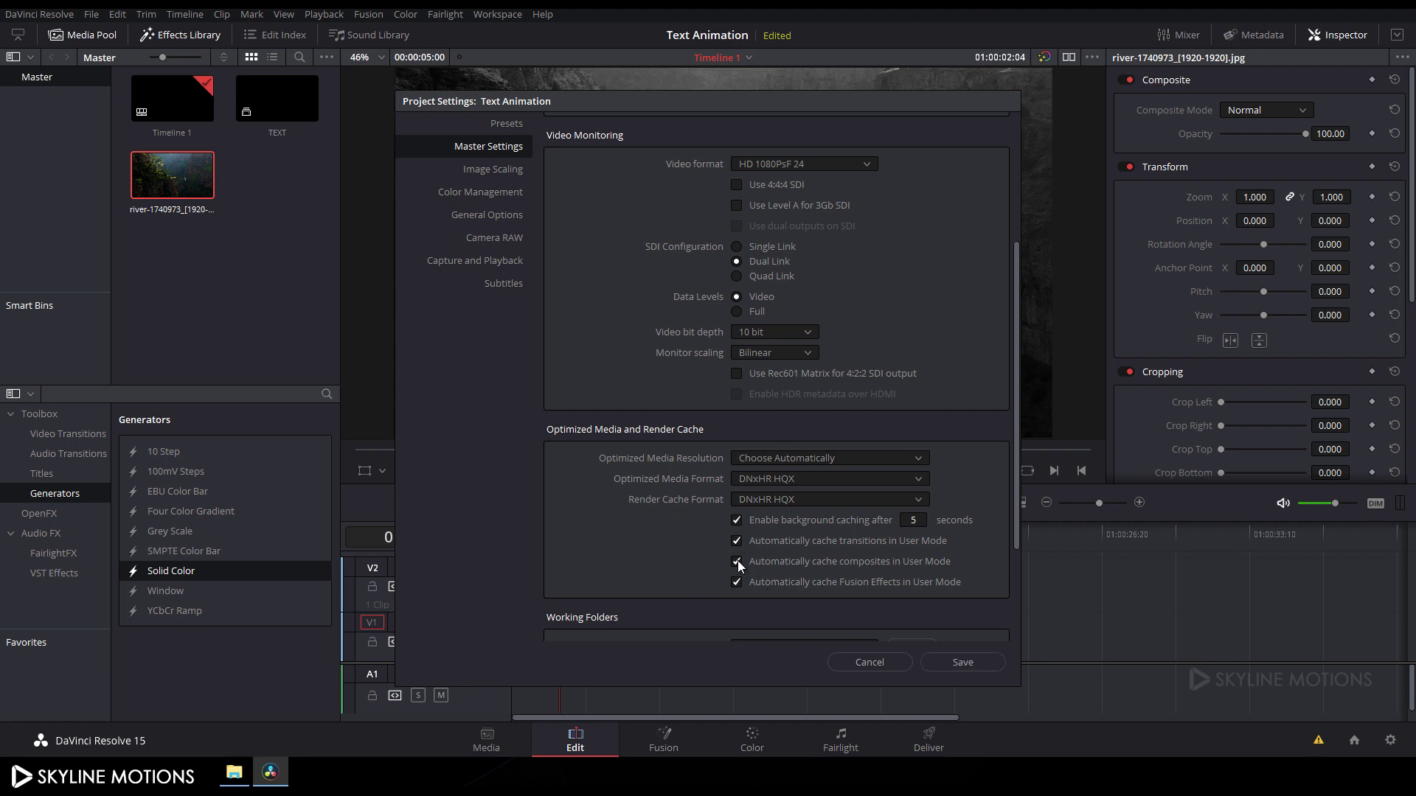
click(963, 664)
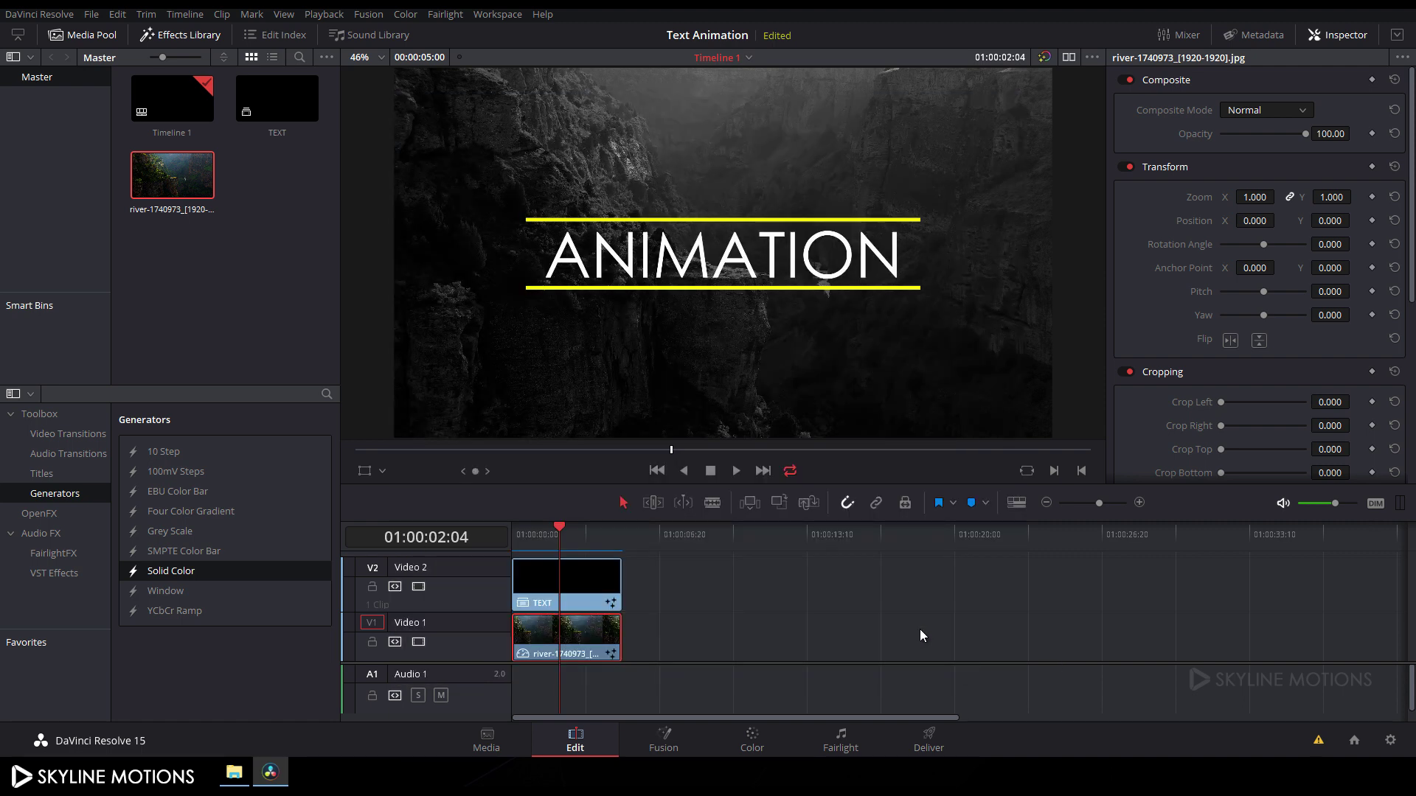
Play the cached timeline from its first frame to check the finished animation, then stop playback.
drag(561, 525, 508, 524)
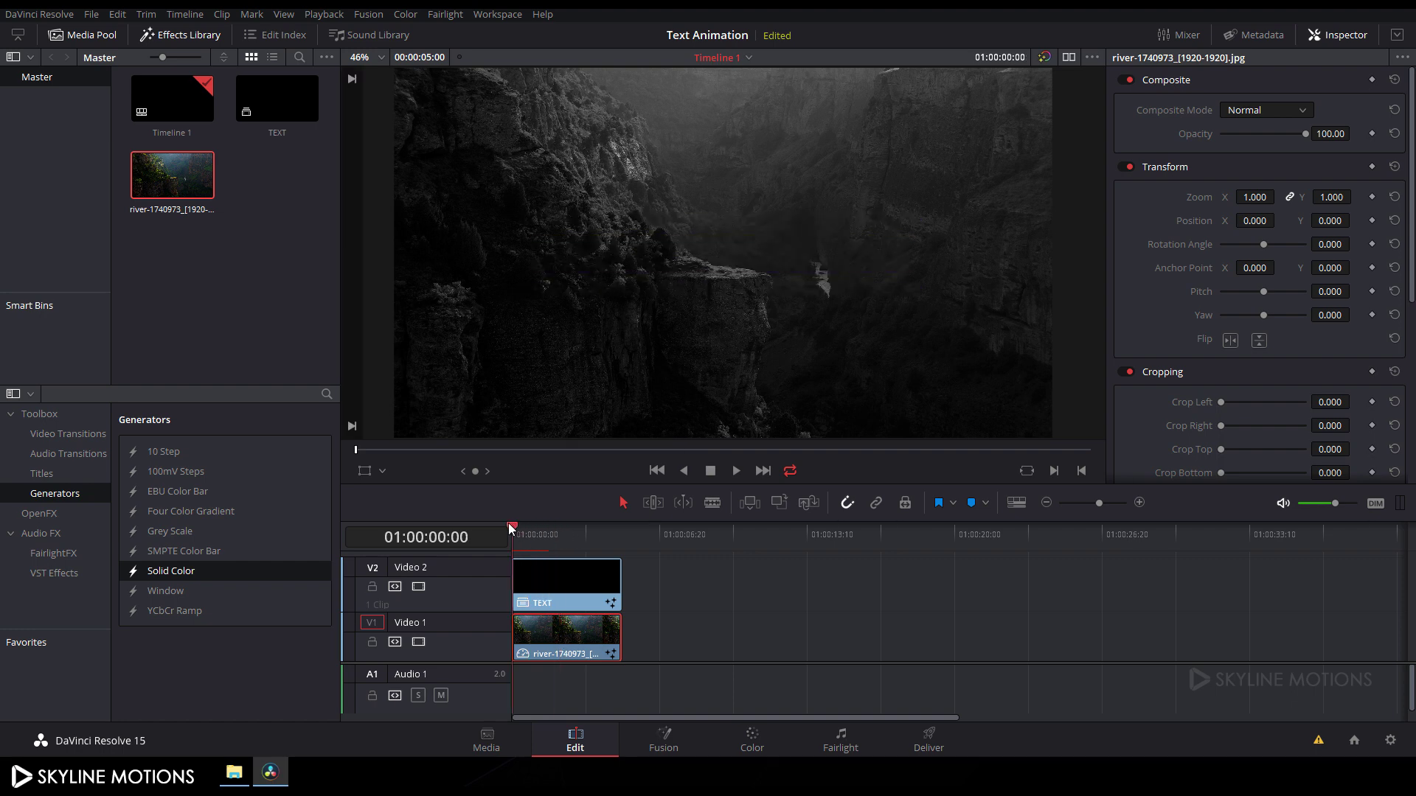
key(space)
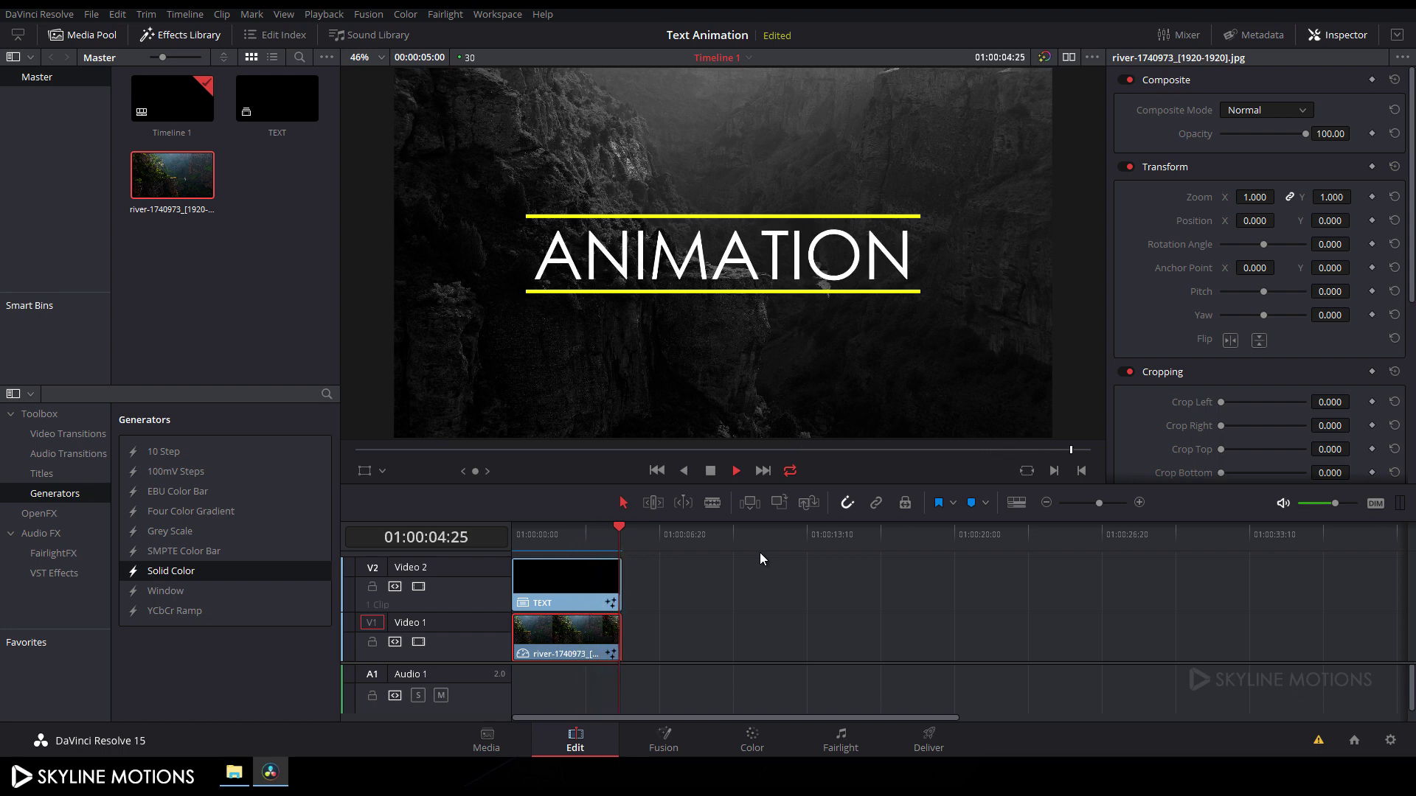
click(712, 472)
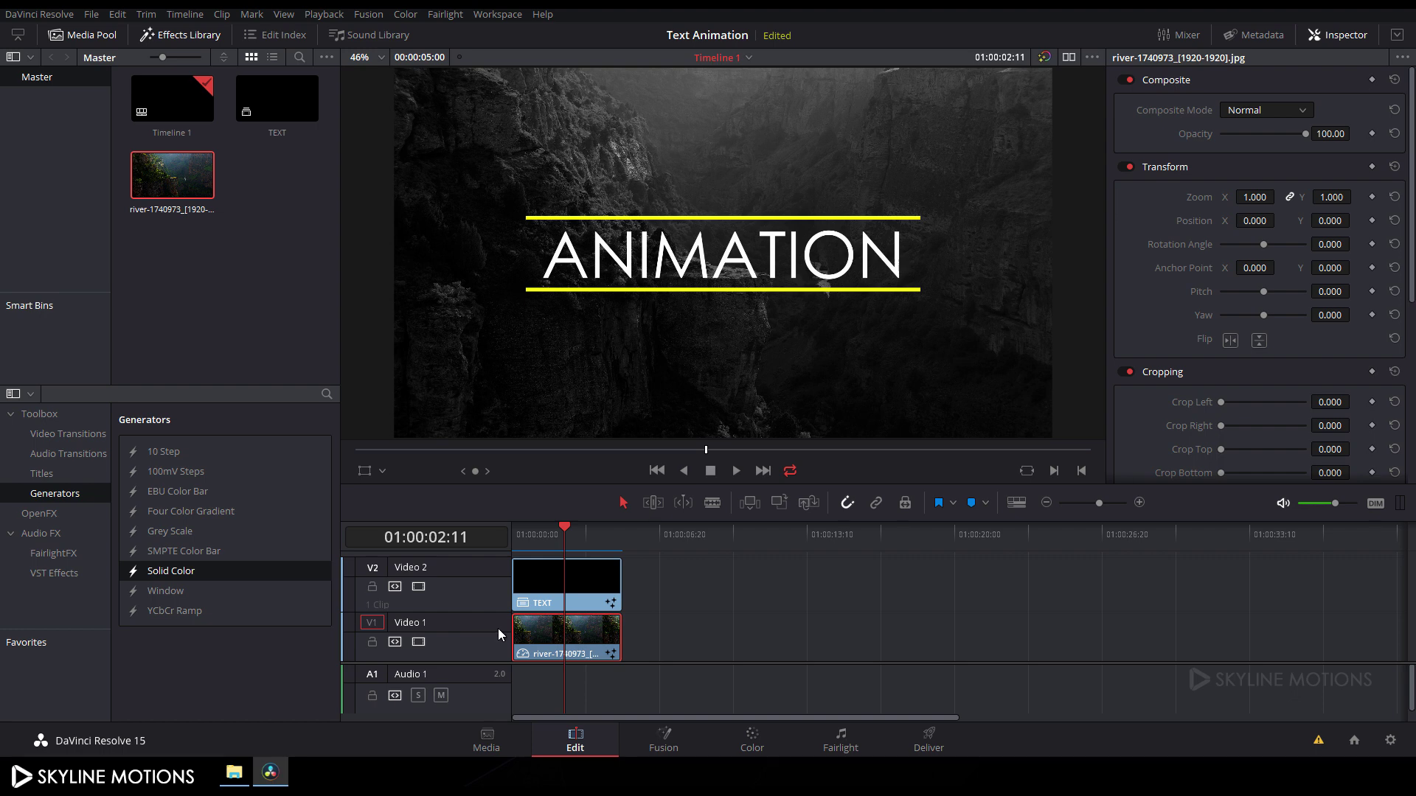
Duplicate the TEXT clip on Video 2, placing the copy directly after the original at 01:00:05:00.
click(589, 587)
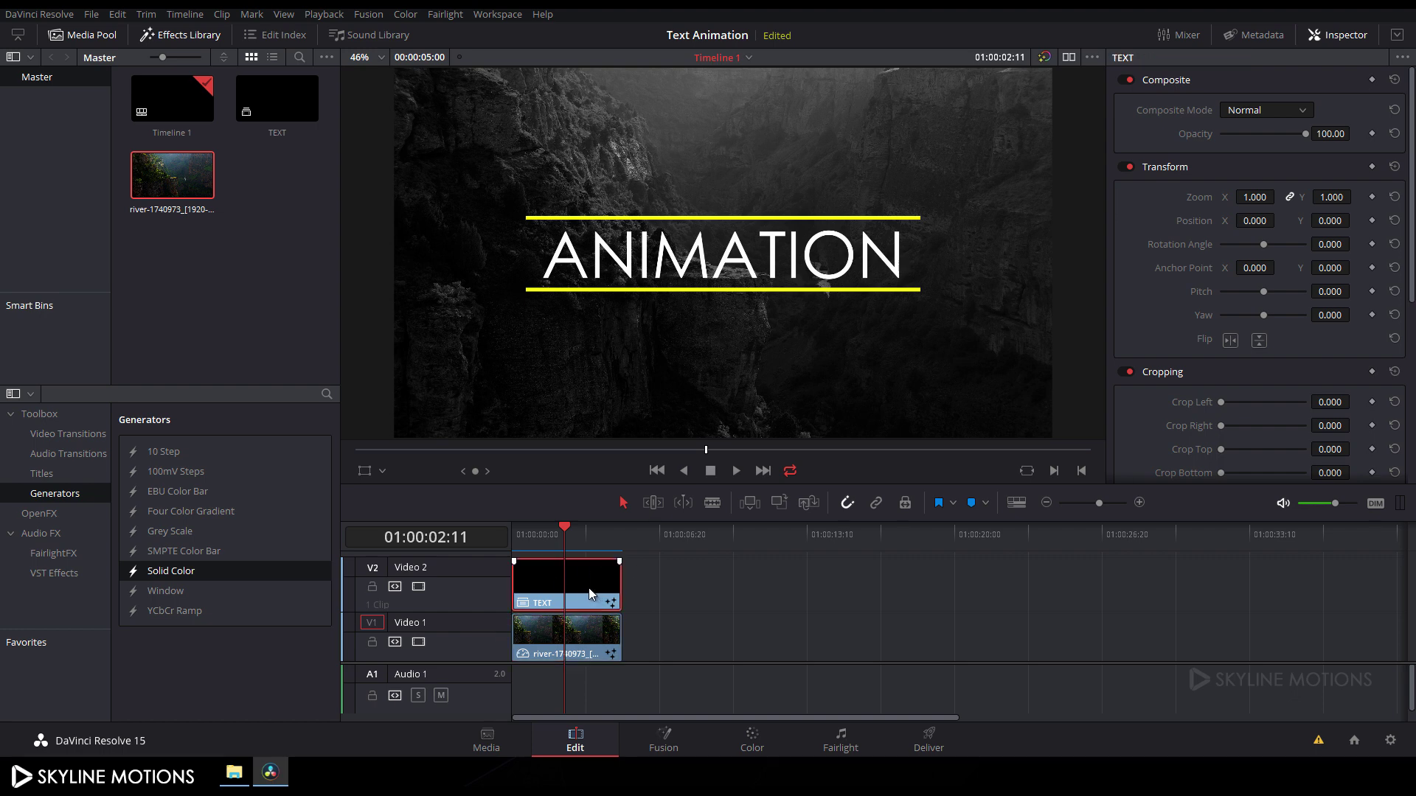
drag(566, 529, 626, 528)
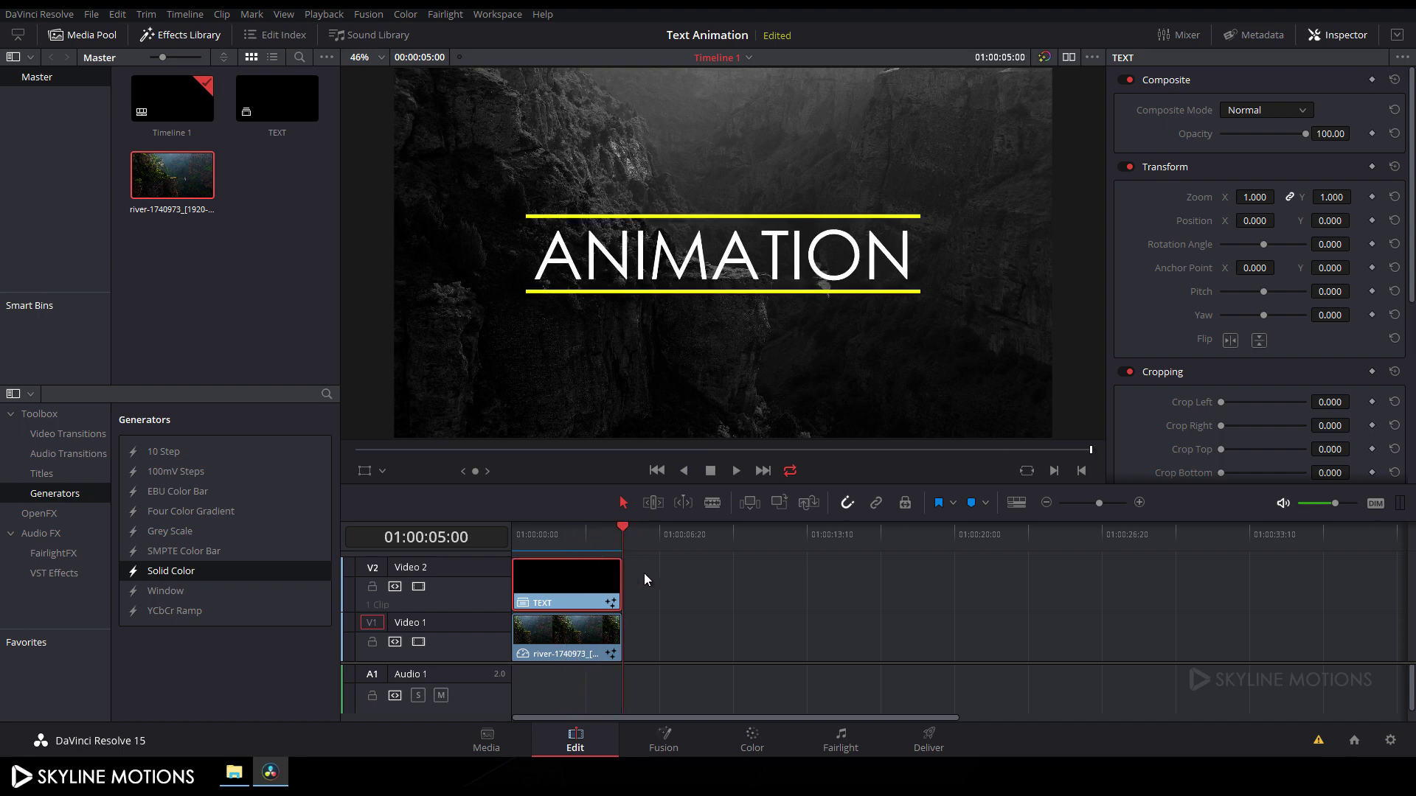
key(ctrl+v)
Reverse the speed of the second TEXT clip so its animation plays backwards.
drag(688, 528, 657, 524)
click(678, 583)
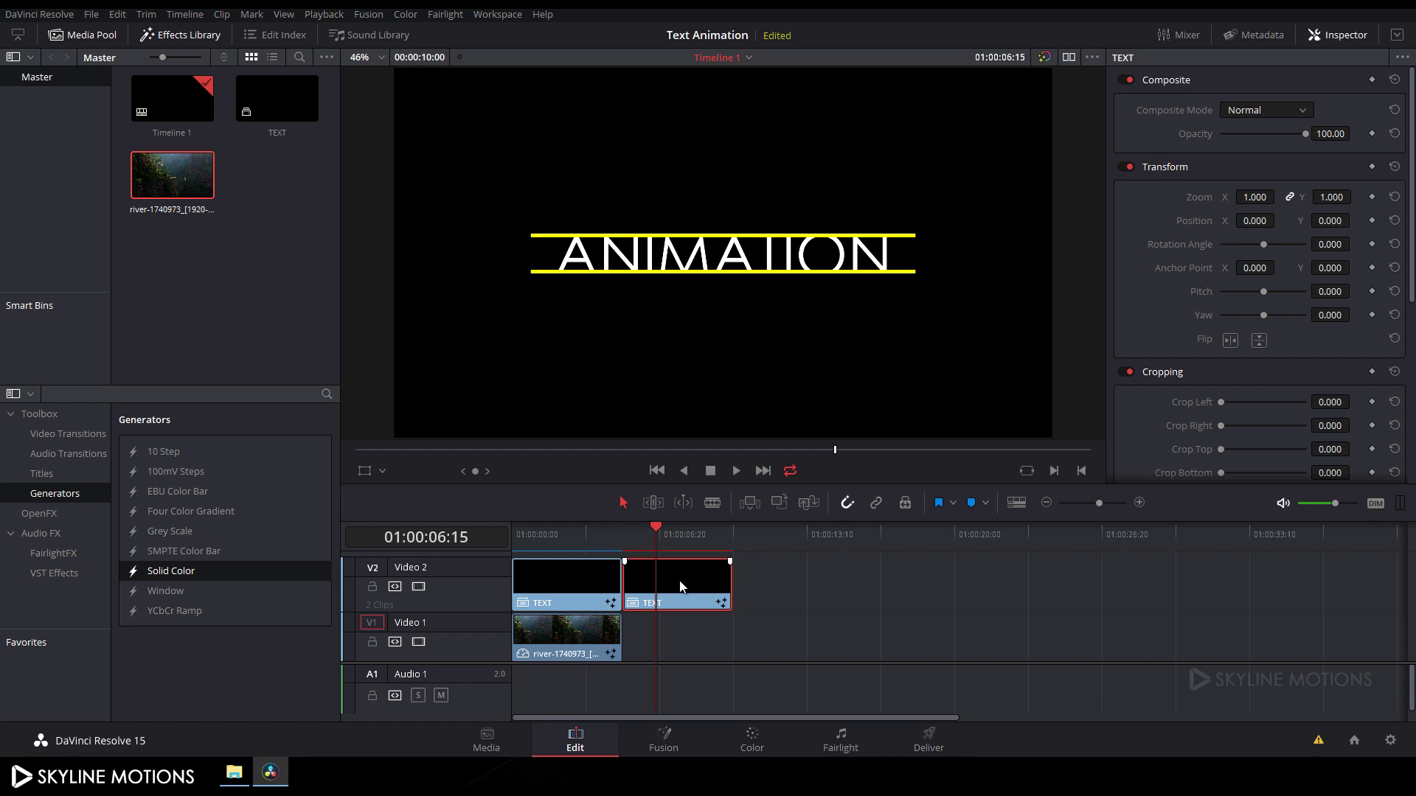
right_click(672, 590)
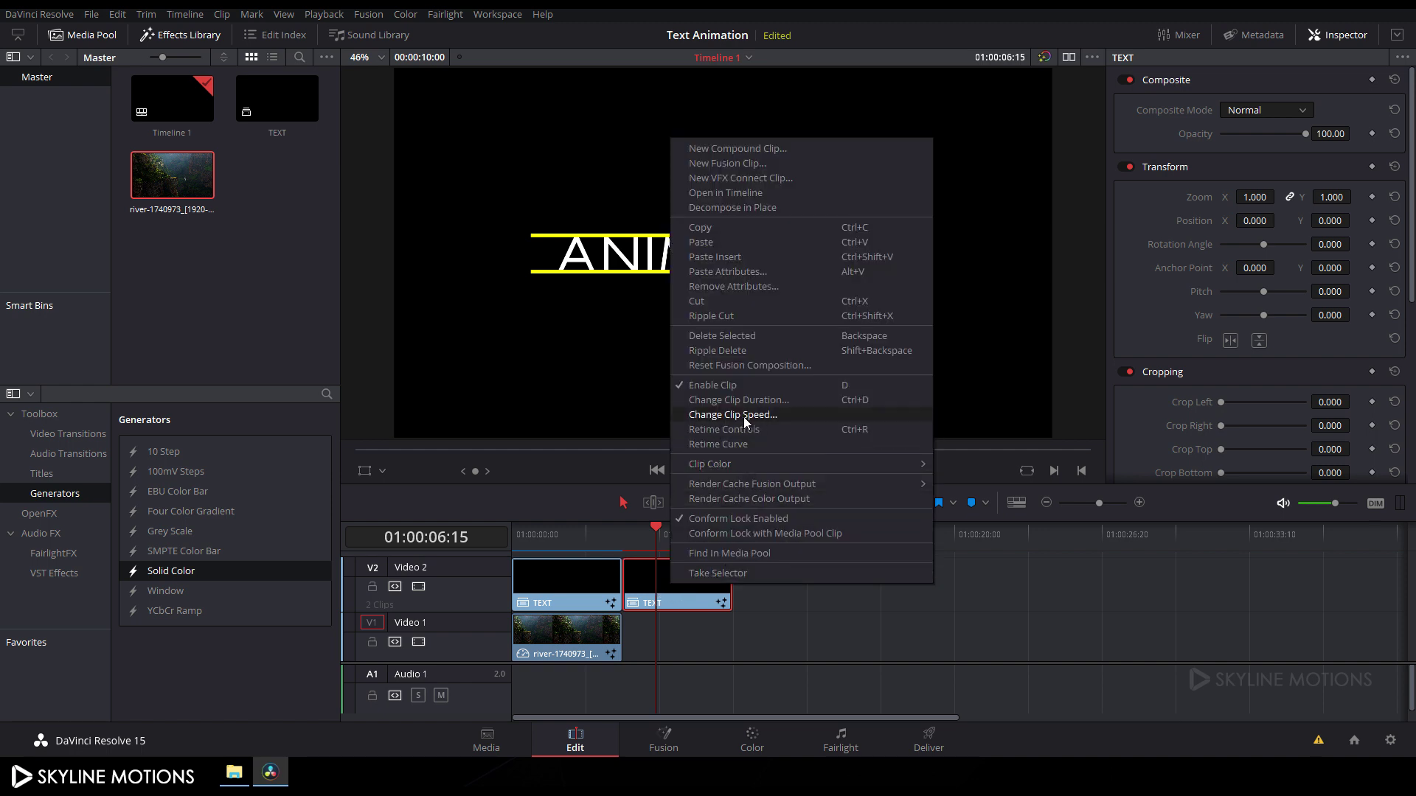
click(733, 414)
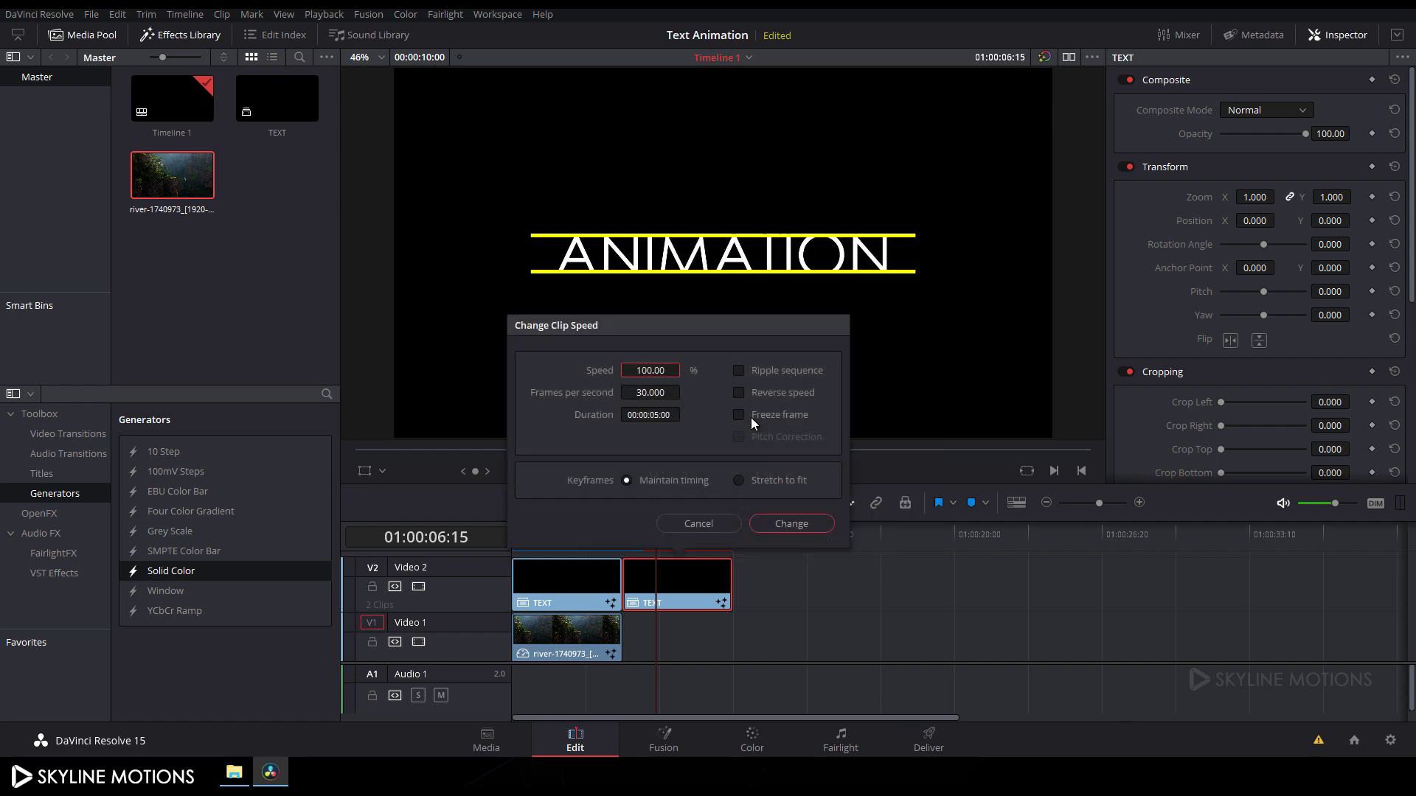
click(749, 391)
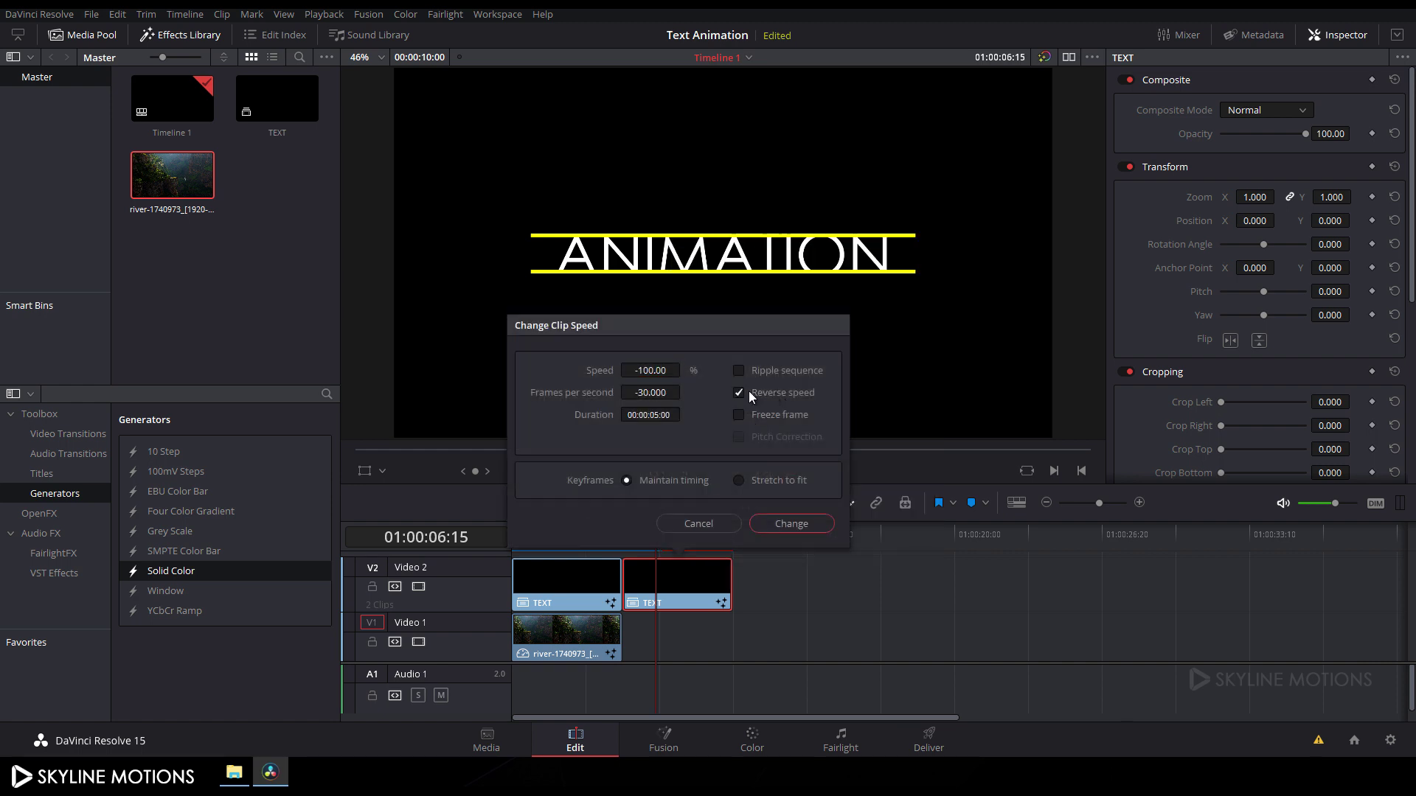
click(791, 524)
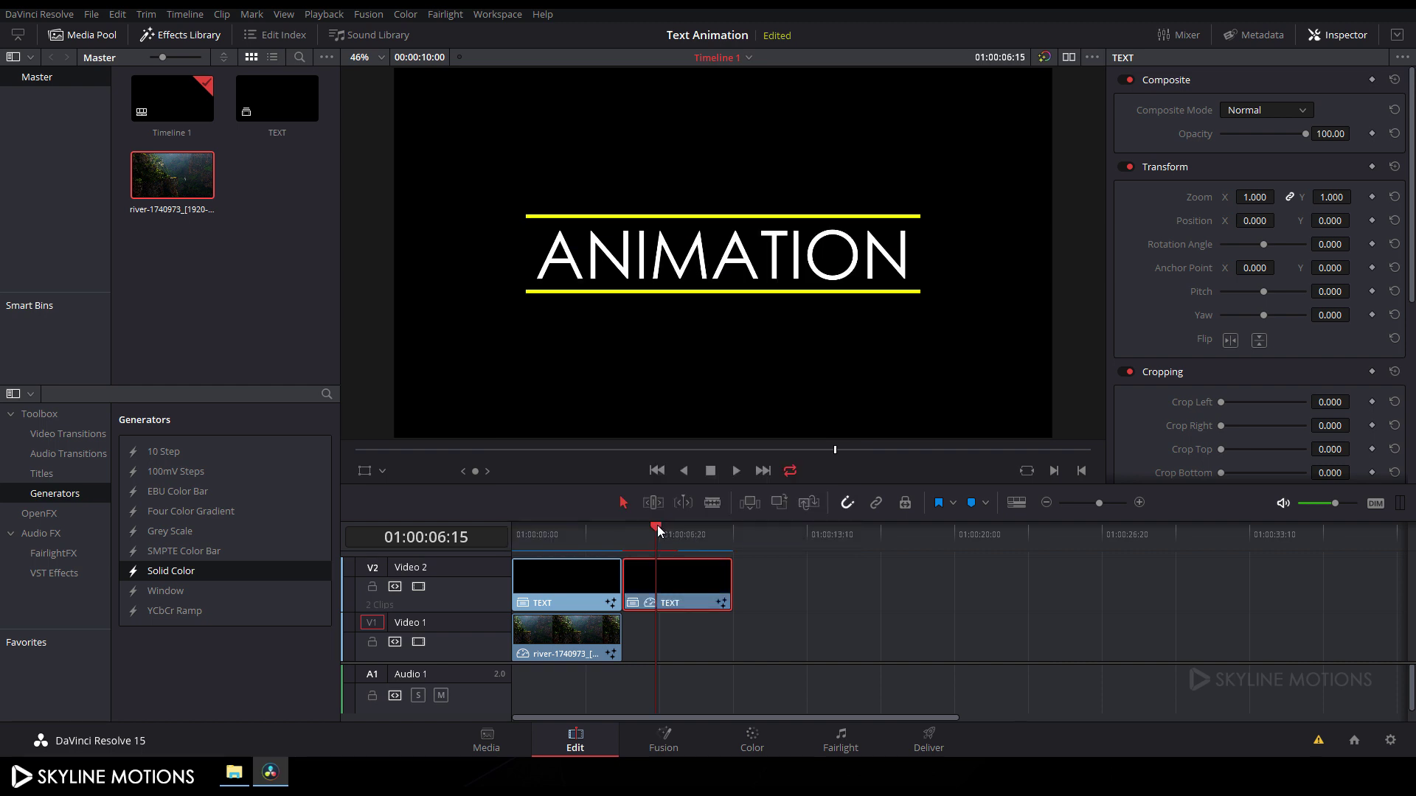
Extend the river image clip on Video 1 to the end of the second TEXT clip.
click(586, 647)
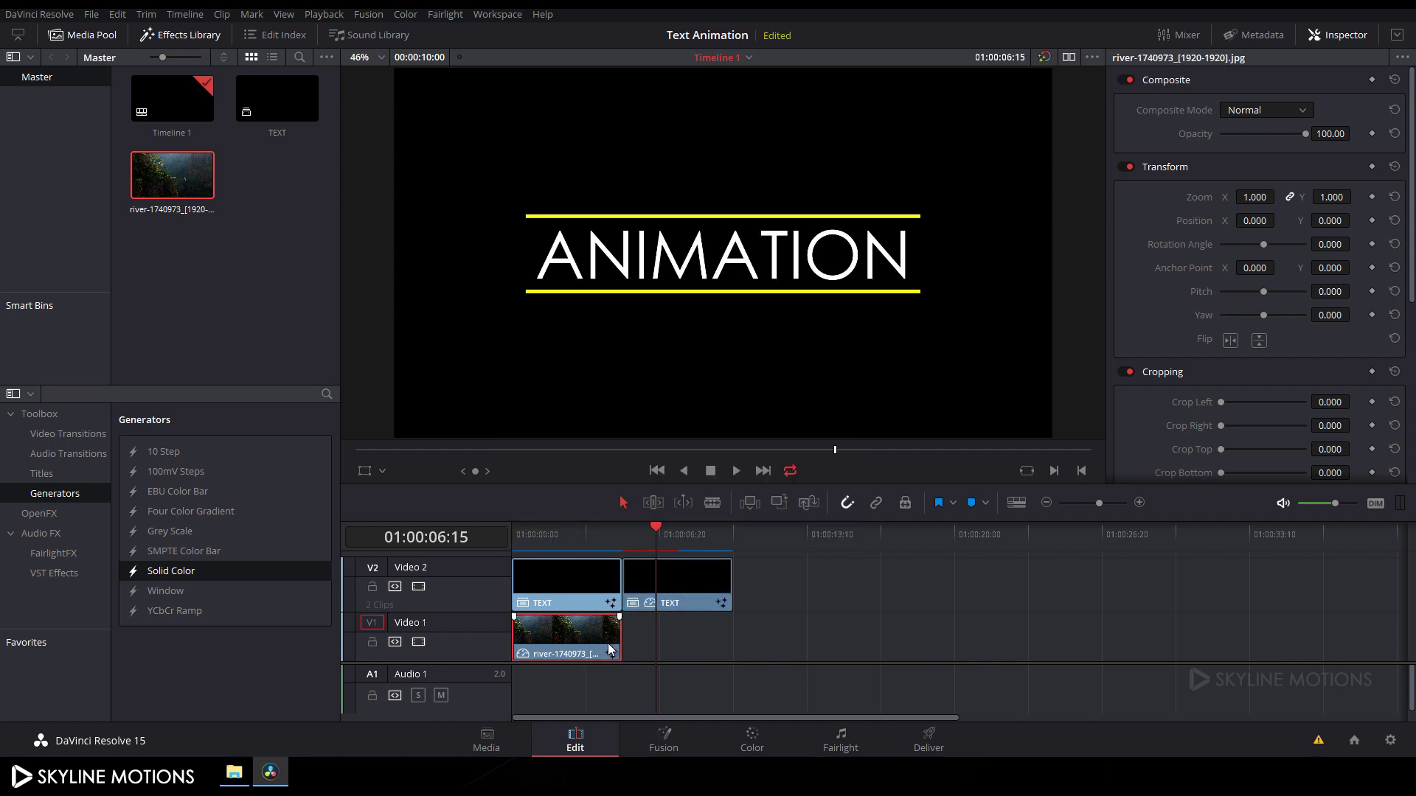
drag(646, 639, 712, 630)
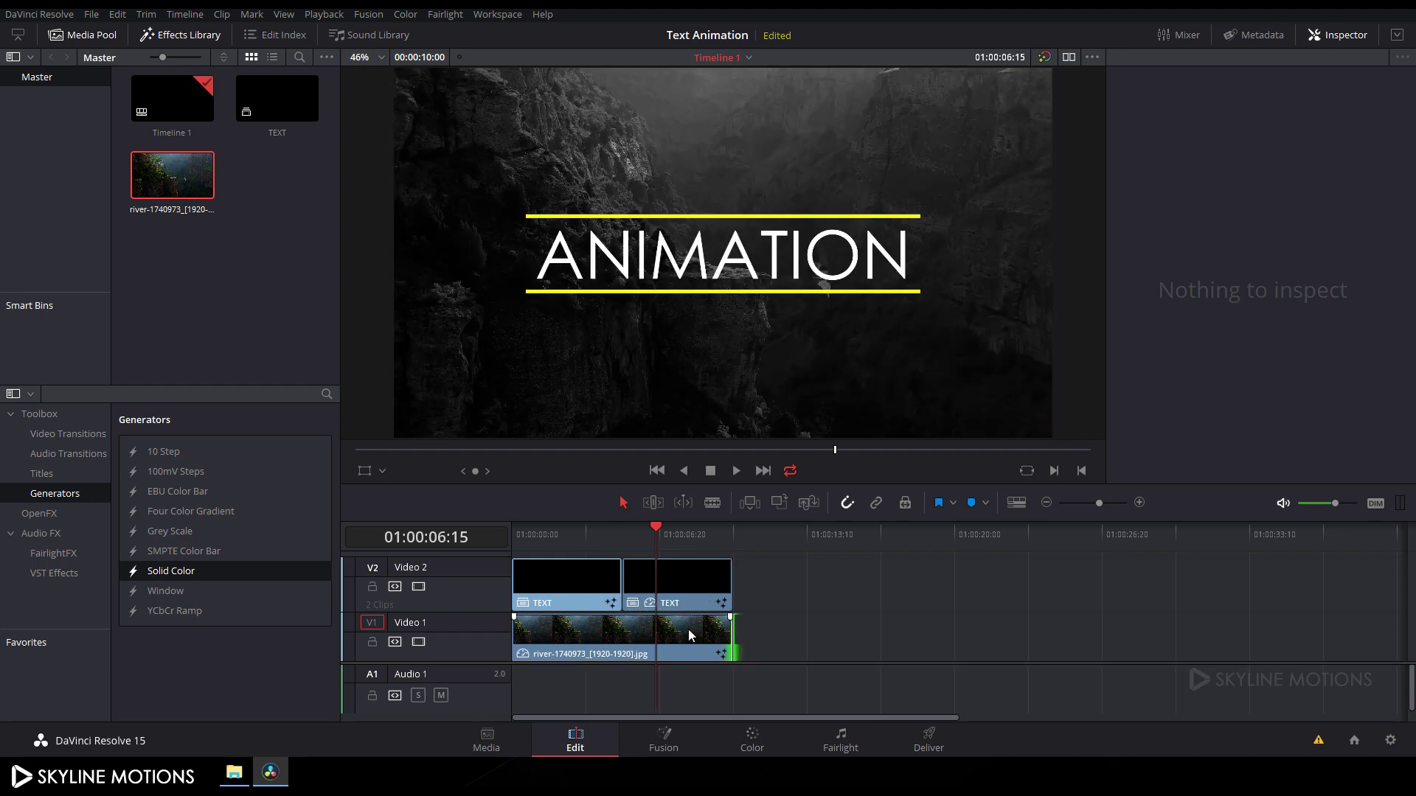
click(688, 630)
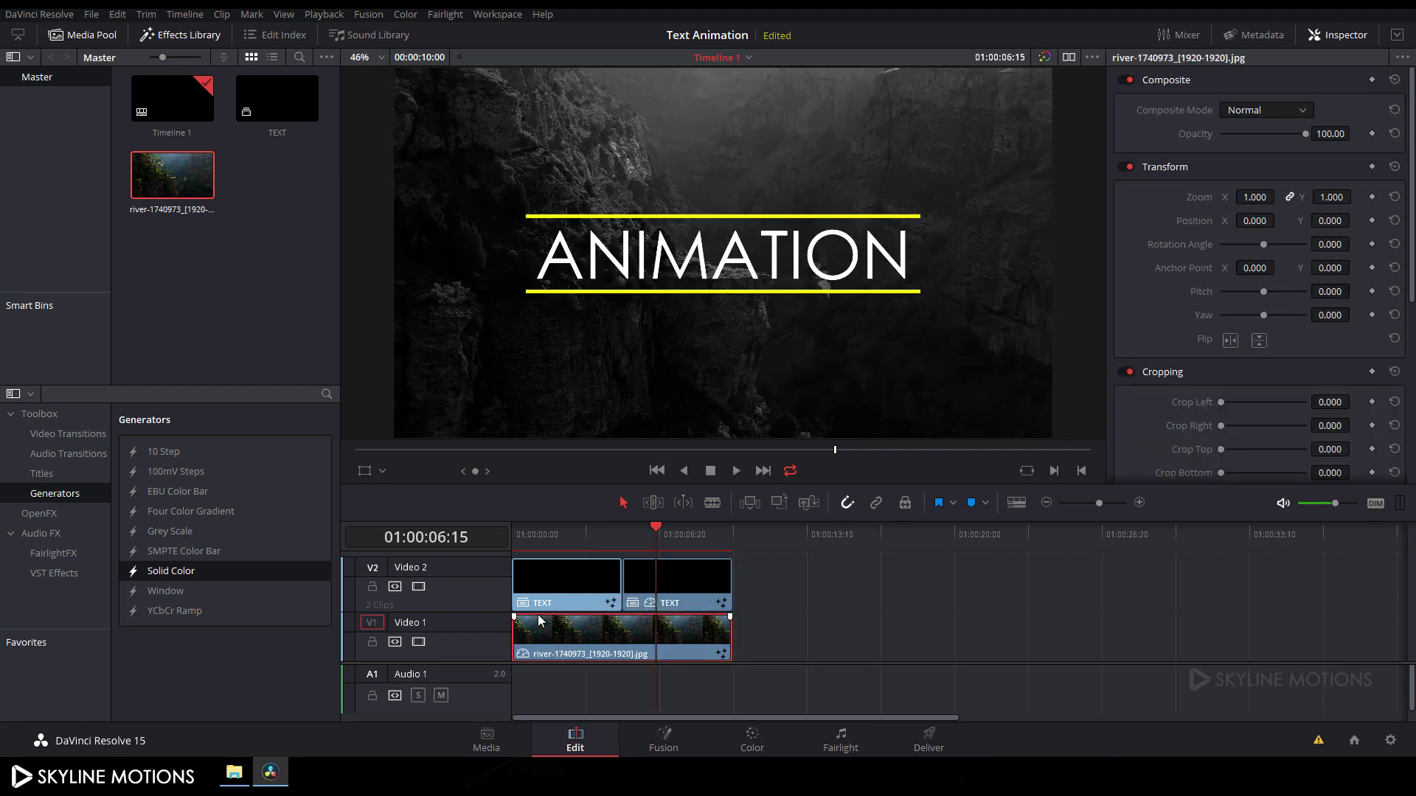
Disable the Video 2 track, open the river clip in Fusion, and insert a Transform node between Merge1 and MediaOut1.
click(423, 586)
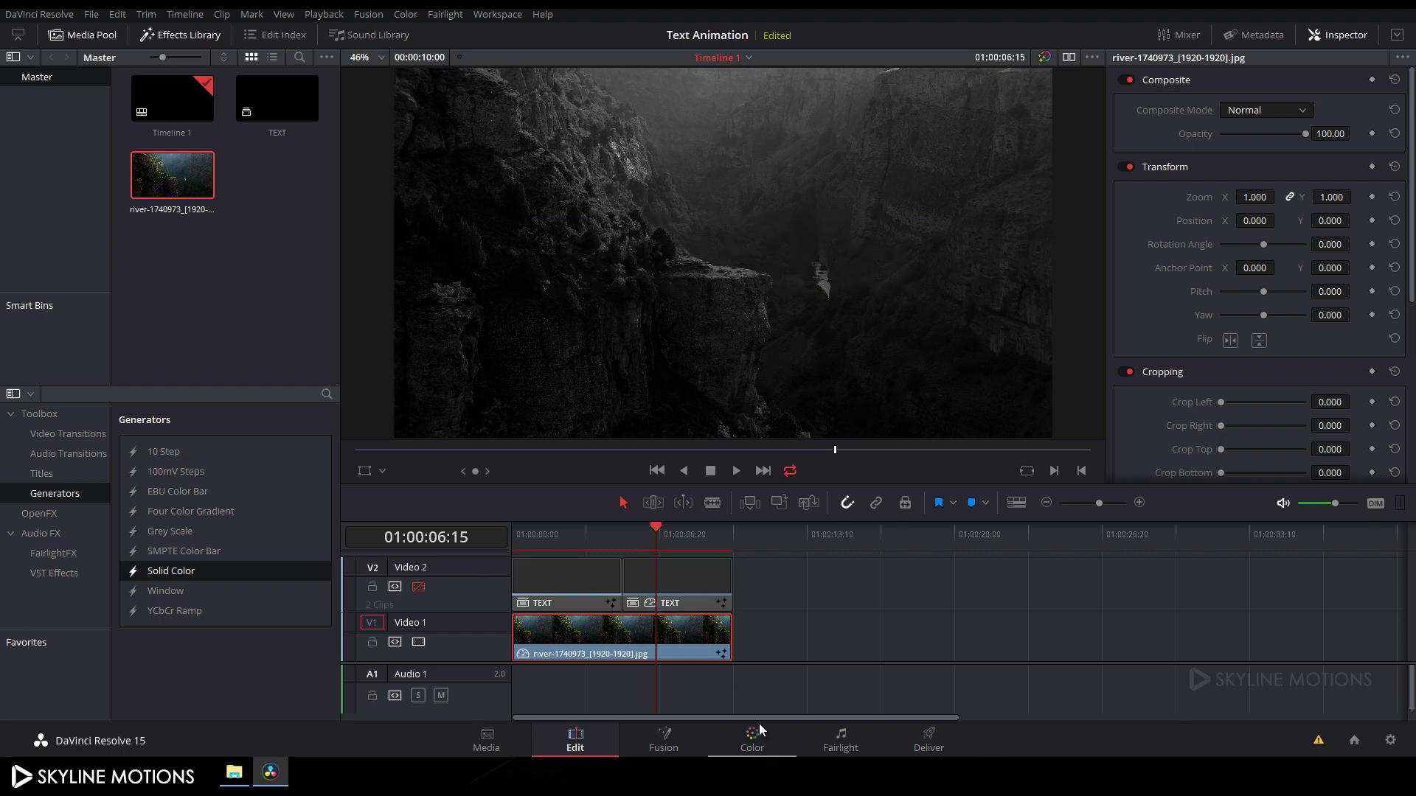
click(670, 737)
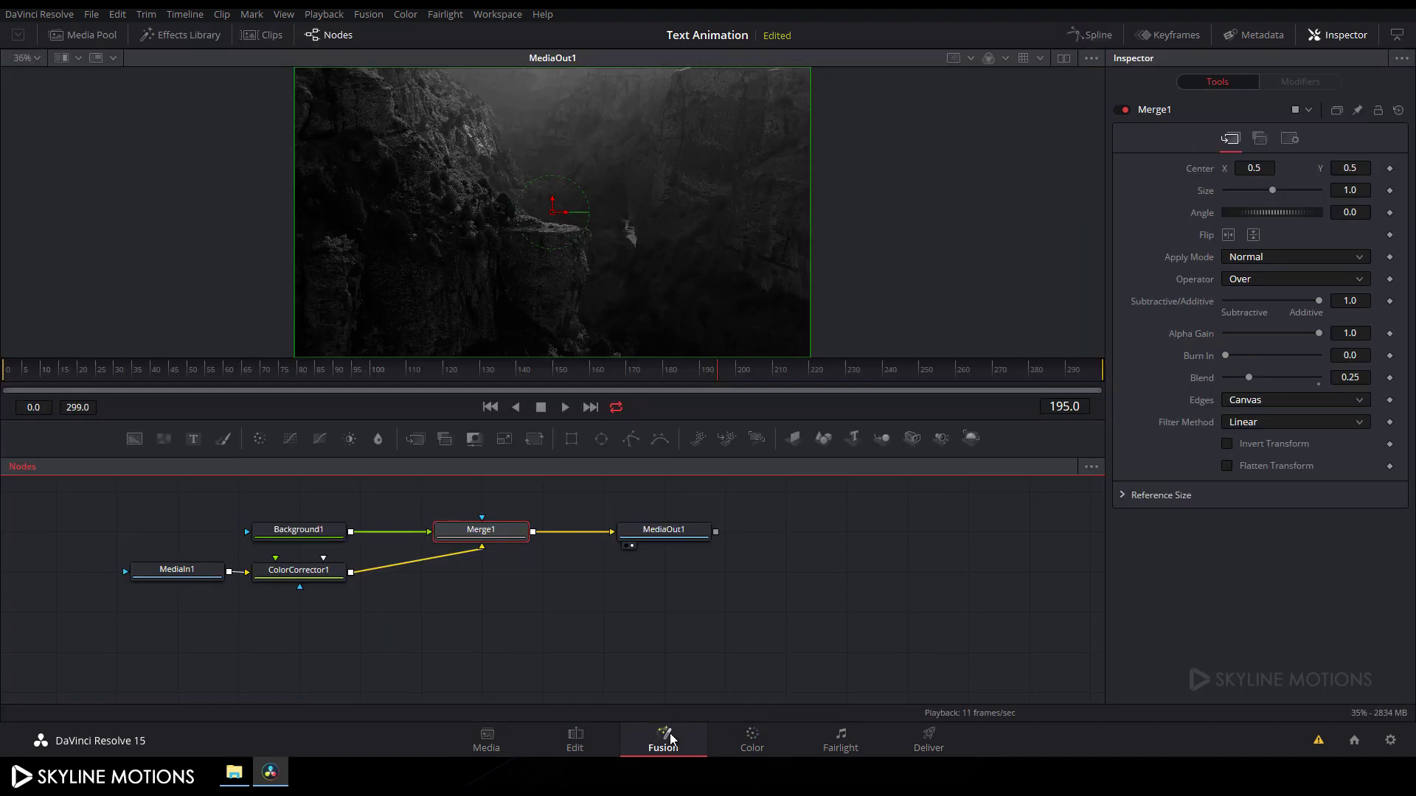
click(430, 532)
drag(623, 535, 745, 535)
click(535, 491)
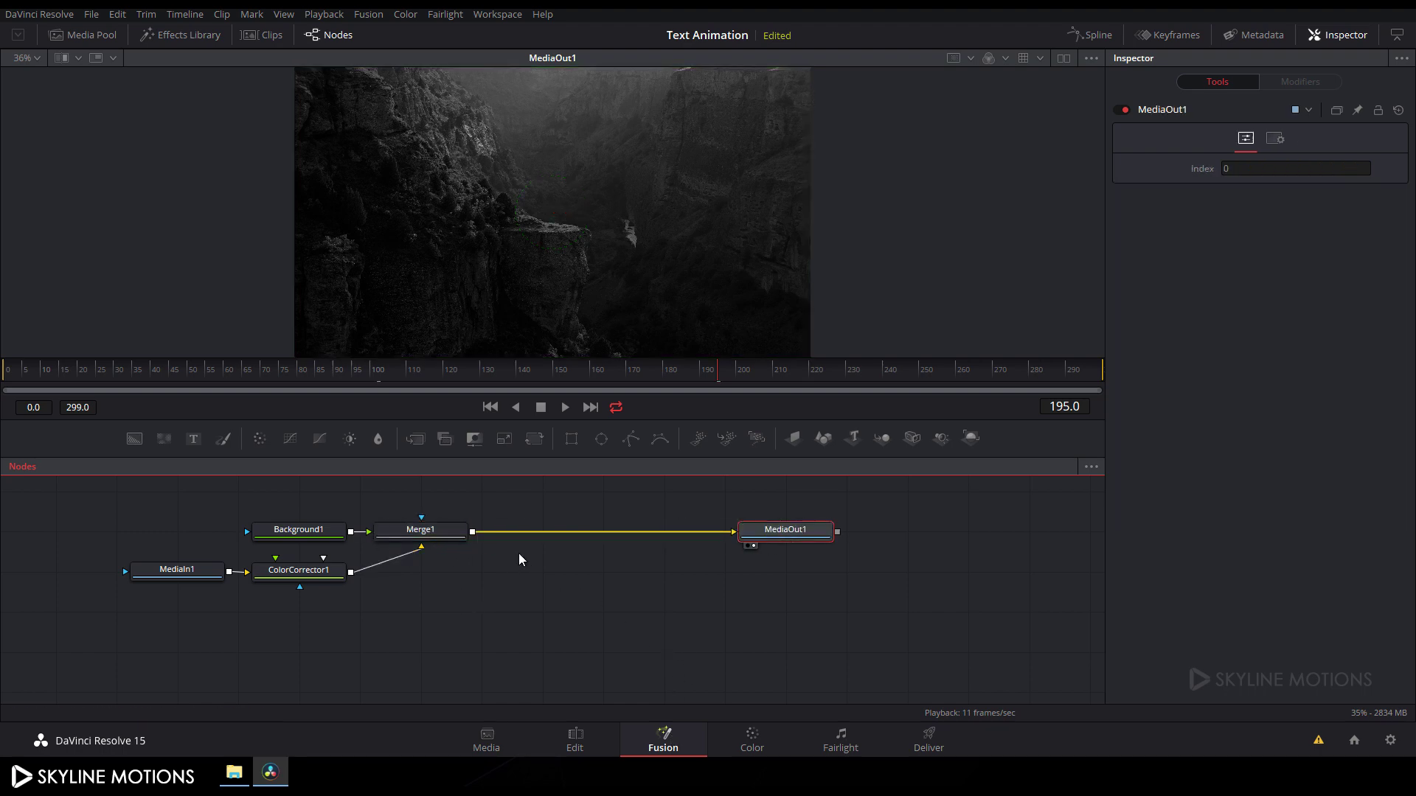
click(532, 441)
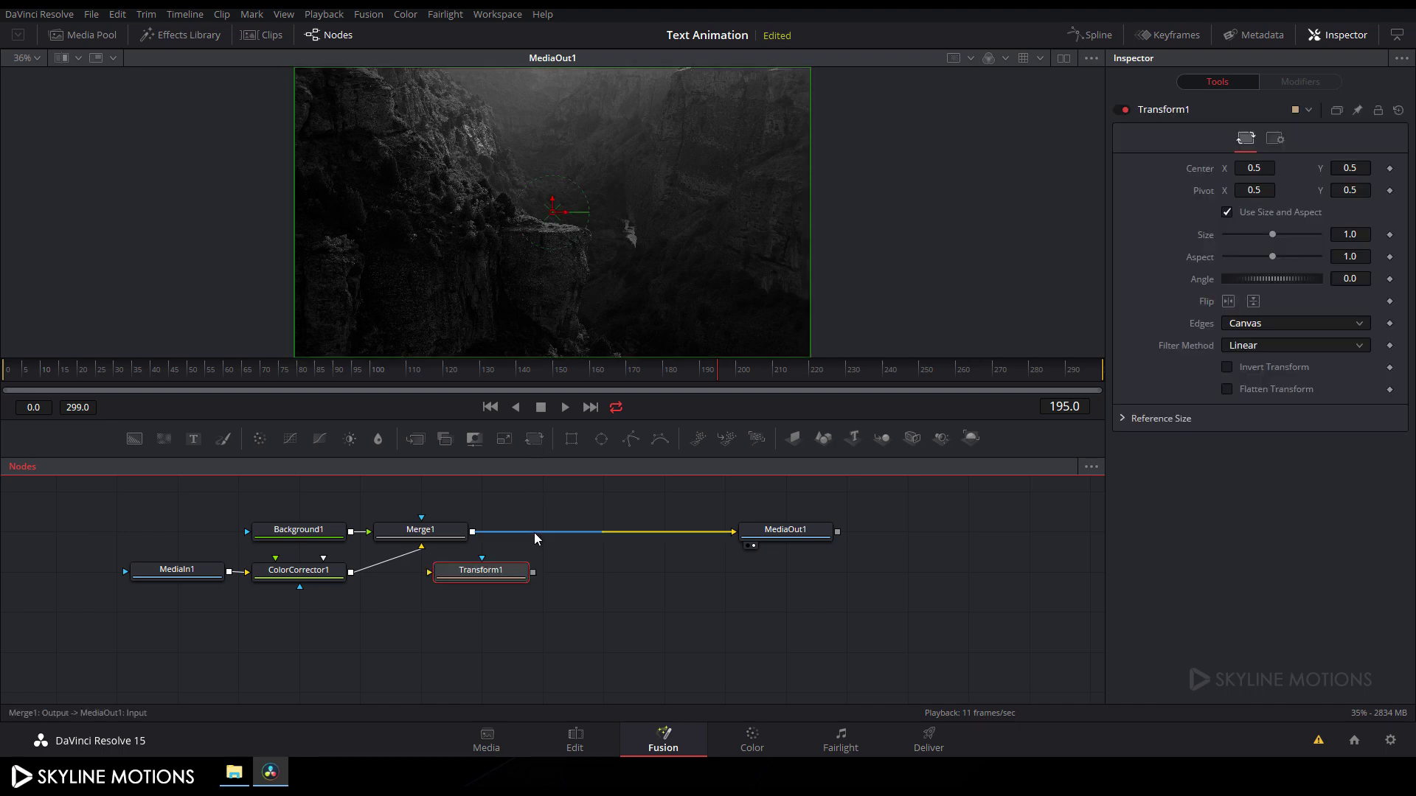
drag(493, 574, 535, 540)
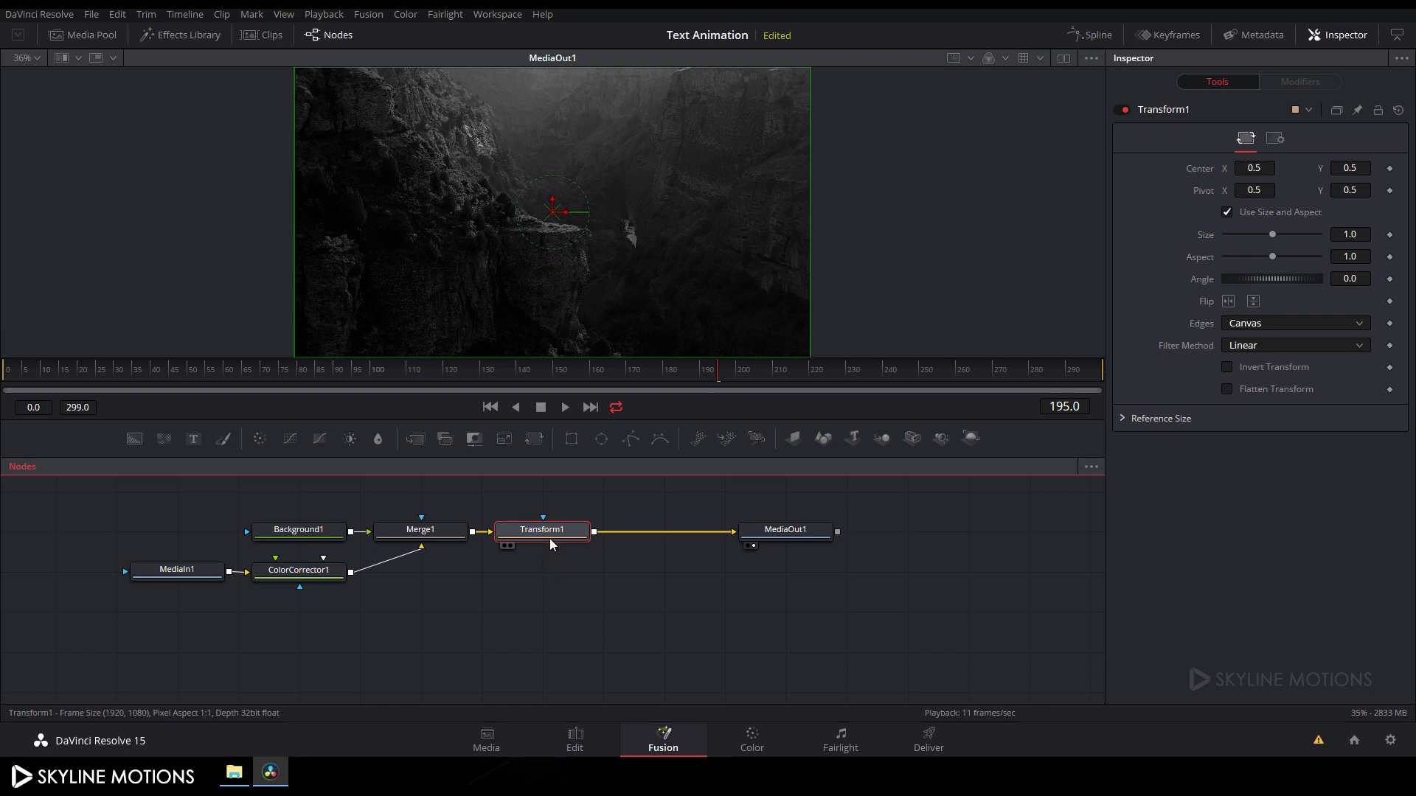
Keyframe Transform1's Size at 1.0 on frame 299 and 1.25 on frame 0, and scrub through the zoom-out.
drag(951, 375, 1155, 377)
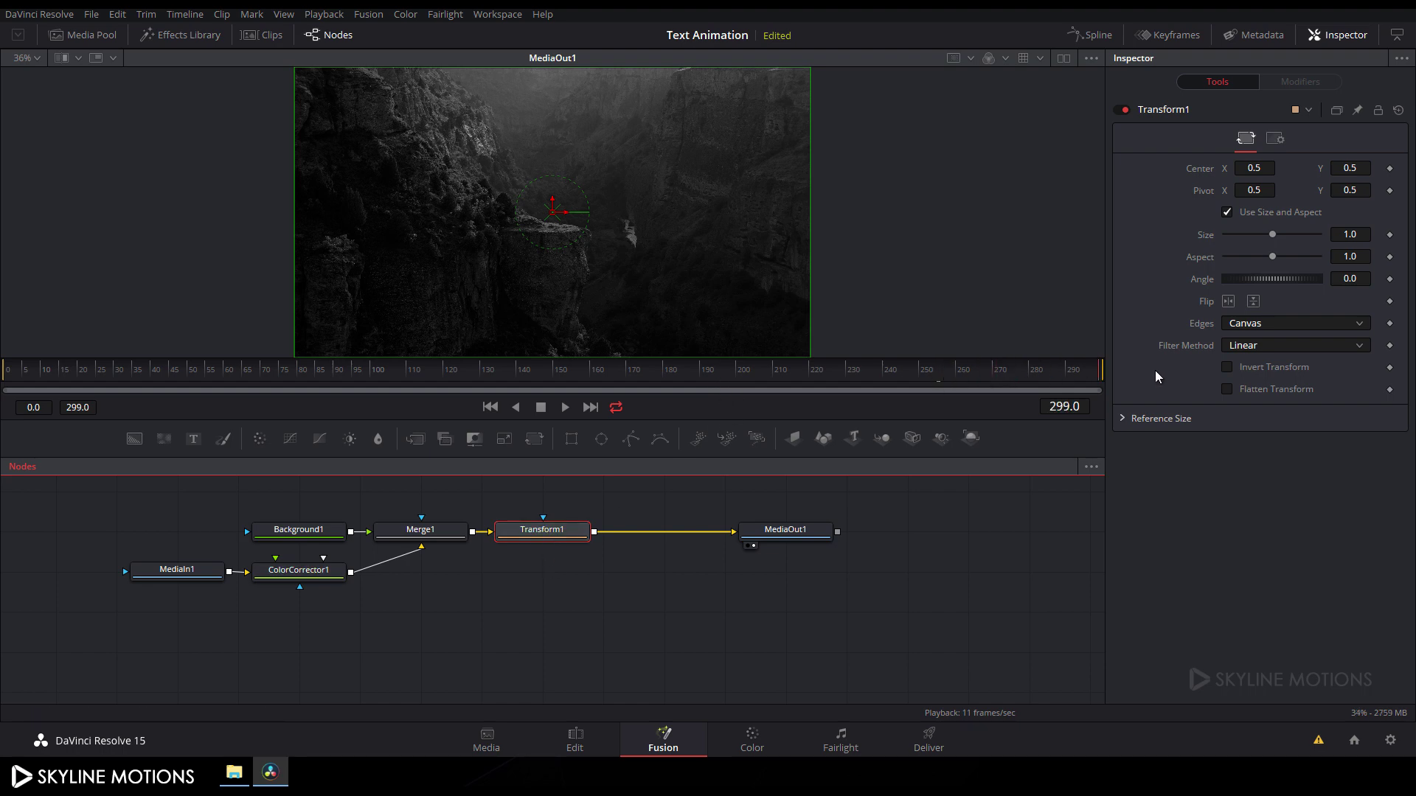
right_click(1208, 233)
click(1219, 245)
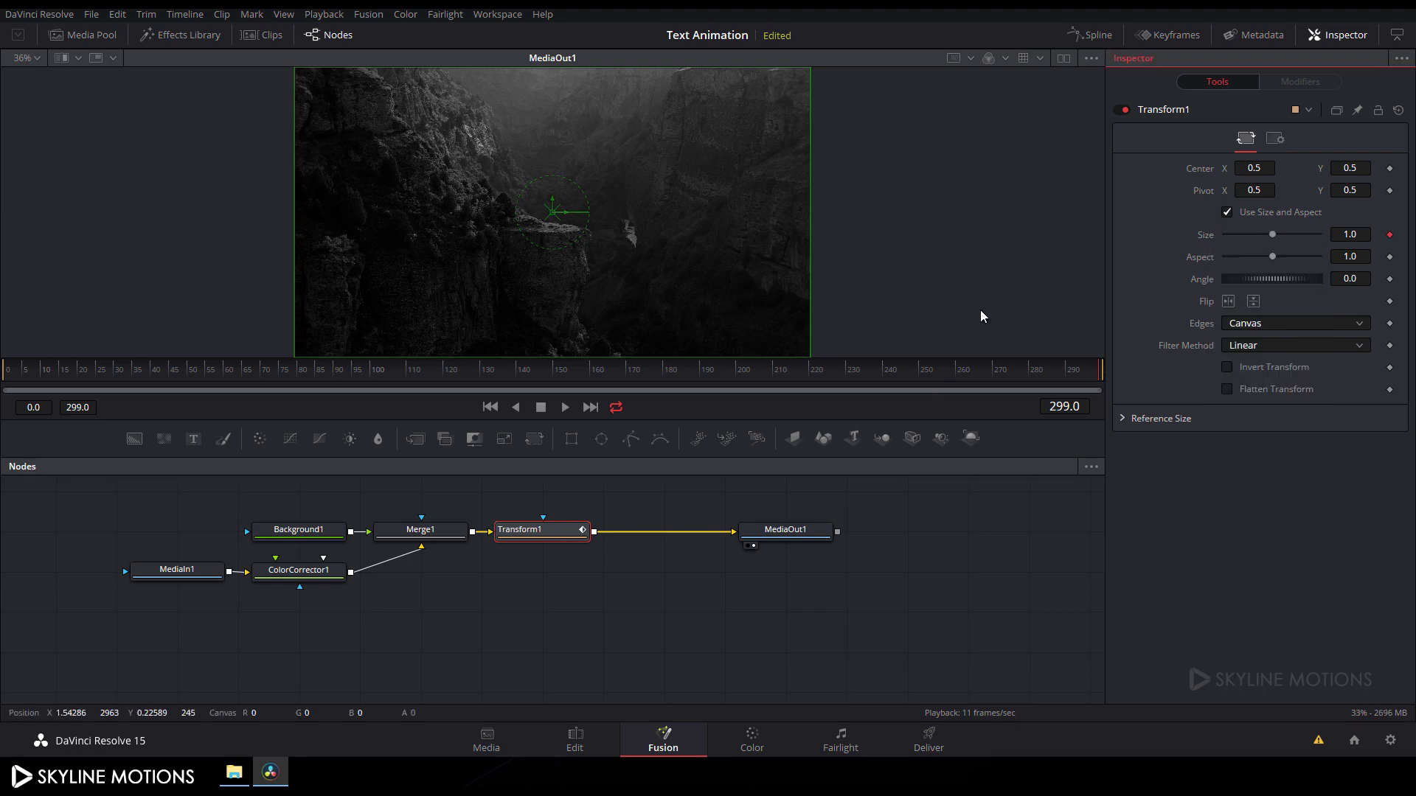
drag(853, 373, 4, 359)
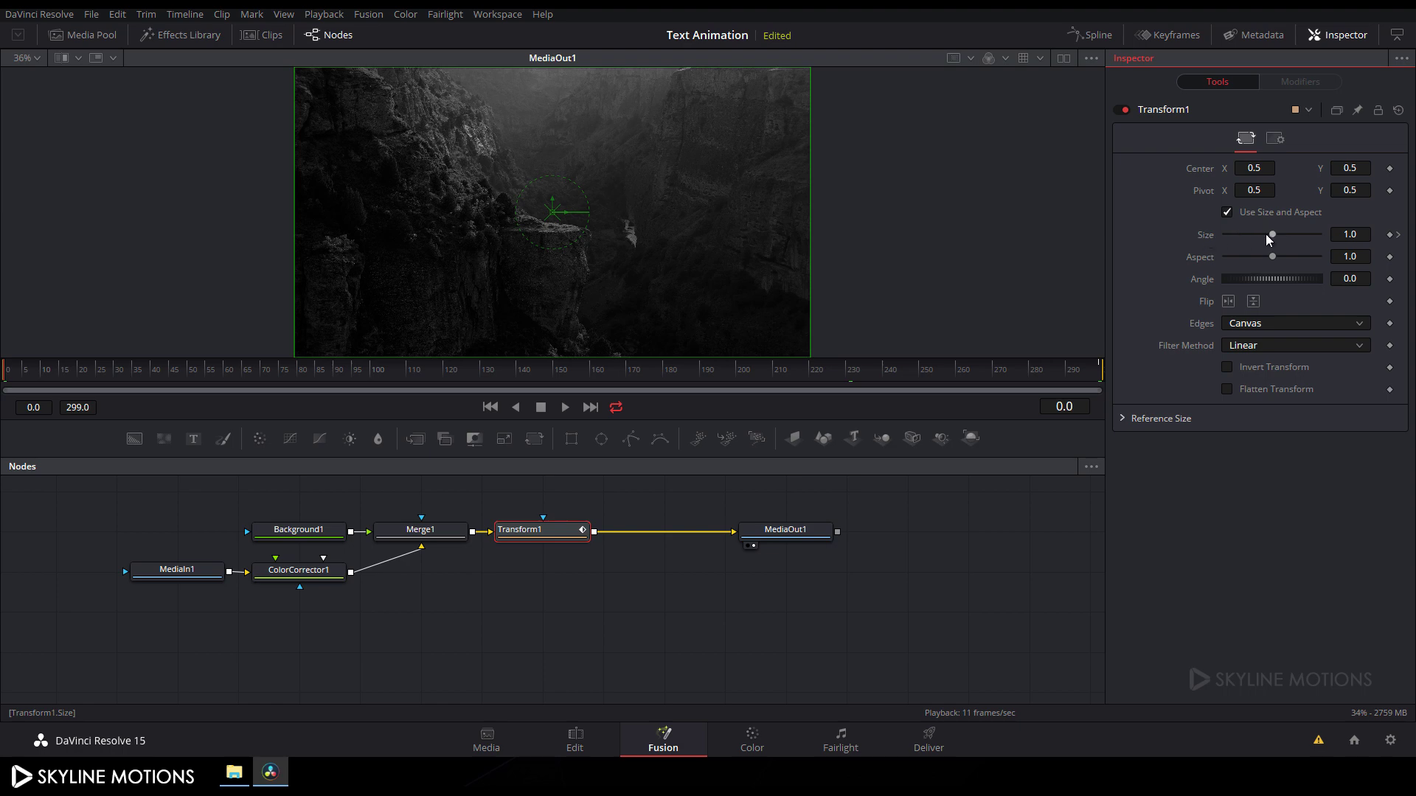
drag(1276, 236, 1277, 235)
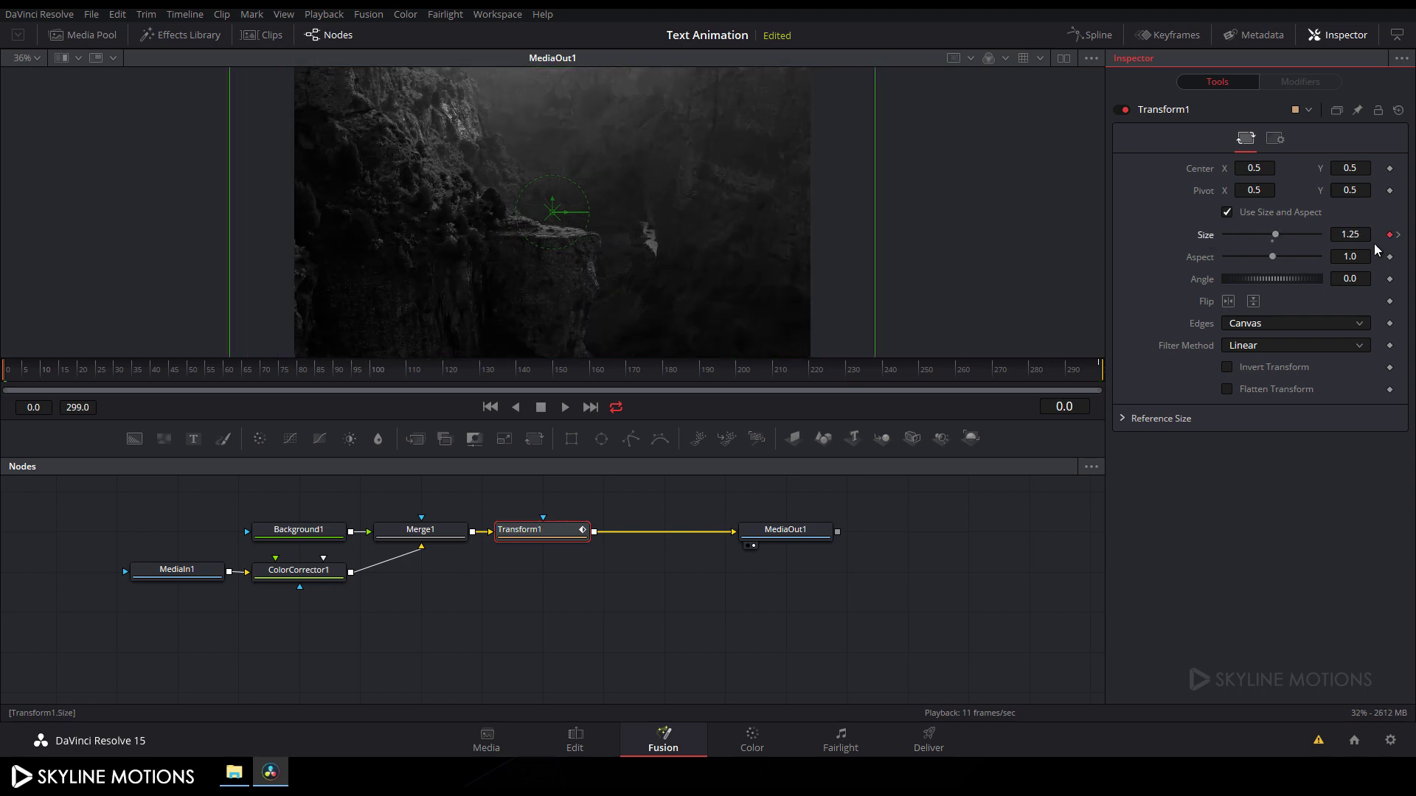
drag(560, 366, 679, 371)
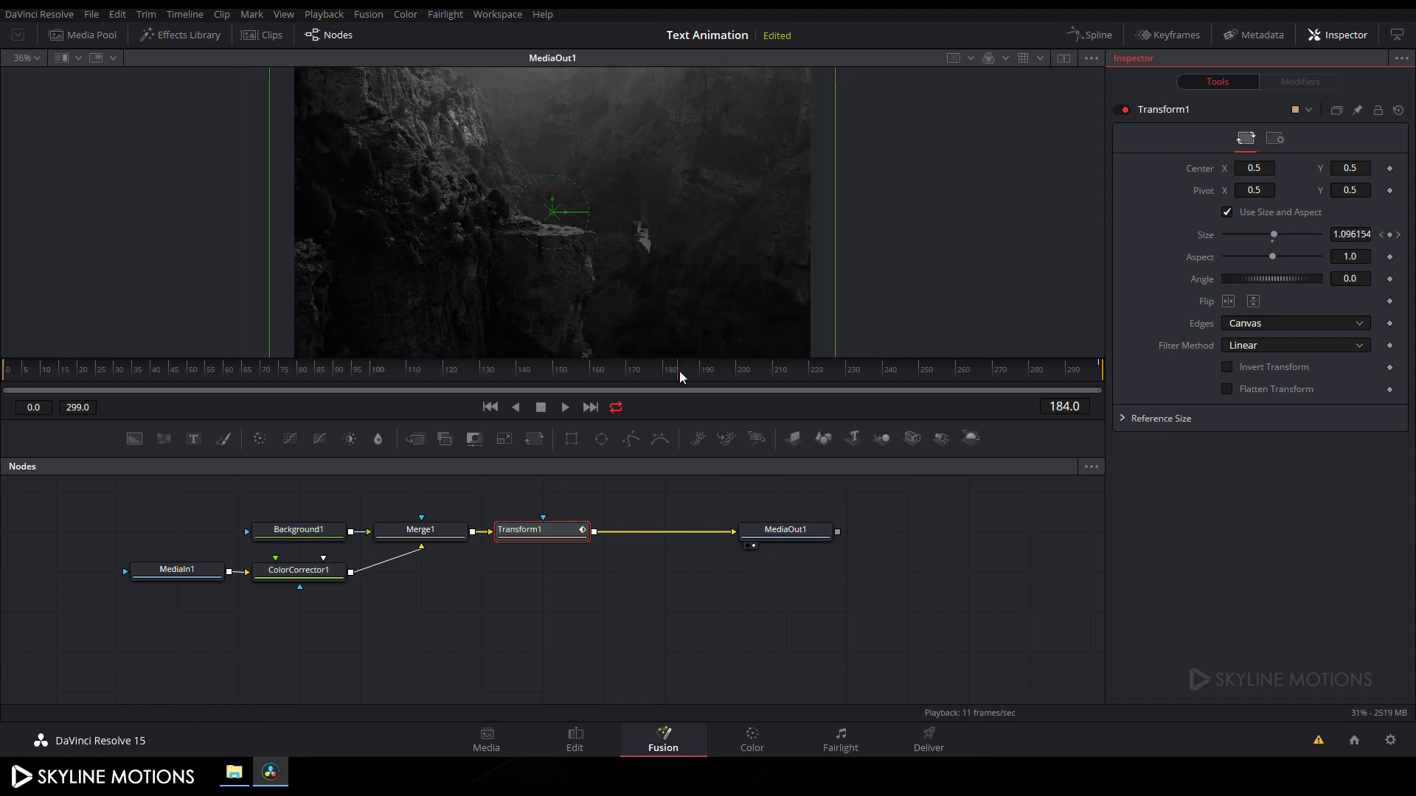
Return to the edit timeline, re-enable the Video 2 track, and play the extended sequence from 01:00:00:00.
click(576, 739)
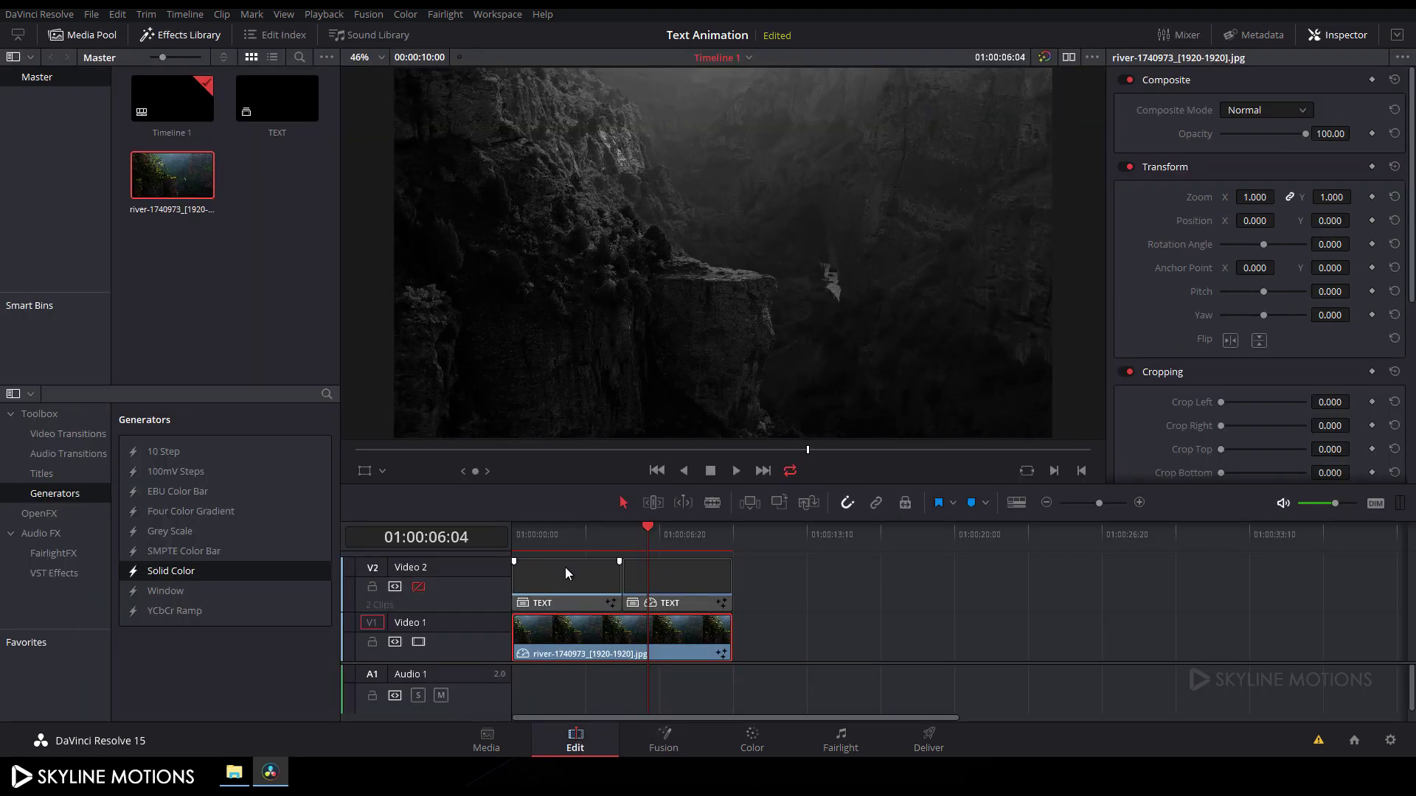
click(419, 587)
drag(618, 533, 512, 534)
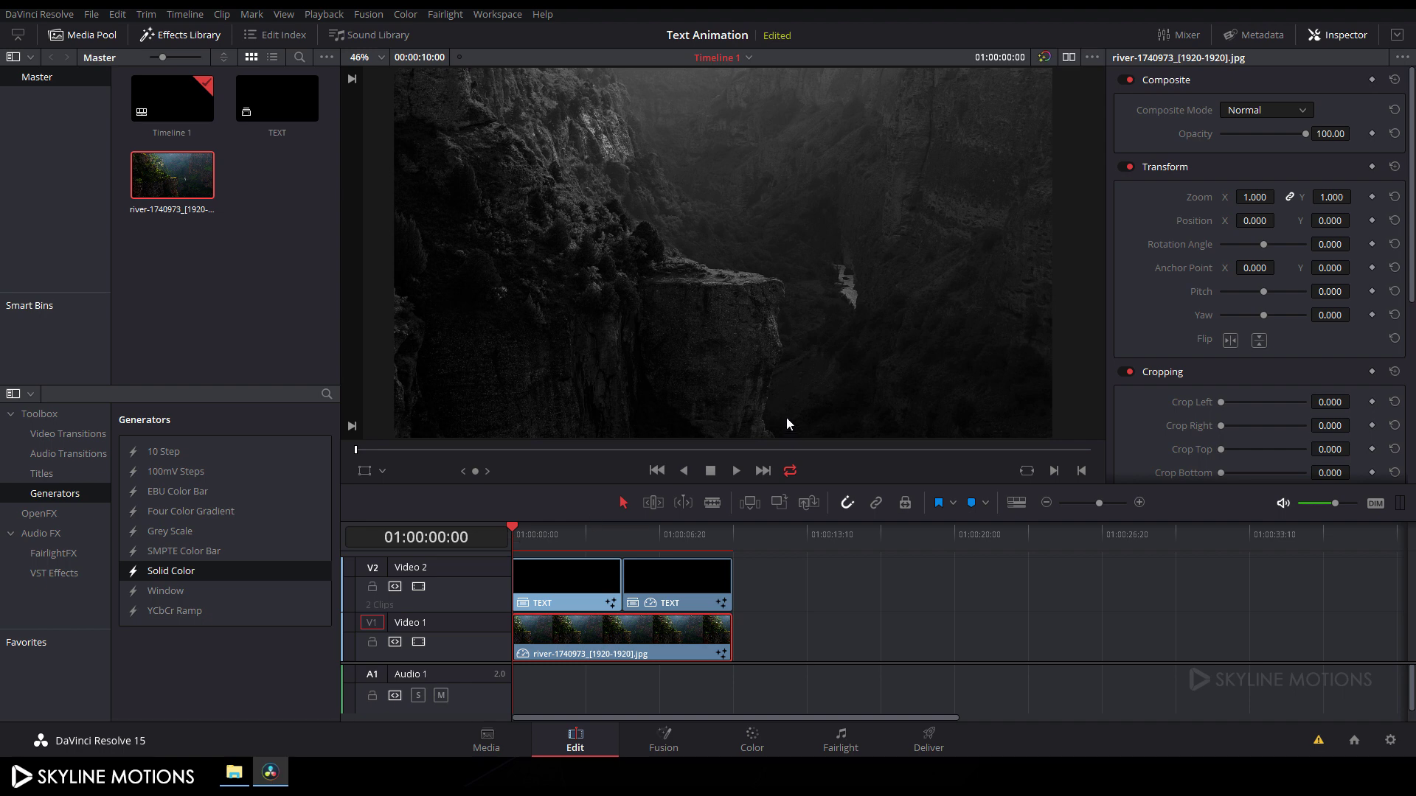
key(space)
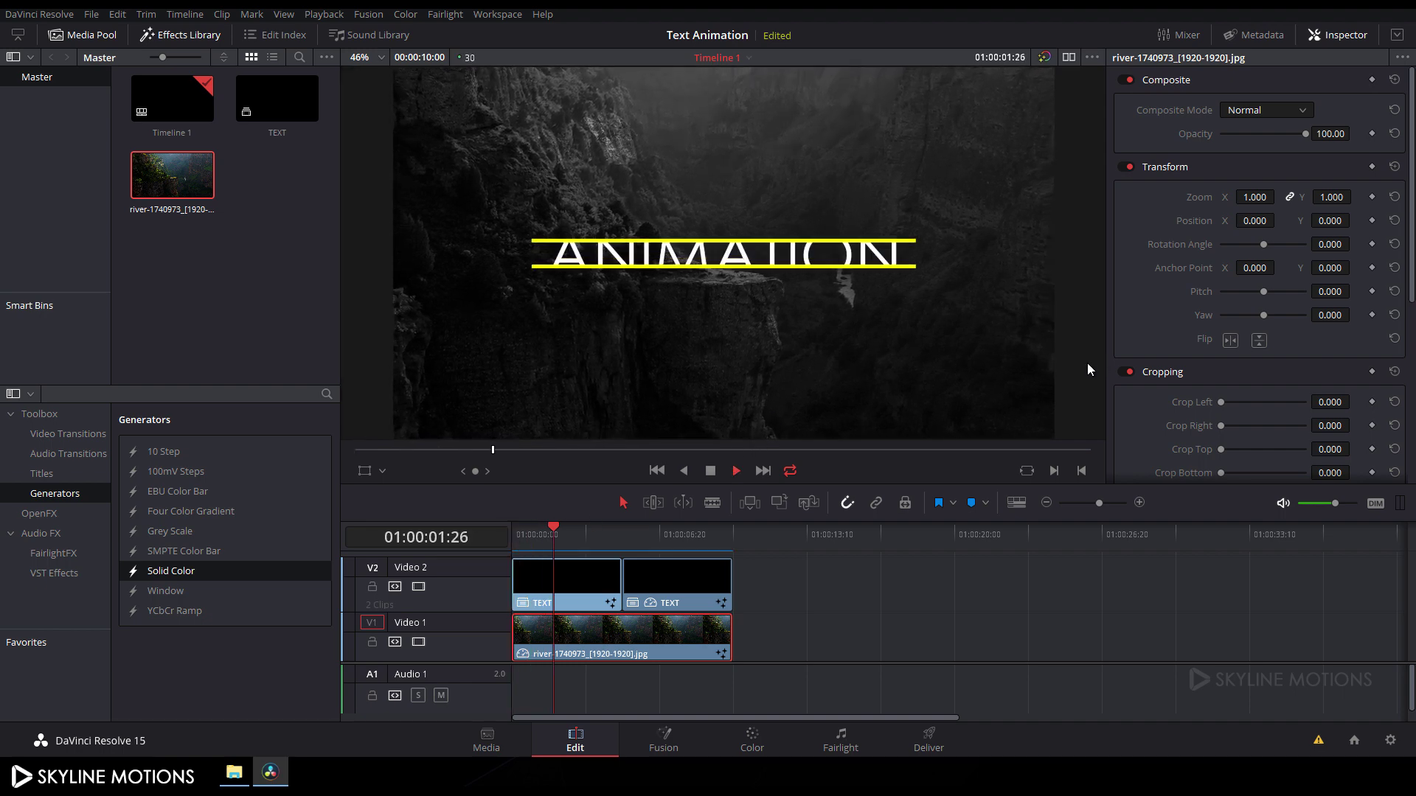